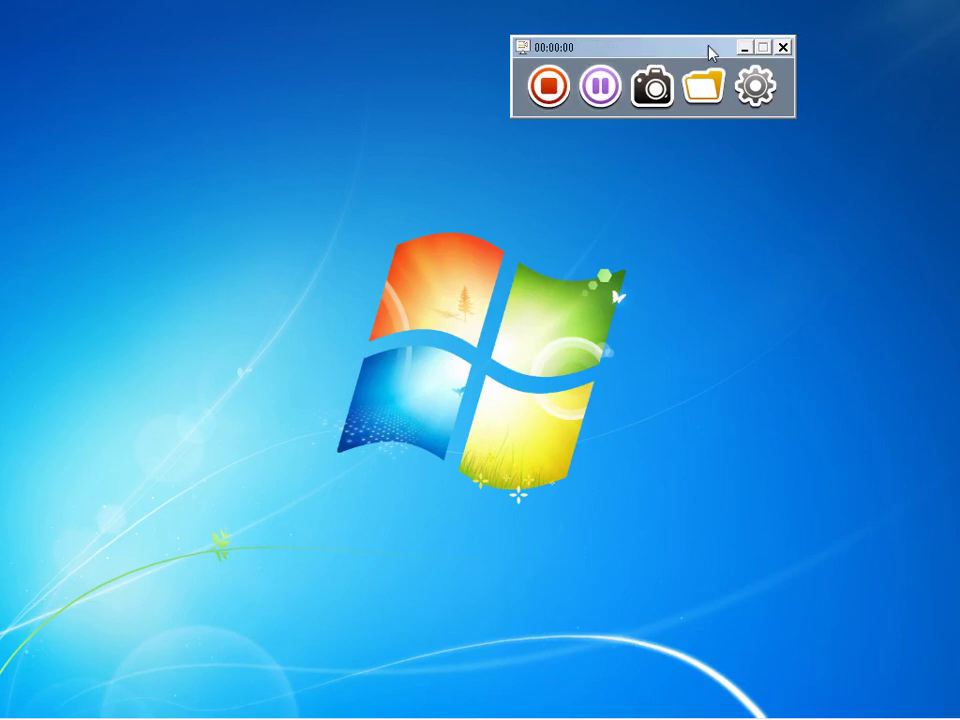
Minimize the screen recorder and bring the blank Book1 Excel workbook back to the front.
left_click(745, 47)
left_click(486, 394)
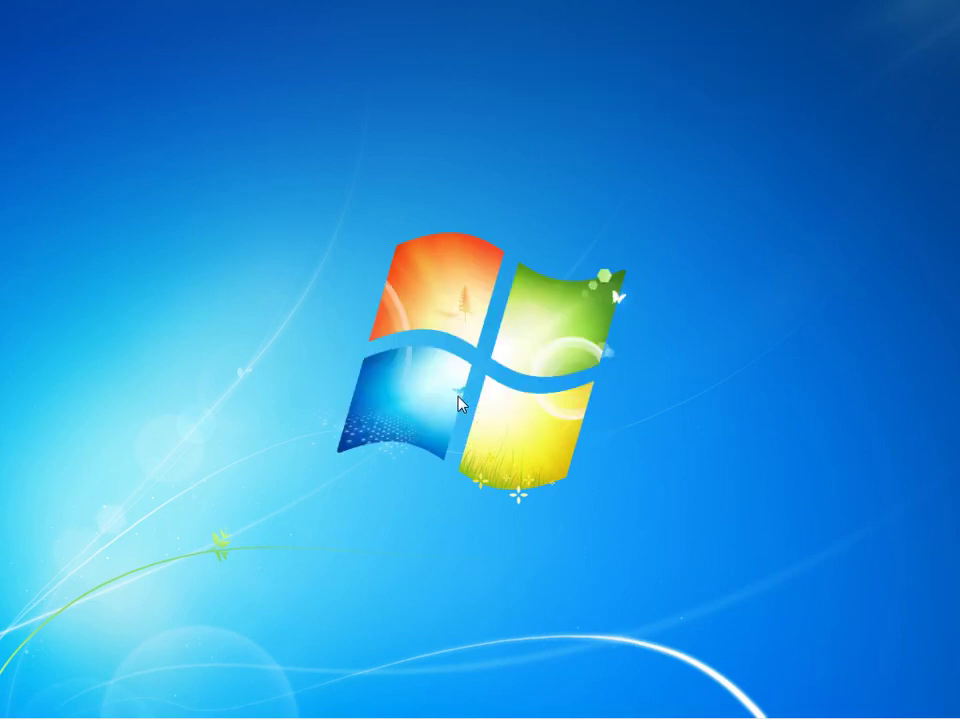
right_click(369, 15)
left_click(397, 55)
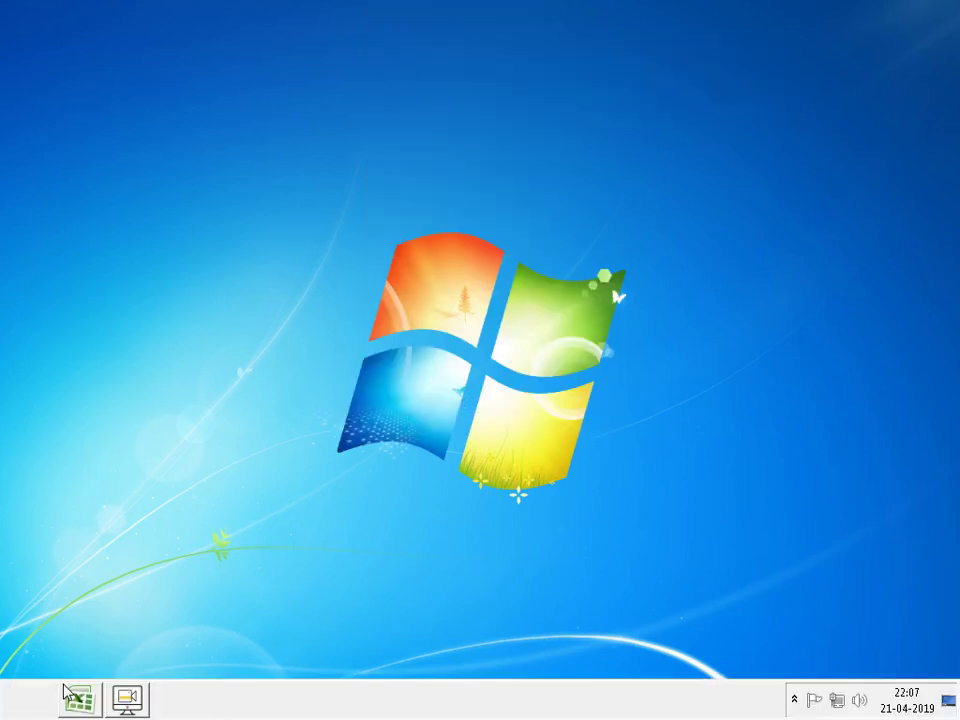
left_click(78, 699)
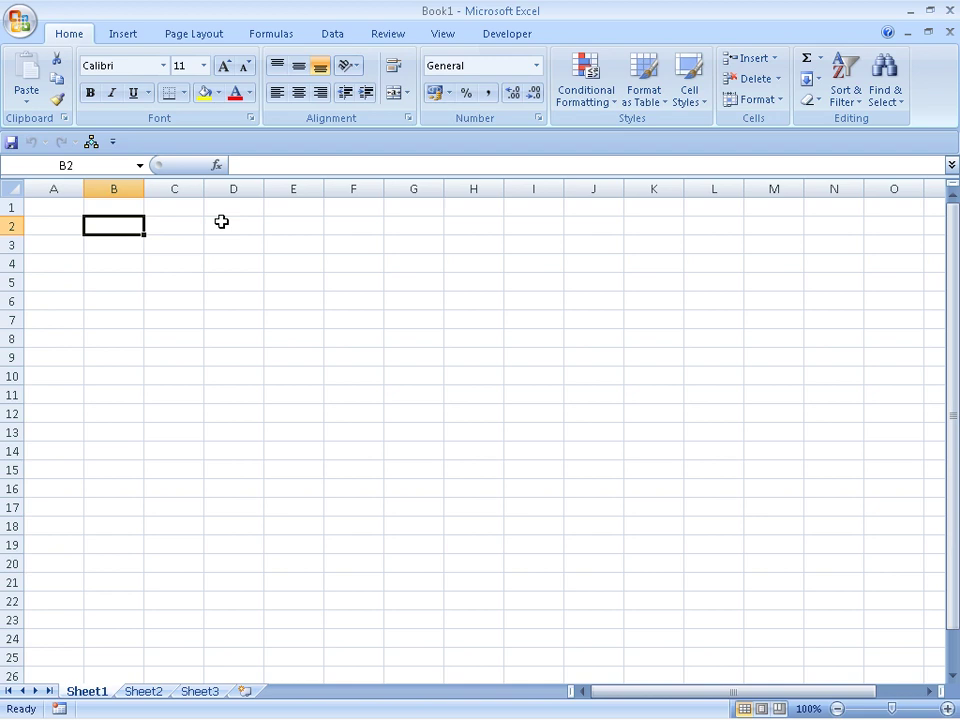
Enter AVX132455DSDFS265 in cell A2 and AutoFit column A to its width.
key("Left")
type("AVX")
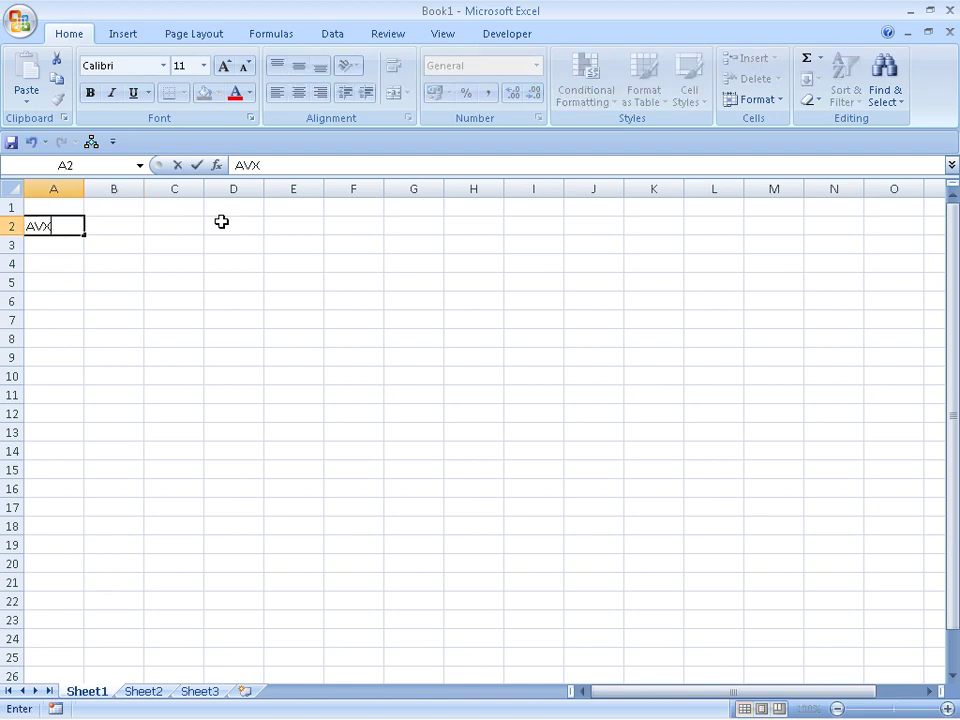
type("132455DS")
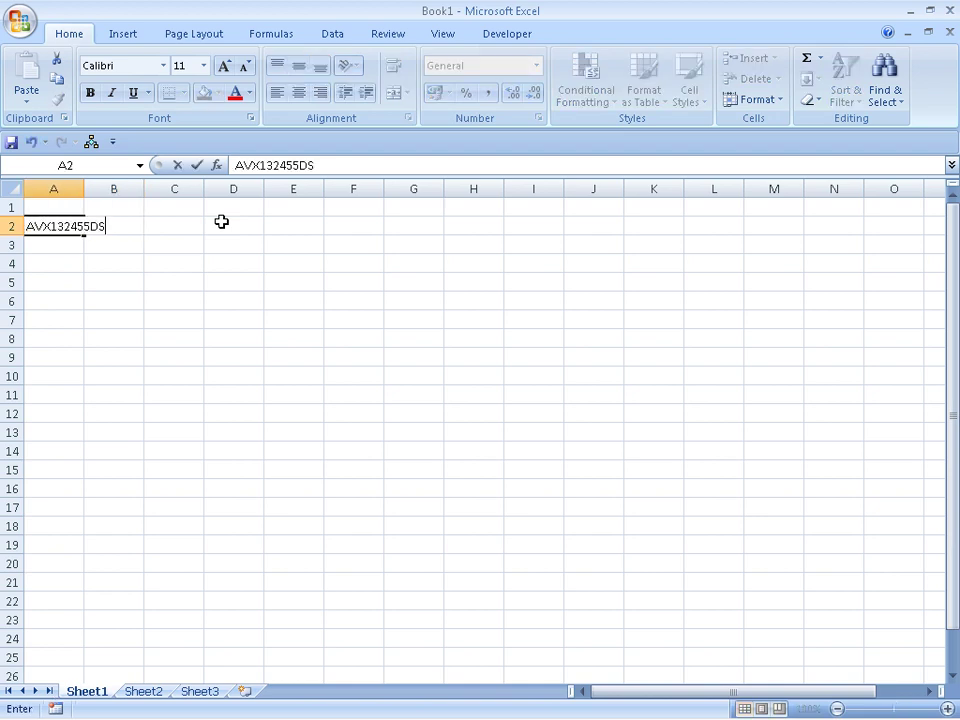
type("DFS265")
key("Return")
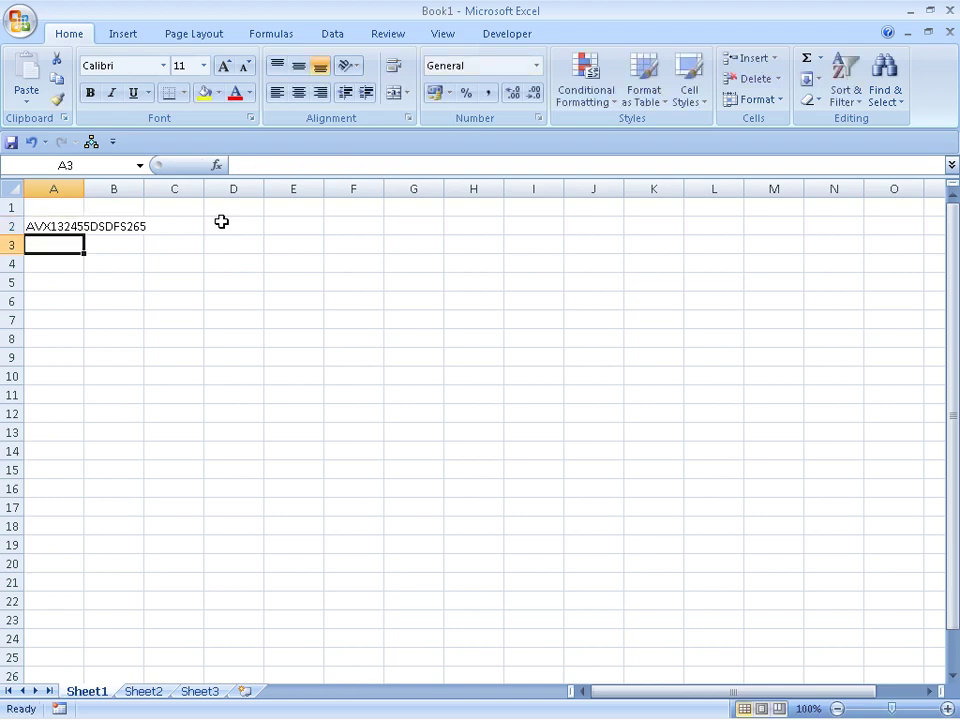
key("Up")
key("alt+h")
key("o")
key("i")
Launch the Visual Basic editor from the Developer tab.
key("Right")
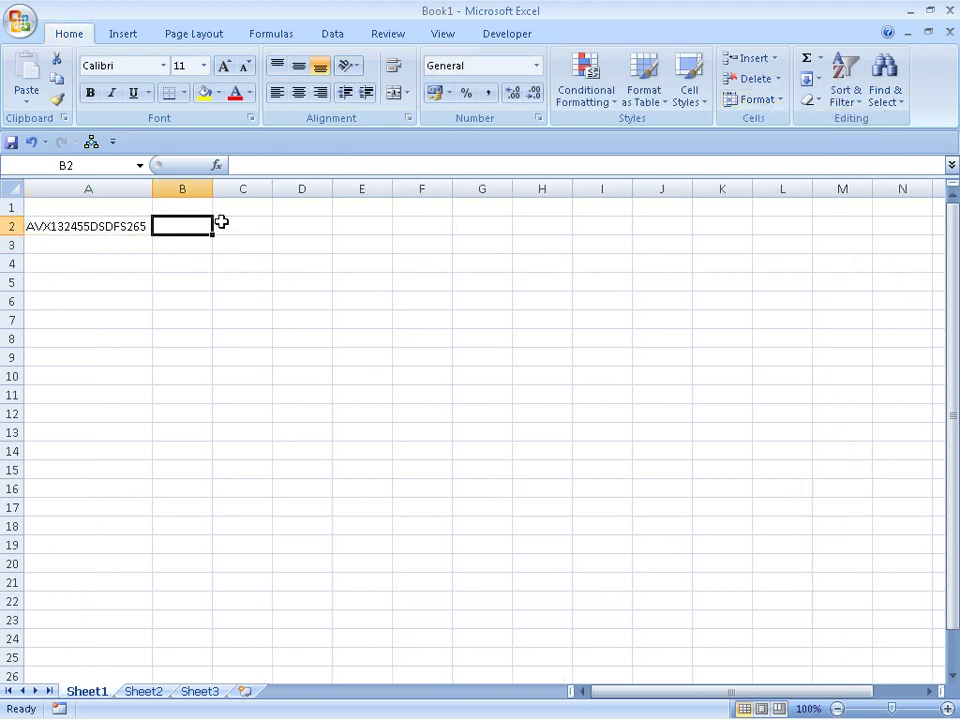
key("Right")
key("Up")
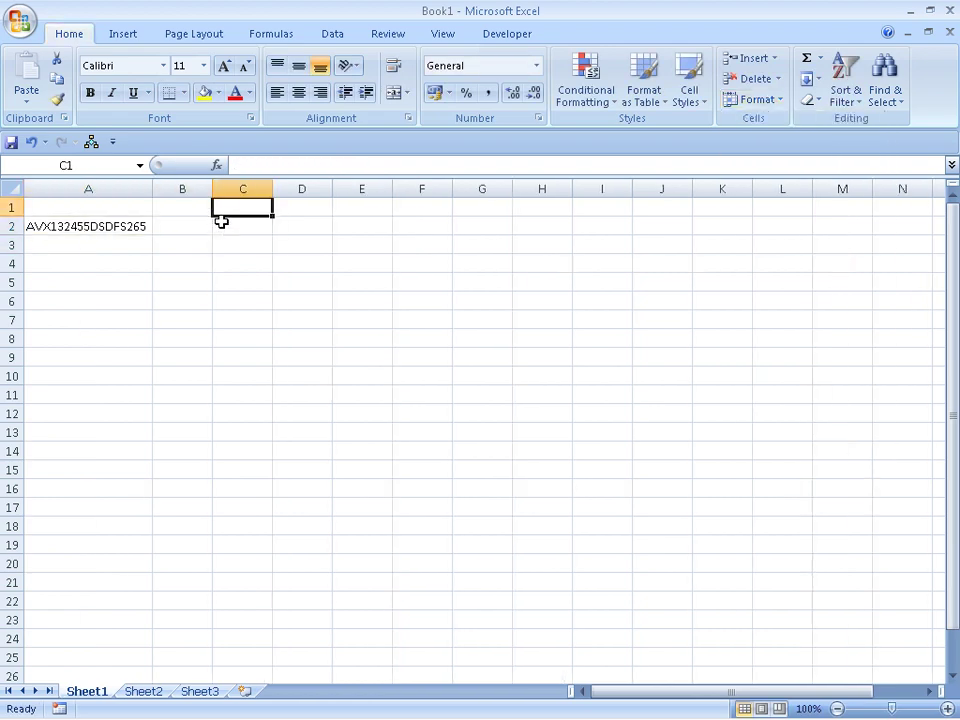
key("Left")
left_click(221, 222)
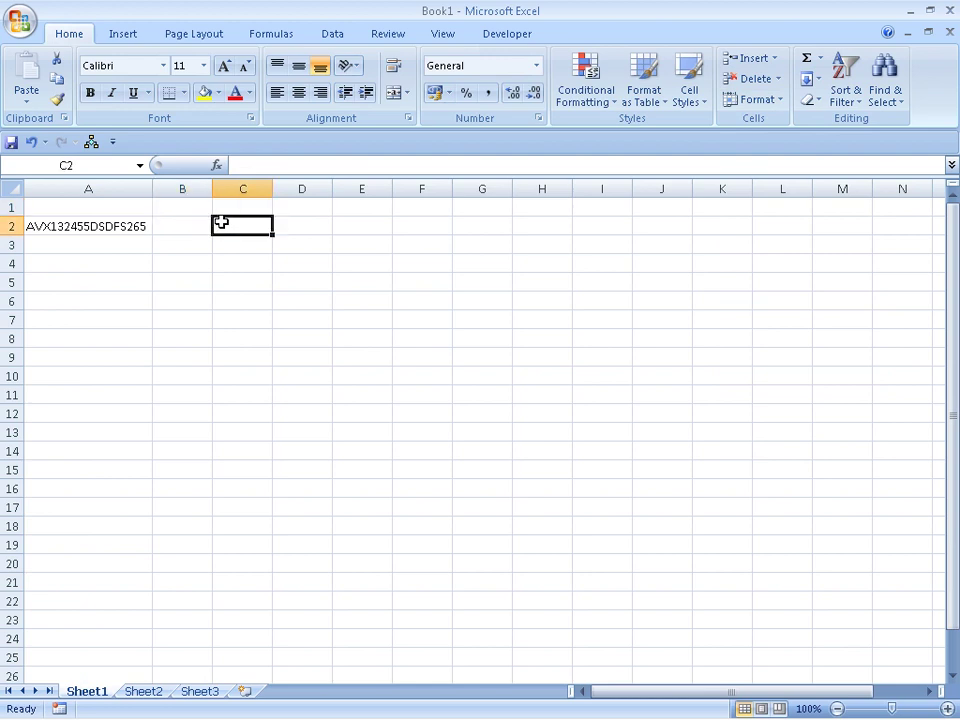
key("Left")
key("Left")
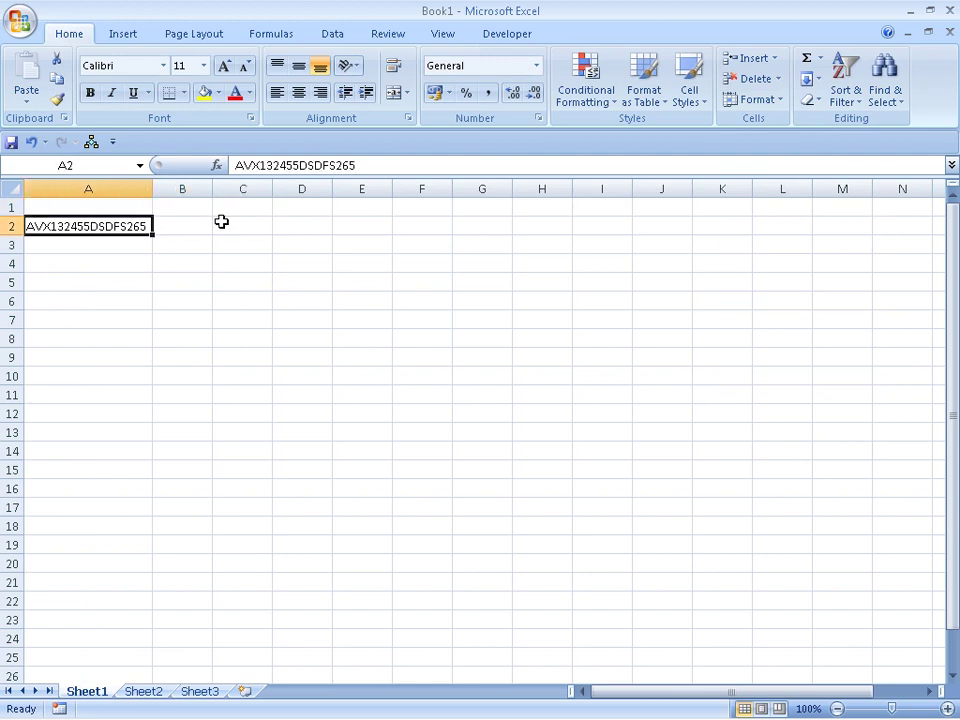
key("Right")
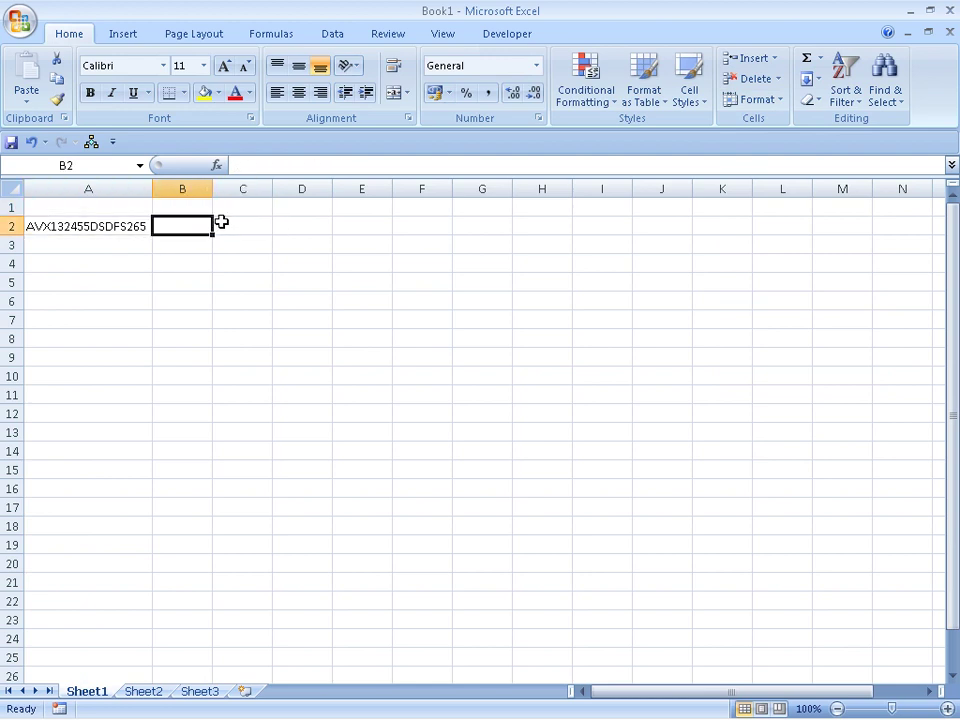
key("Left")
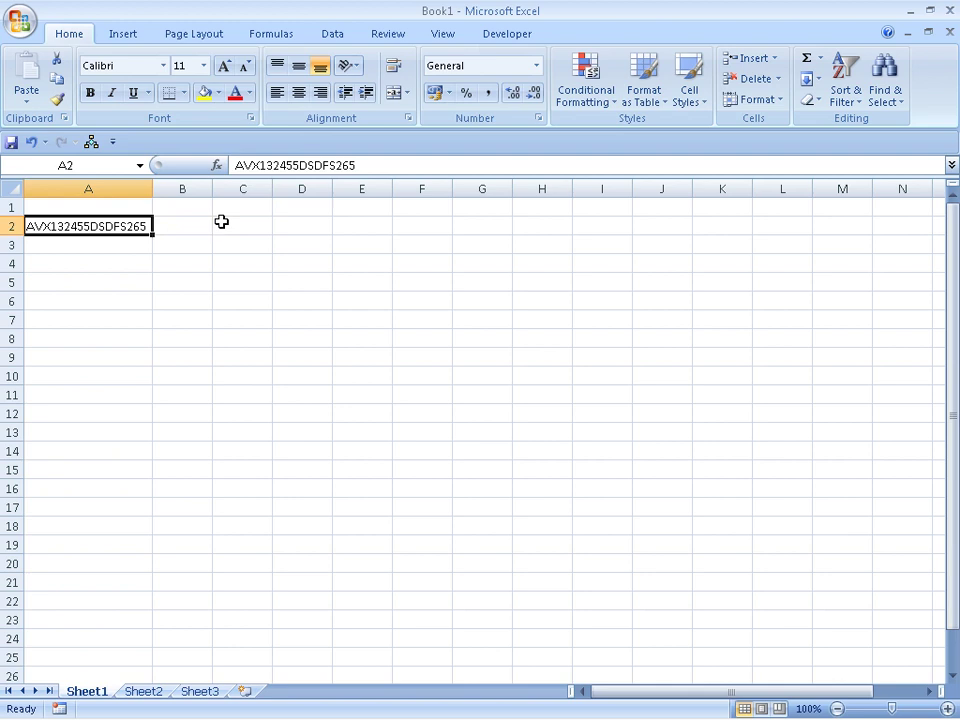
key("Right")
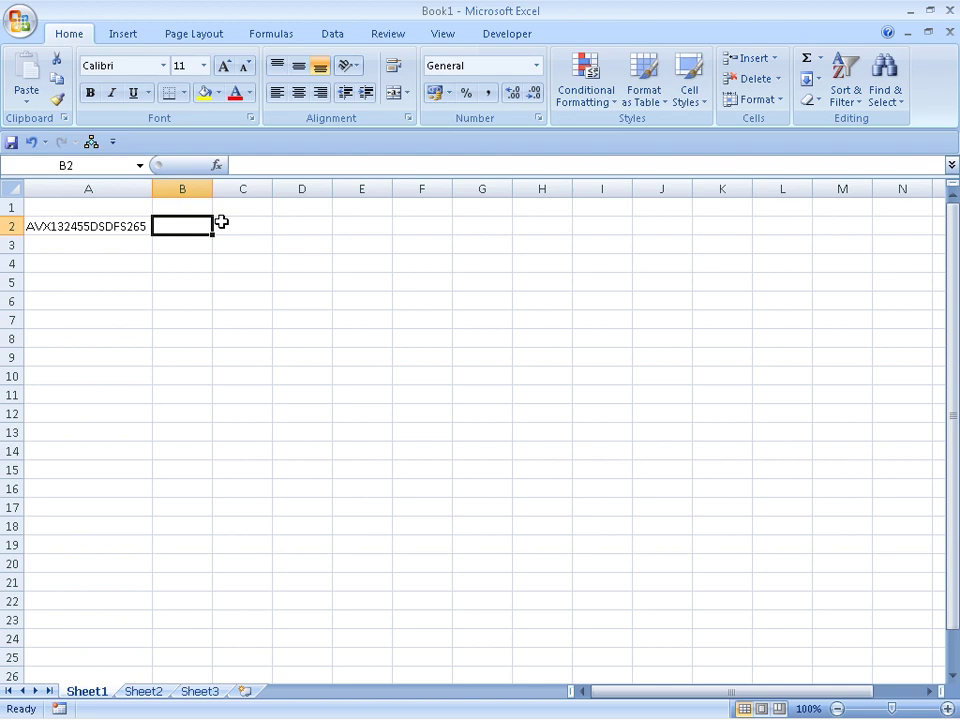
left_click(488, 38)
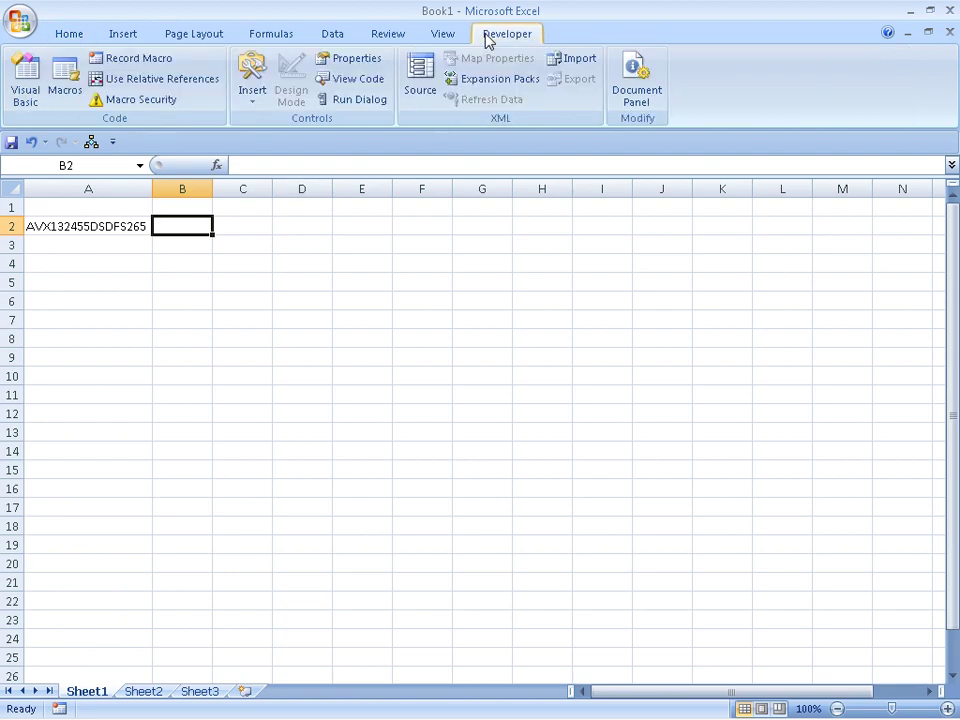
left_click(25, 80)
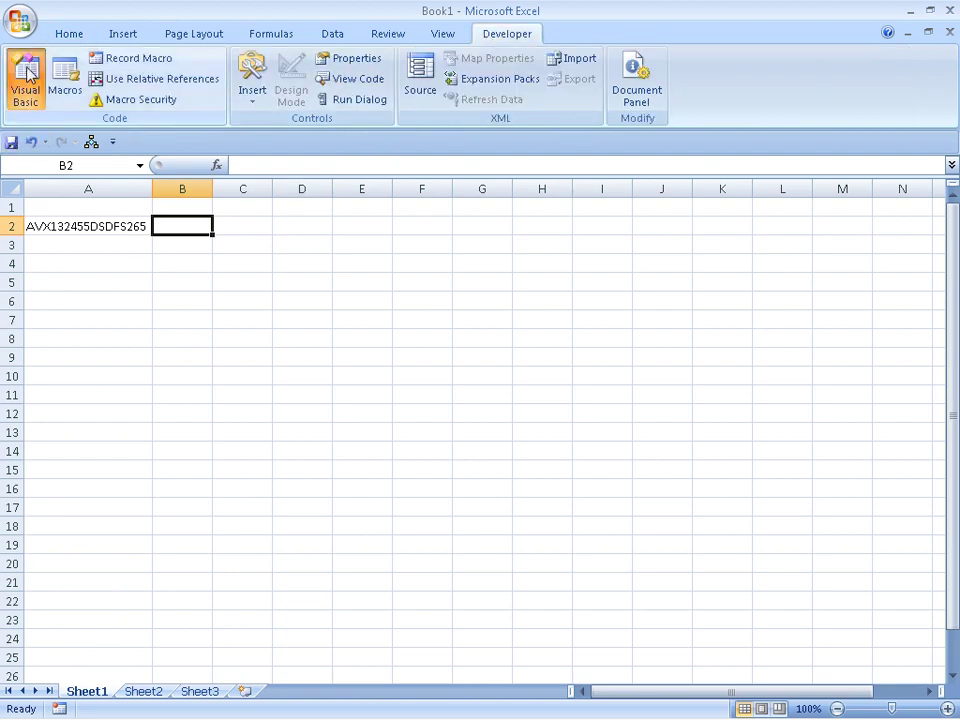
Maximize the editor, insert Module1, and start a Function stub with End Function.
double_click(938, 16)
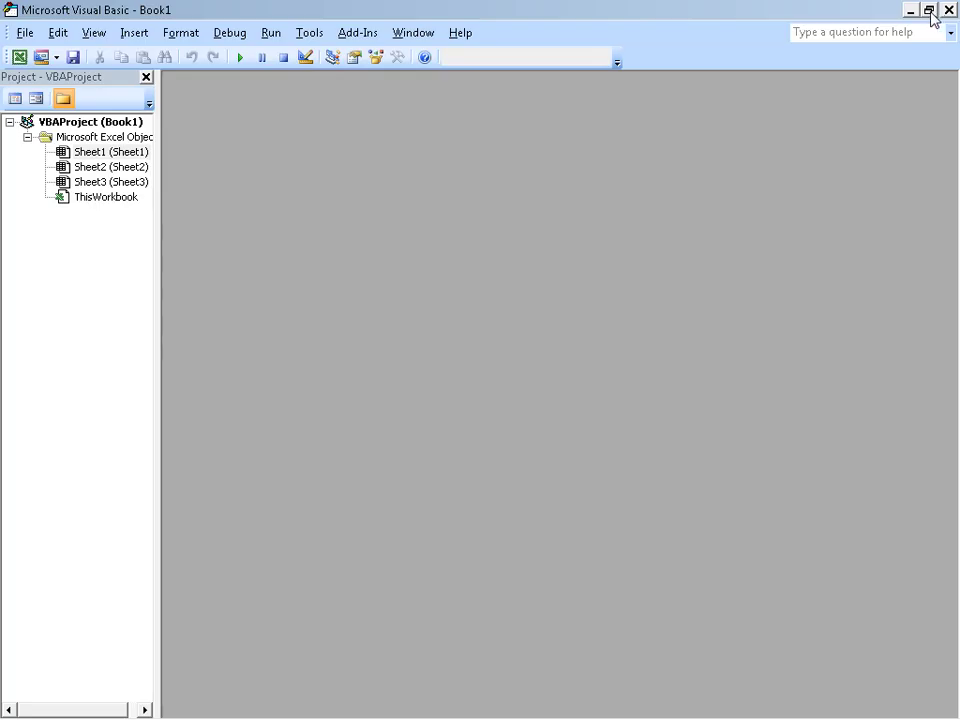
left_click(130, 32)
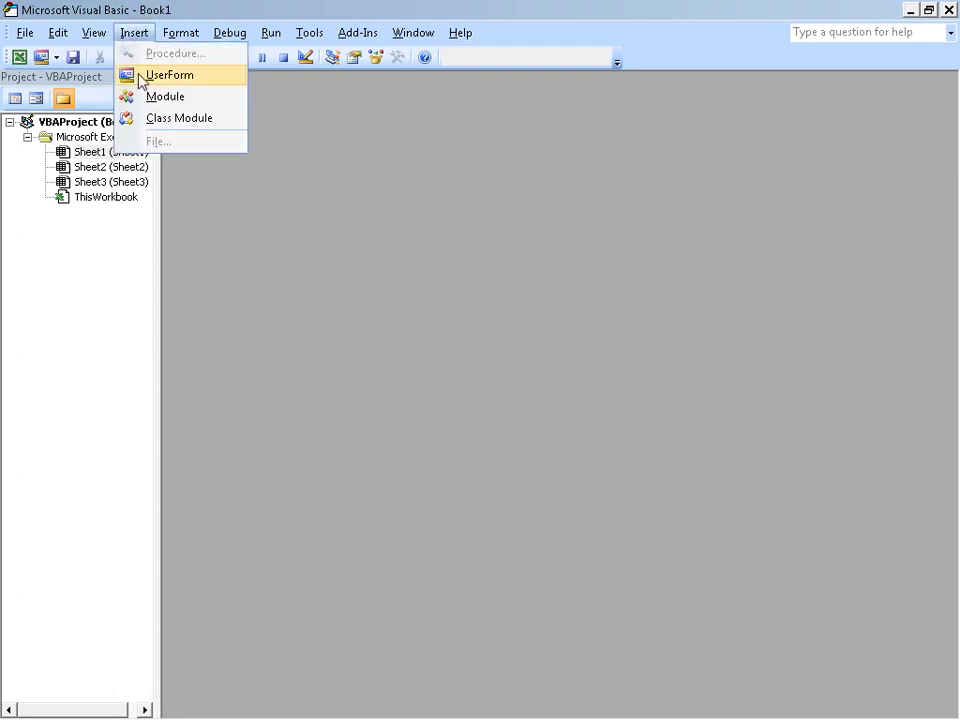
left_click(128, 95)
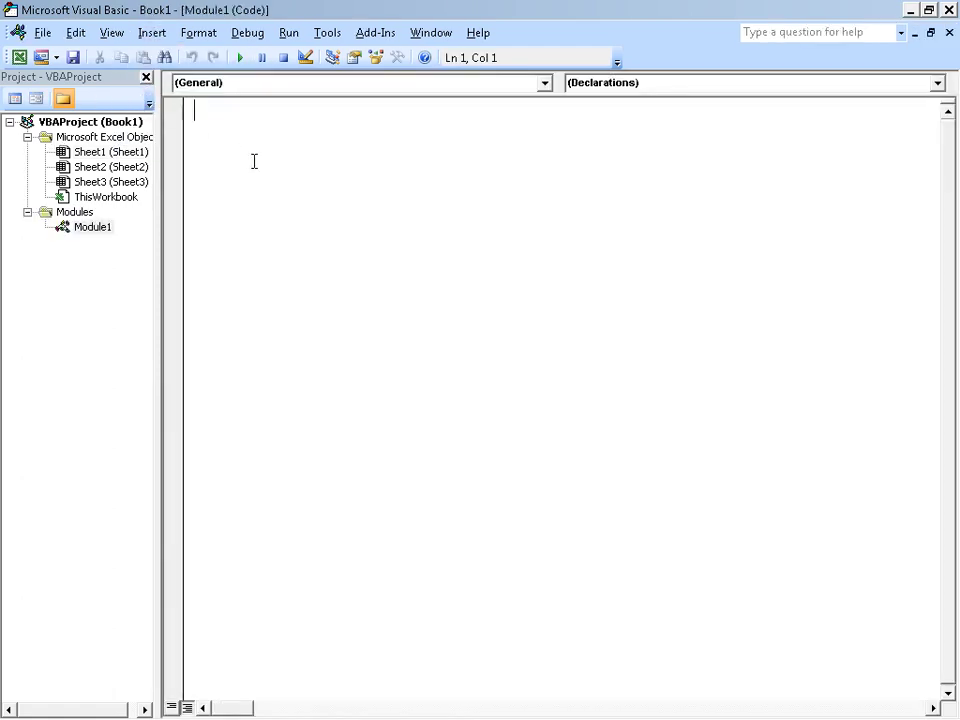
type("FUNCTION")
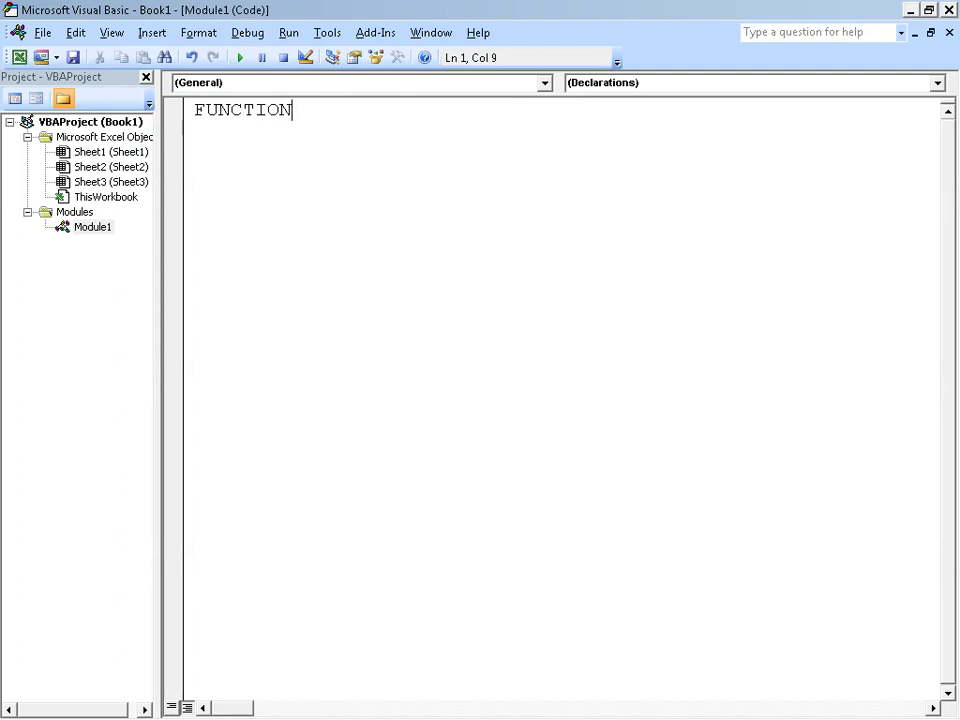
key("Return")
key("Return")
type("A")
key("Return")
key("BackSpace")
key("BackSpace")
type("A")
key("Return")
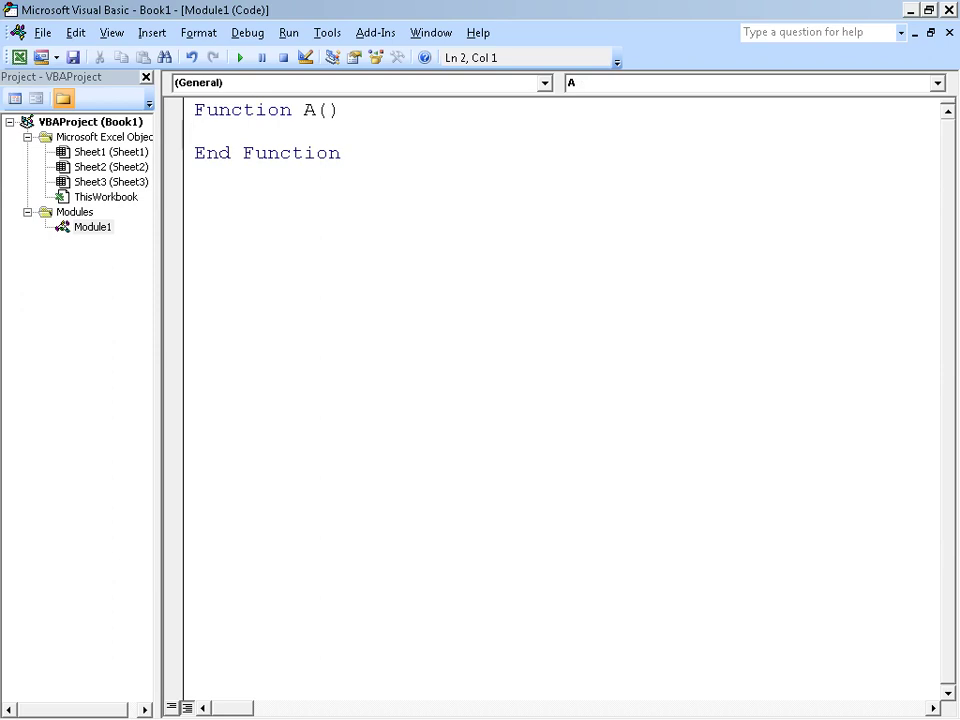
left_click(195, 152)
key("BackSpace")
key("BackSpace")
key("BackSpace")
key("BackSpace")
key("BackSpace")
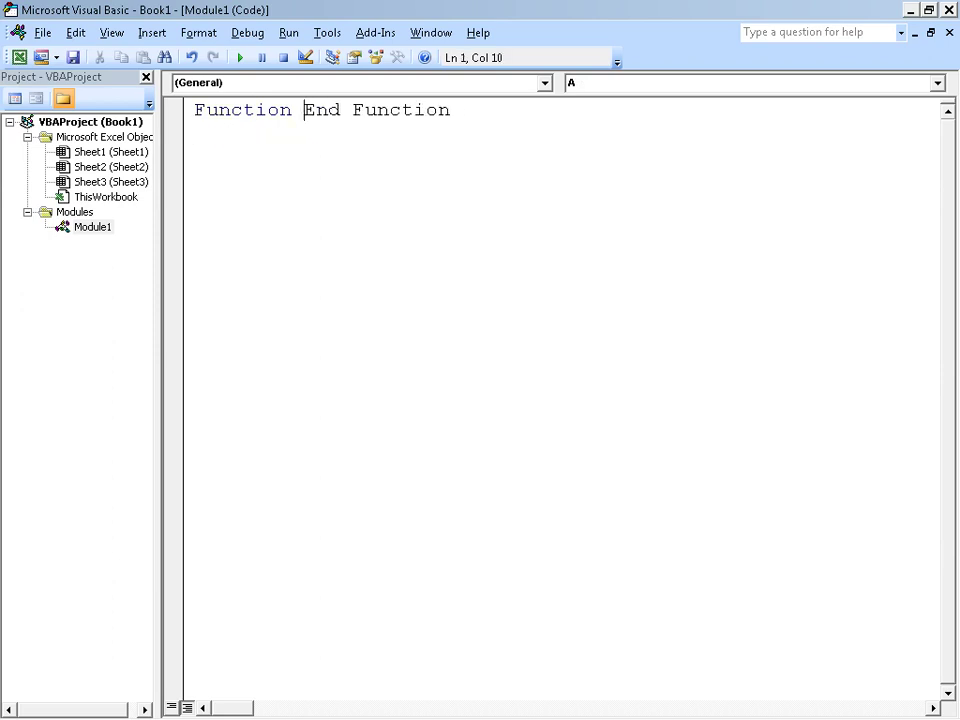
key("Return")
key("Return")
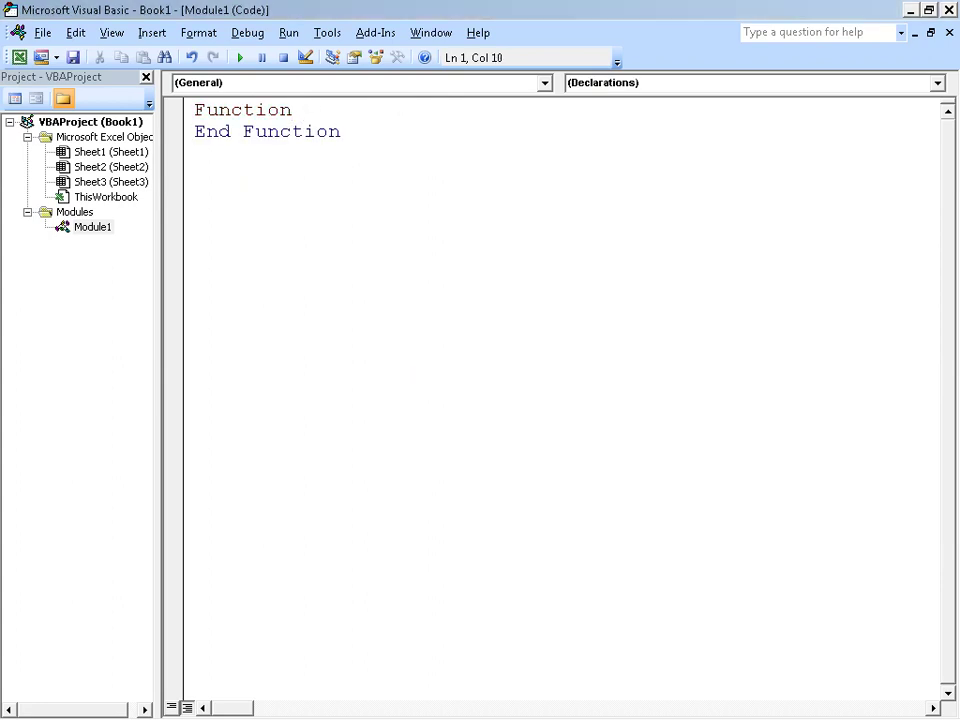
Name the function Find_Number() in Module1.
type("nU")
key("BackSpace")
key("BackSpace")
type("Find")
type("+")
key("BackSpace")
type("_")
type("n")
key("BackSpace")
type("nU")
key("BackSpace")
key("BackSpace")
type("N")
type("umber")
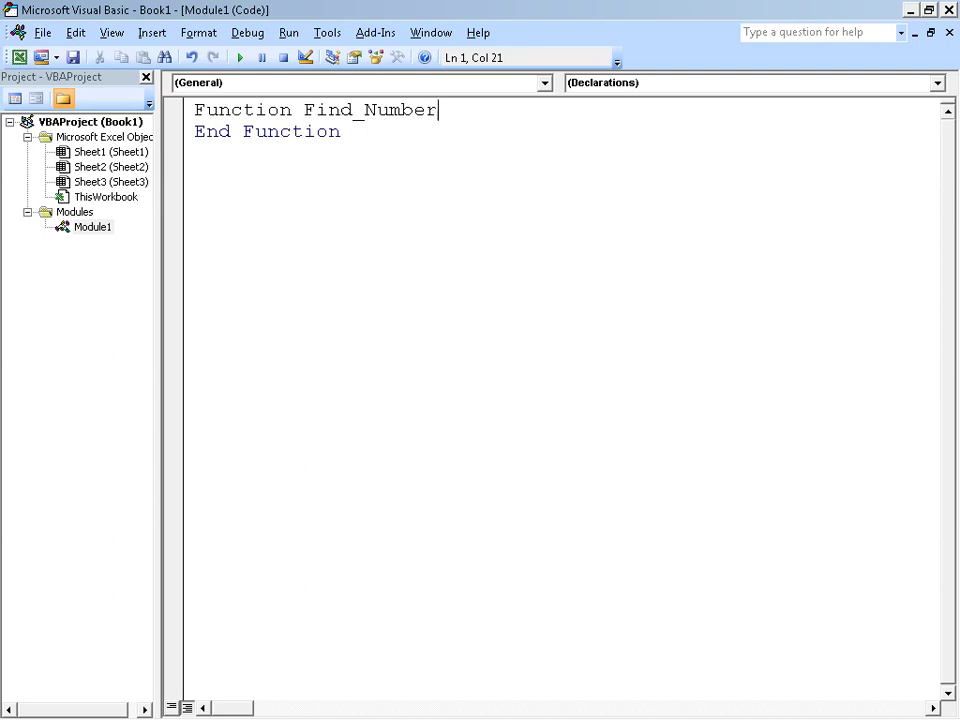
type("()")
key("Return")
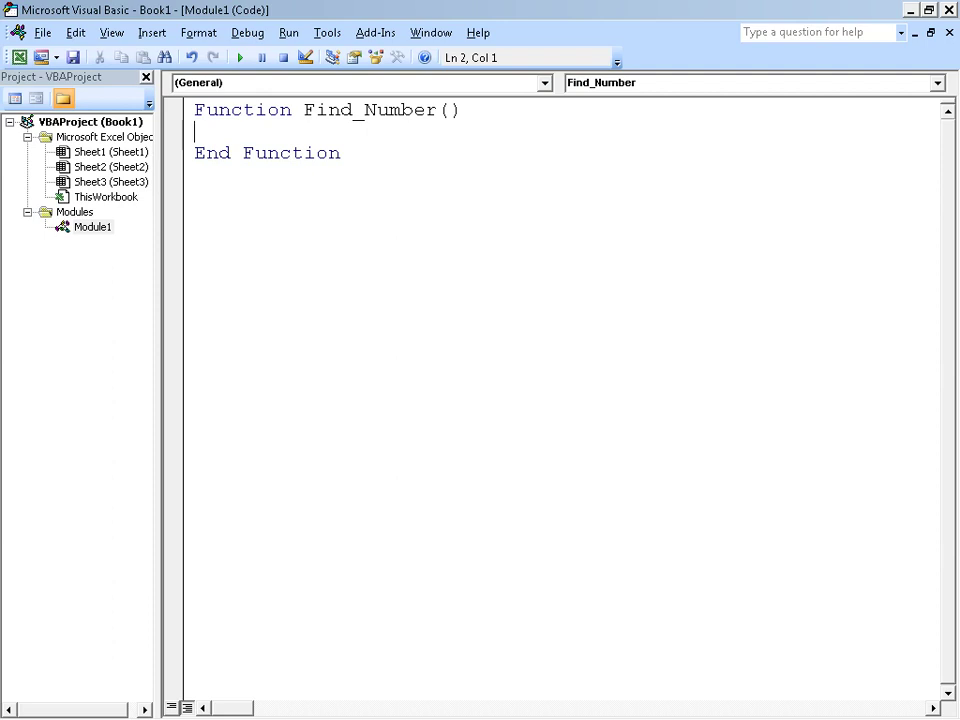
Give Find_Number the argument r As String and return to Excel.
left_click_drag(437, 110, 306, 112)
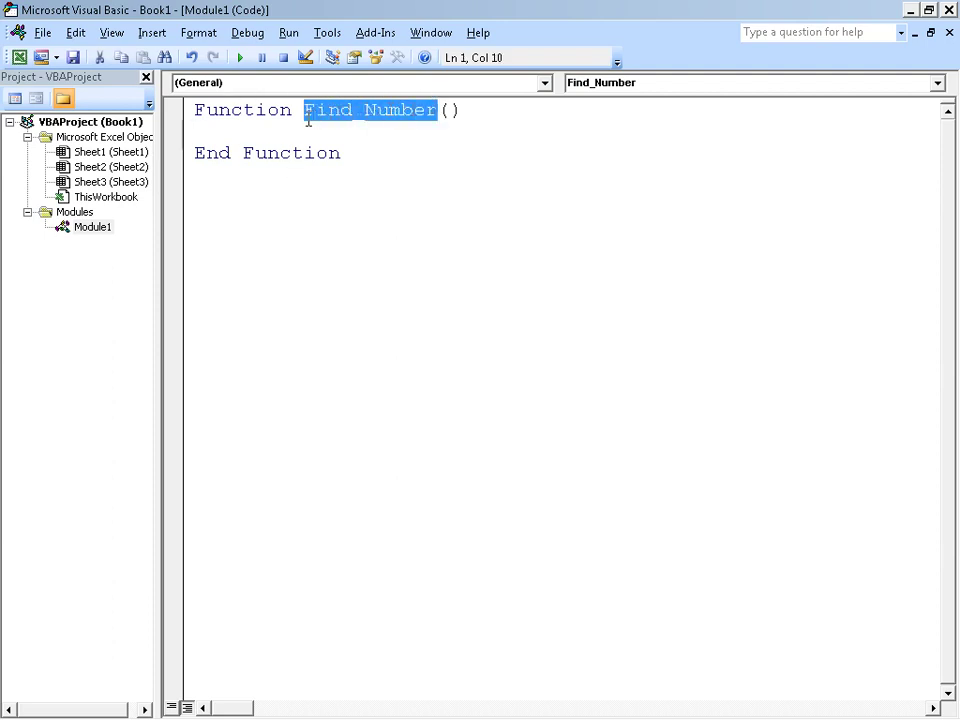
left_click(489, 103)
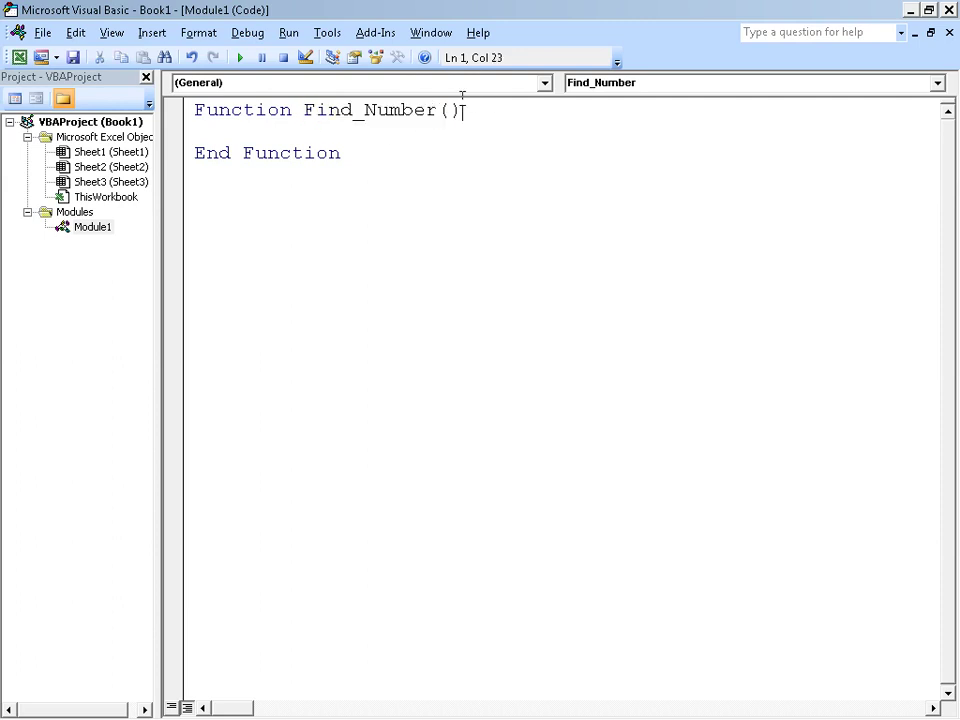
key("BackSpace")
type("r as st")
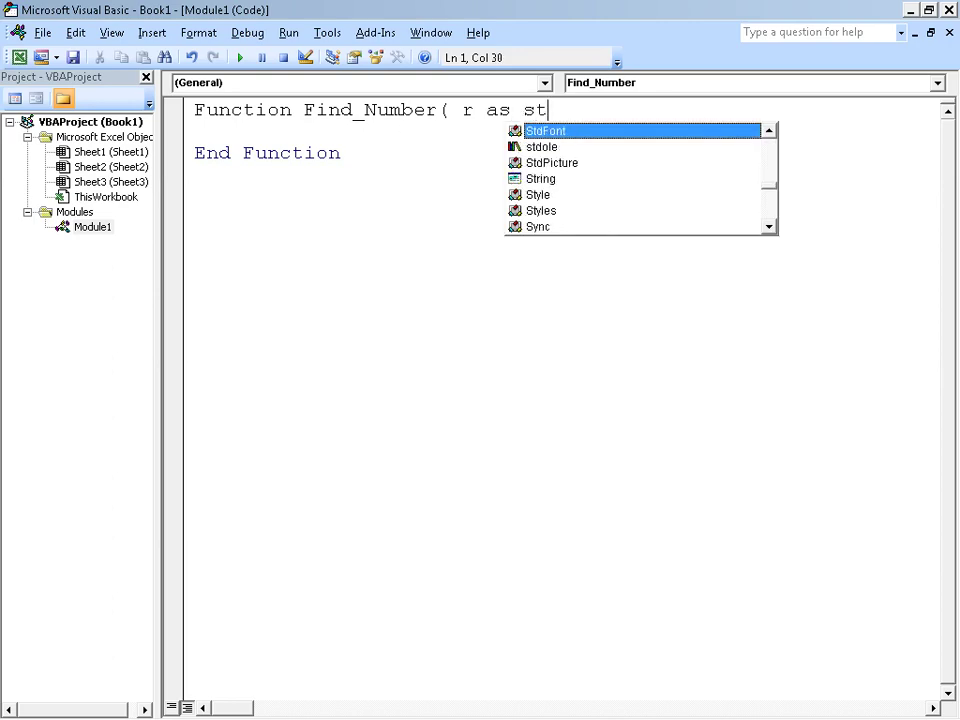
type("r")
key("Tab")
type(")")
key("Return")
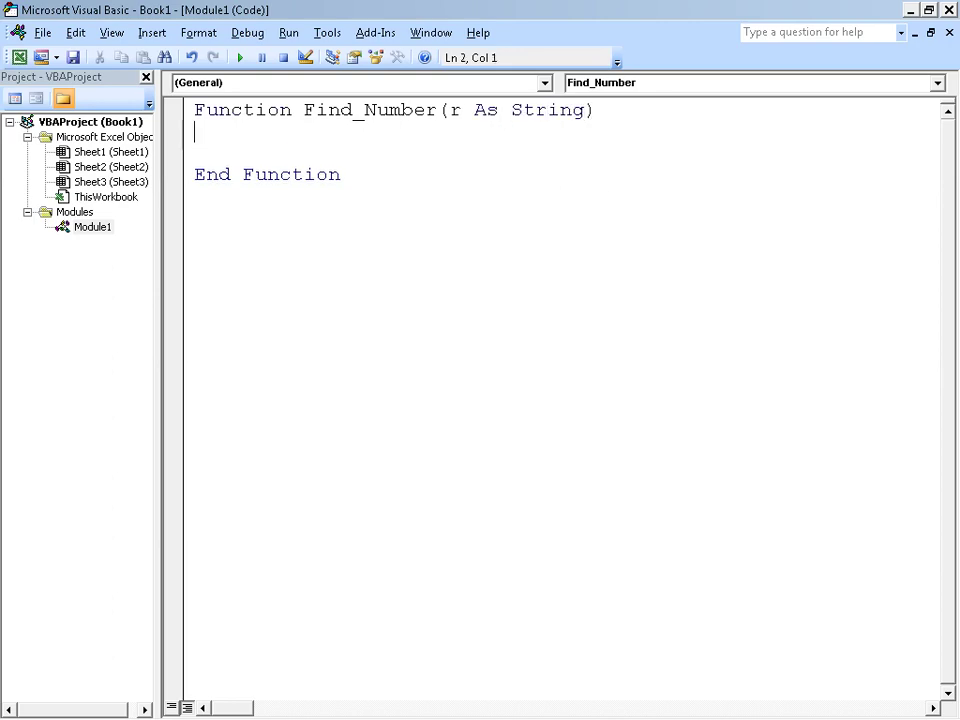
key("alt+F11")
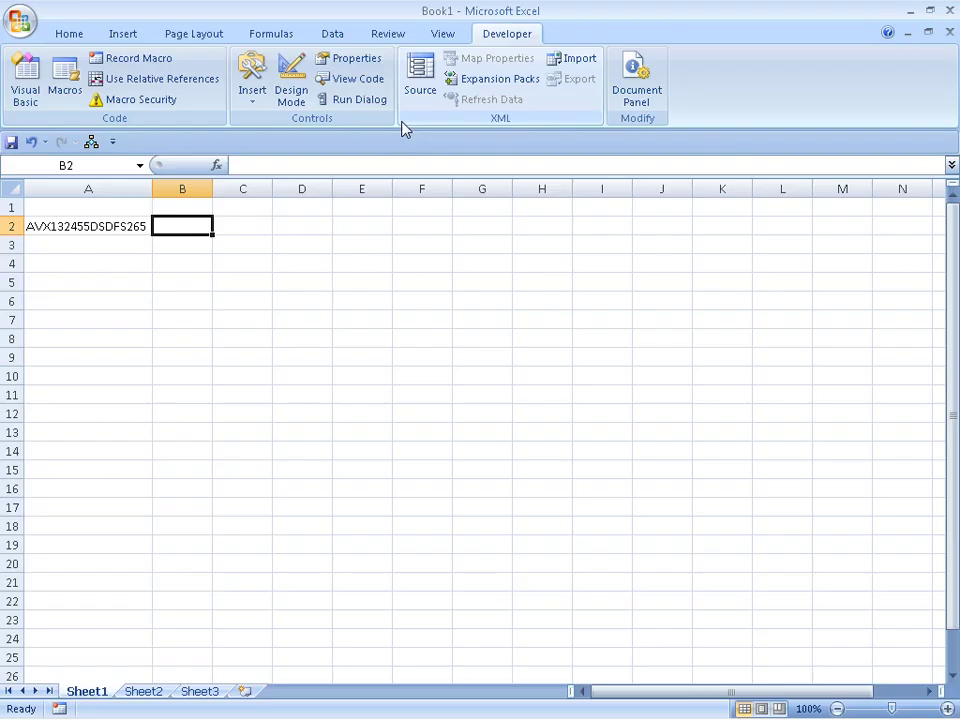
Enter =Find_Number(A2) in cell B2, then go back to the VBA editor.
type("=fin")
key("Left")
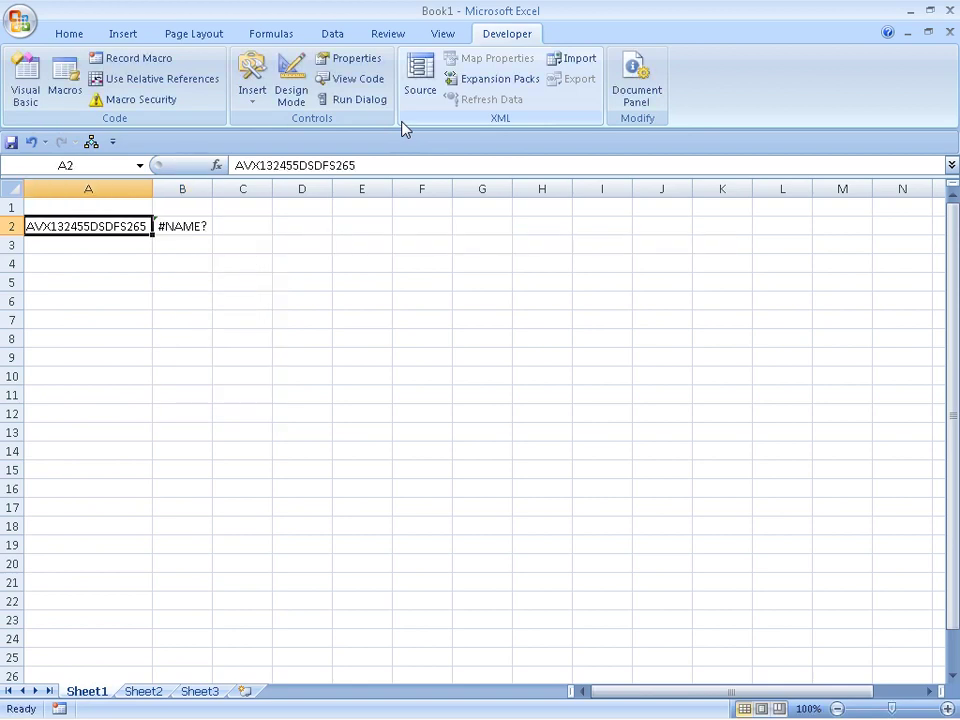
key("Right")
type("=fin")
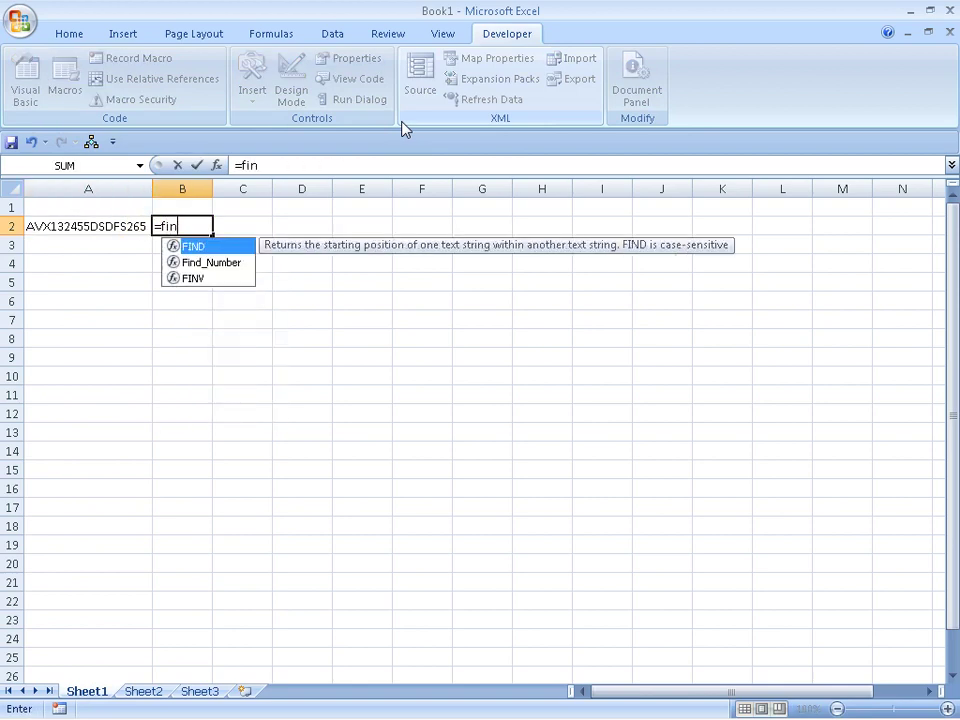
key("Down")
key("Tab")
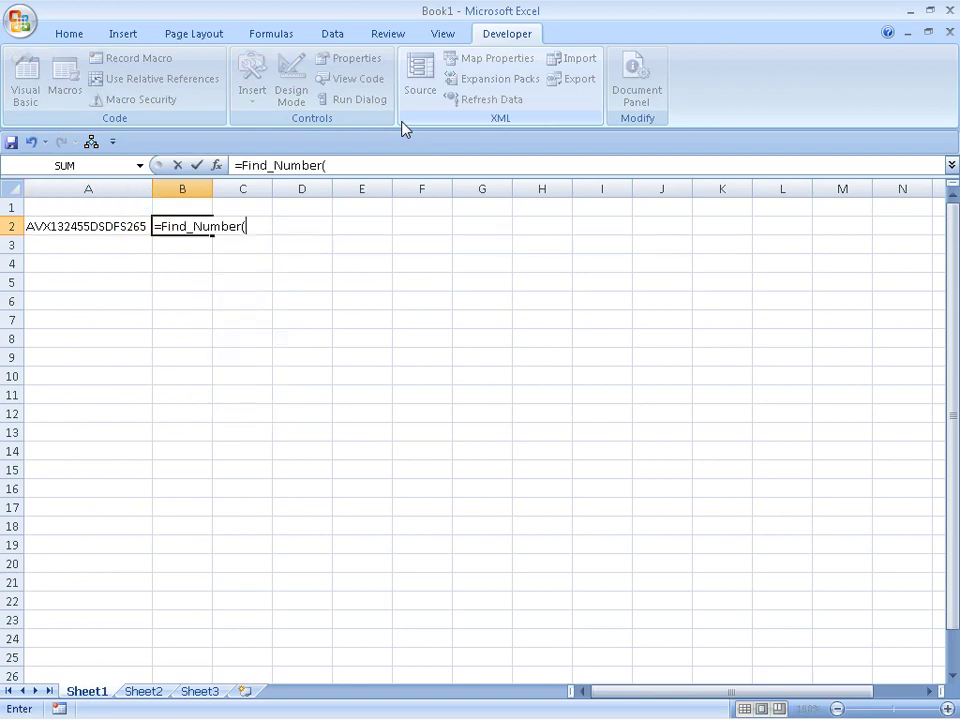
key("Left")
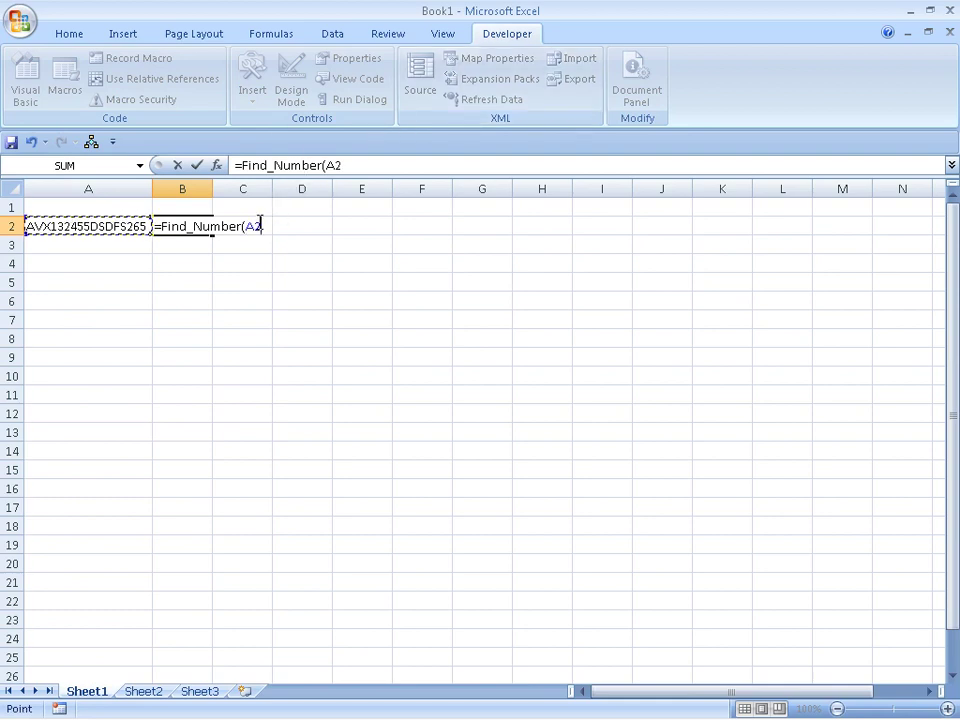
key("Return")
key("alt+F11")
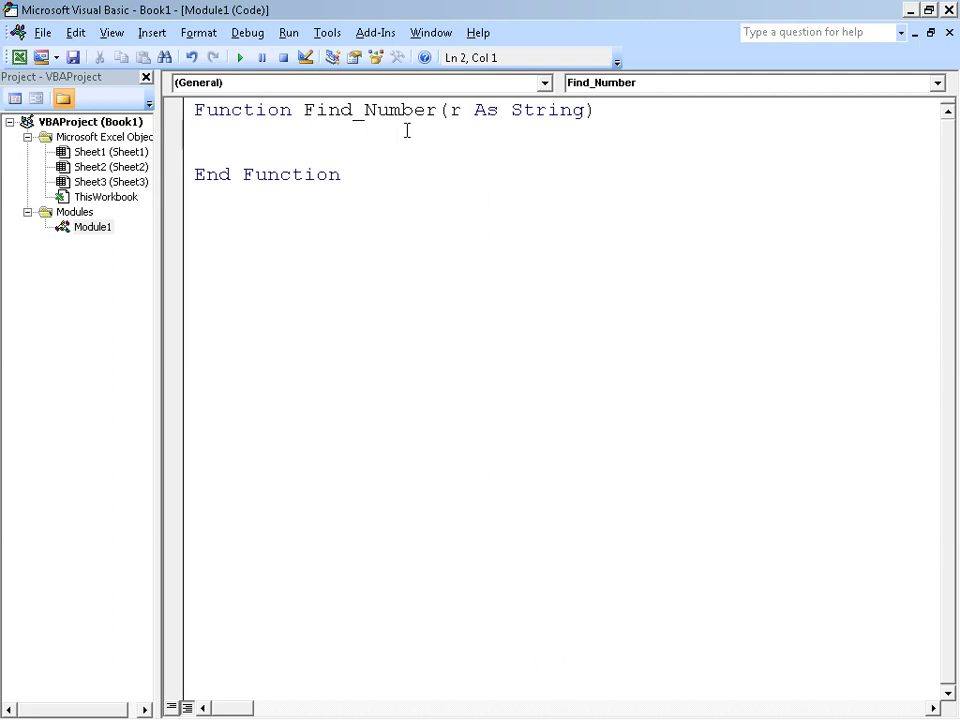
Declare Dim r1 As String inside Find_Number, add a blank line, and switch back to Excel.
type("di")
type("m r a")
key("BackSpace")
key("BackSpace")
key("BackSpace")
type("r1 as str")
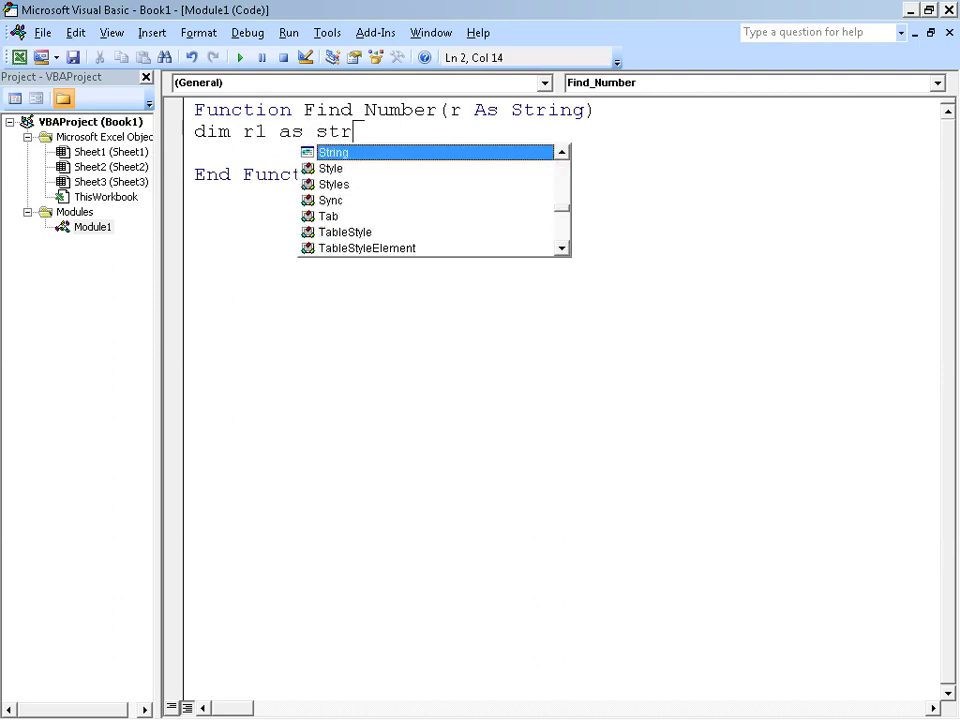
key("Tab")
key("Return")
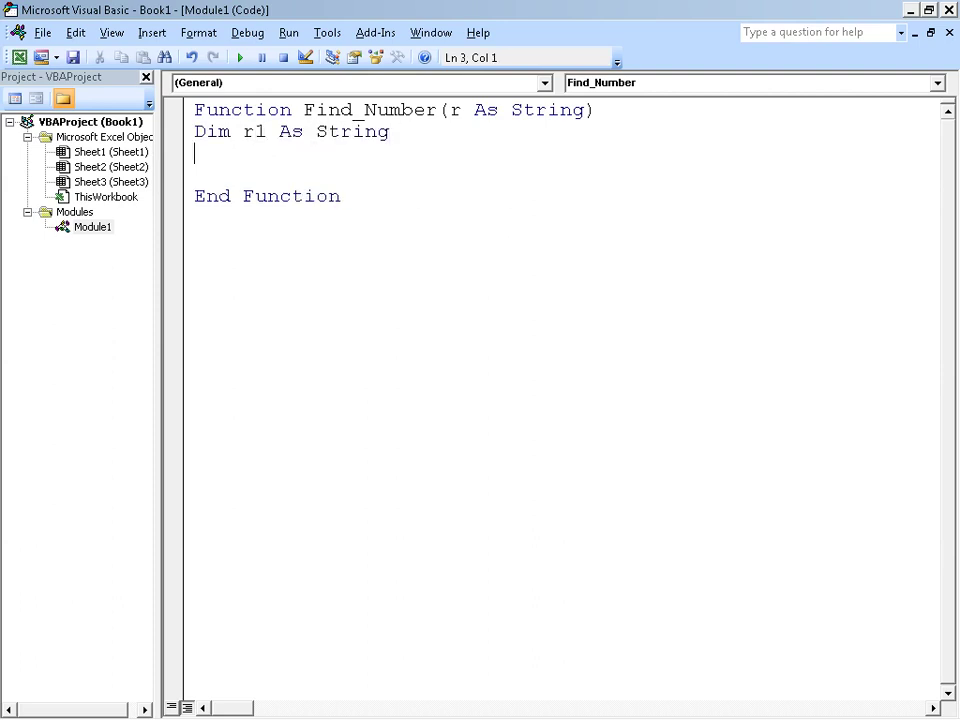
key("Return")
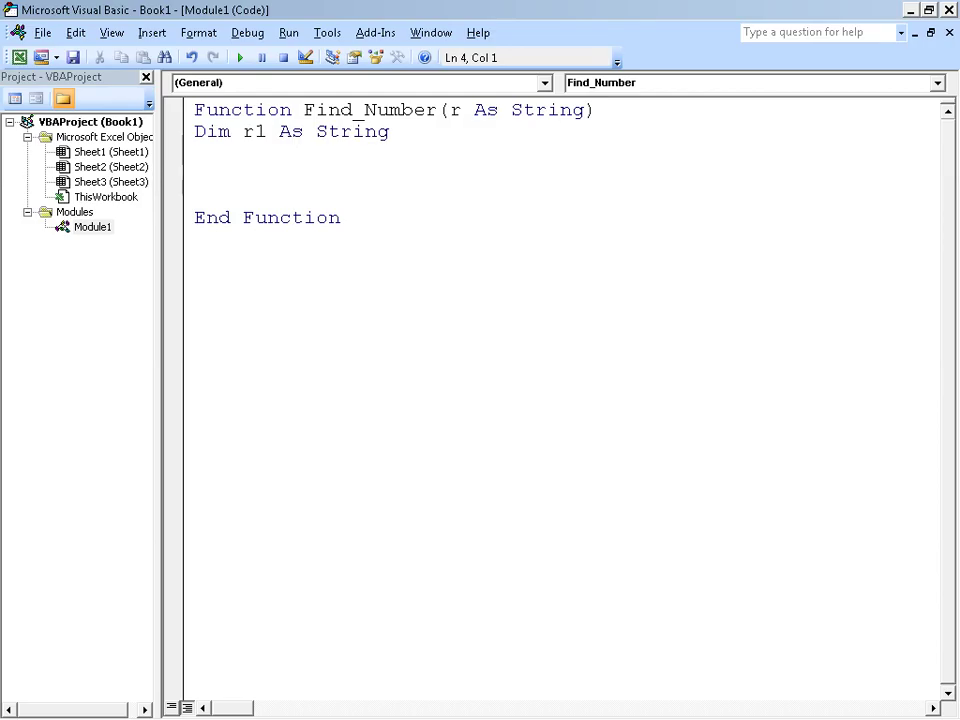
key("alt+Tab")
Check the B2 formula and enter the letter A in cell E3.
left_click(172, 224)
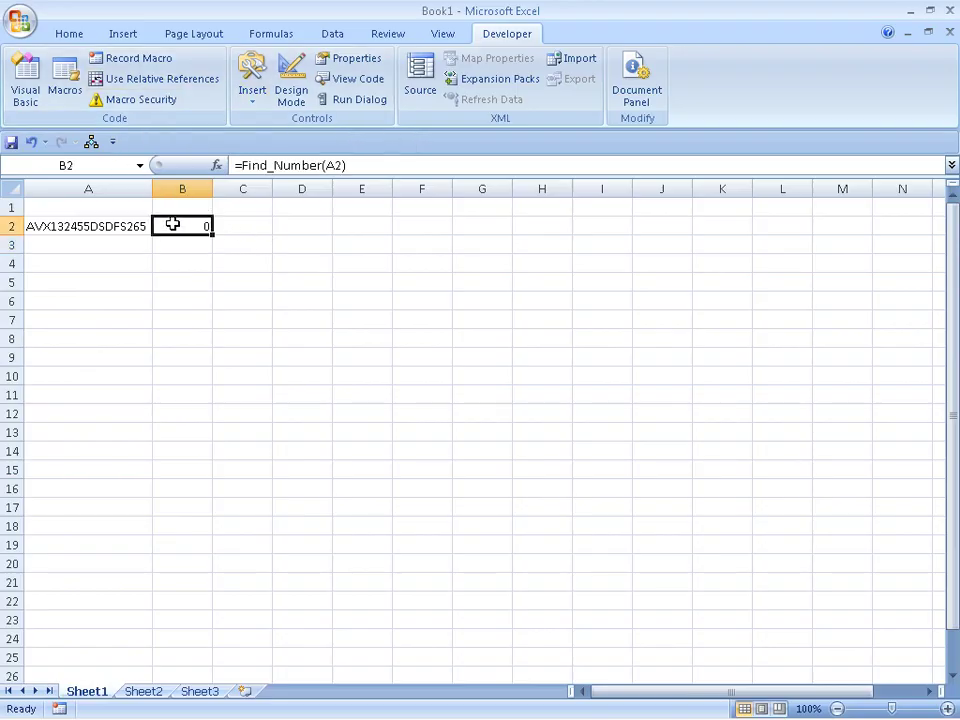
left_click(422, 212)
key("Down")
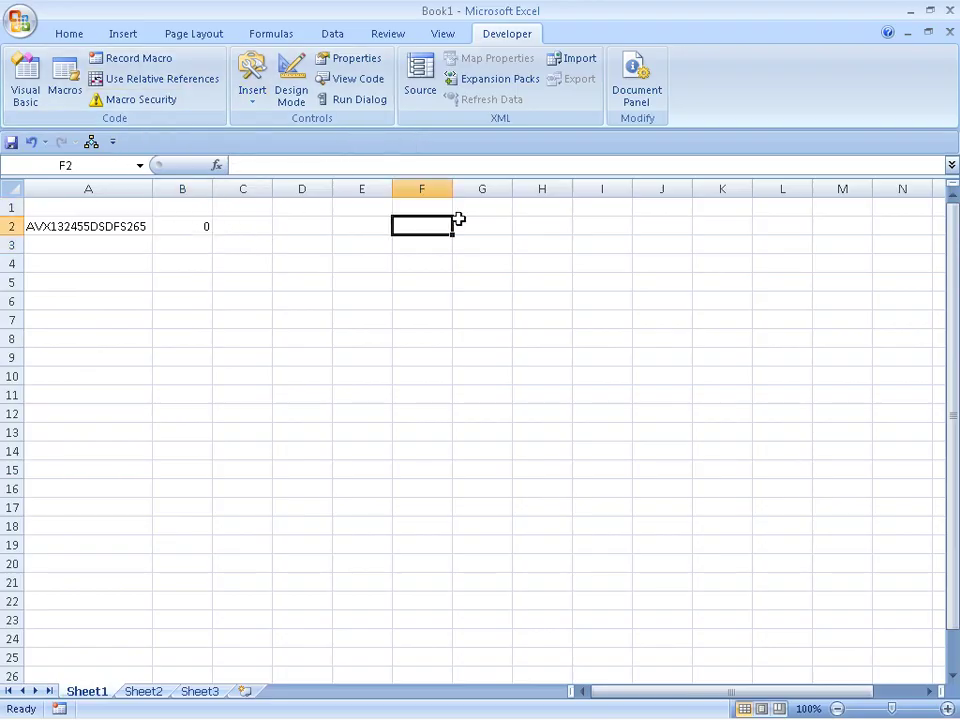
key("Down")
key("Left")
type("A")
key("Return")
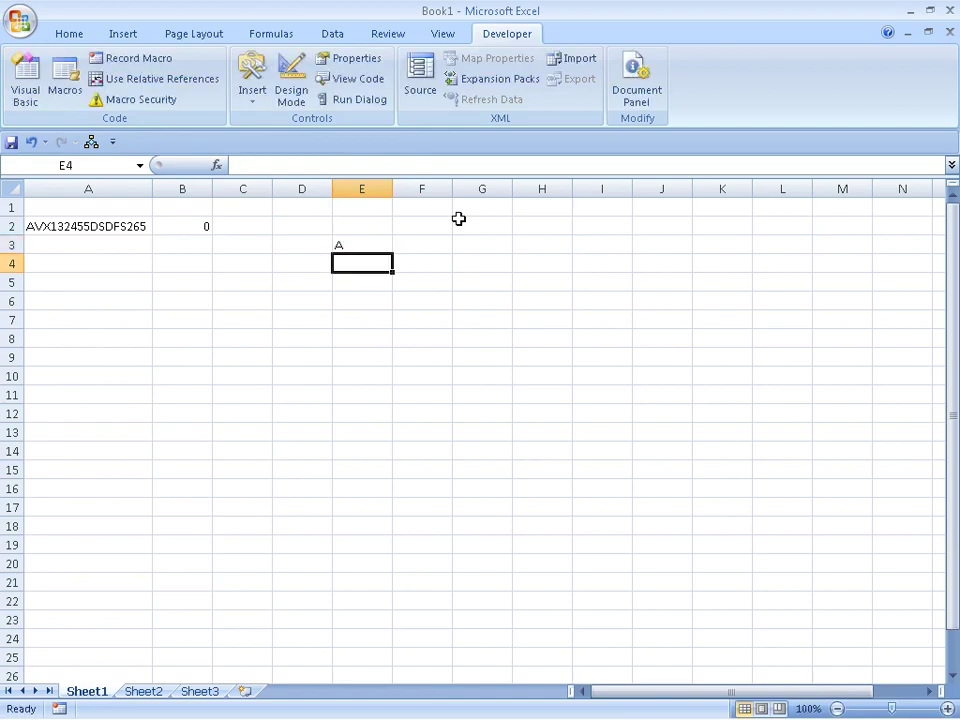
Enter =CODE(E3) in F3 to show the character code 65.
key("Up")
key("Right")
type("=C")
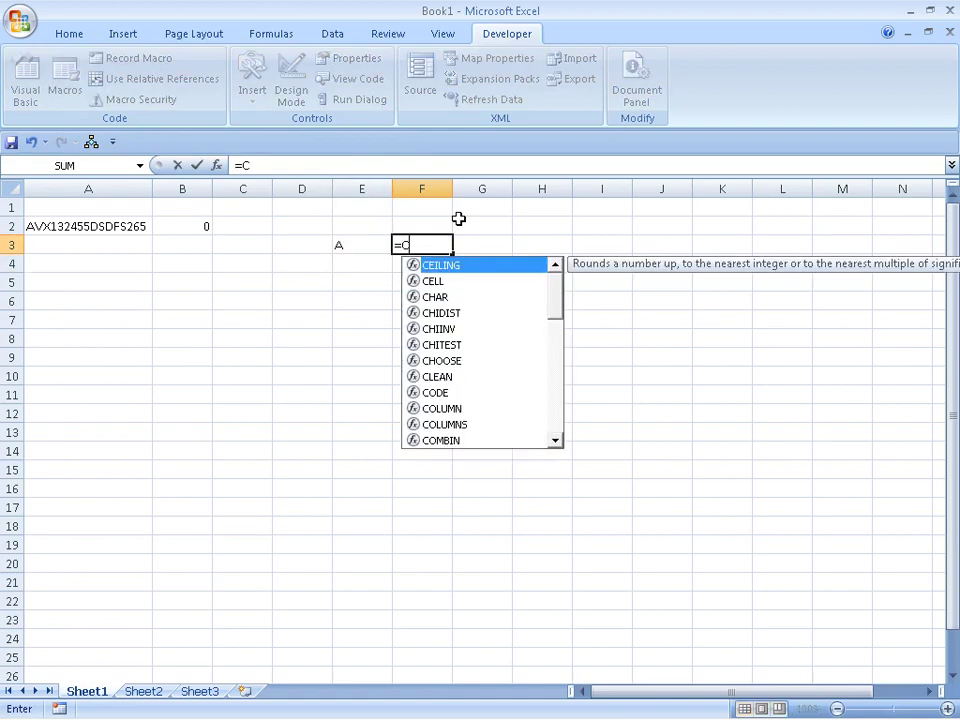
type("H")
key("BackSpace")
type("OD")
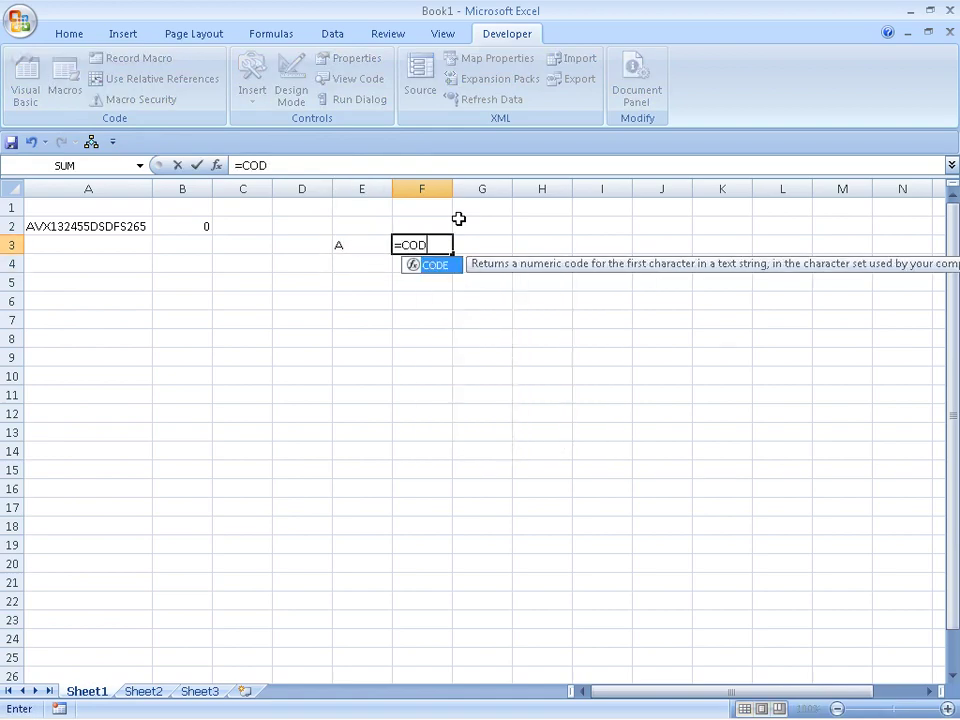
type("E(E3")
key("Return")
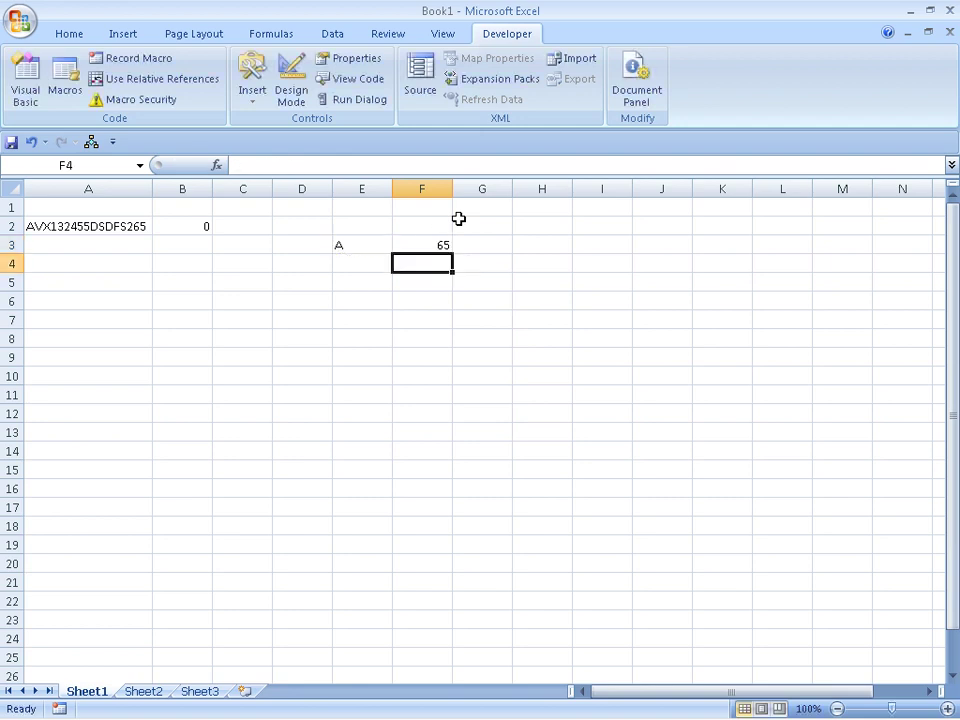
Enter =CHAR(F3) in F4 to convert 65 back to A, then return to VBA.
type("CHAR")
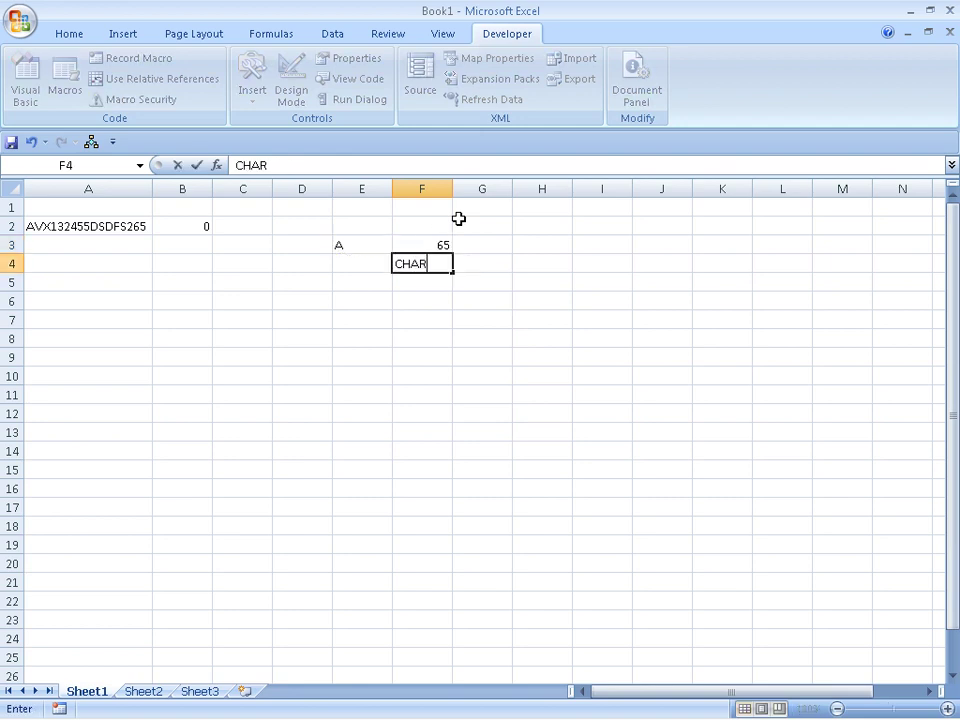
key("BackSpace")
key("BackSpace")
key("BackSpace")
key("BackSpace")
type("=C")
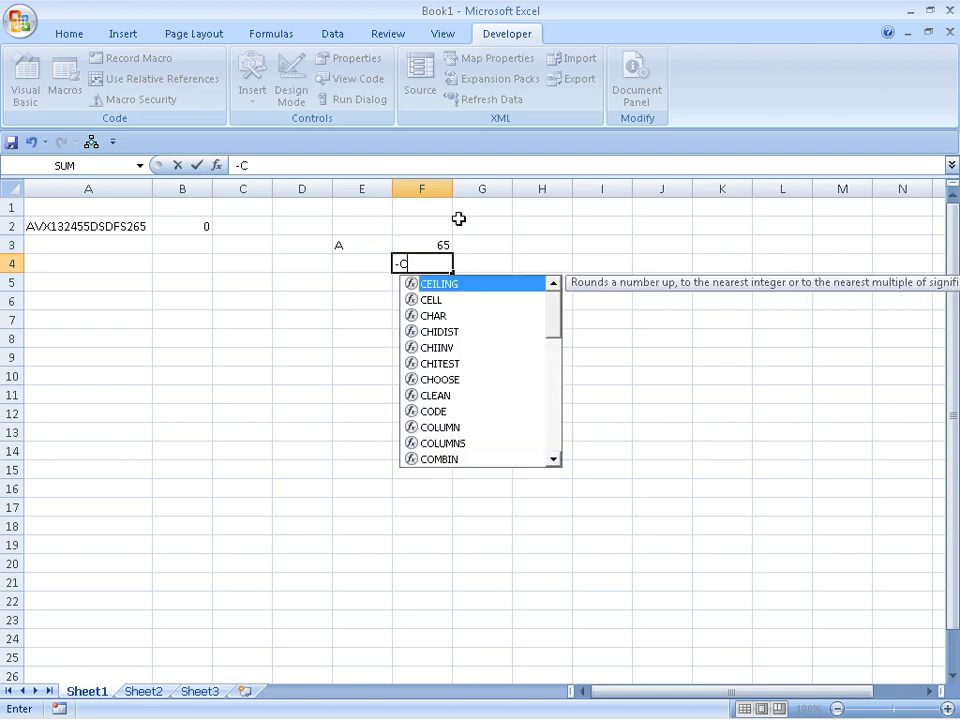
key("BackSpace")
key("BackSpace")
type("=CHAR")
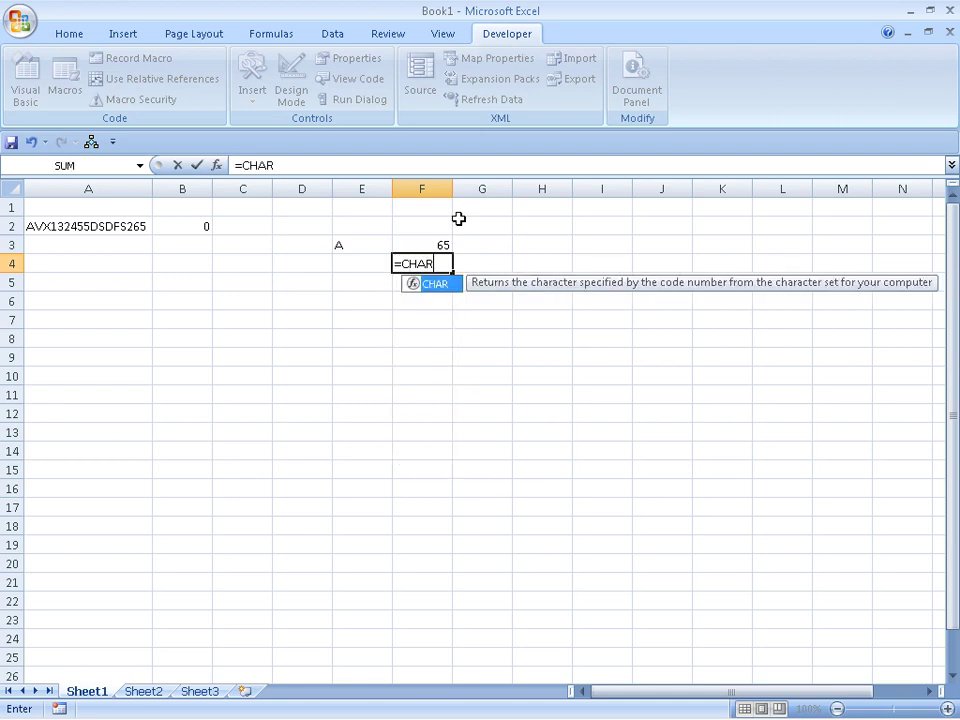
type("(F3")
key("Return")
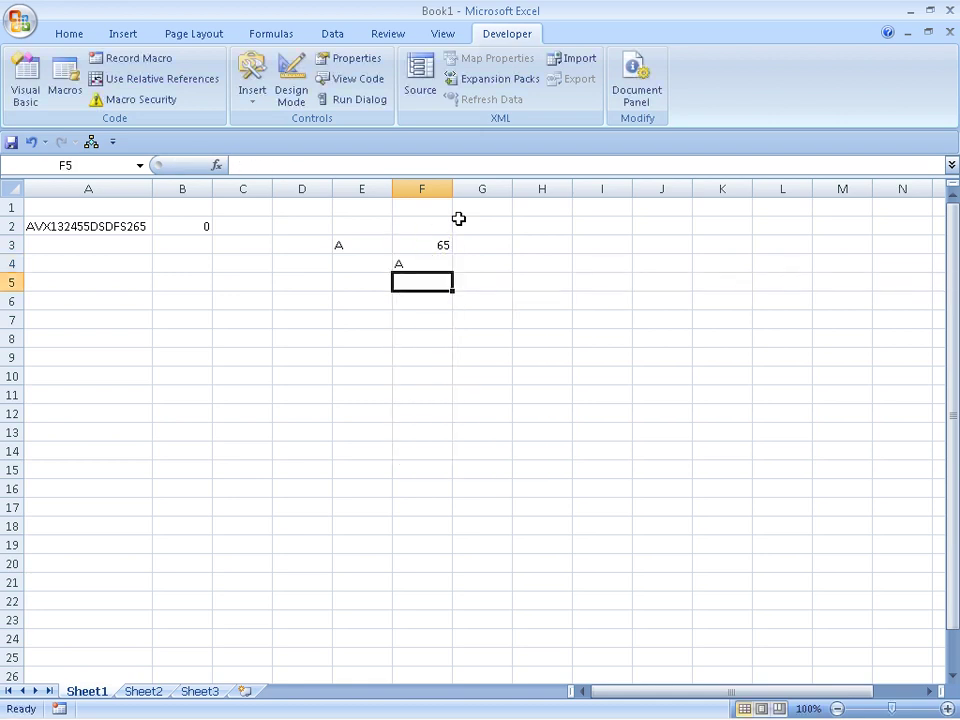
key("alt+F11")
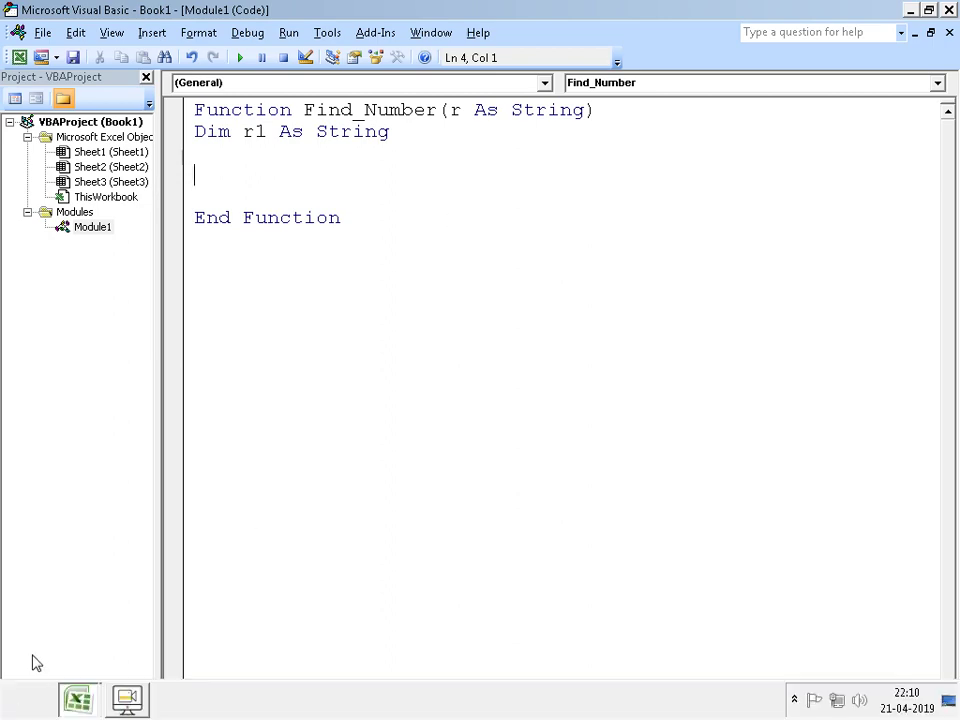
Launch Chrome, search Yahoo for 'ASIIC VALUE', and open an ASCII table result in a new tab.
left_click(4, 712)
left_click(45, 282)
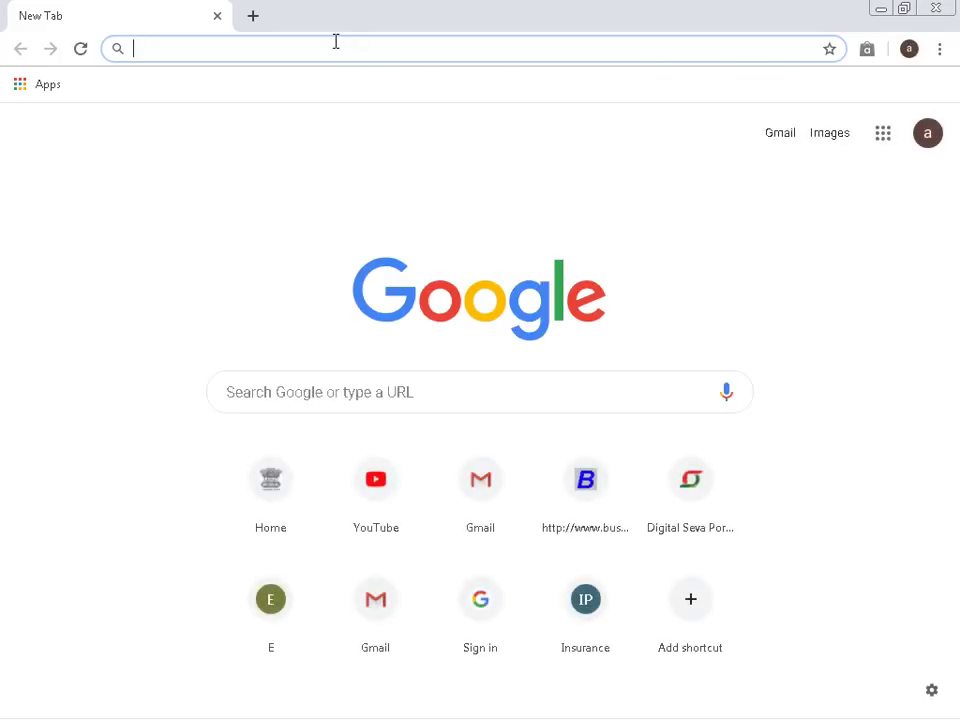
type("SDI")
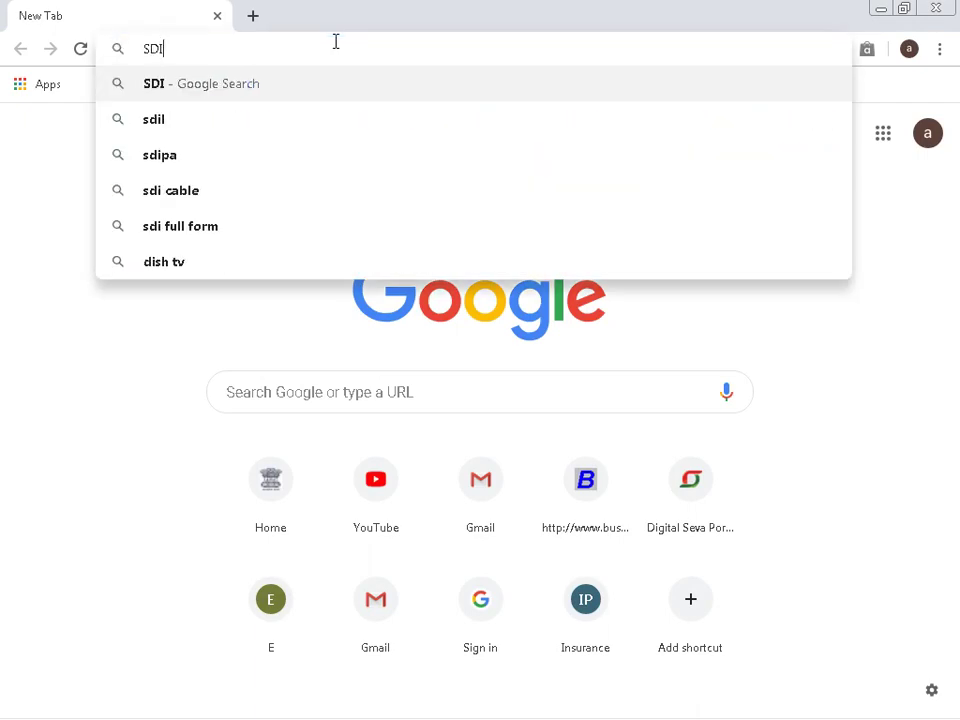
key("BackSpace")
key("BackSpace")
type("ASIIC")
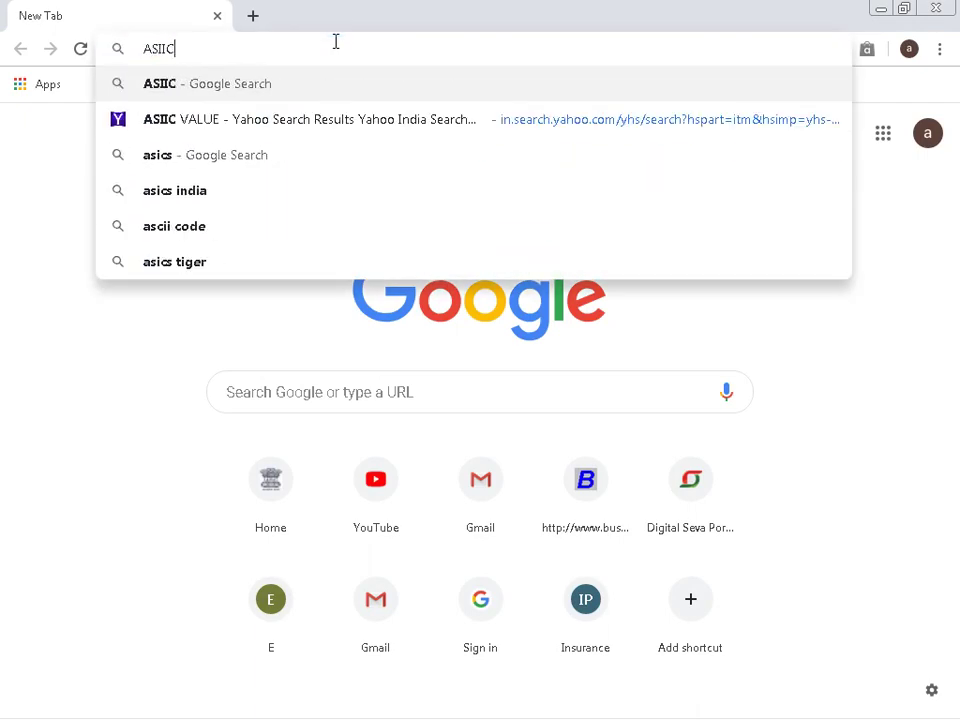
key("Down")
key("Down")
key("Down")
key("Up")
key("Up")
key("Up")
key("Down")
key("Return")
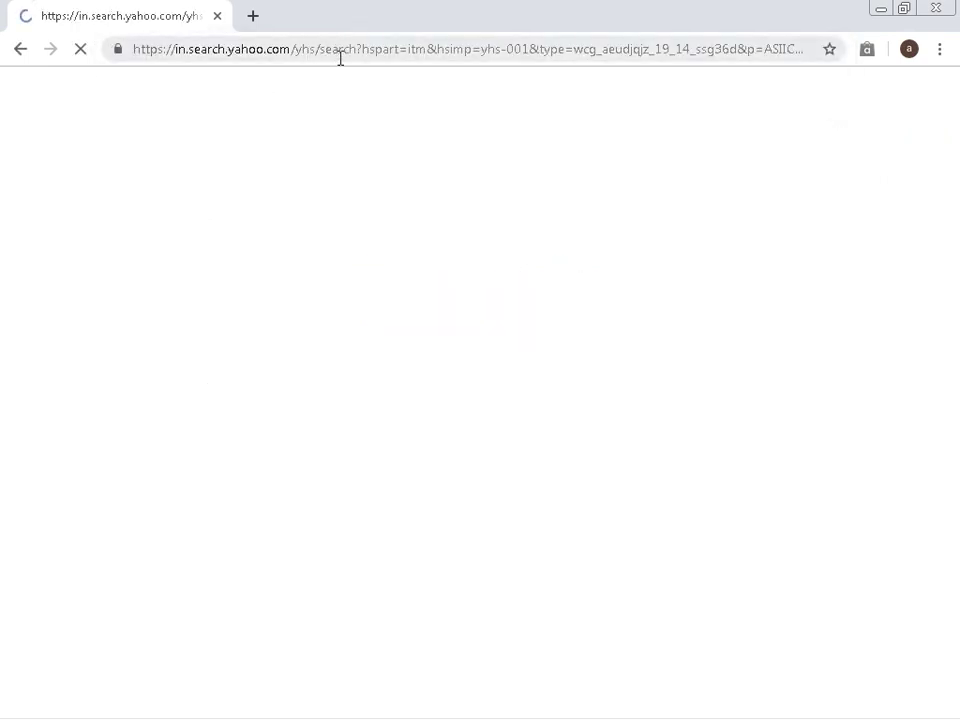
left_click(173, 259)
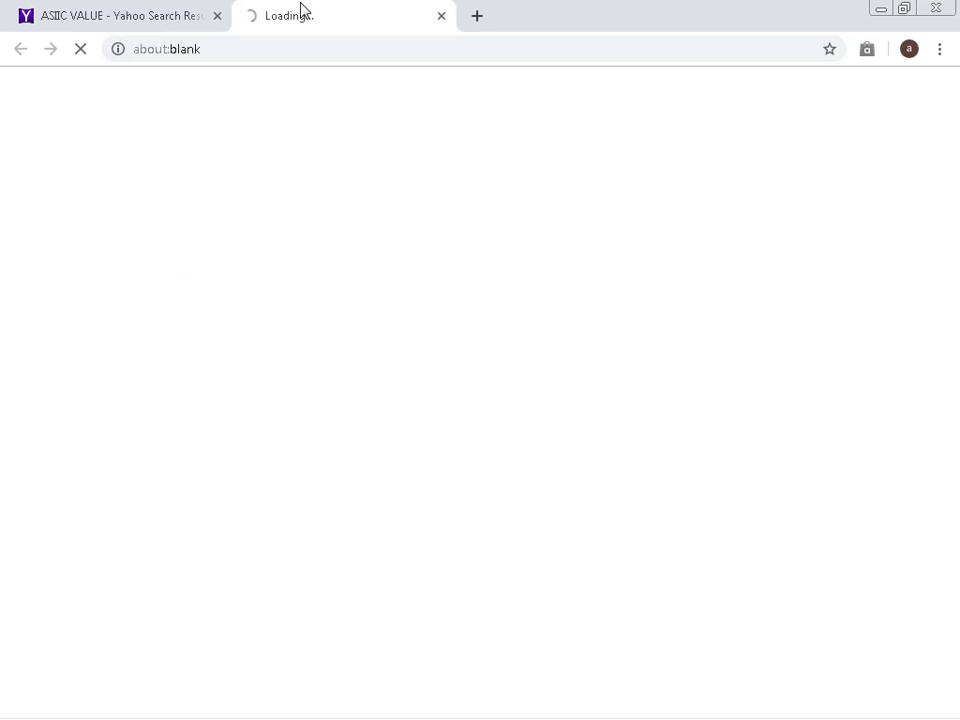
left_click(165, 16)
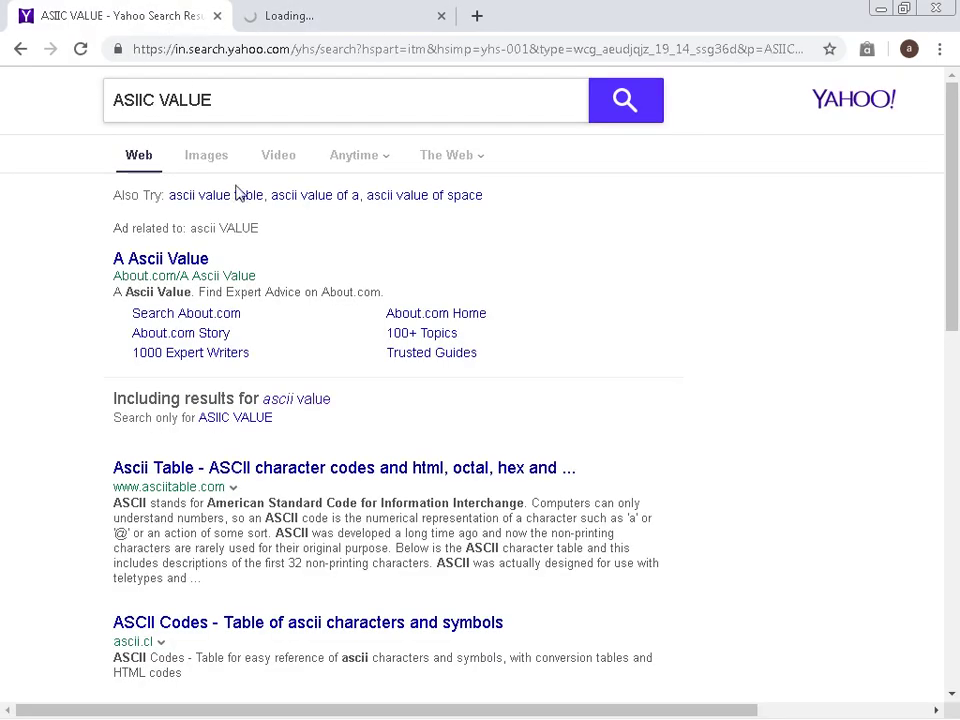
Scroll through the asciitable.com Dec/Chr table, then bring the Visual Basic editor back.
left_click(238, 469)
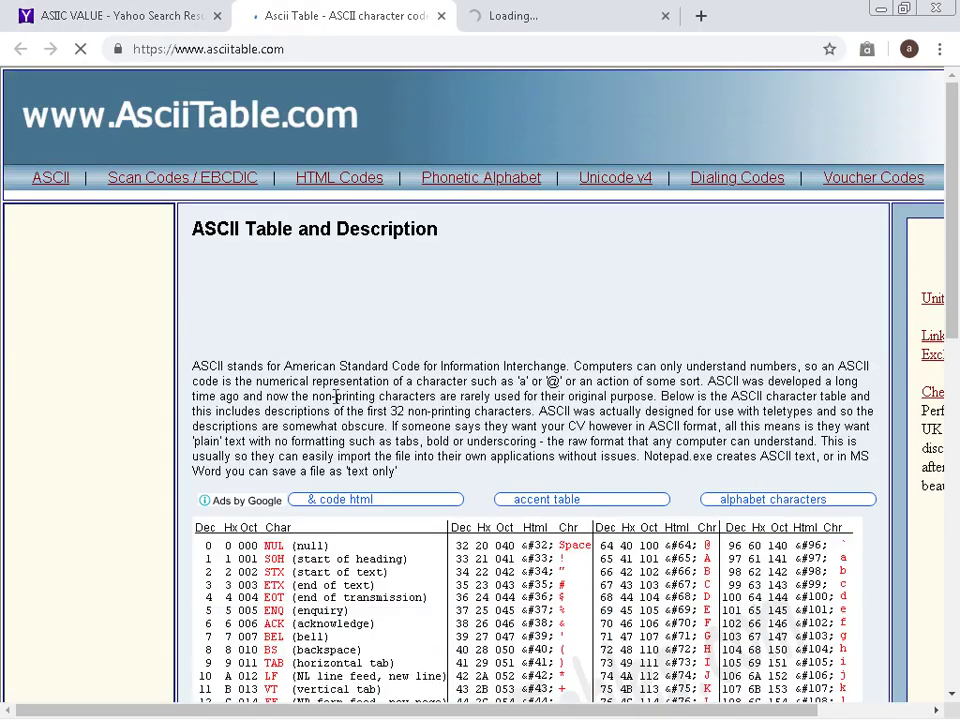
scroll(340, 390, "down", 1)
scroll(340, 395, "down", 2)
scroll(340, 400, "down", 2)
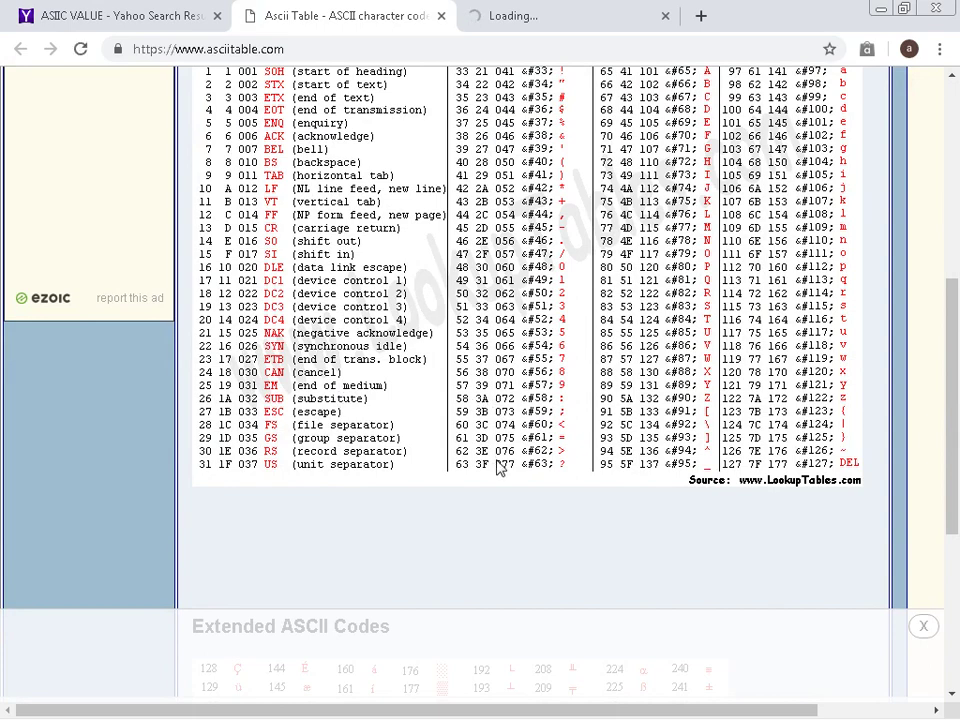
scroll(540, 420, "up", 1)
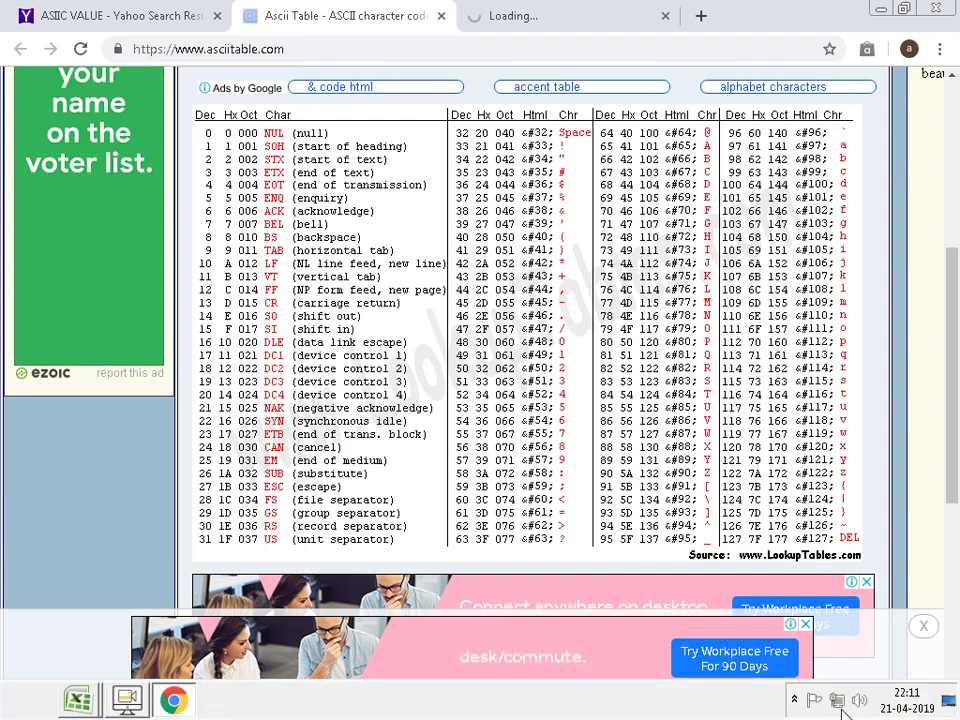
right_click(838, 703)
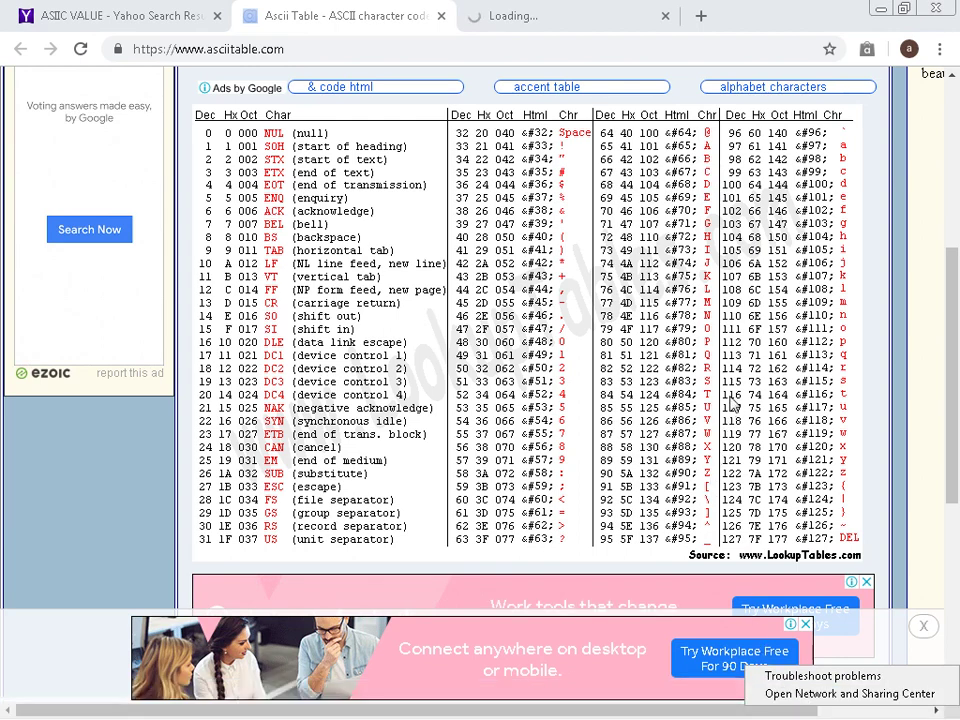
key("super+e")
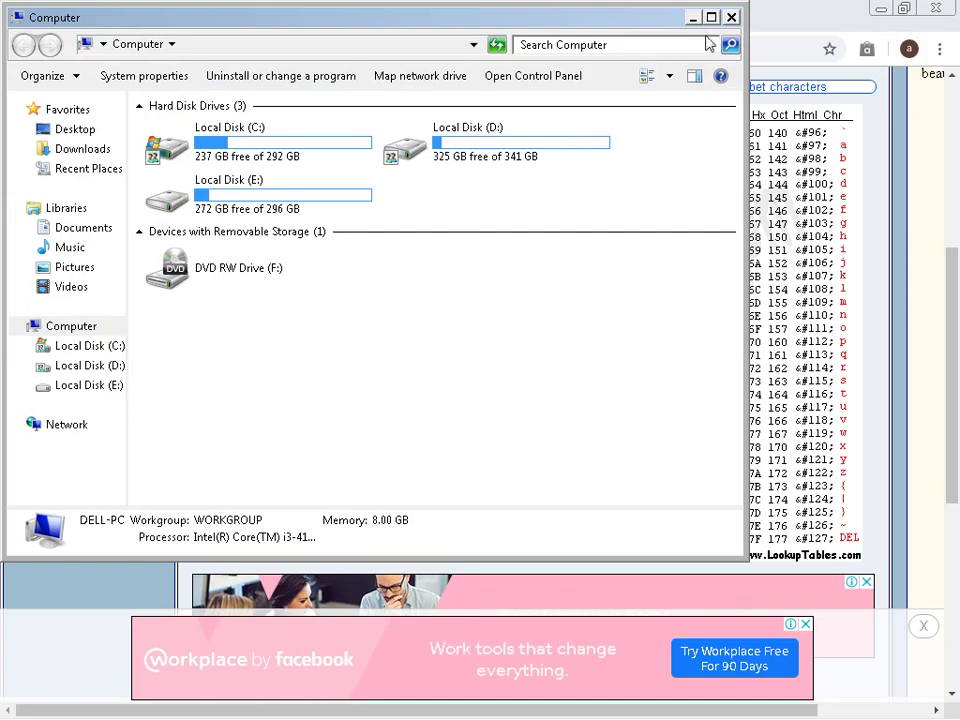
left_click(731, 18)
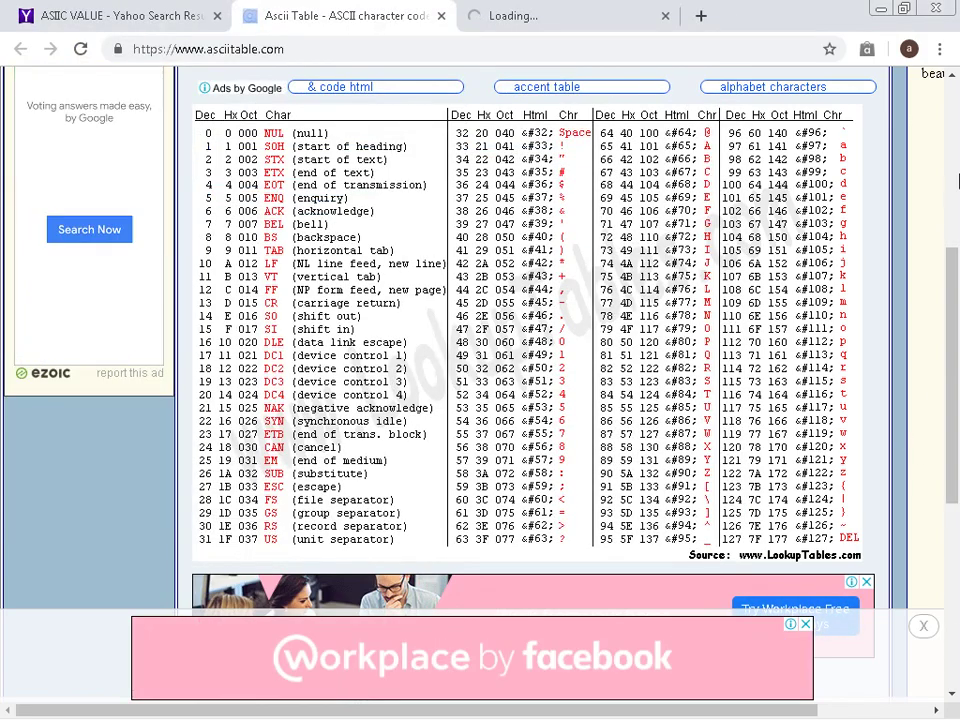
mouse_move(951, 332)
left_mouse_down()
mouse_move(957, 257)
mouse_move(957, 337)
mouse_move(957, 327)
left_mouse_up()
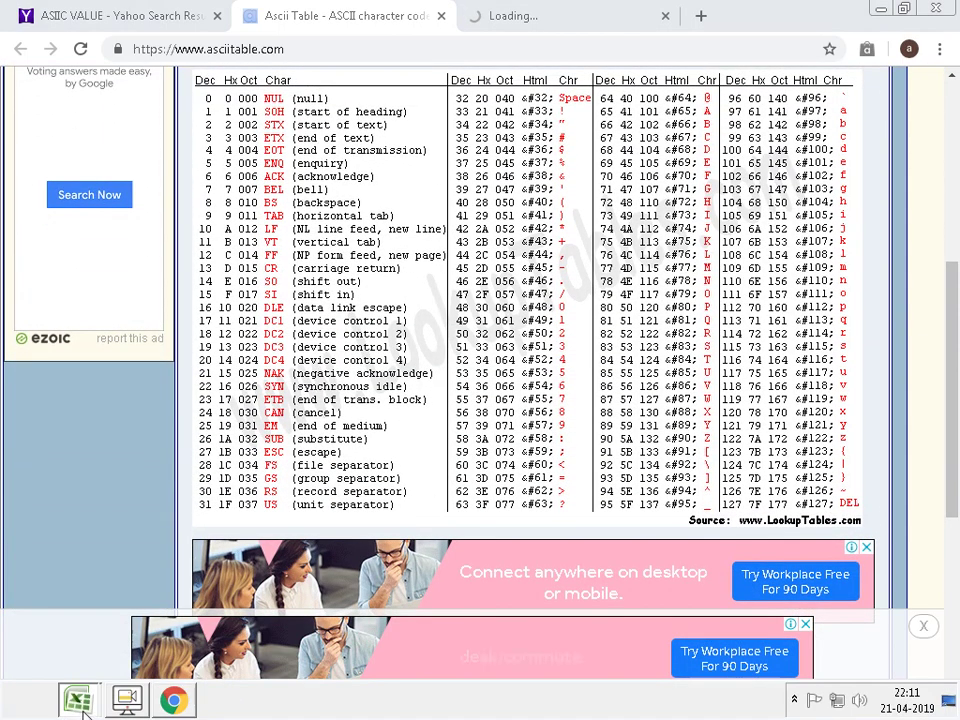
left_click(80, 700)
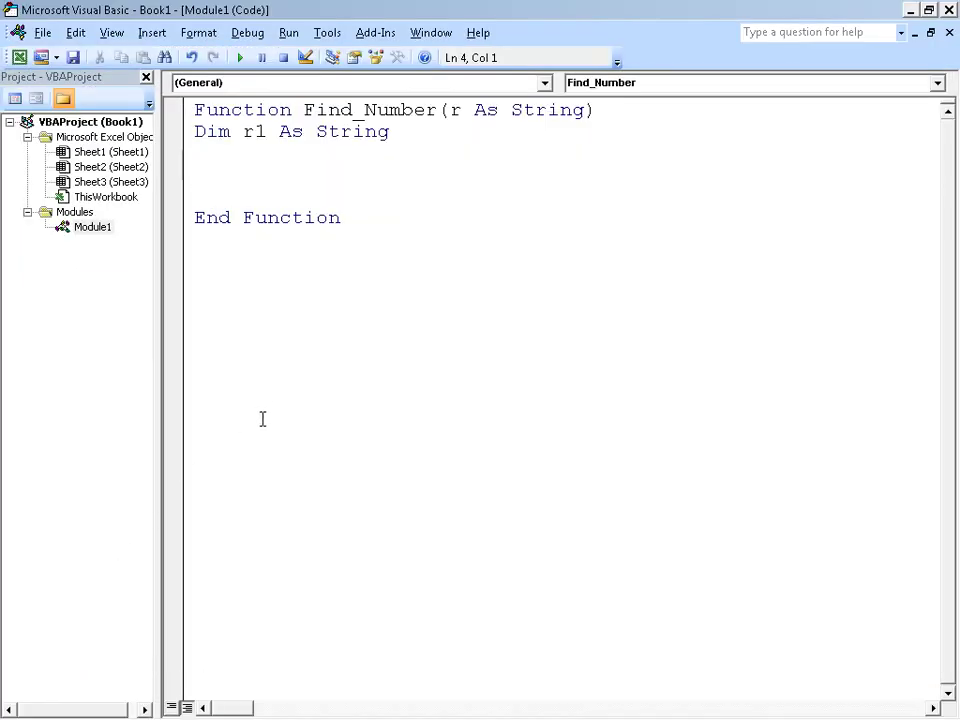
Add the loop header For I = 65 To 127 in Find_Number and start a new line.
type("FOR ")
type("U")
type("I = ")
type("65 TO ")
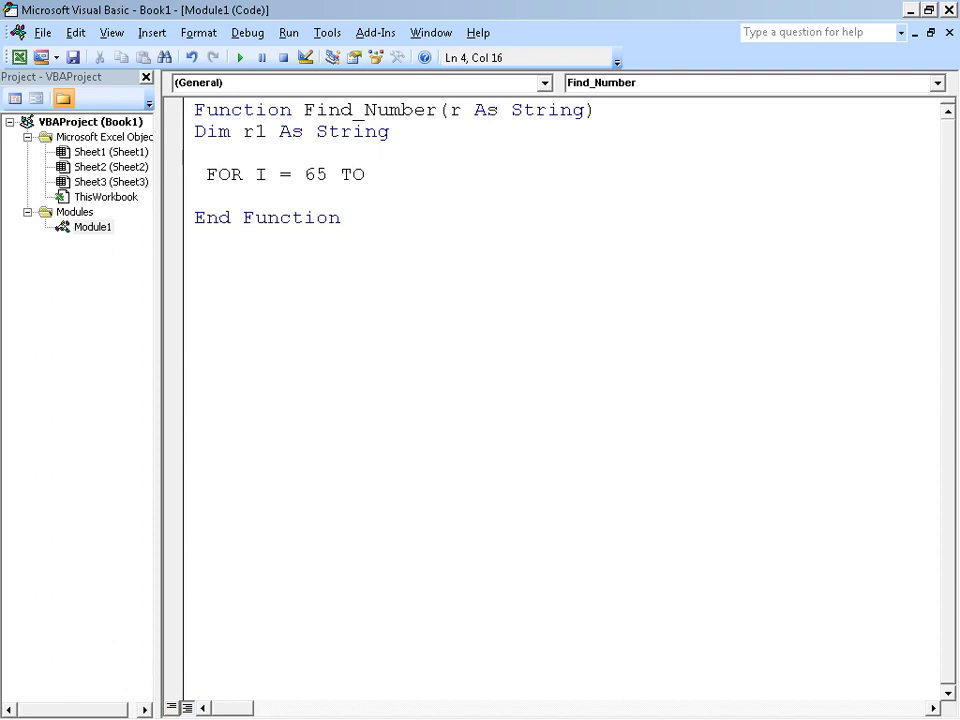
type("127")
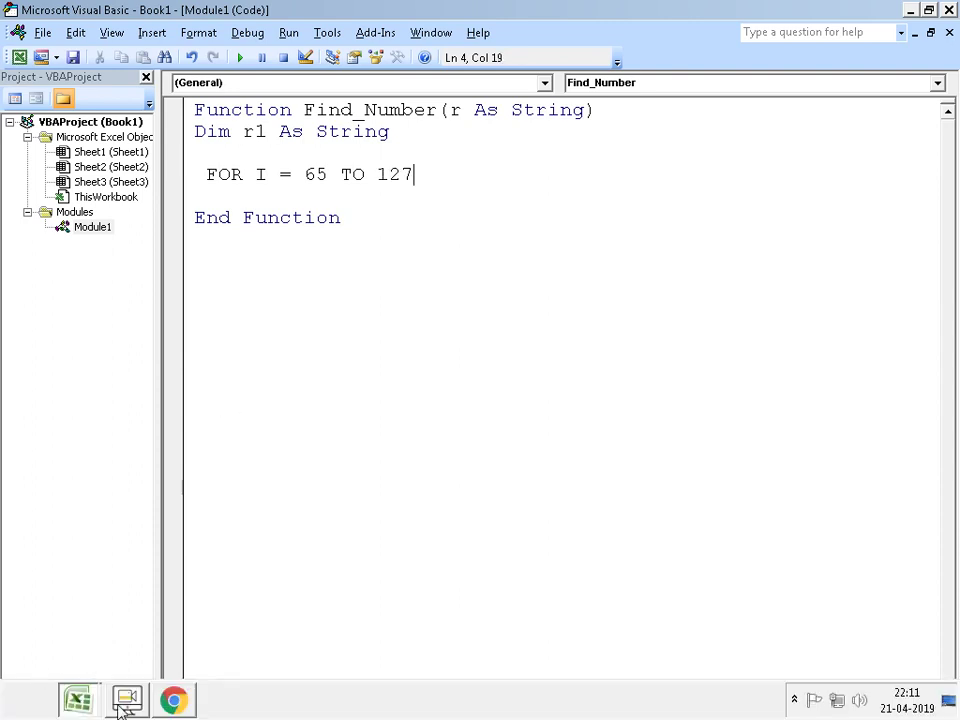
right_click(262, 716)
left_click(315, 634)
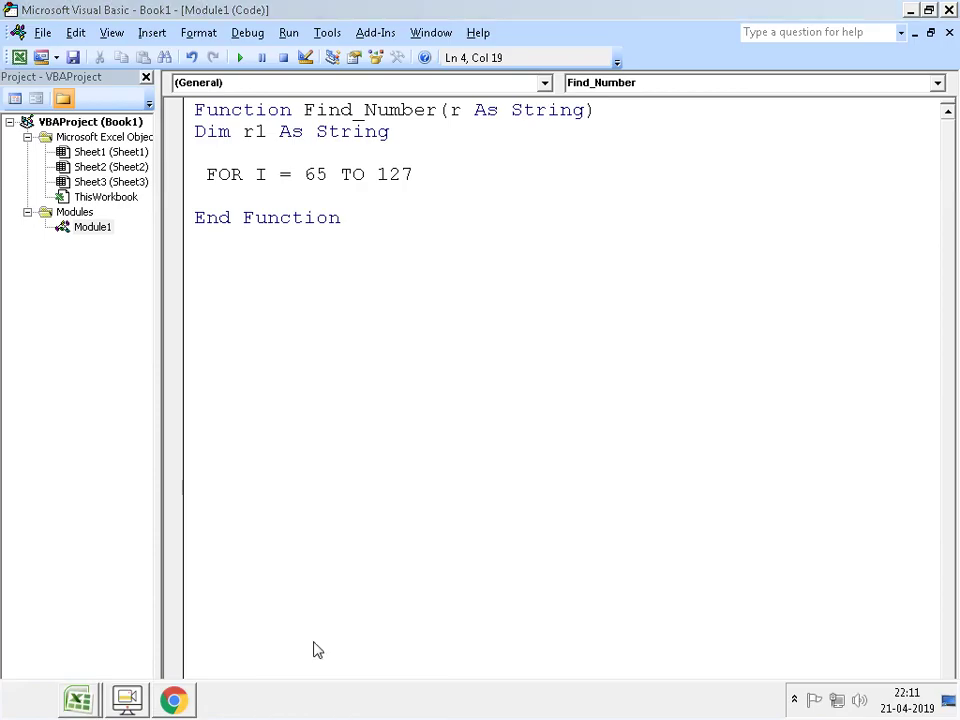
key("super")
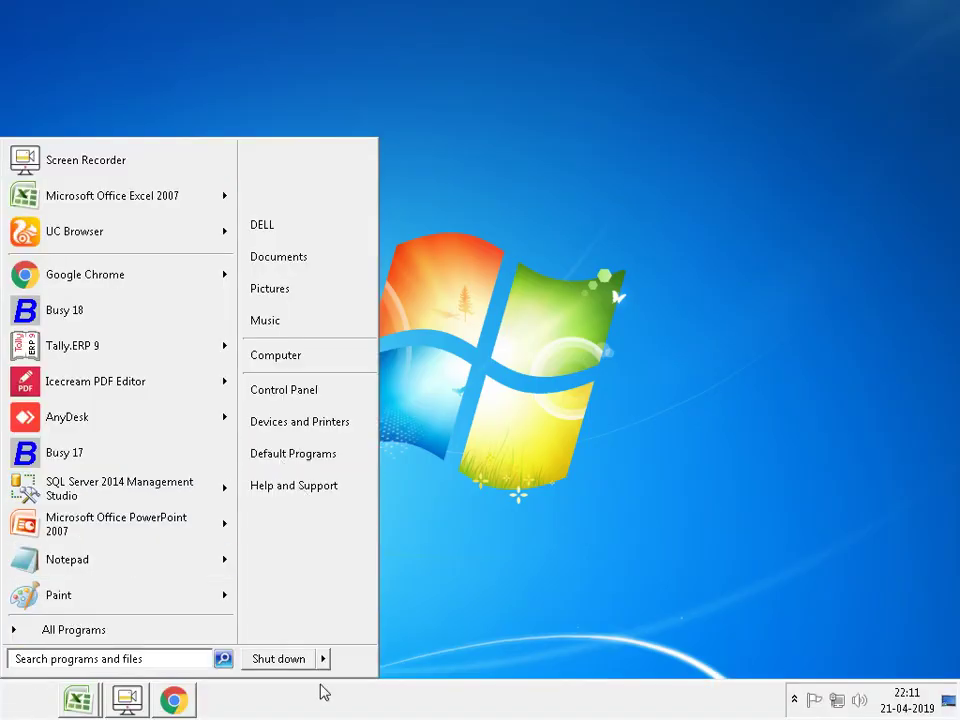
left_click(80, 700)
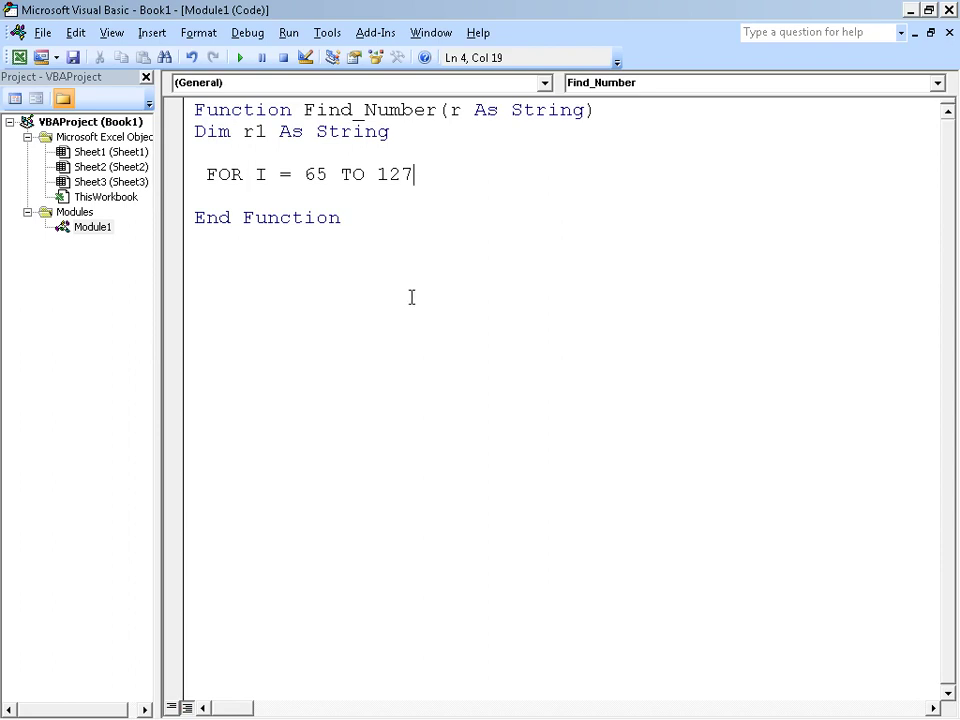
key("Return")
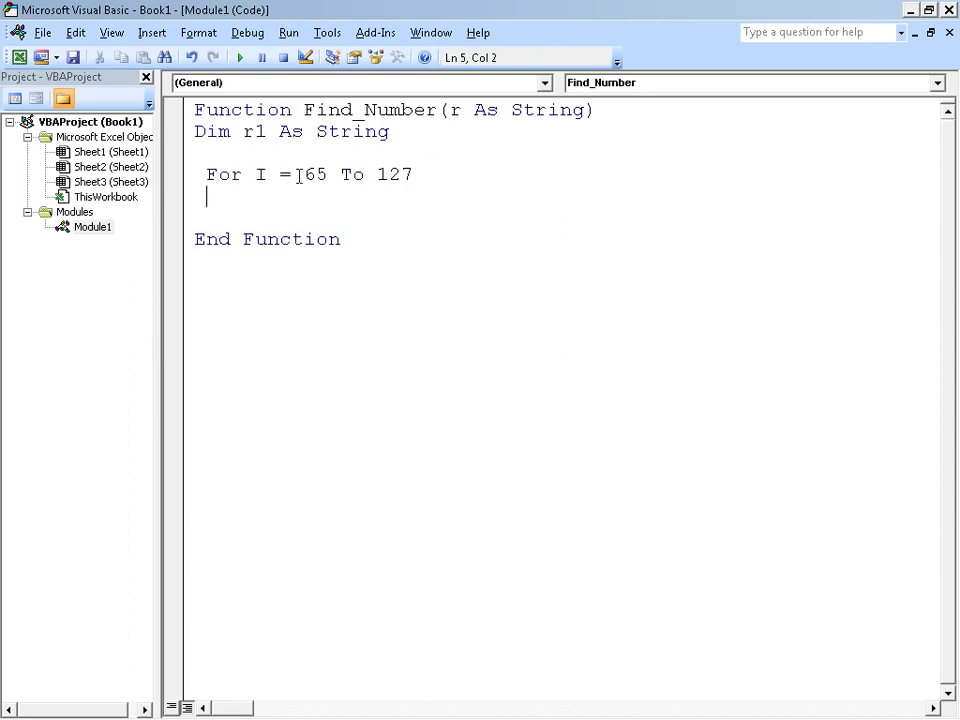
Write D = Replace(r, Chr(i), 1) as the first line inside the For loop.
left_click_drag(300, 175, 445, 165)
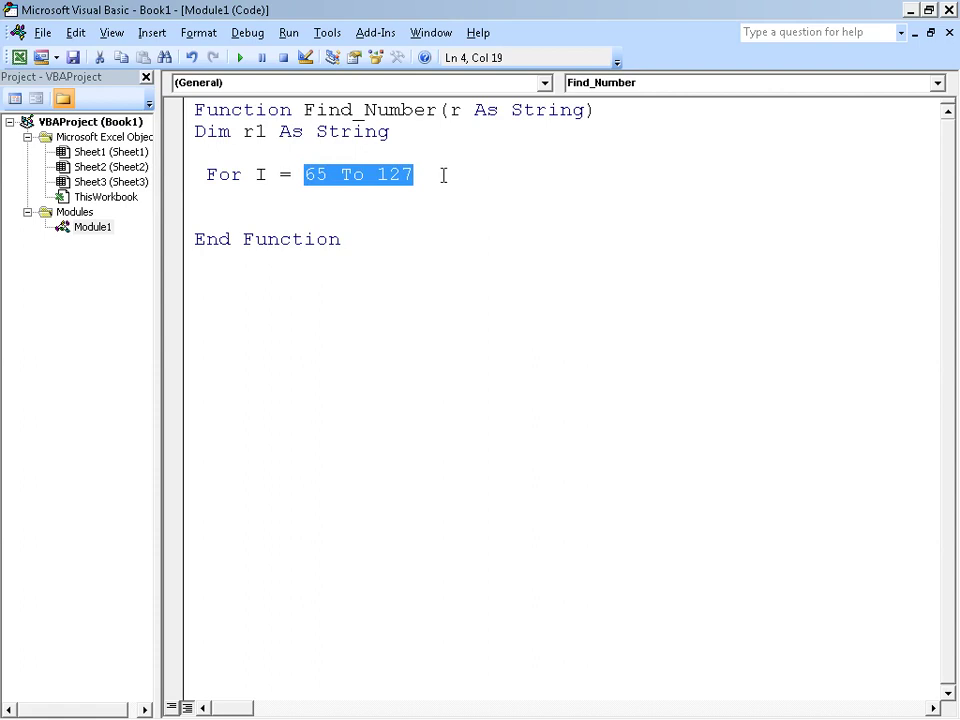
left_click(443, 175)
key("Return")
type("D")
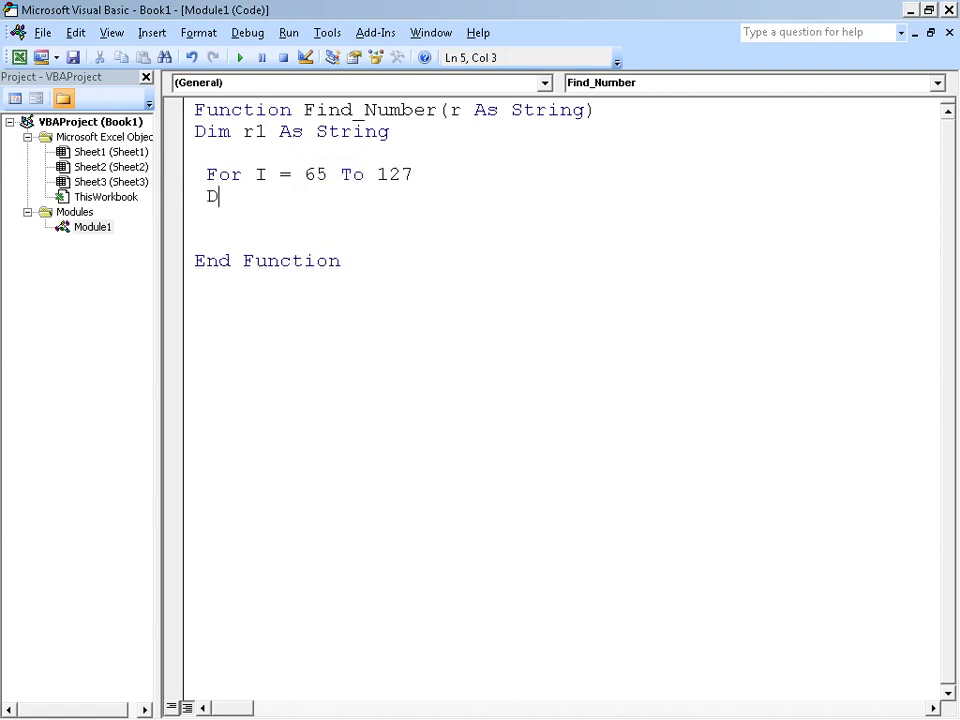
type("=REP")
type("LCAE()")
key("BackSpace")
key("BackSpace")
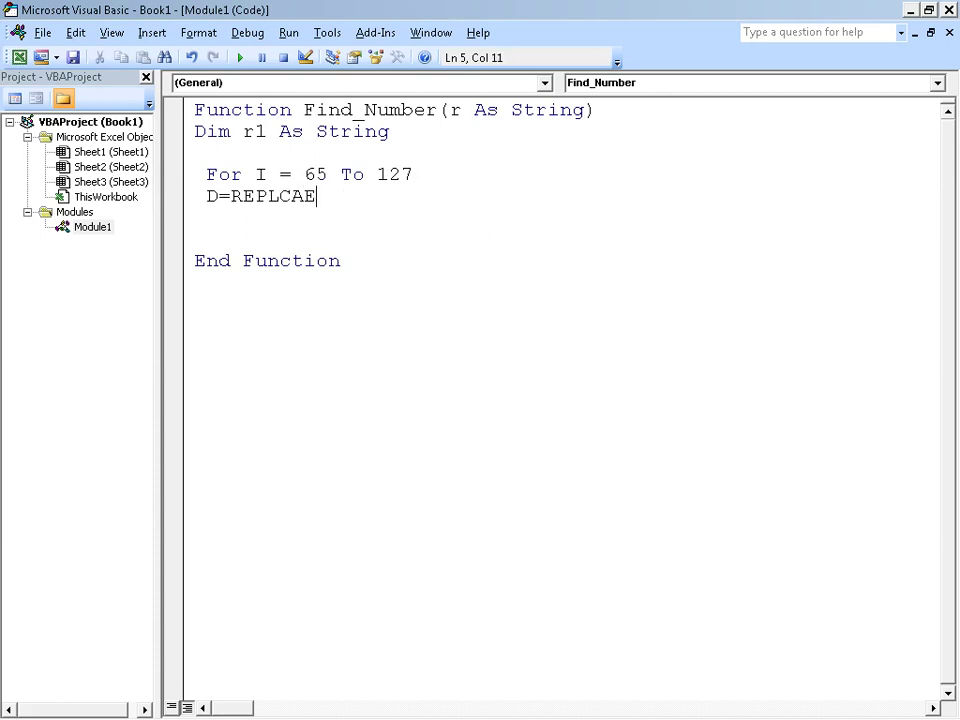
key("BackSpace")
key("BackSpace")
key("BackSpace")
key("BackSpace")
key("BackSpace")
key("BackSpace")
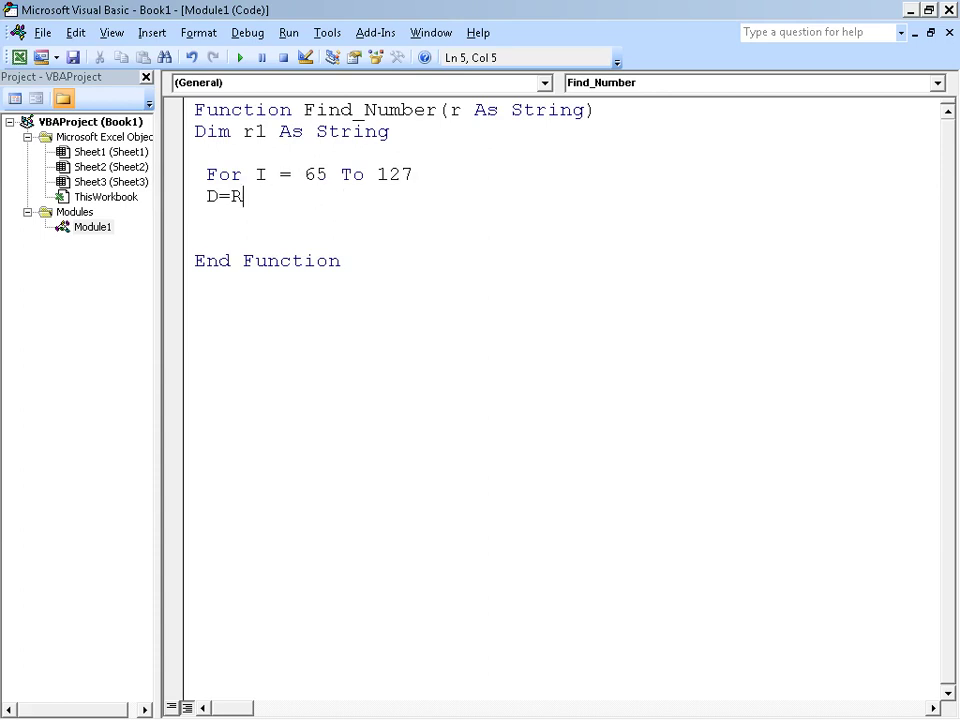
type("ep")
type("lace(")
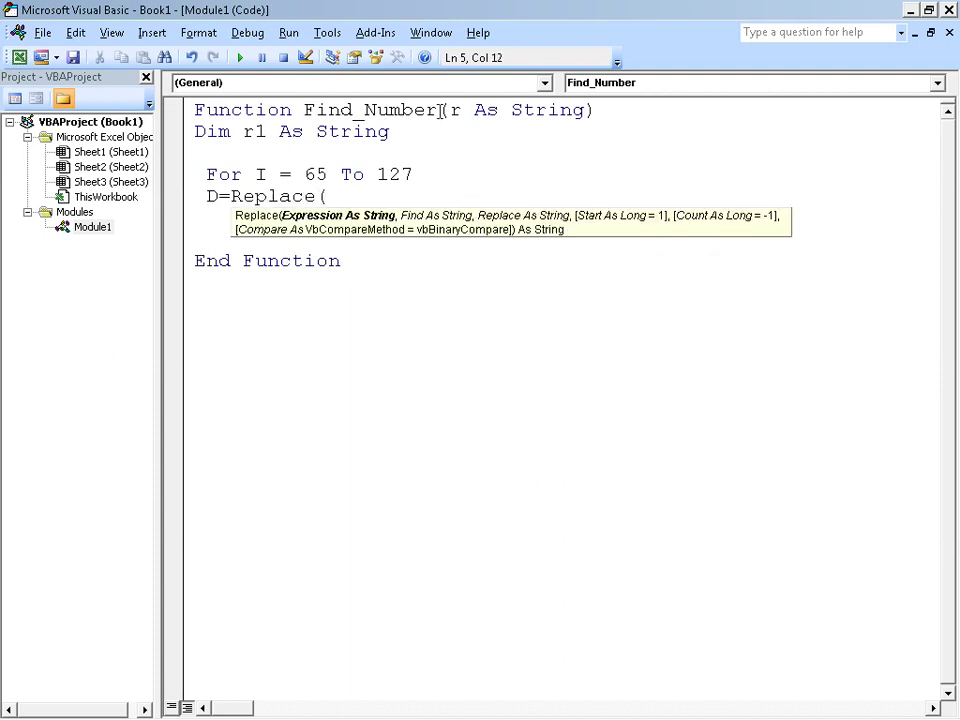
type("r")
type(",")
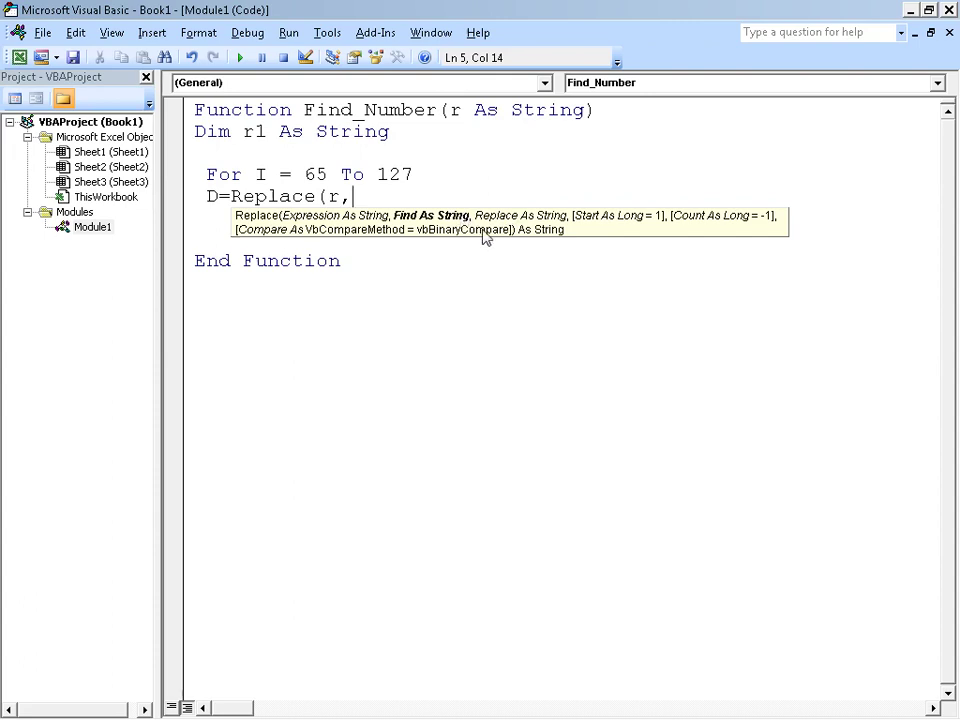
type("c")
type("hr(i")
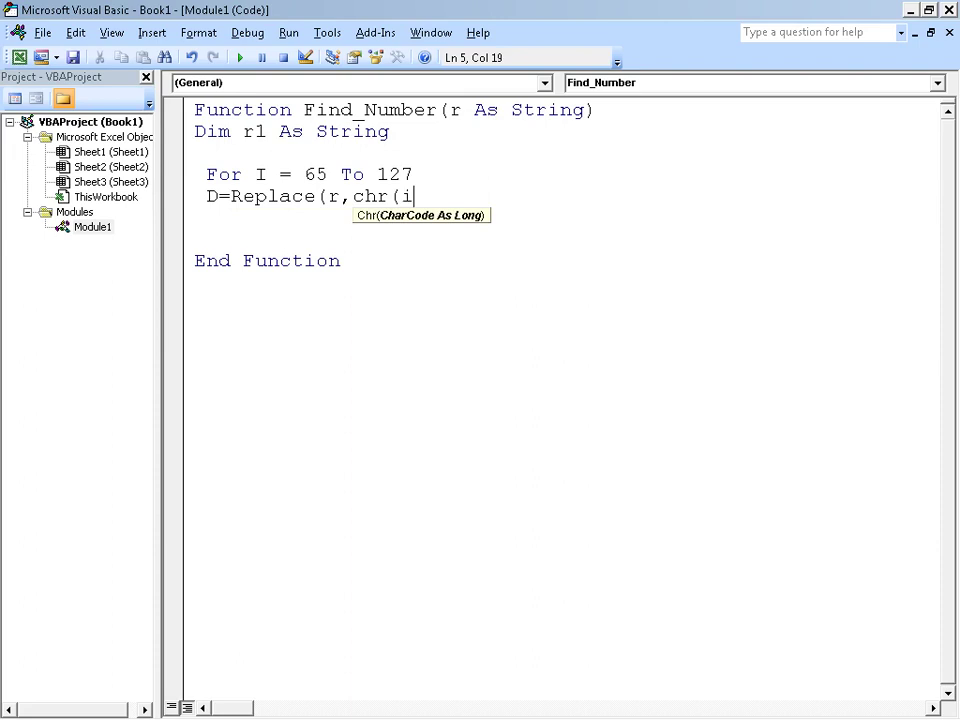
type(")")
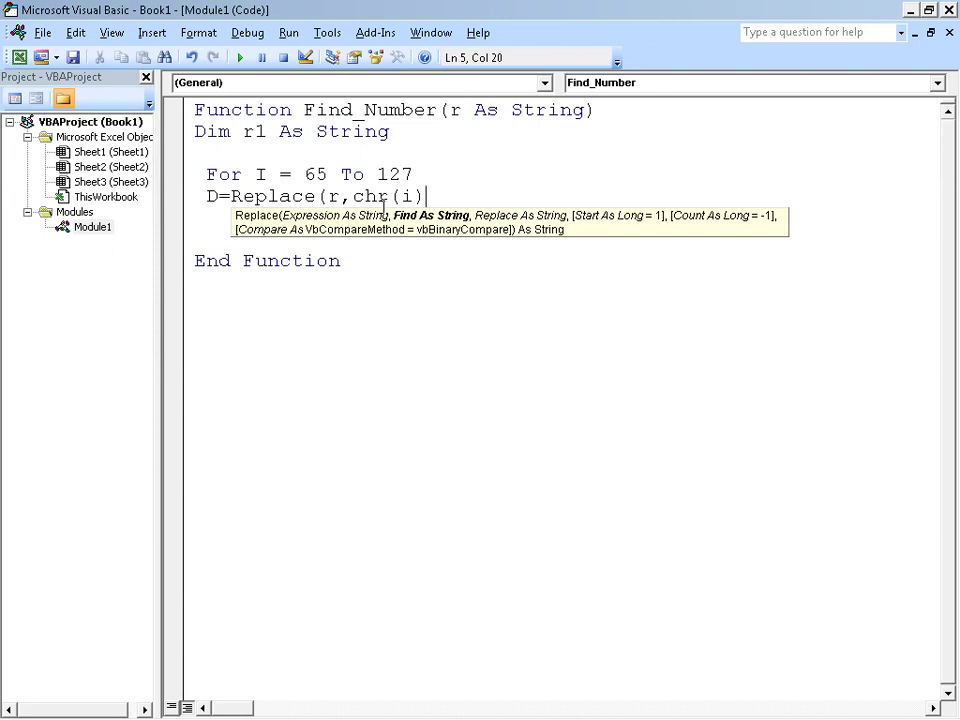
type(",")
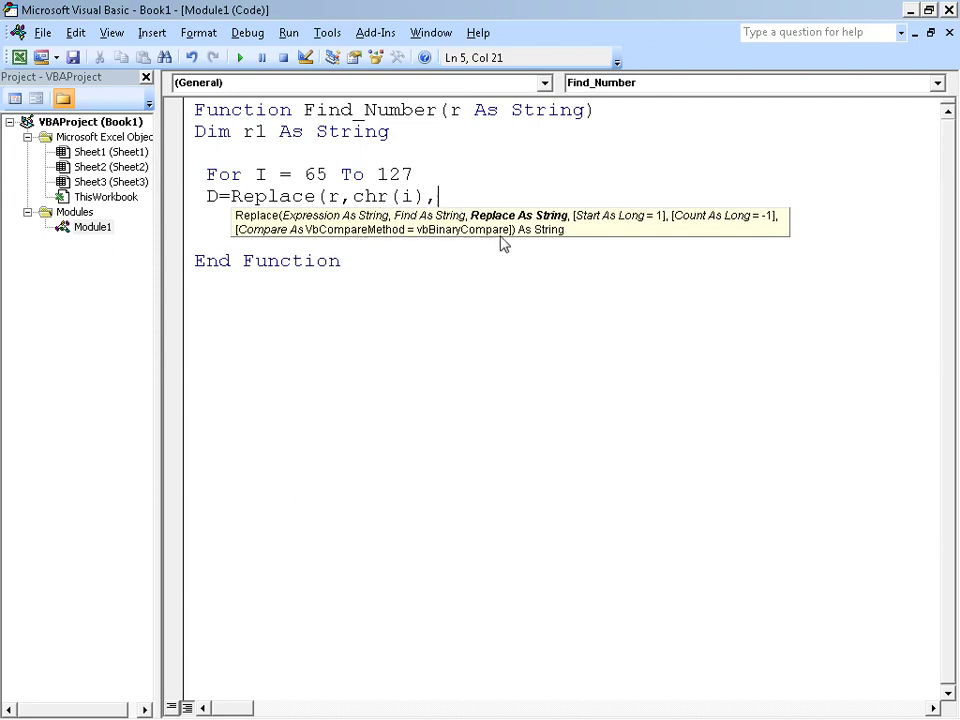
type("1")
type(")")
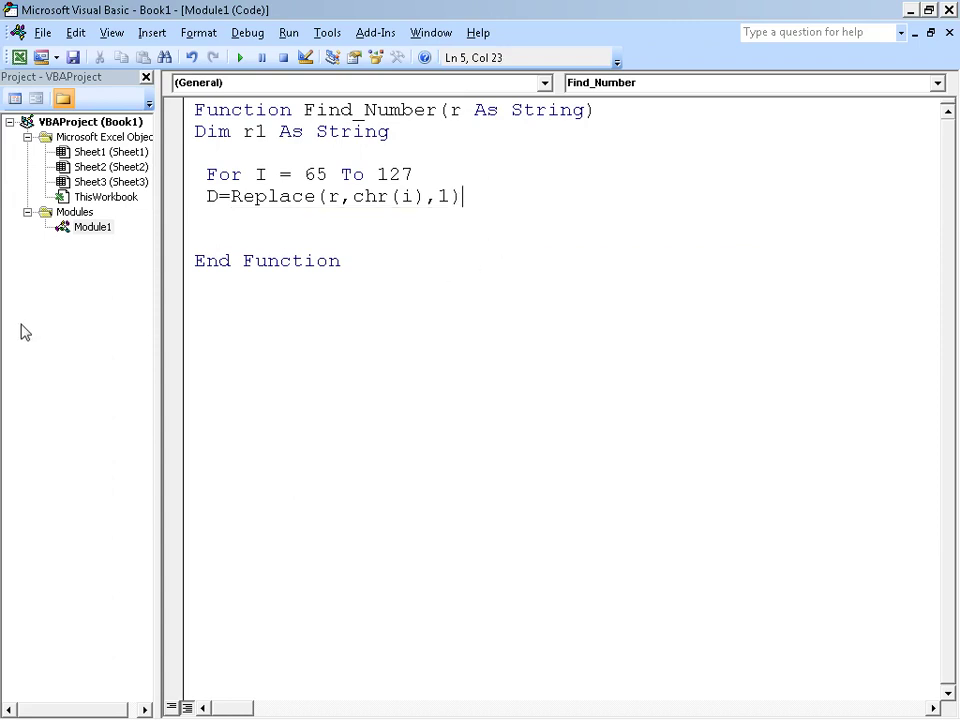
key("Return")
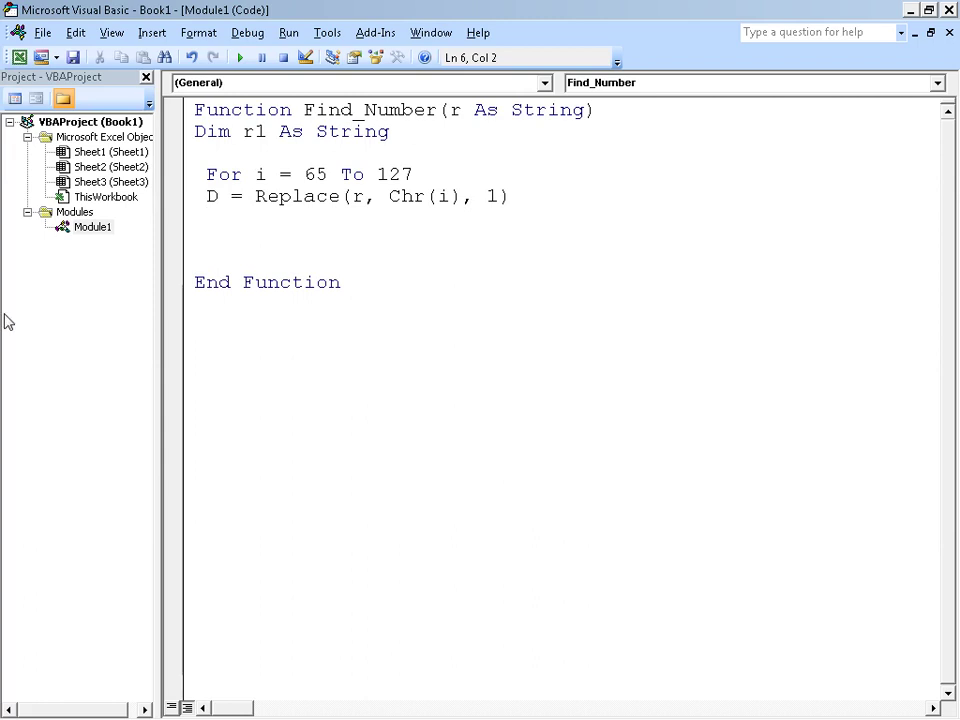
Add the assignment line r = d inside the loop.
type("d=")
type("r")
key("Return")
key("Up")
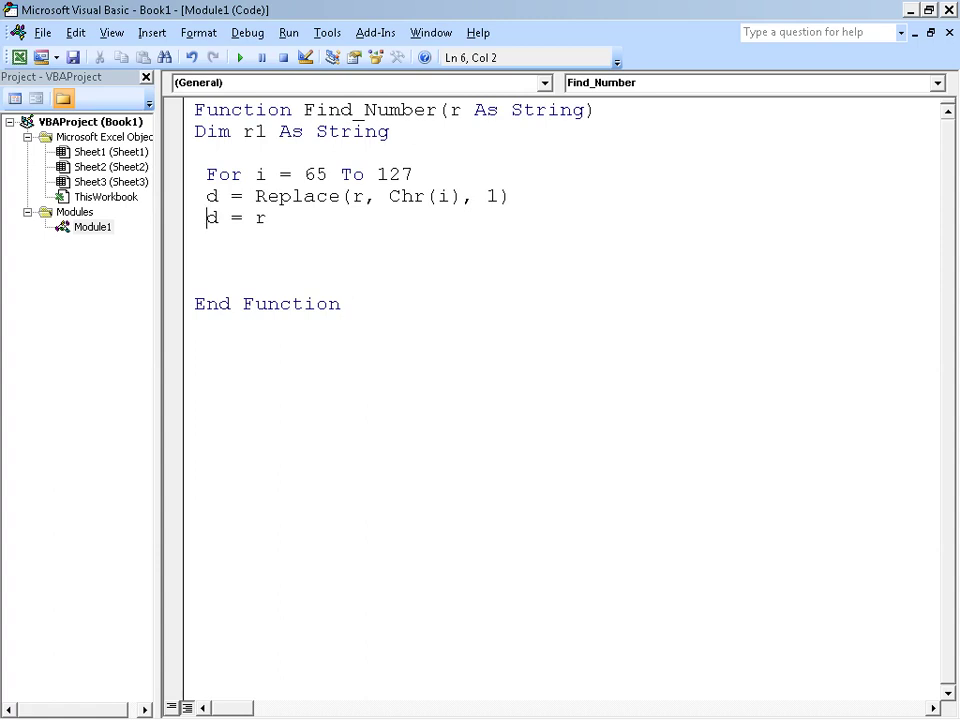
key("Right")
key("Right")
key("Right")
key("Right")
key("BackSpace")
key("BackSpace")
key("BackSpace")
key("BackSpace")
key("Right")
type("=")
type("d")
left_click_drag(210, 226, 240, 225)
left_click(280, 228)
Close the loop with Next i and select the For…Next block to review it.
key("Return")
type("next ")
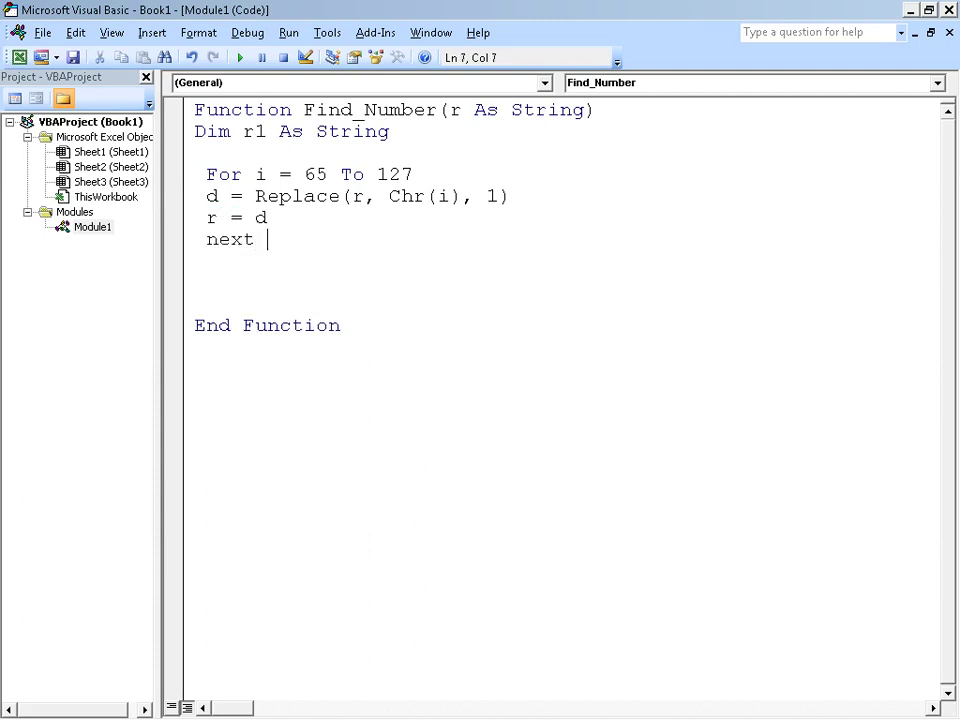
type("i")
key("Return")
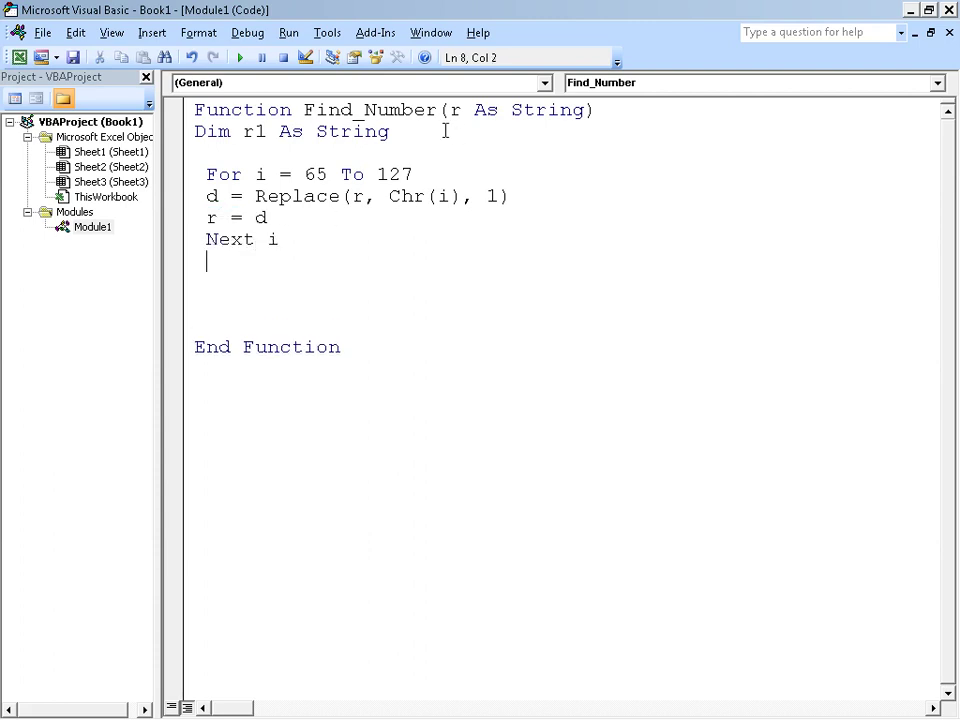
left_click_drag(280, 240, 199, 175)
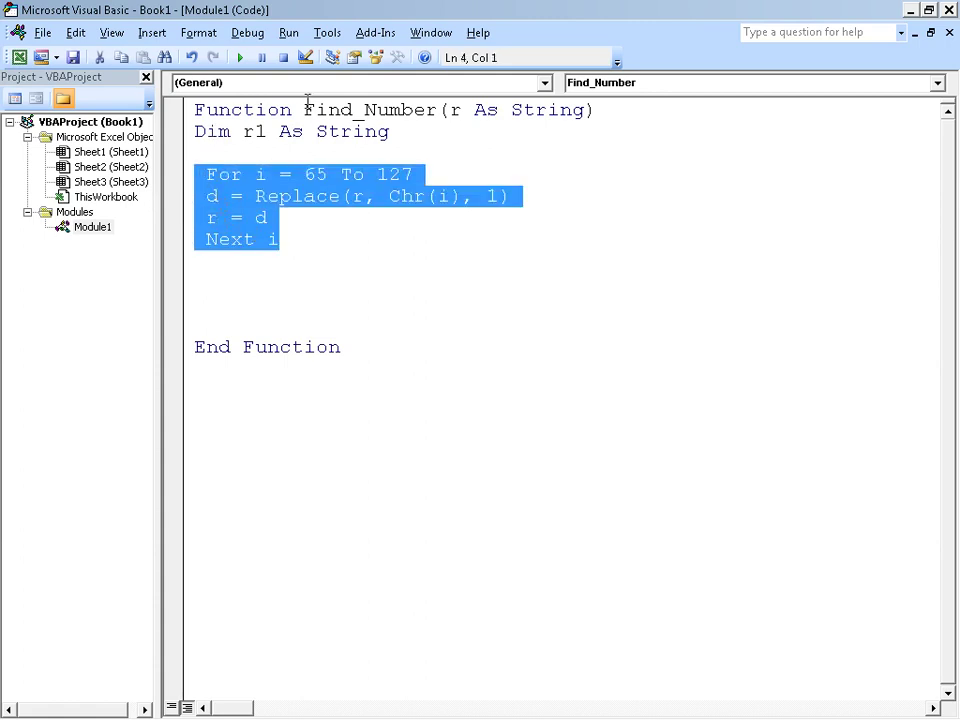
Add the return line Find_Number=r after Next i, reusing the copied function name.
left_click(266, 272)
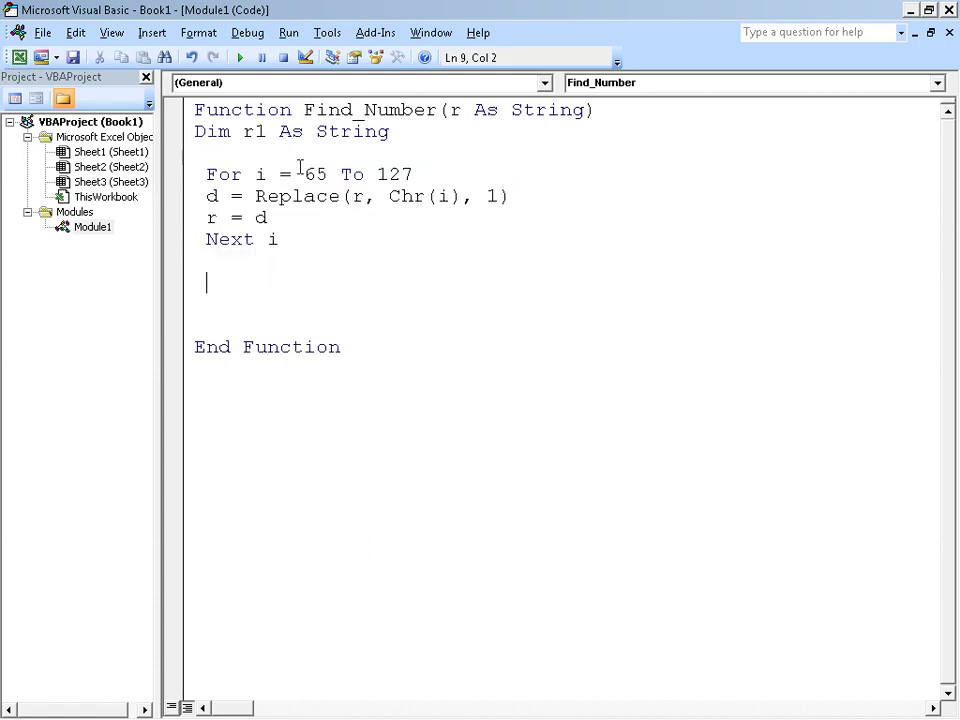
left_click(294, 108)
mouse_move(294, 108)
left_mouse_down()
mouse_move(441, 107)
mouse_move(399, 133)
mouse_move(304, 112)
left_mouse_up()
left_click(306, 112)
left_click(438, 108)
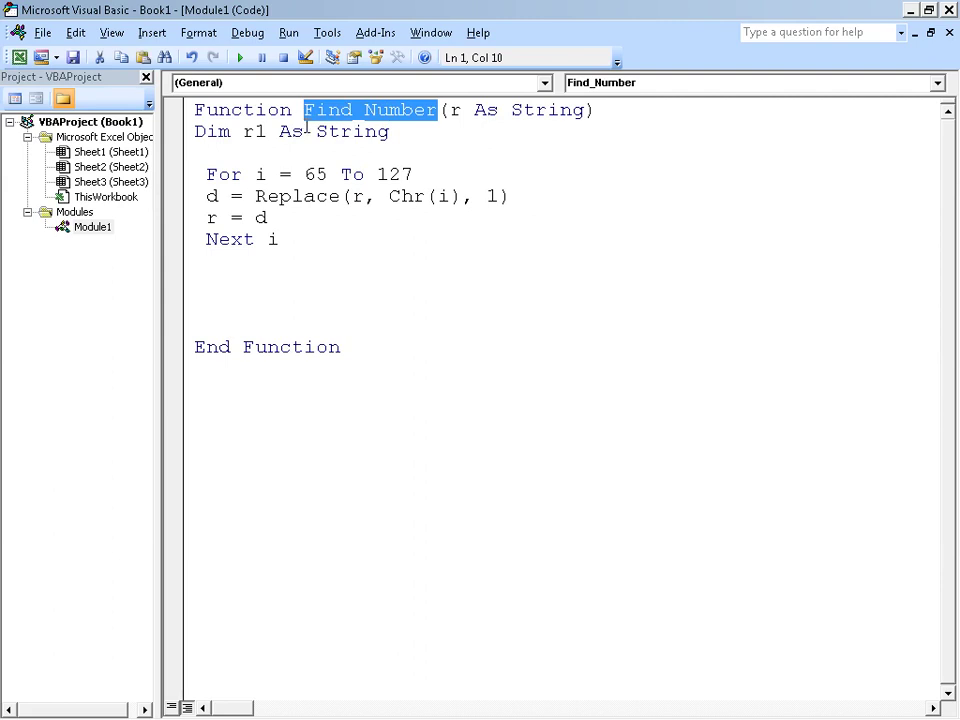
left_click(289, 283)
type("Find_Number")
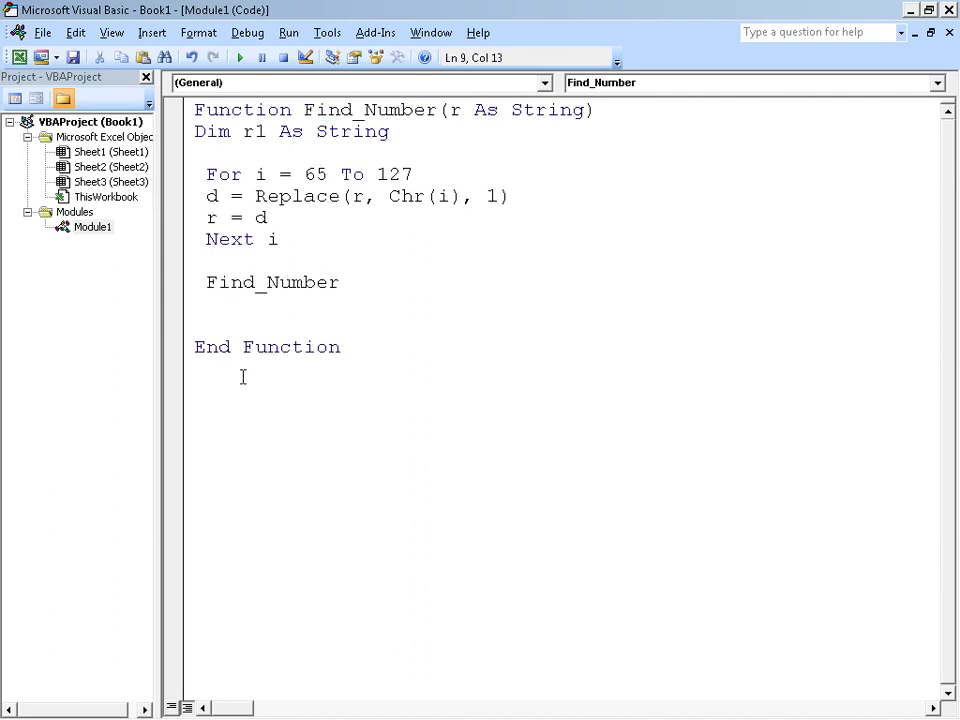
type("=")
type("r")
key("Return")
Switch back to the Excel worksheet.
key("alt+F11")
key("Down")
key("Left")
Start a Find_Number formula in cell B2 using autocomplete.
key("Up")
key("Left")
key("Left")
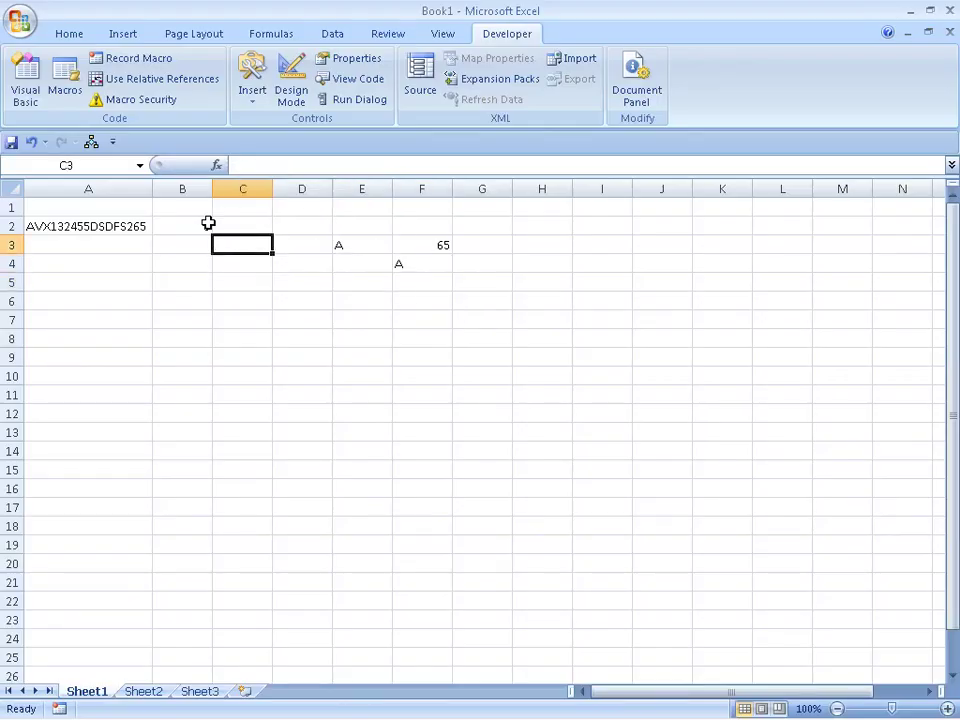
left_click(208, 222)
type("=fin")
key("Down")
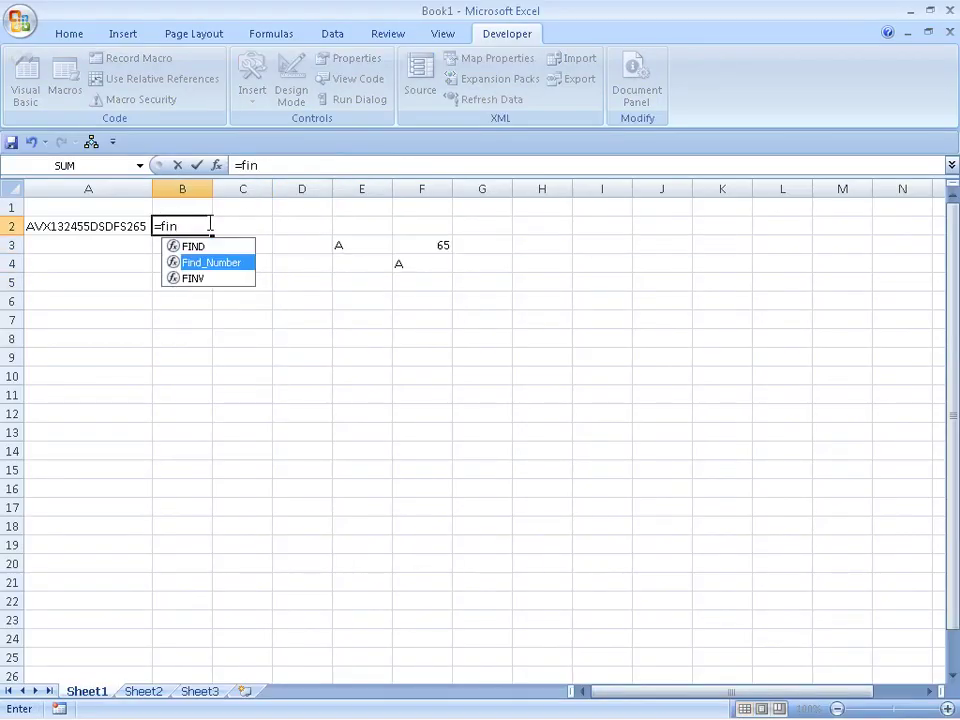
key("Down")
key("Tab")
key("Left")
key("Return")
key("Return")
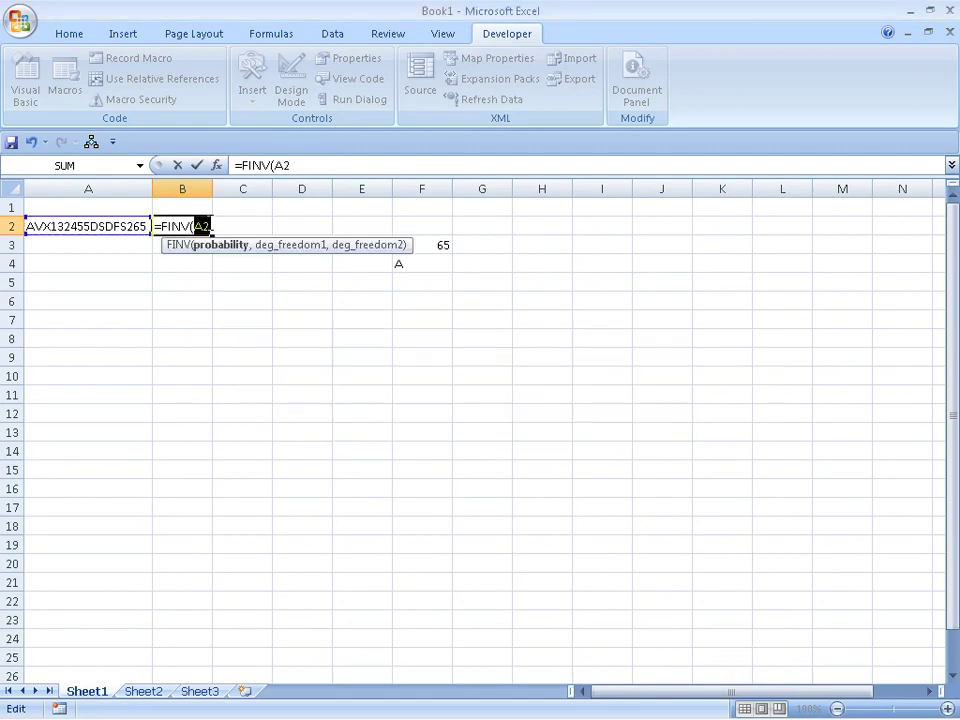
key("alt+Tab")
key("alt+Tab")
type("=fi")
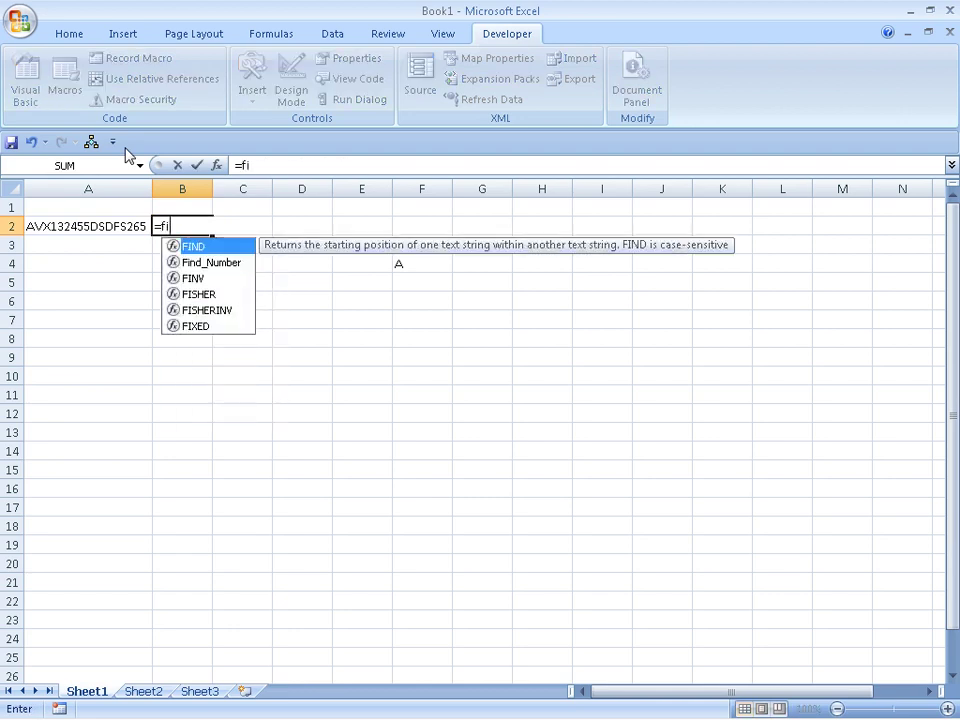
type("n")
key("Down")
key("Tab")
type("A2")
key("Return")
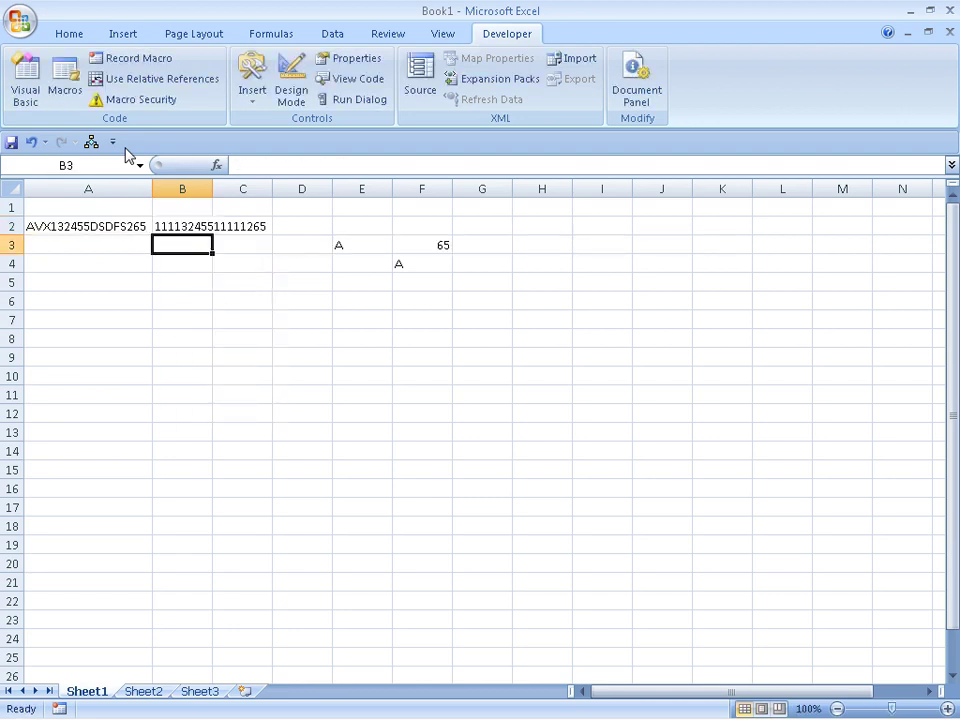
key("Up")
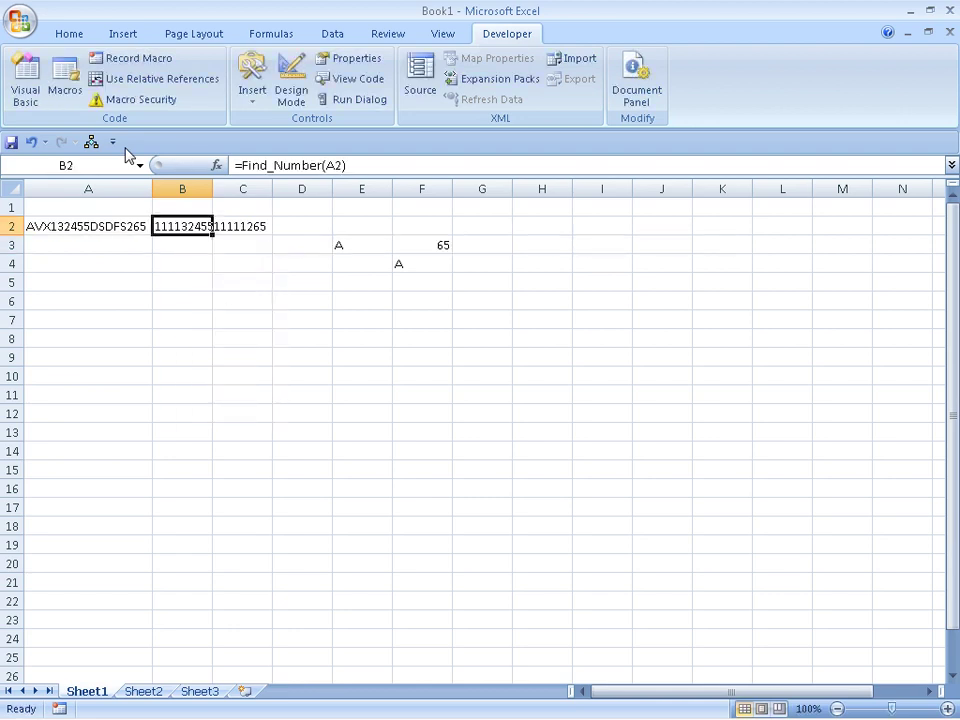
key("alt+Tab")
key("alt+Tab")
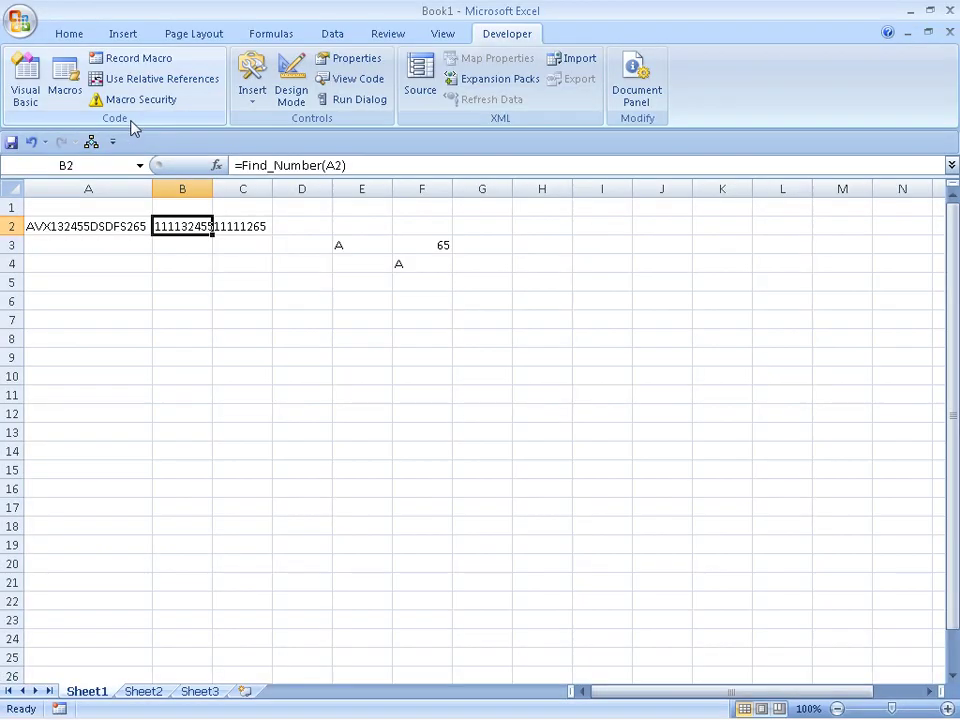
left_click(25, 75)
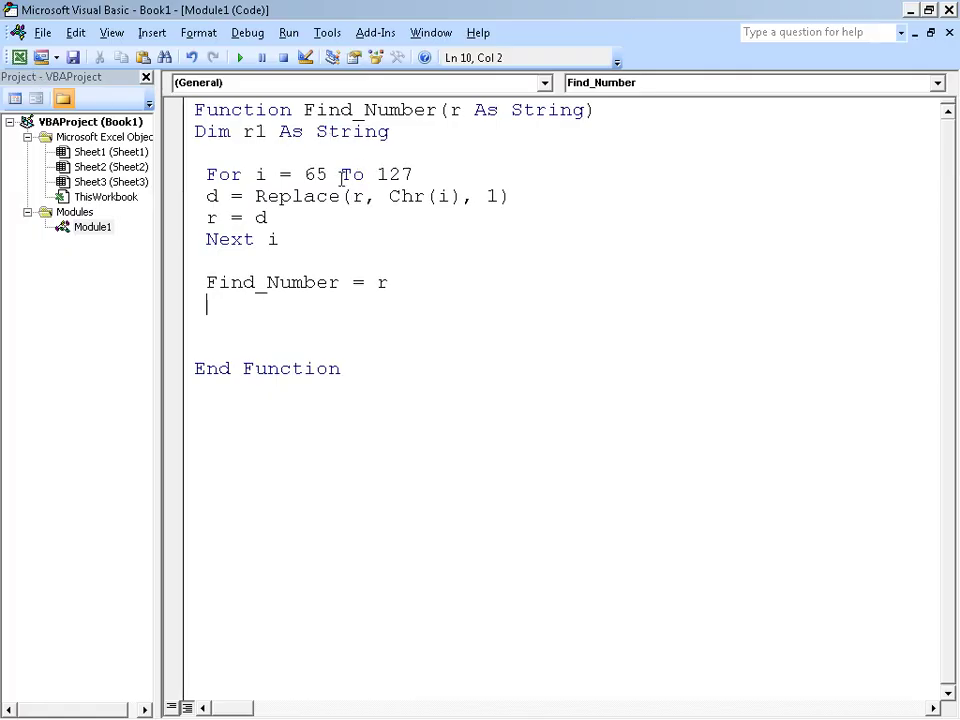
Change the loop to For i = 46 To 59 and recalculate B2 in Excel.
left_click(328, 174)
key("BackSpace")
key("BackSpace")
type("46")
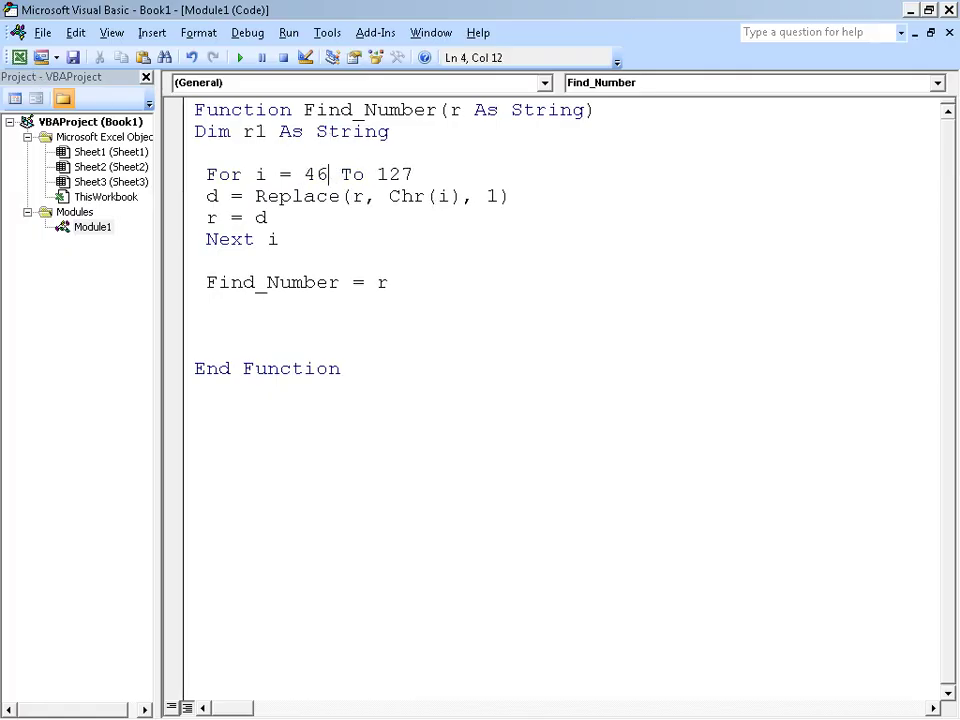
key("BackSpace")
key("BackSpace")
key("BackSpace")
type("59")
key("alt+F11")
key("F2")
key("Return")
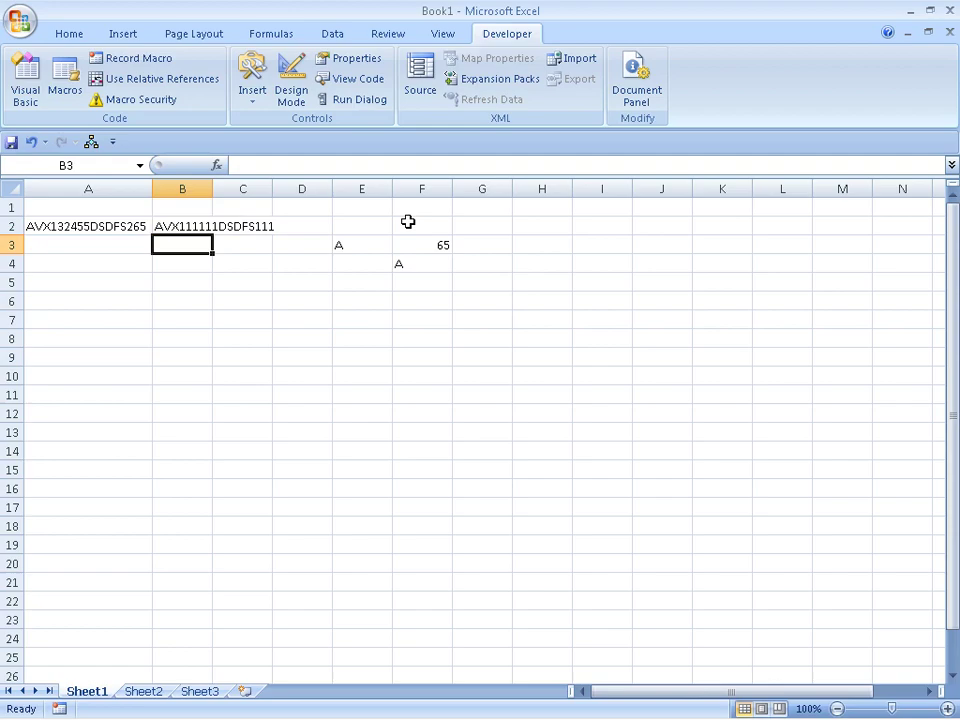
key("Up")
Change the loop to For i = 47 To 58 and recalculate B2 again.
key("alt+F11")
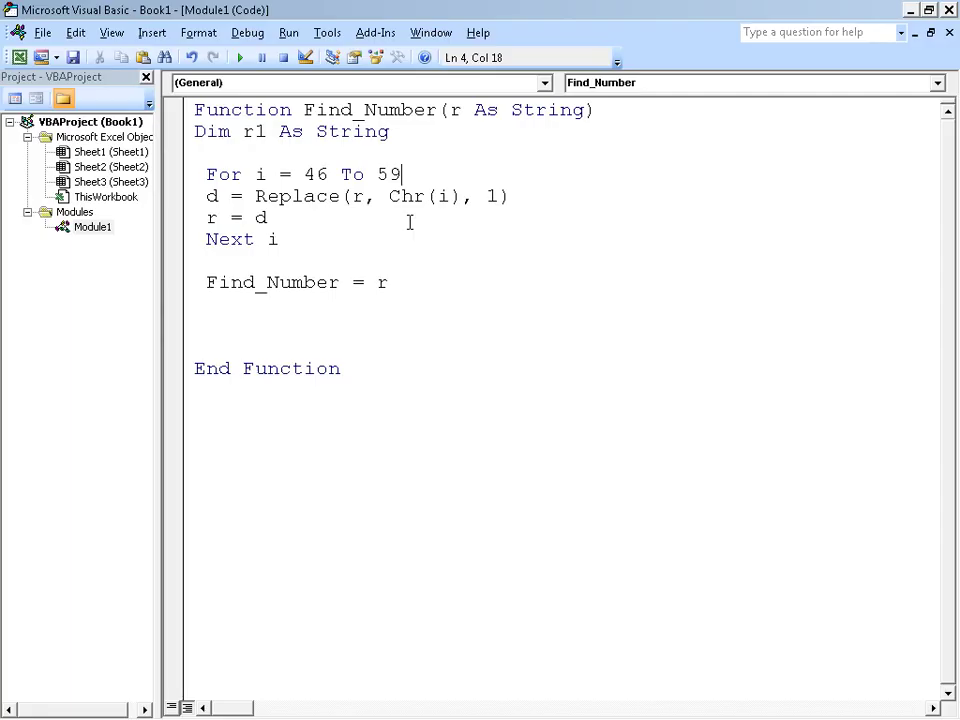
key("alt+F11")
key("alt+F11")
key("alt+Tab")
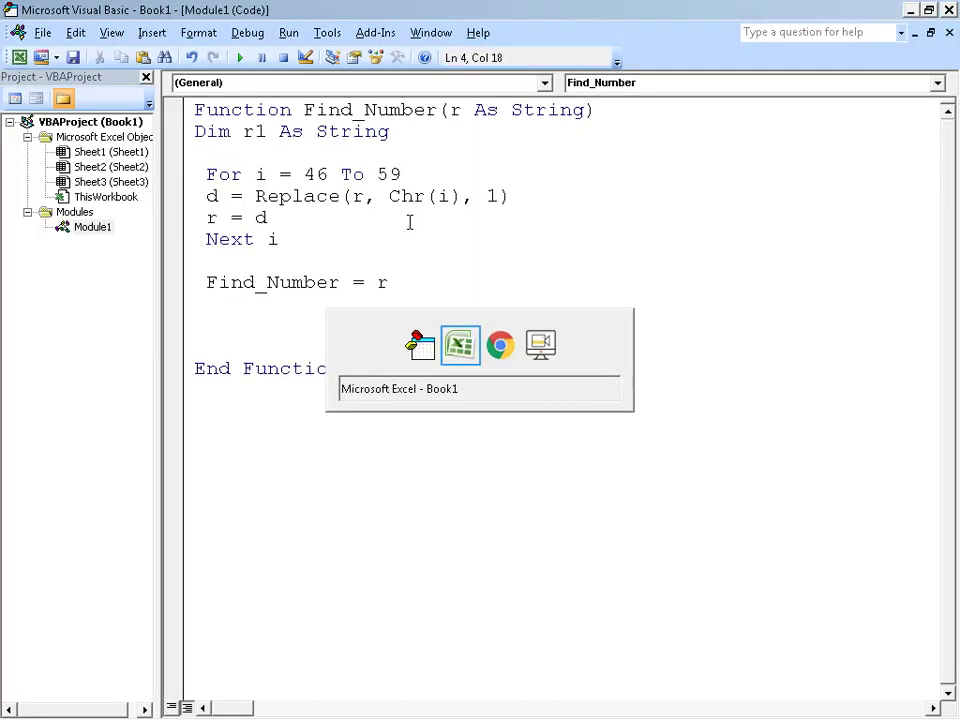
key("Left")
key("Left")
key("Left")
key("Left")
key("Left")
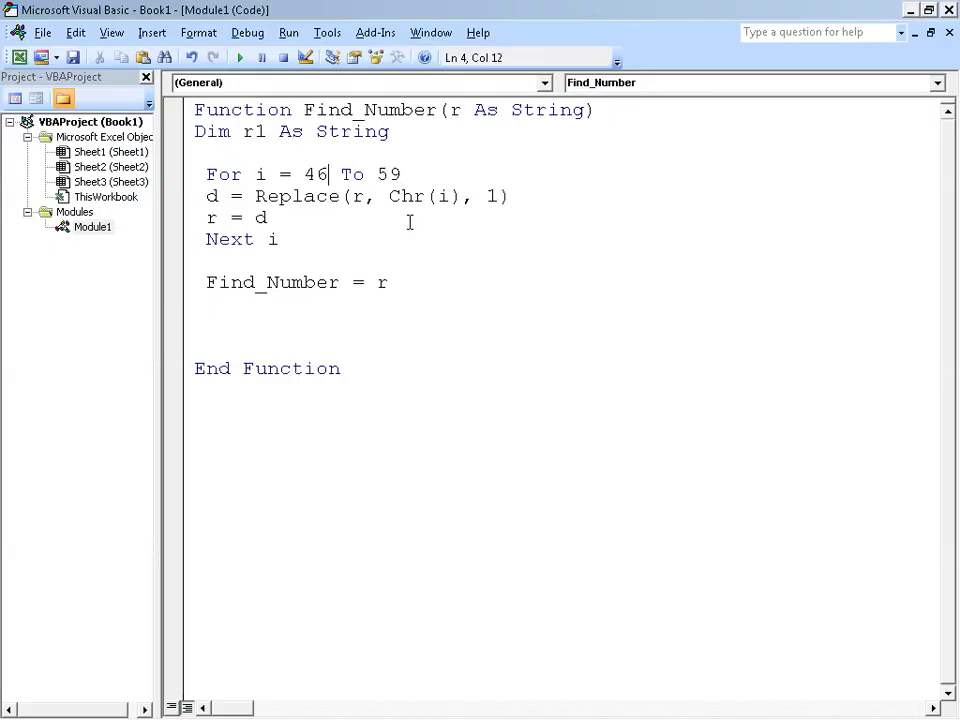
key("BackSpace")
type("7")
key("Right")
key("Right")
key("Right")
key("Right")
key("Right")
key("Delete")
type("8")
key("alt+F11")
key("F2")
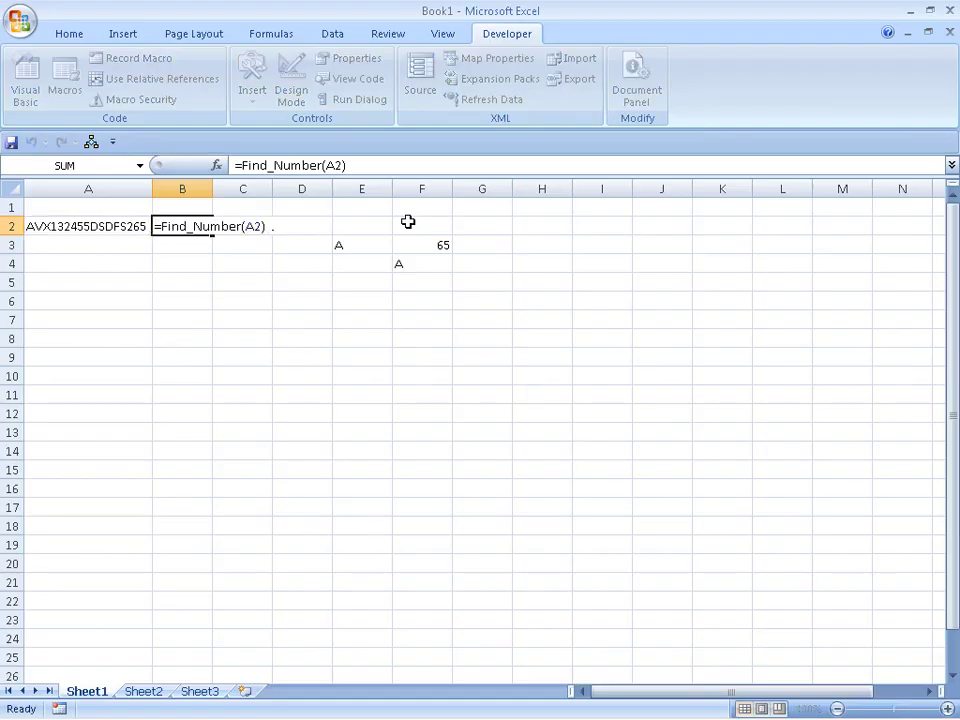
key("Return")
key("Up")
Check the ASCII table in the browser, then return to the Find_Number code.
key("alt+Tab")
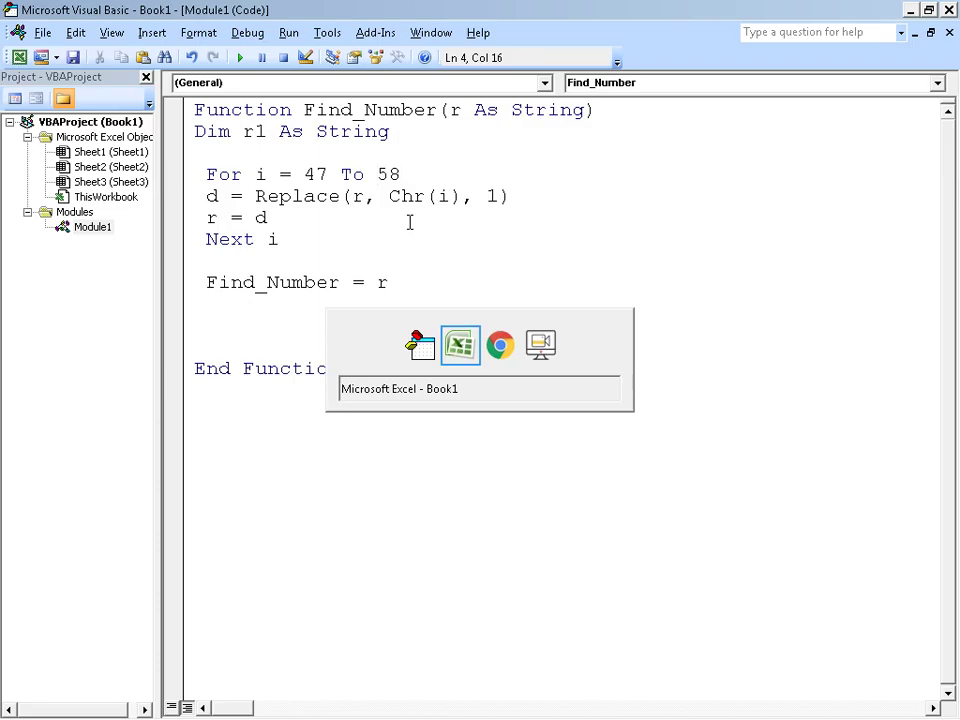
key("alt+Tab")
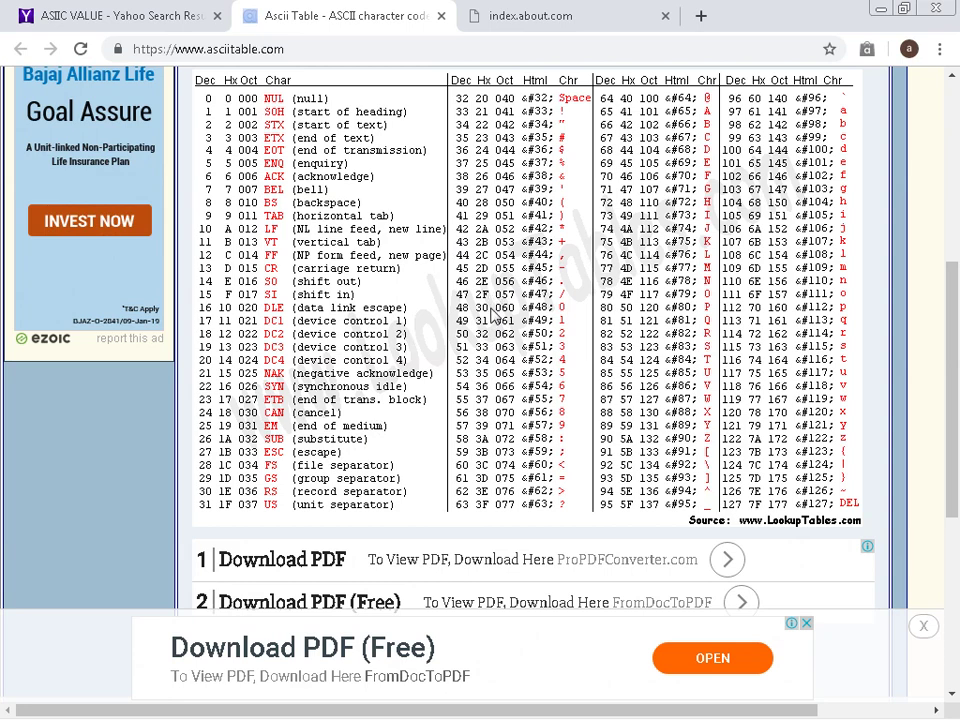
key("alt+Tab")
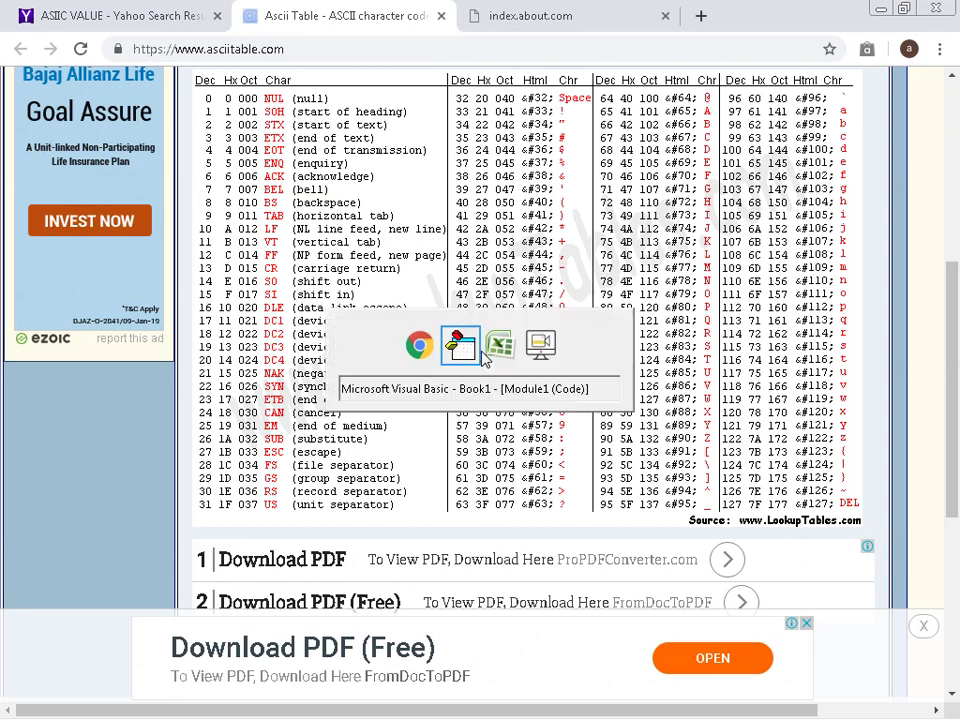
key("Up")
key("Up")
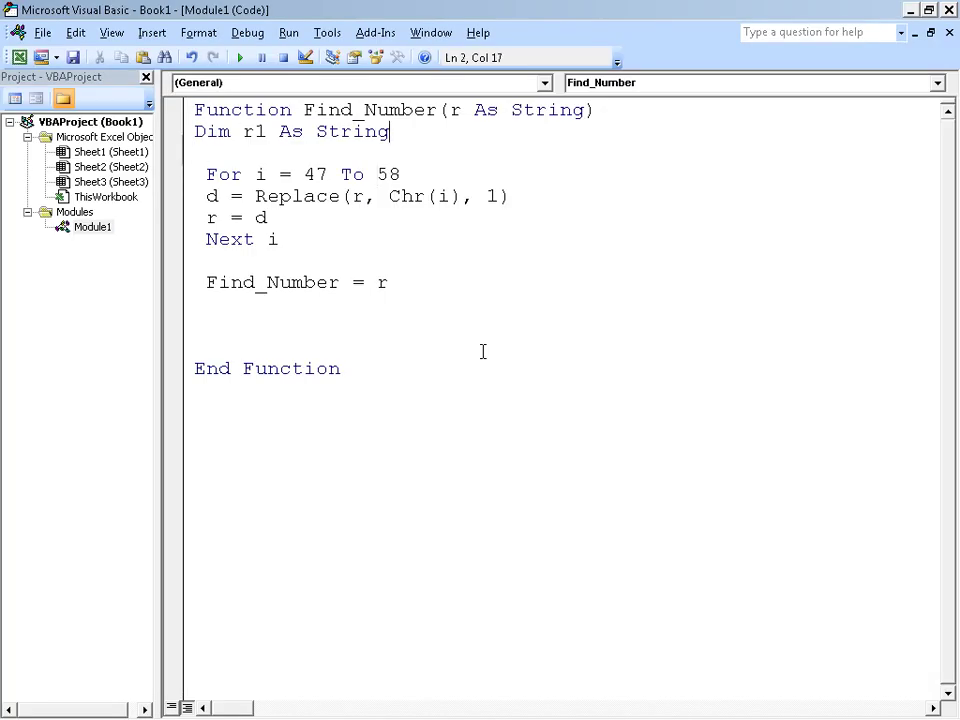
Change the loop start to 49 and recalculate B2 in Excel.
key("Down")
key("Down")
key("Left")
key("Left")
key("Left")
key("Left")
key("Left")
key("BackSpace")
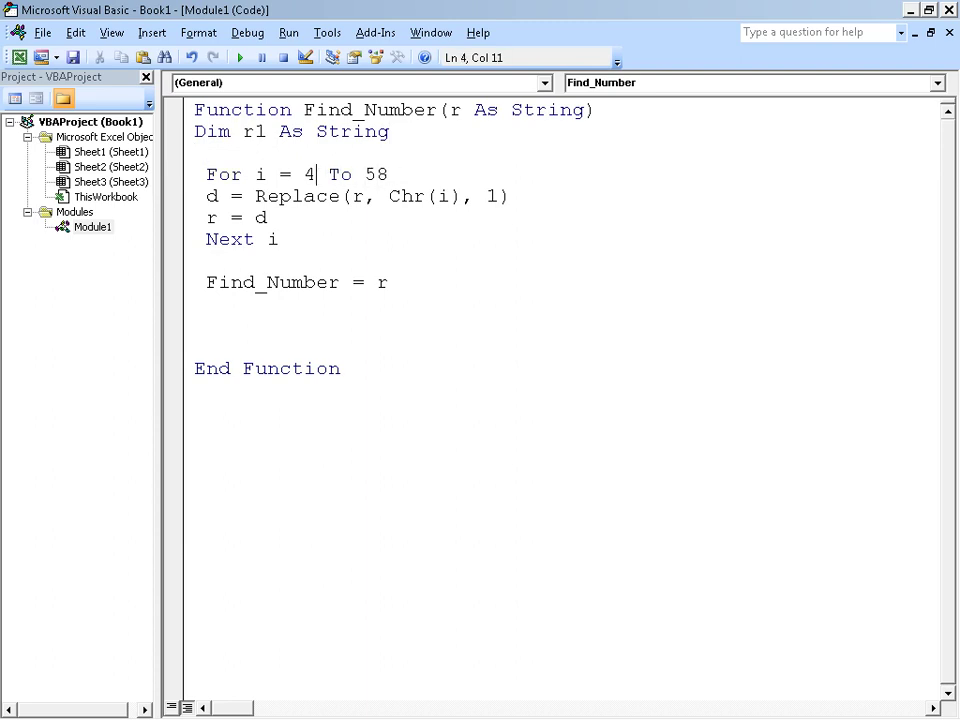
type("9")
key("F5")
key("Escape")
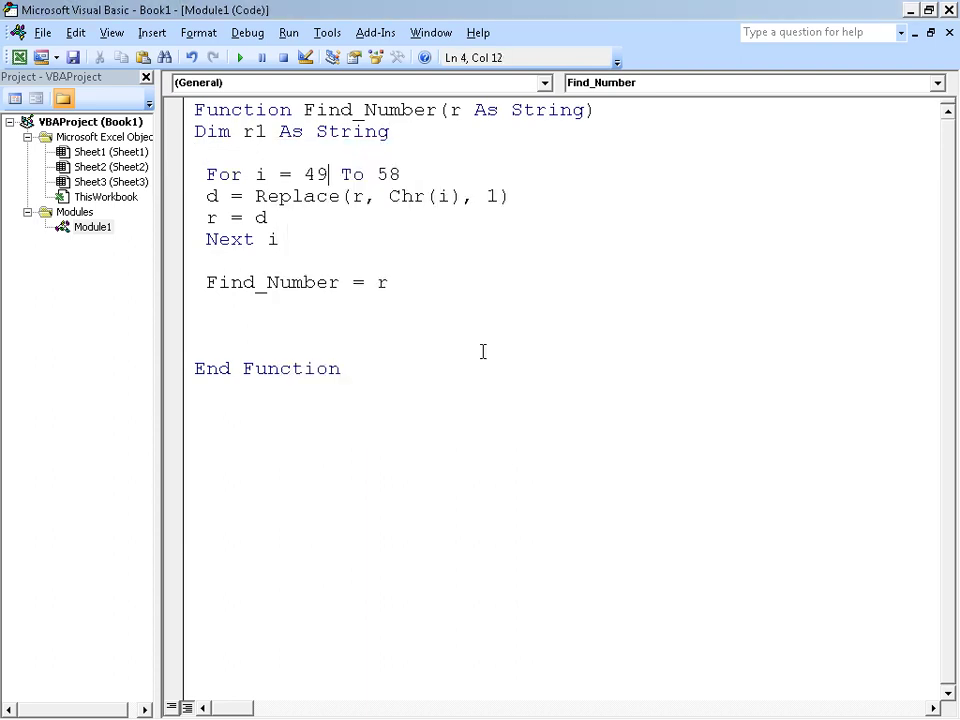
key("alt+Tab")
key("alt+Tab")
key("alt+Tab")
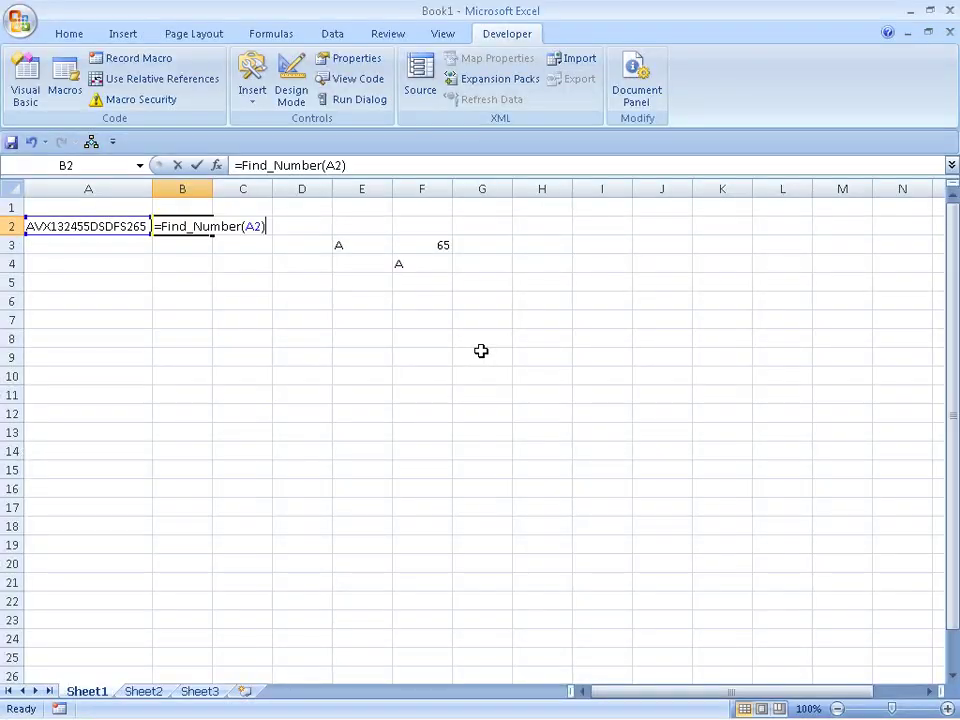
key("Return")
key("alt+Tab")
key("alt+Tab")
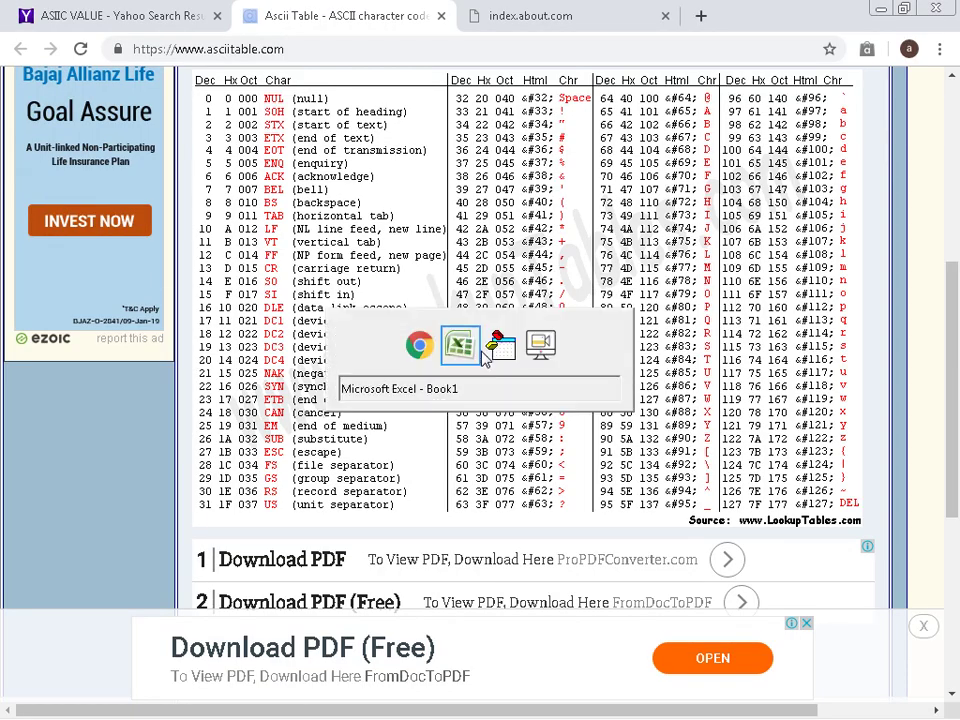
key("Up")
key("alt+Tab")
key("alt+Tab")
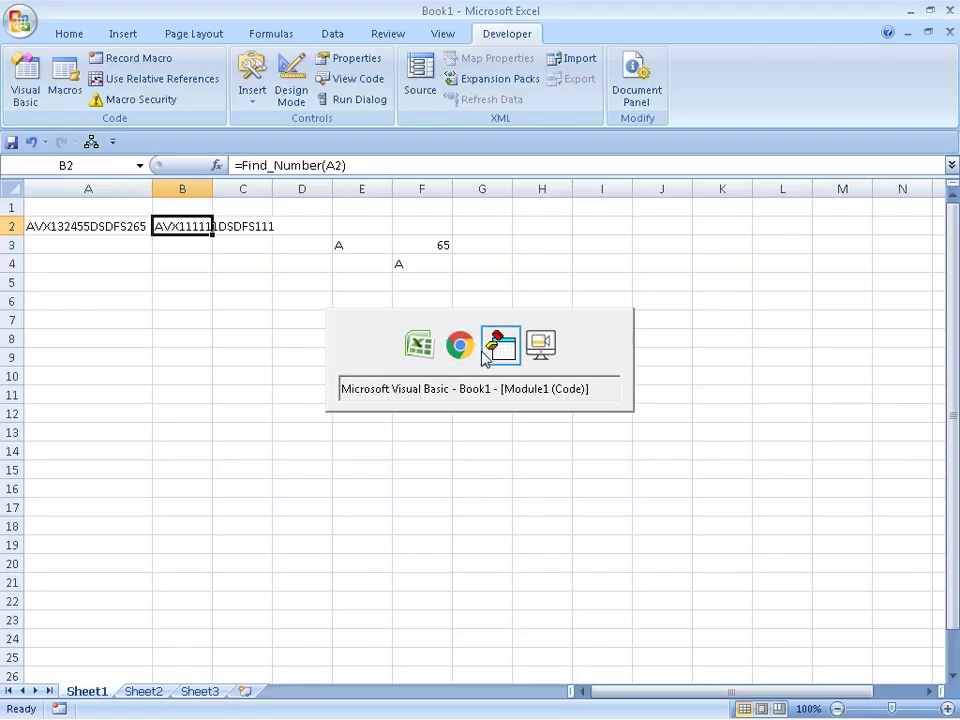
Set the loop start to 48 (For i = 48 To 58) and open the Macros dialog with F5.
key("BackSpace")
type("8 To 58")
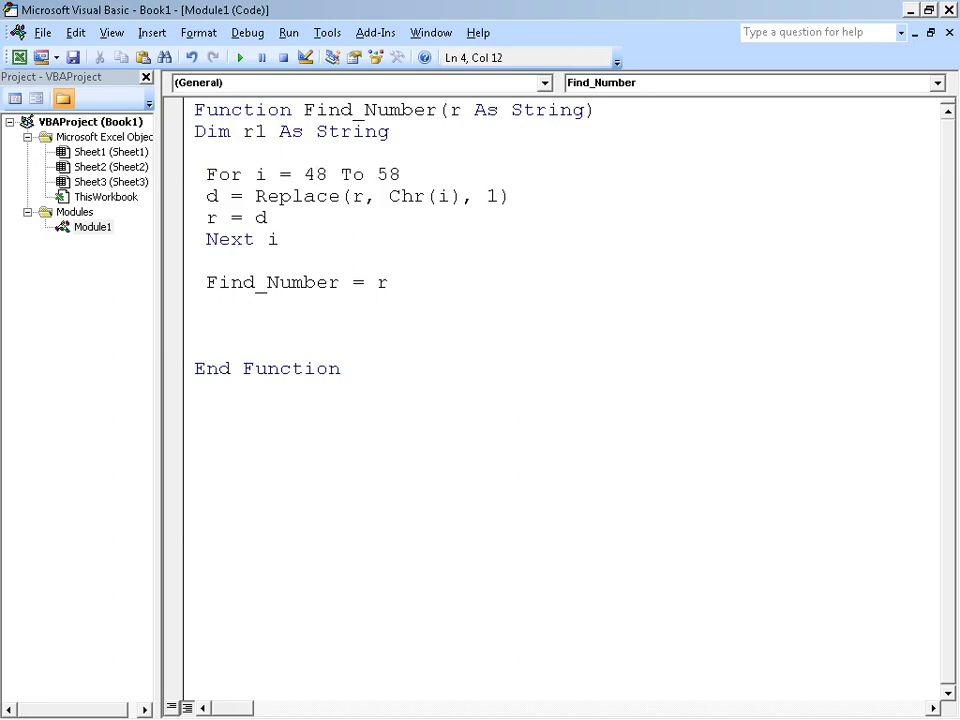
key("F5")
key("alt+Tab")
key("alt+Tab")
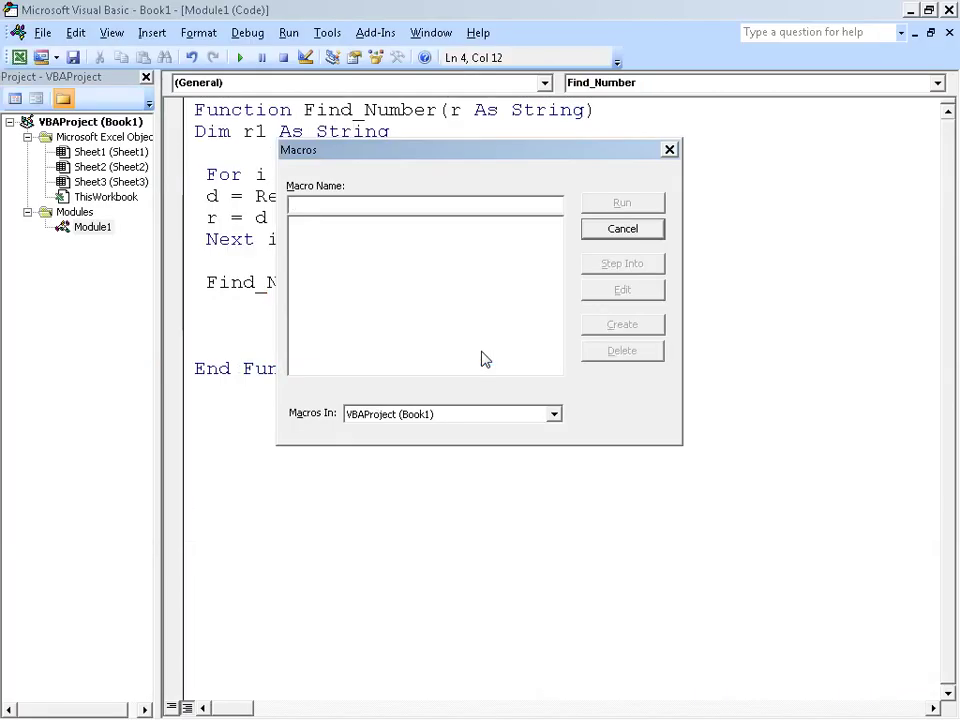
Cancel the Macros dialog, retry Run from the toolbar, and cancel it again.
key("Tab")
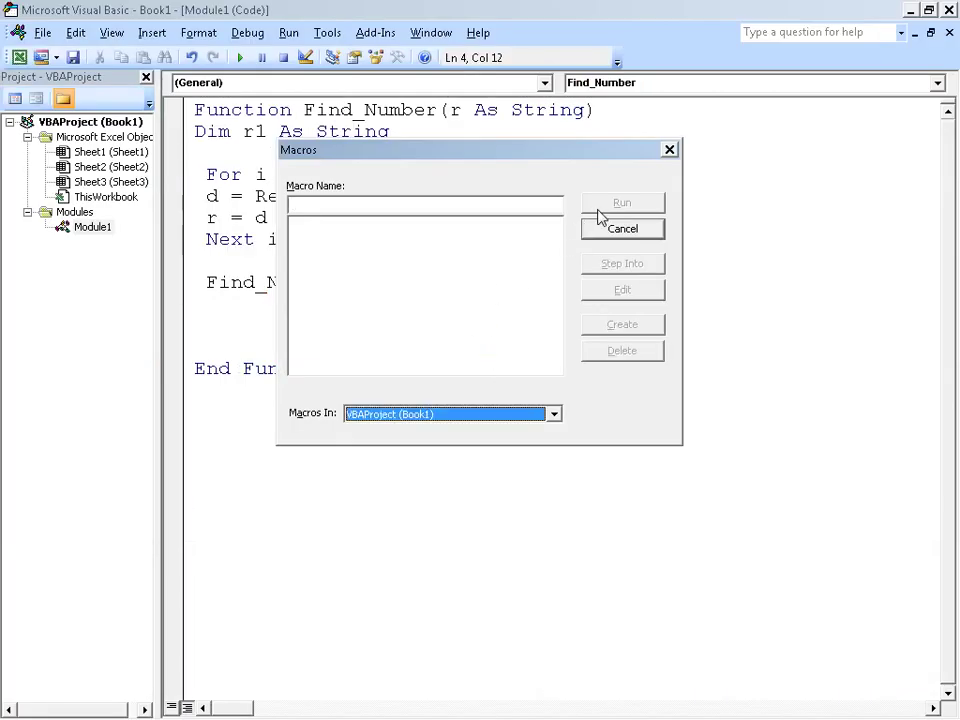
left_click(603, 226)
left_click(454, 255)
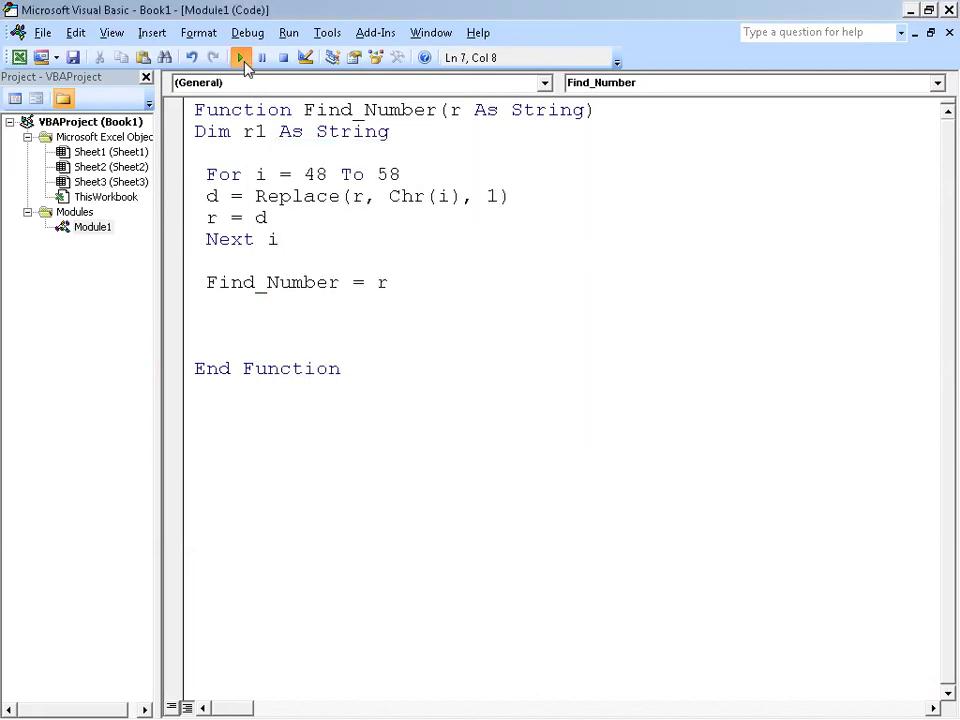
left_click(241, 58)
left_click(631, 229)
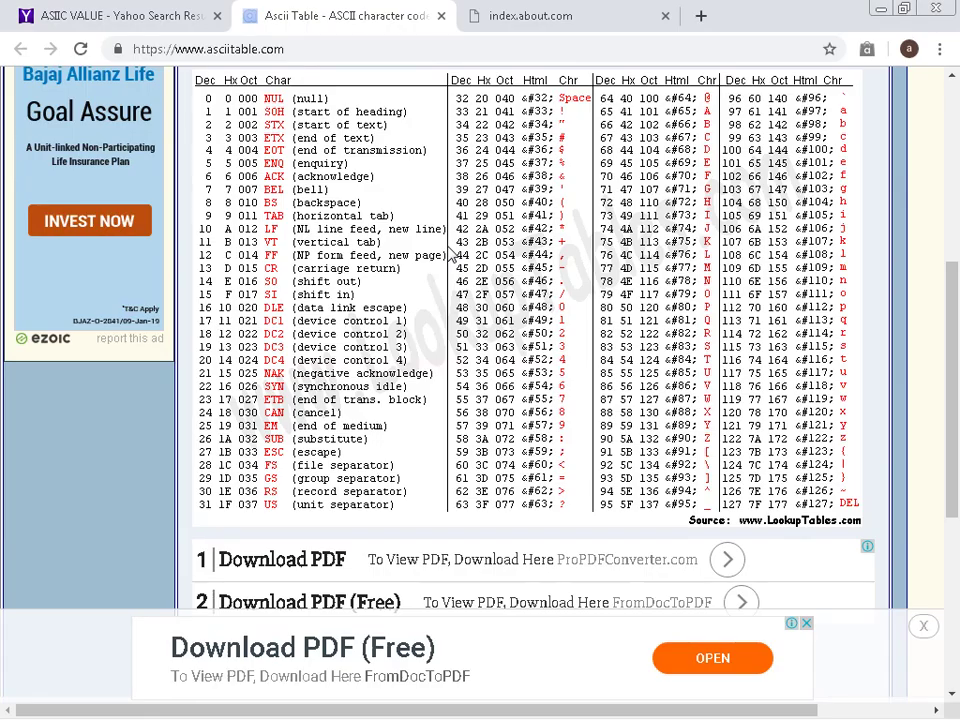
Return to Excel and reselect B2, showing the Find_Number result.
key("alt+Tab")
key("Tab")
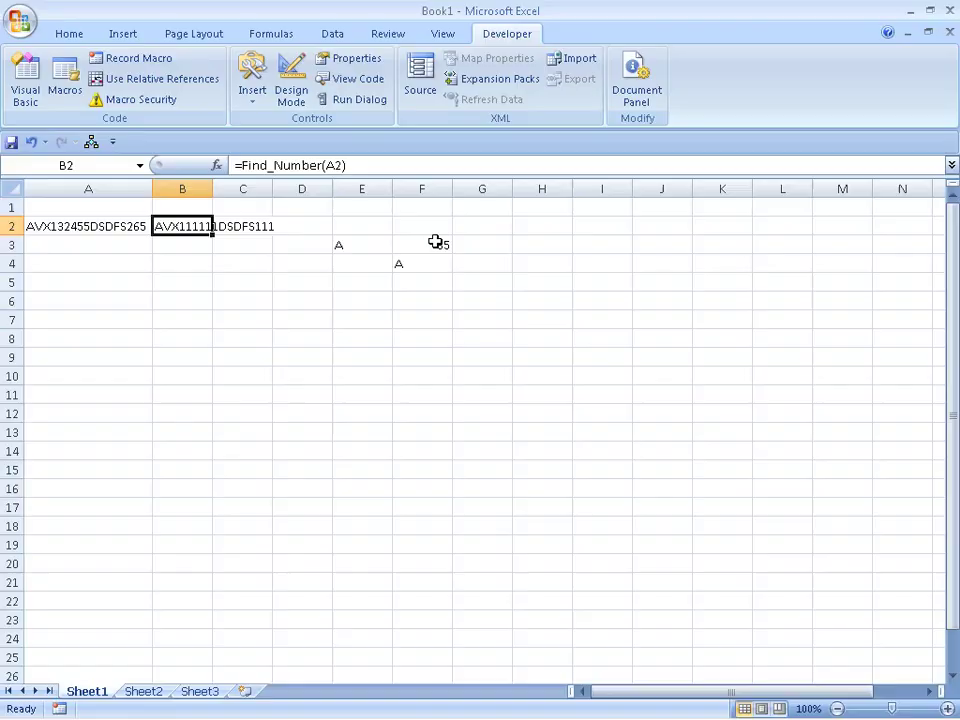
key("Return")
key("Up")
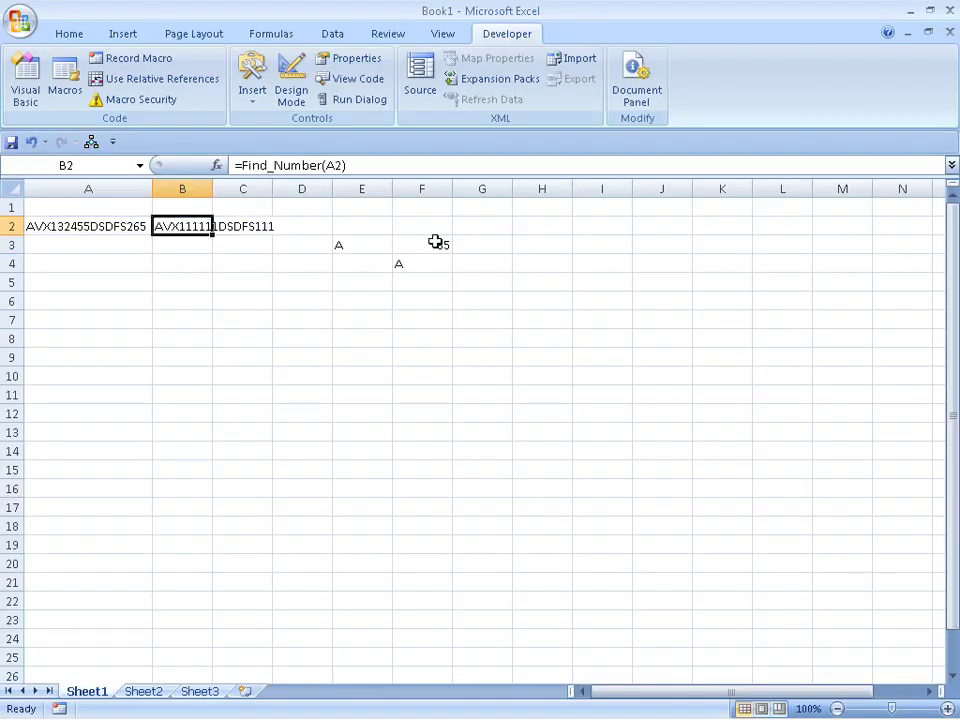
Delete the blank lines in Find_Number so its eight lines run contiguously to End Function.
left_click(28, 90)
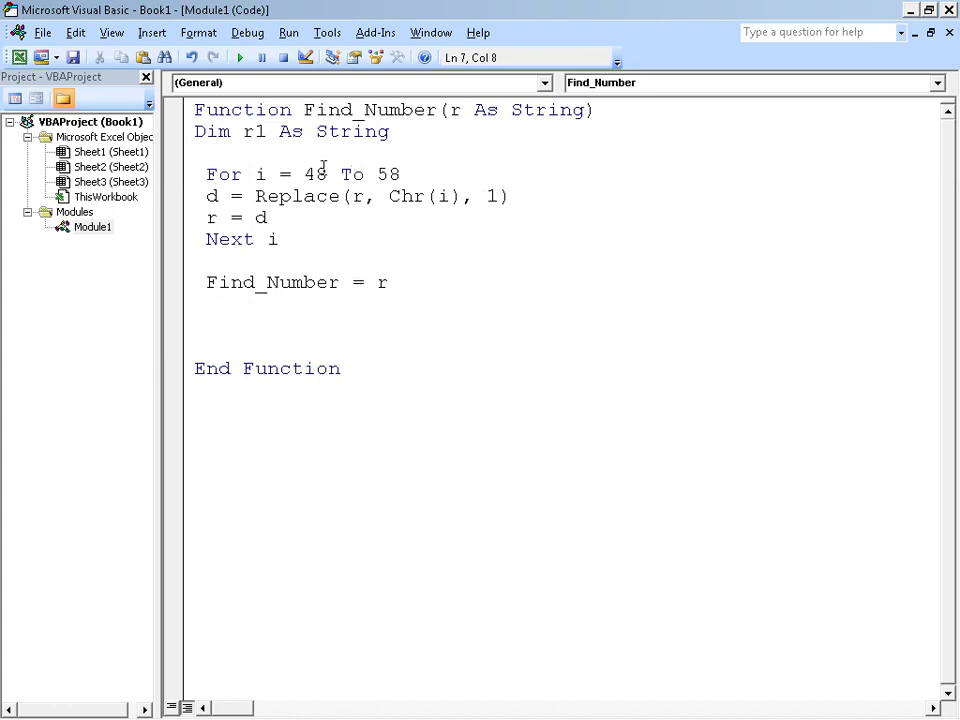
left_click(504, 536)
left_click(190, 369)
left_click(195, 369)
key("BackSpace")
key("BackSpace")
key("BackSpace")
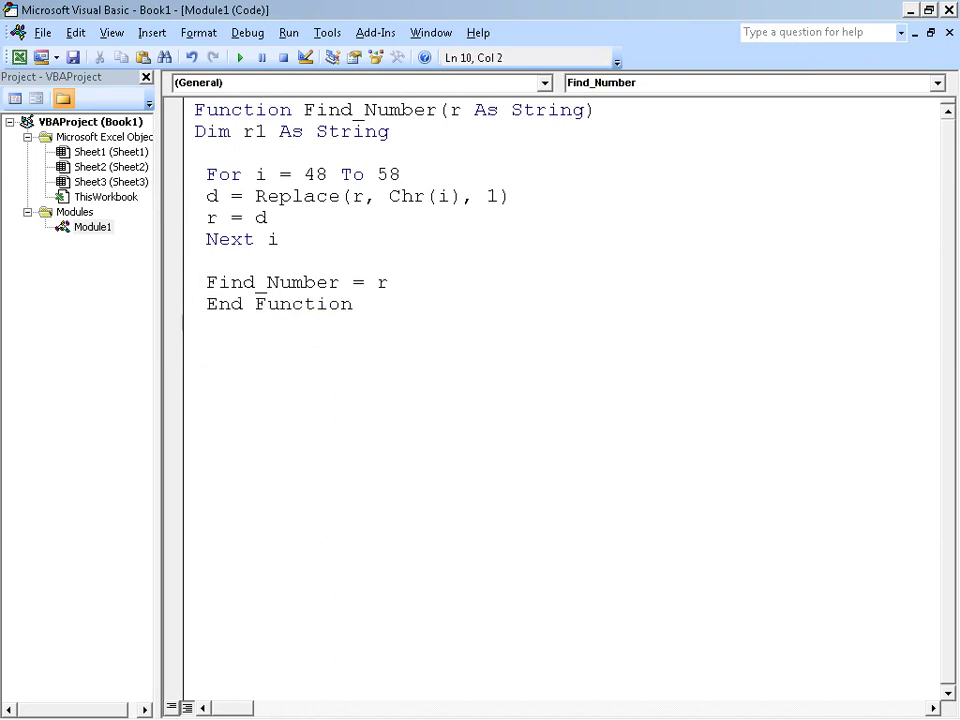
key("Up")
key("BackSpace")
key("BackSpace")
key("Up")
key("Up")
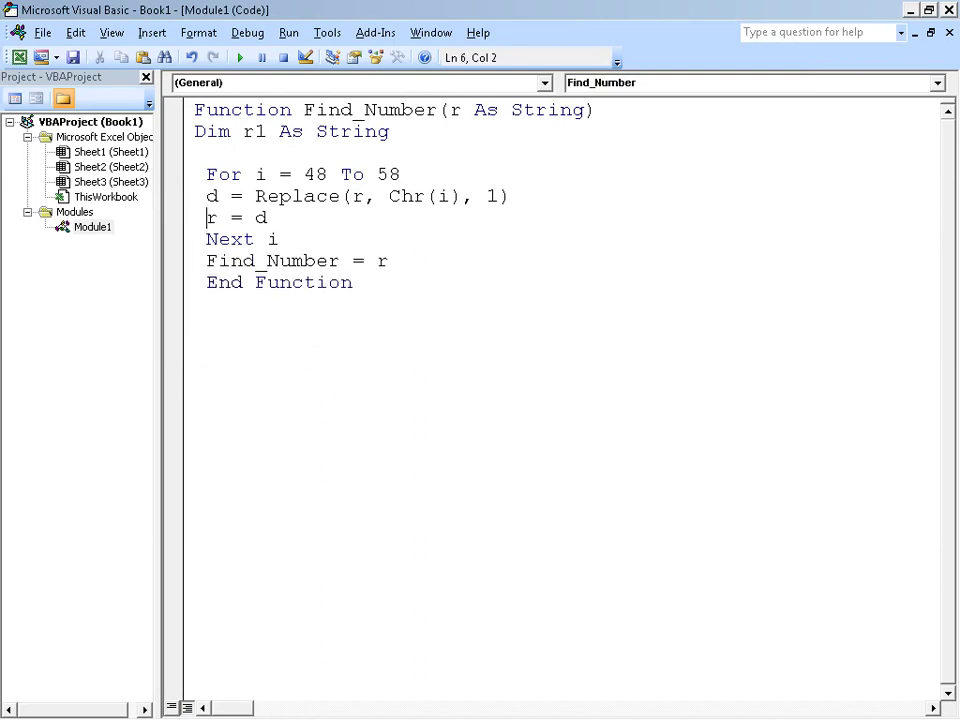
key("Up")
key("Up")
key("BackSpace")
key("BackSpace")
key("BackSpace")
key("Return")
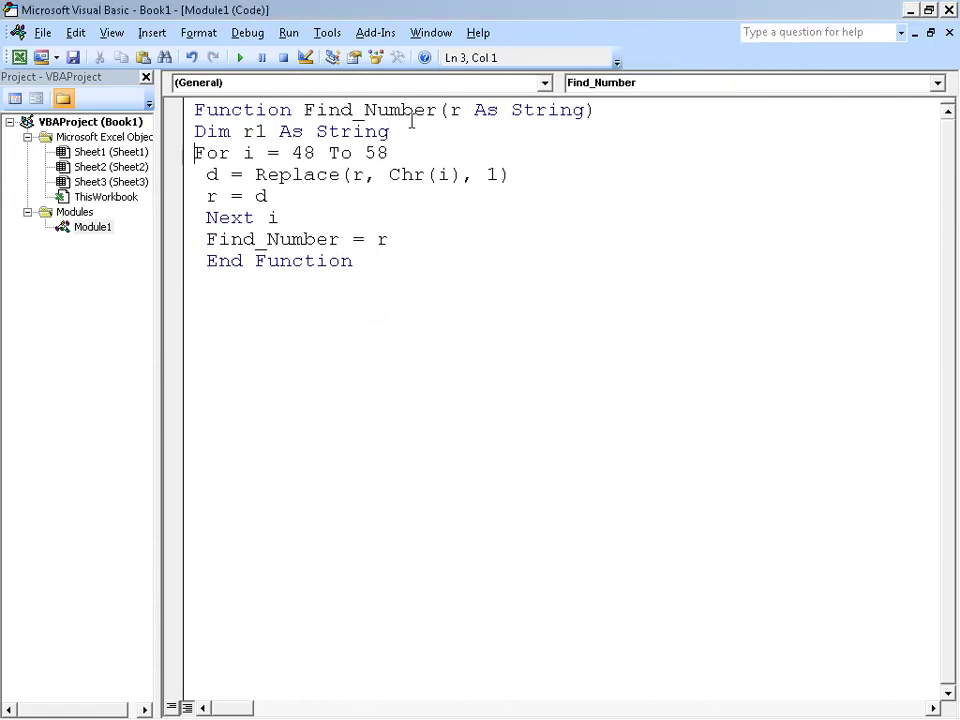
In Excel, type the sample name in capitals into cell A6.
left_click(199, 240)
key("alt+Tab")
key("alt+Tab")
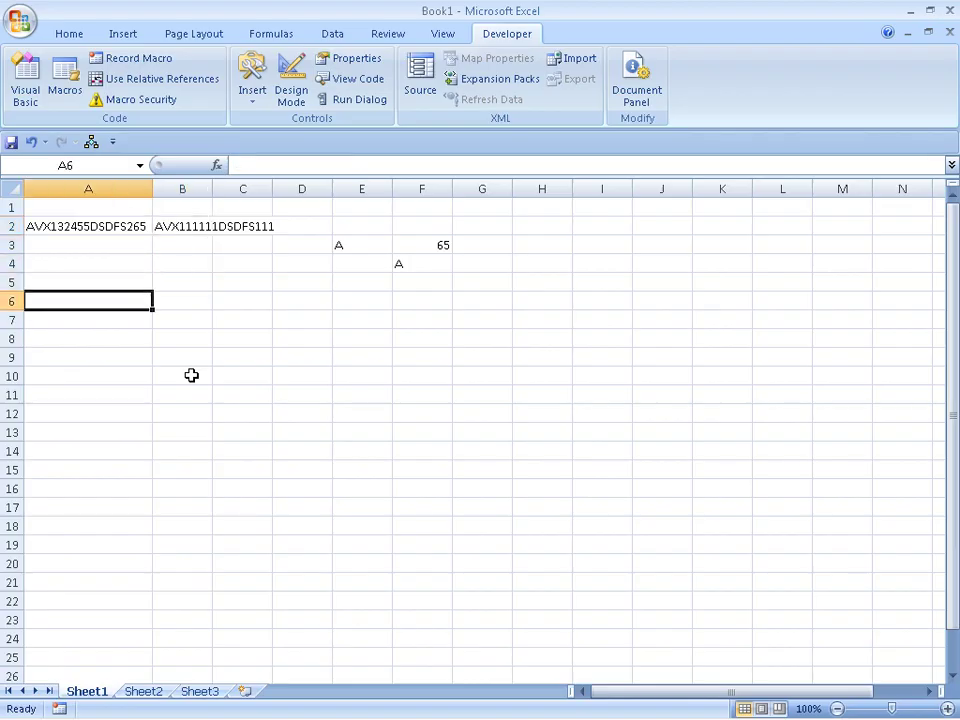
type("SHA")
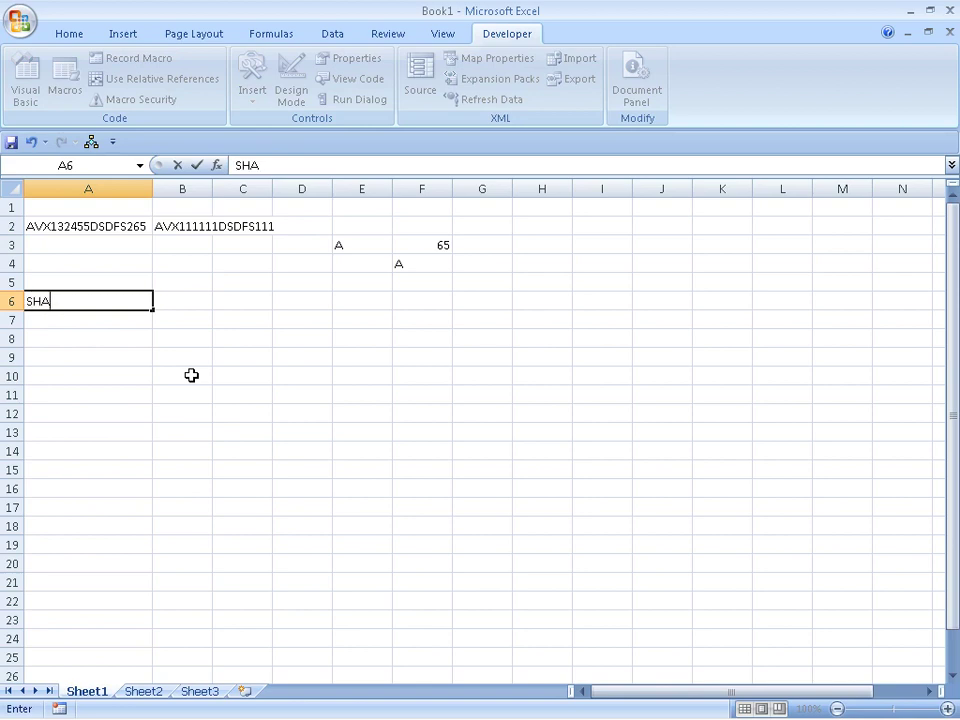
type("HRUKH")
key("Tab")
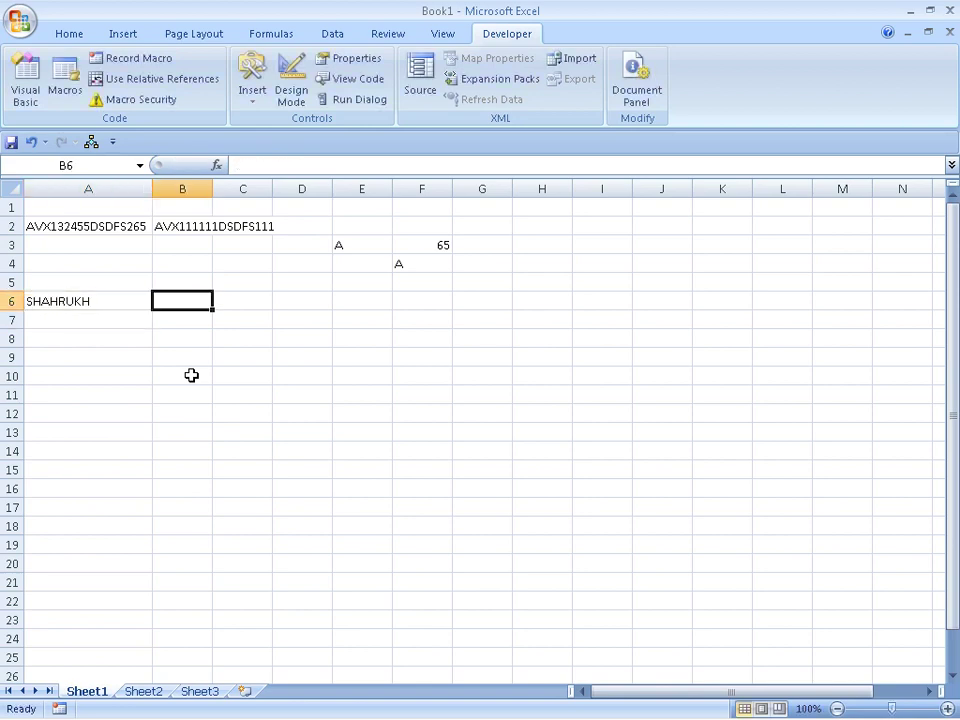
Type the name with hyphens between its letters into B6.
type("S-H-A")
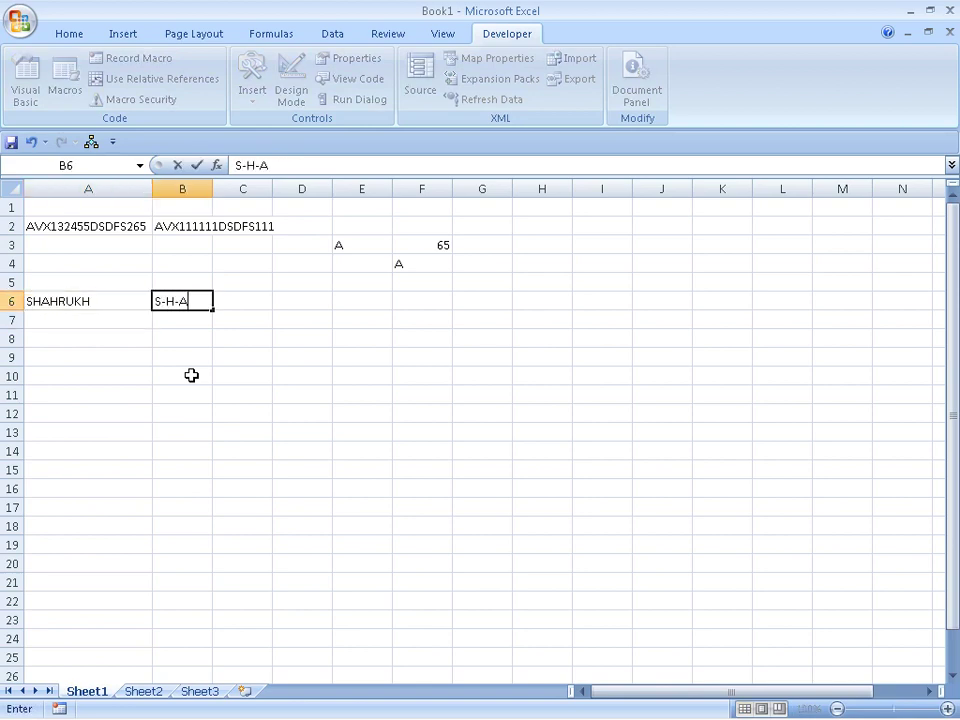
type("-R")
key("BackSpace")
type("H-R")
type("-U-")
type("K-H")
key("Return")
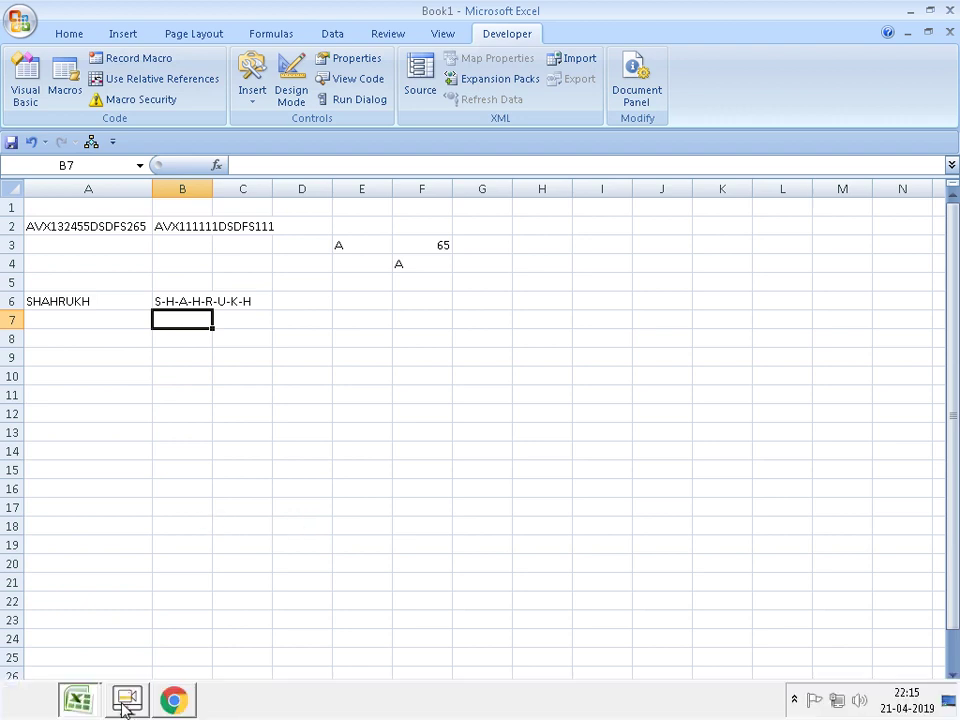
left_click(127, 699)
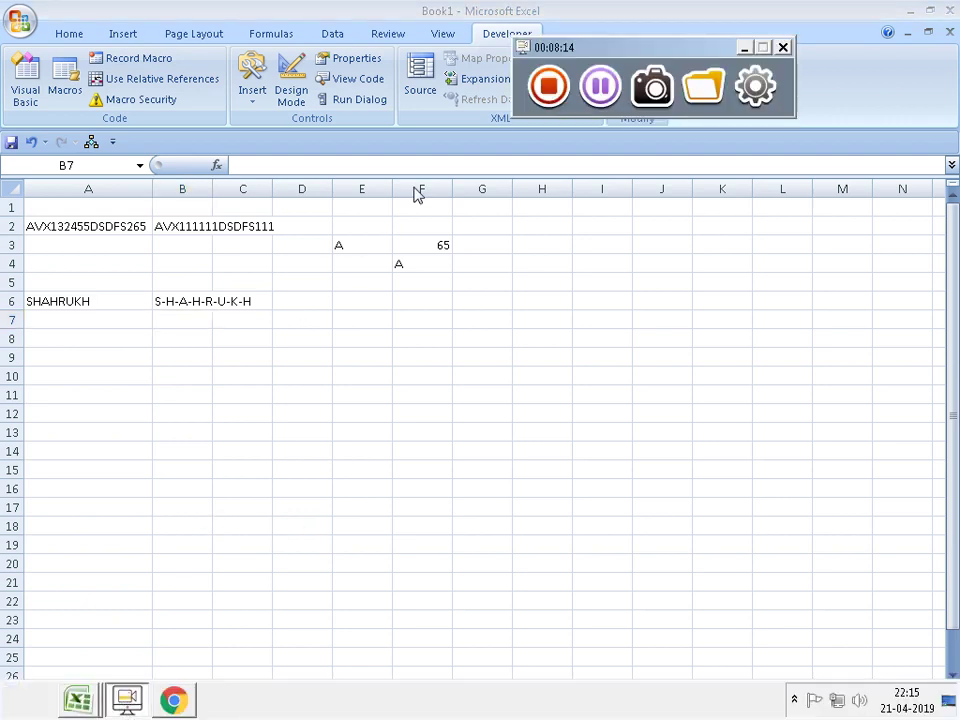
left_click(745, 54)
left_click(471, 392)
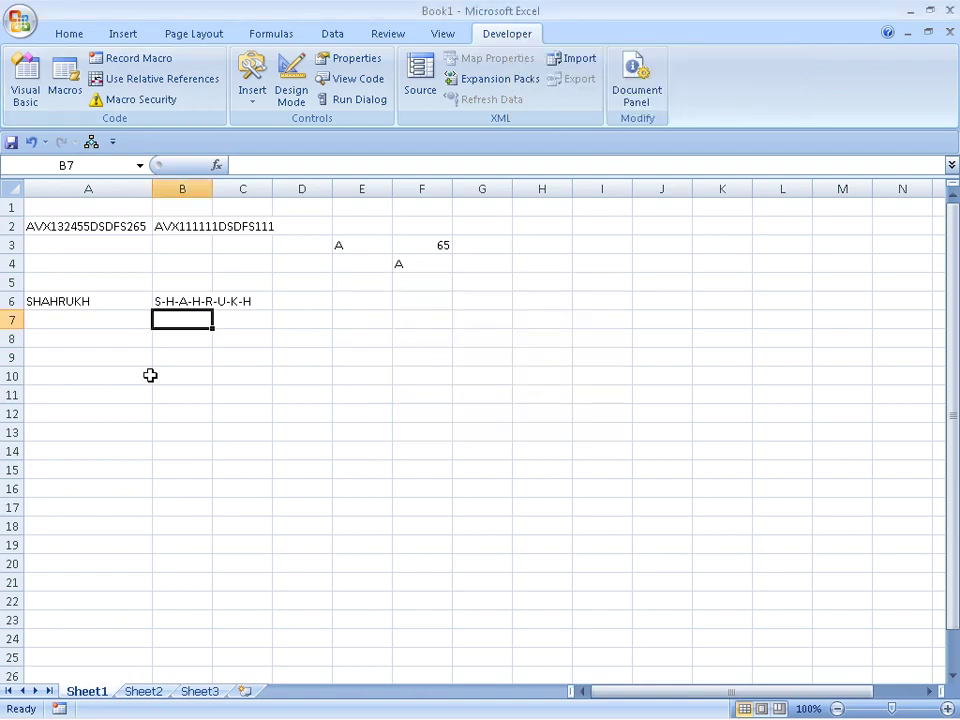
Create Function ER(R As String) below Find_Number, generating its End Function line.
left_click(25, 80)
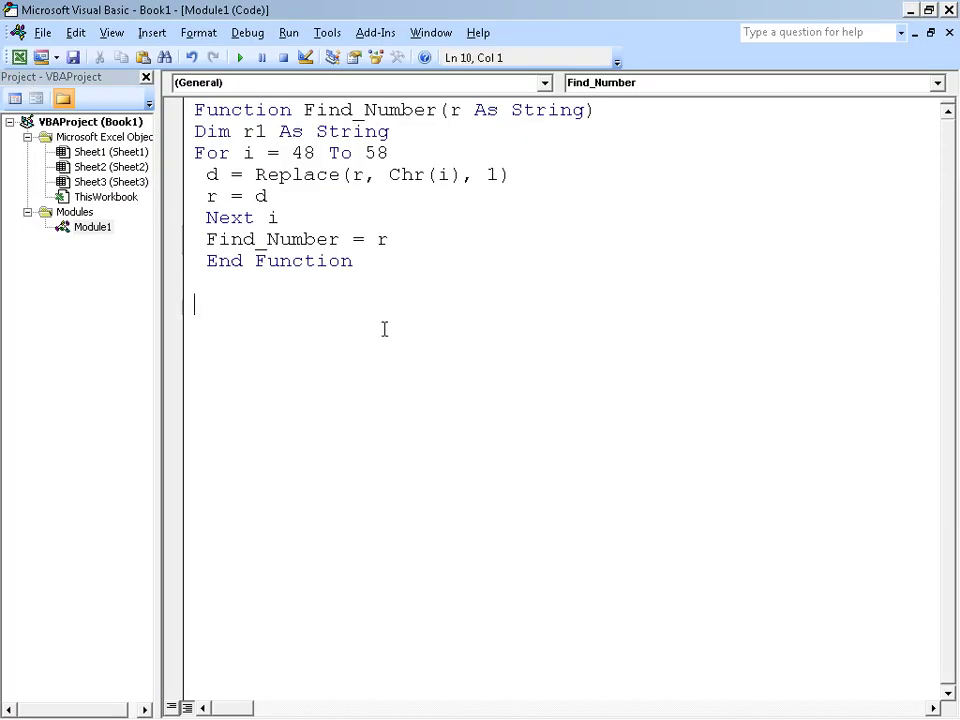
type("FUNCTI")
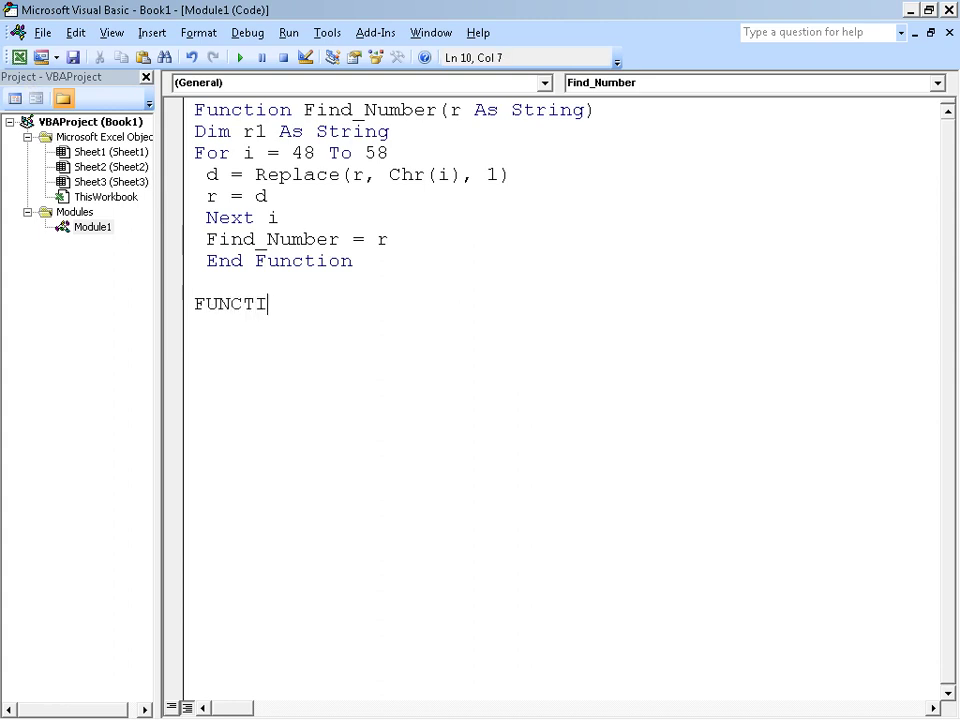
type("ON")
type("FOT")
key("BackSpace")
key("BackSpace")
key("BackSpace")
type("E")
type("R(")
type("R AS STR")
key("Tab")
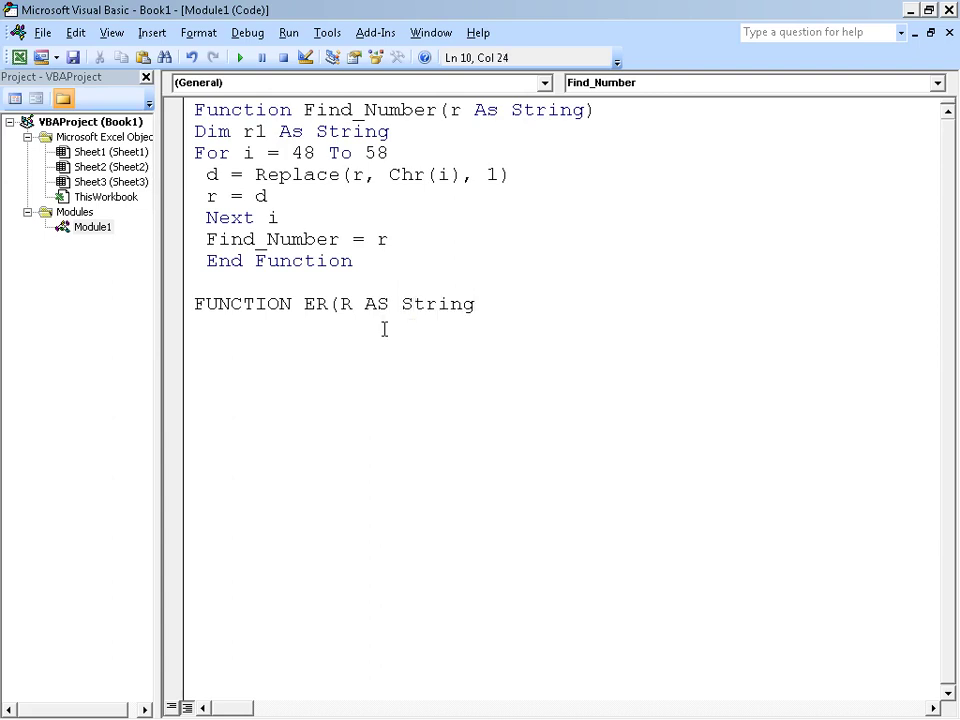
key("Return")
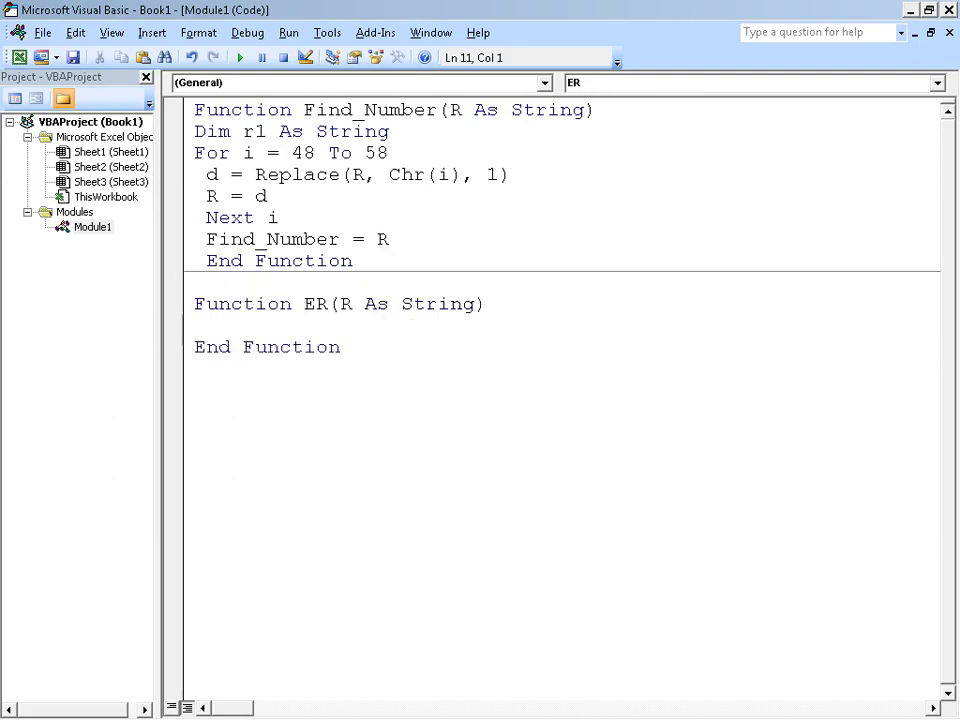
Add a blank body line to ER and re-confirm the String parameter type.
type("DIM")
key("BackSpace")
key("BackSpace")
key("BackSpace")
key("BackSpace")
key("Return")
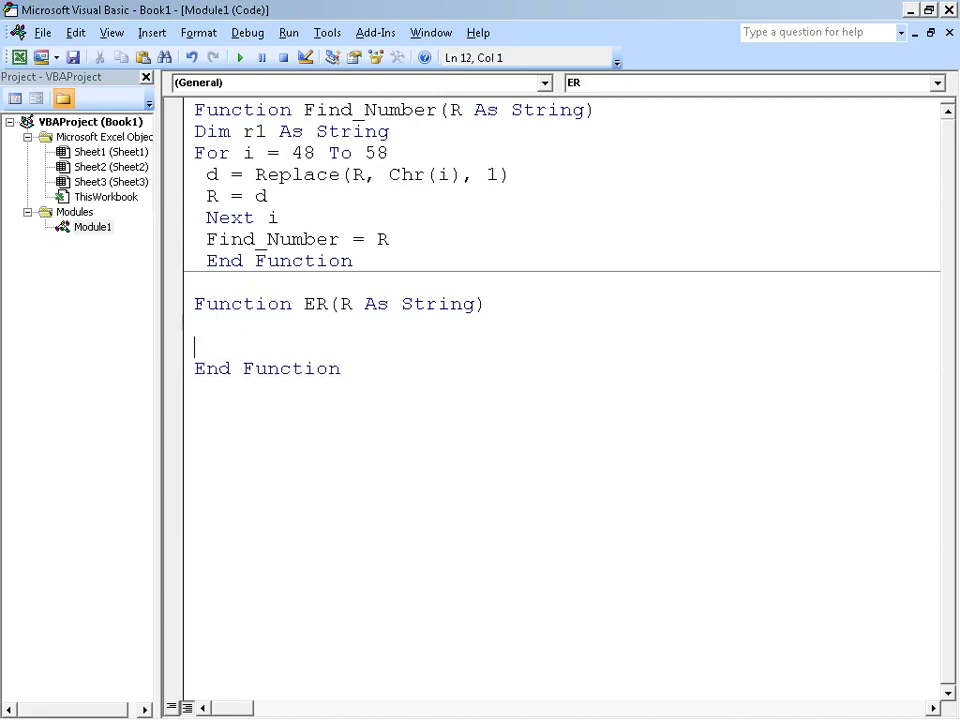
key("alt+F11")
key("alt+F11")
key("alt+F11")
key("alt+F11")
left_click(476, 306)
key("BackSpace")
key("BackSpace")
key("BackSpace")
key("BackSpace")
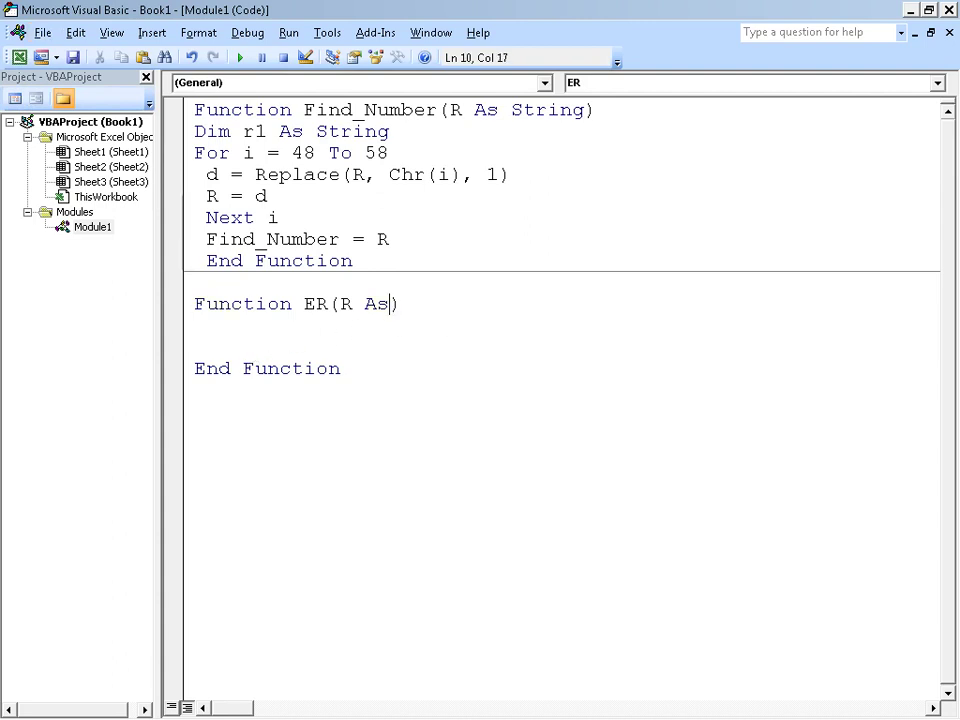
type("STR")
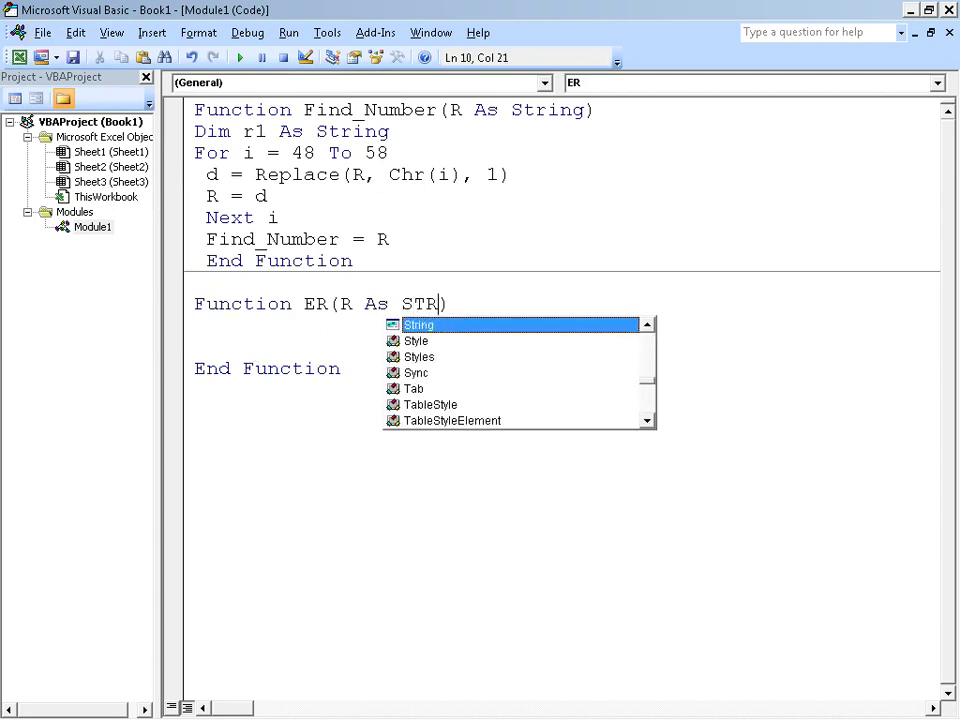
key("Tab")
key("Down")
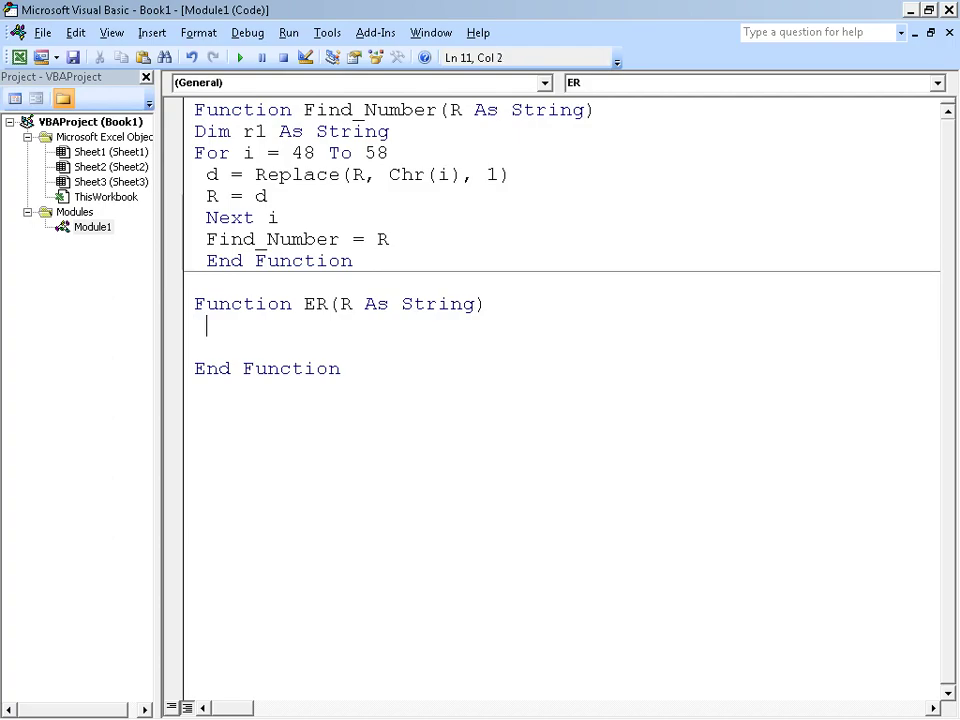
Compare the name in A6 with its hyphenated version in B6, then return to the code.
key("alt+F11")
key("Up")
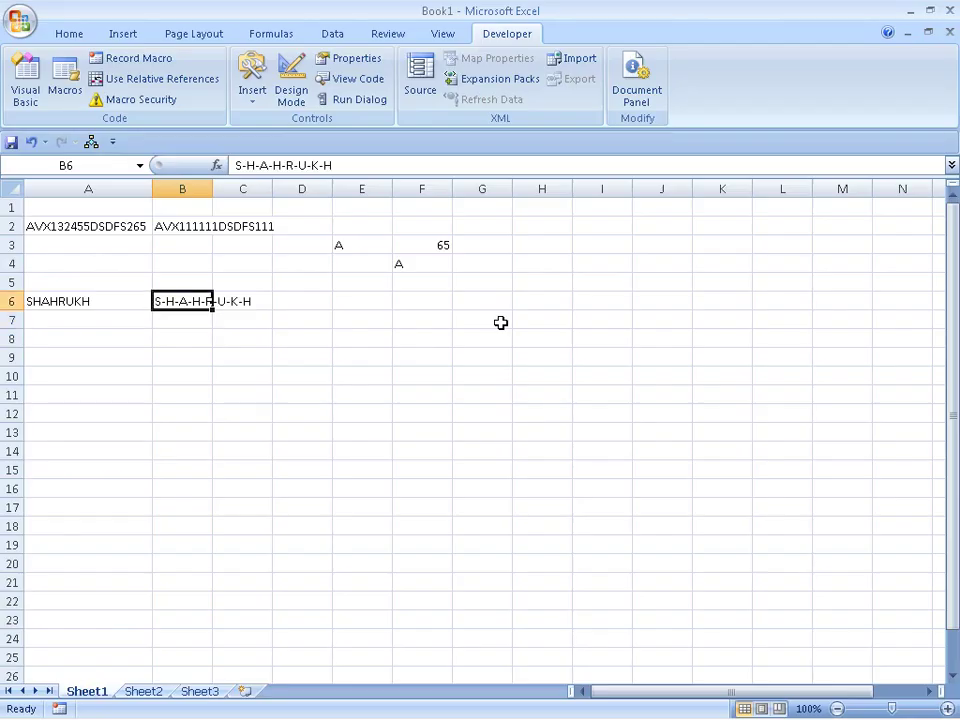
key("Left")
key("Right")
key("alt+F11")
Write a For I = 1 To Len(R) loop that appends " -" & Mid(R, I, 1) to D.
type("FOR ")
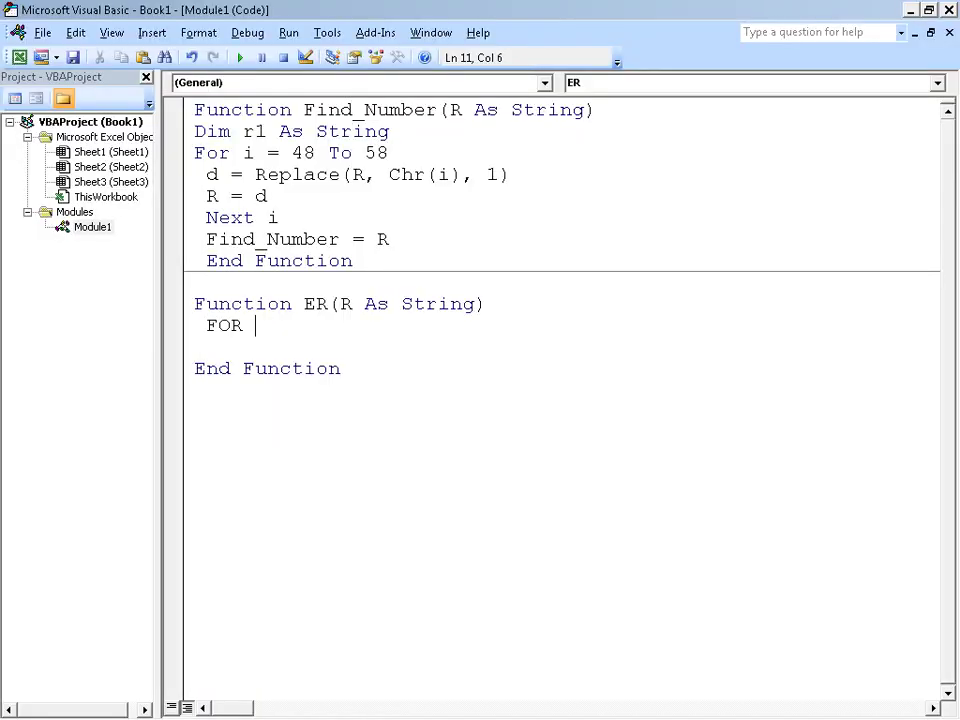
type("I = 1")
type(" TO ")
type("LEN")
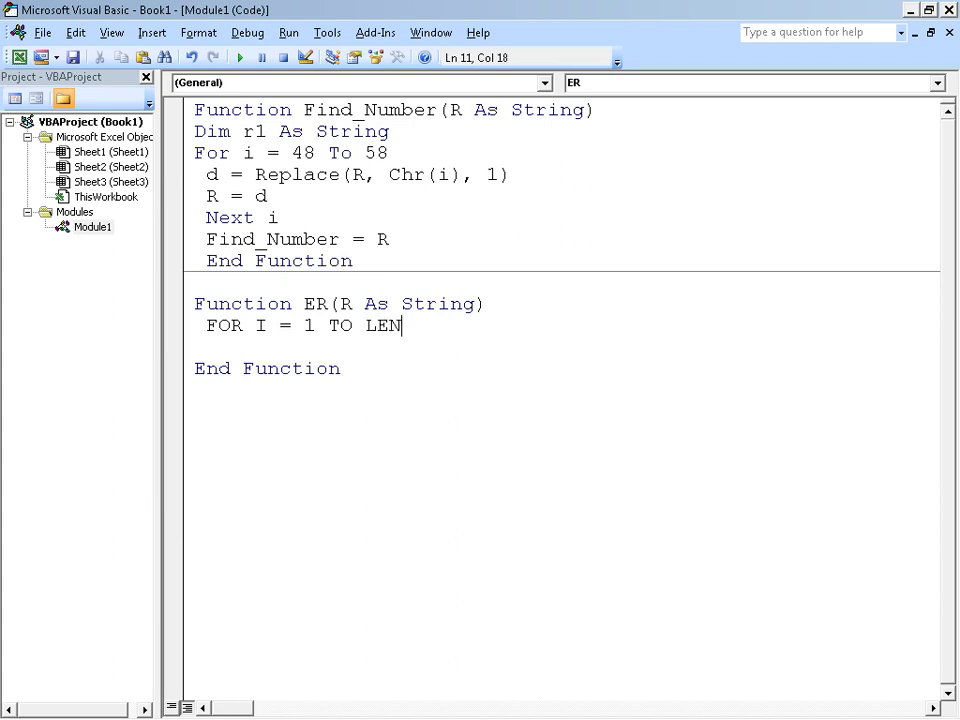
type("(R)")
key("Return")
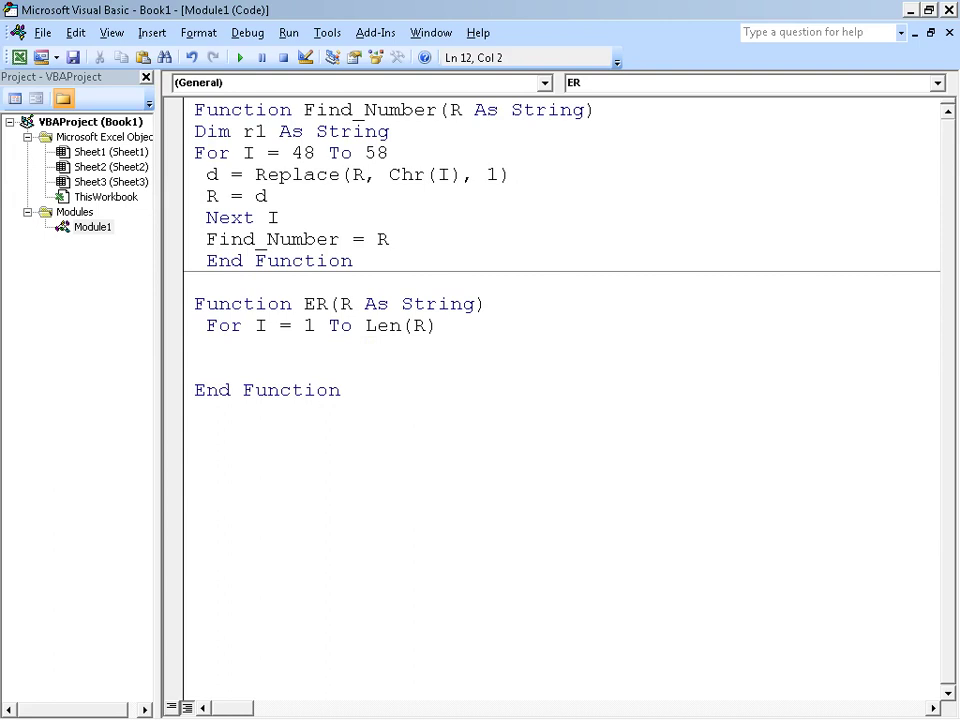
key("Return")
type("D=")
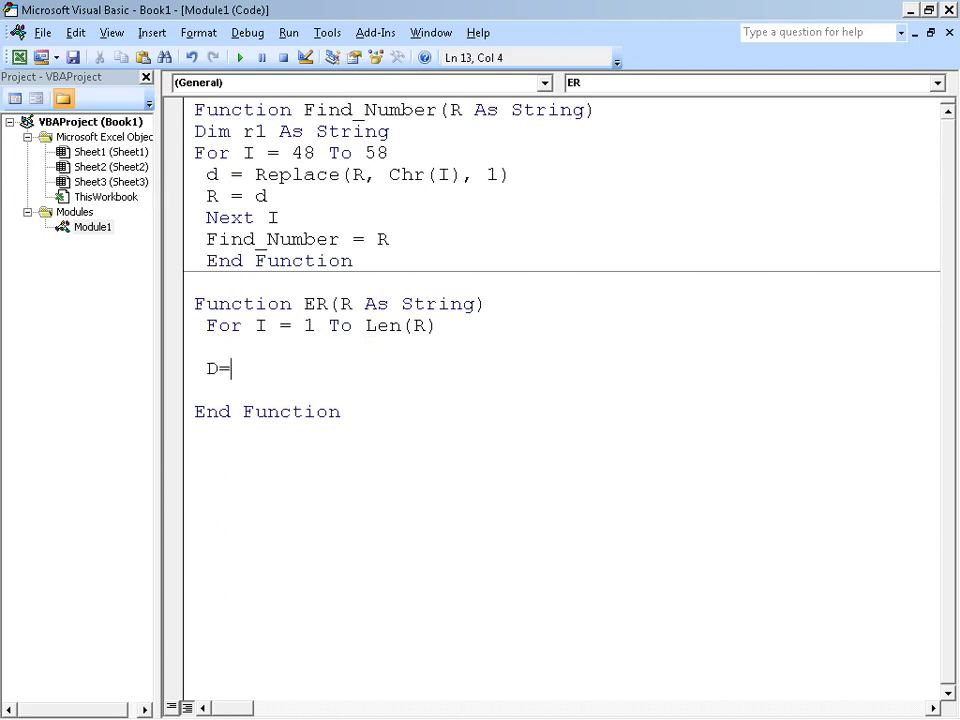
type("D ")
type("&\" -\"&")
type(",O")
key("BackSpace")
key("BackSpace")
type("MID(")
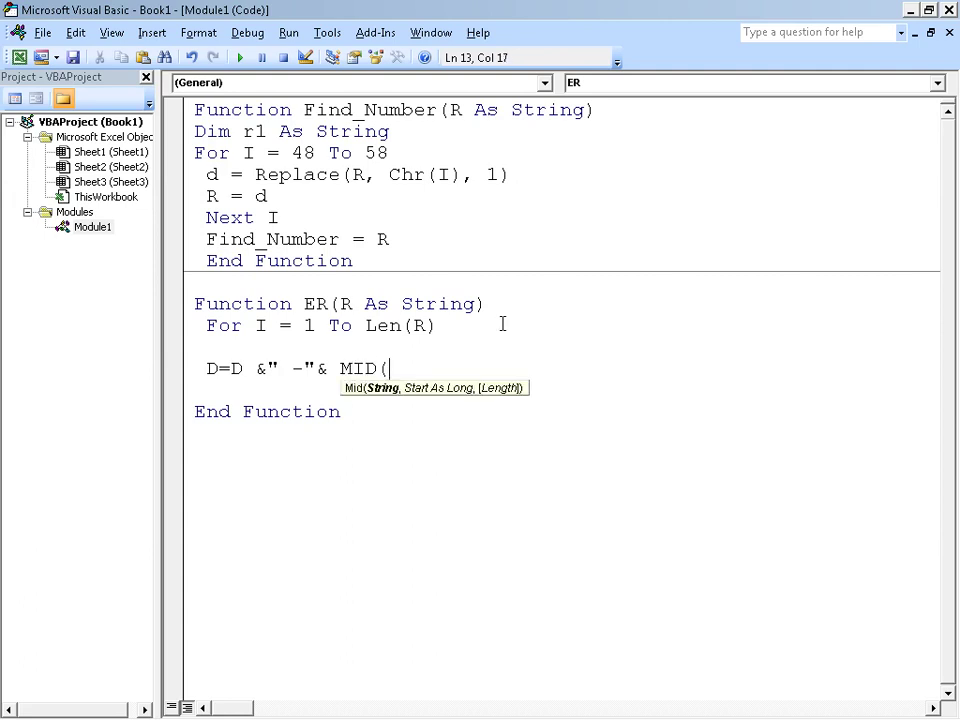
type("R")
type(",")
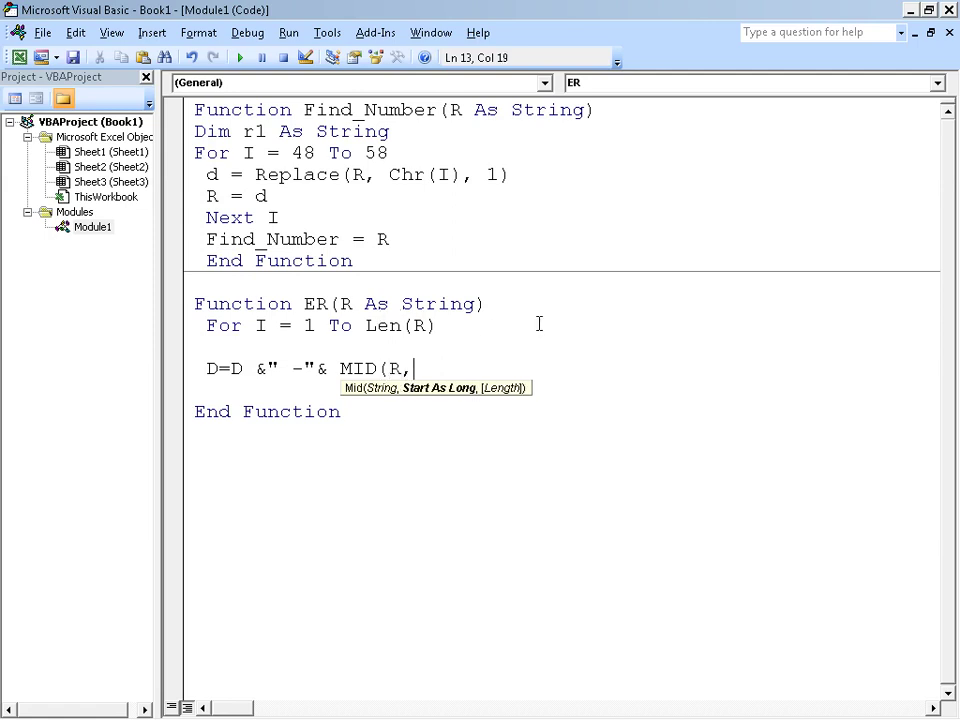
type("I,")
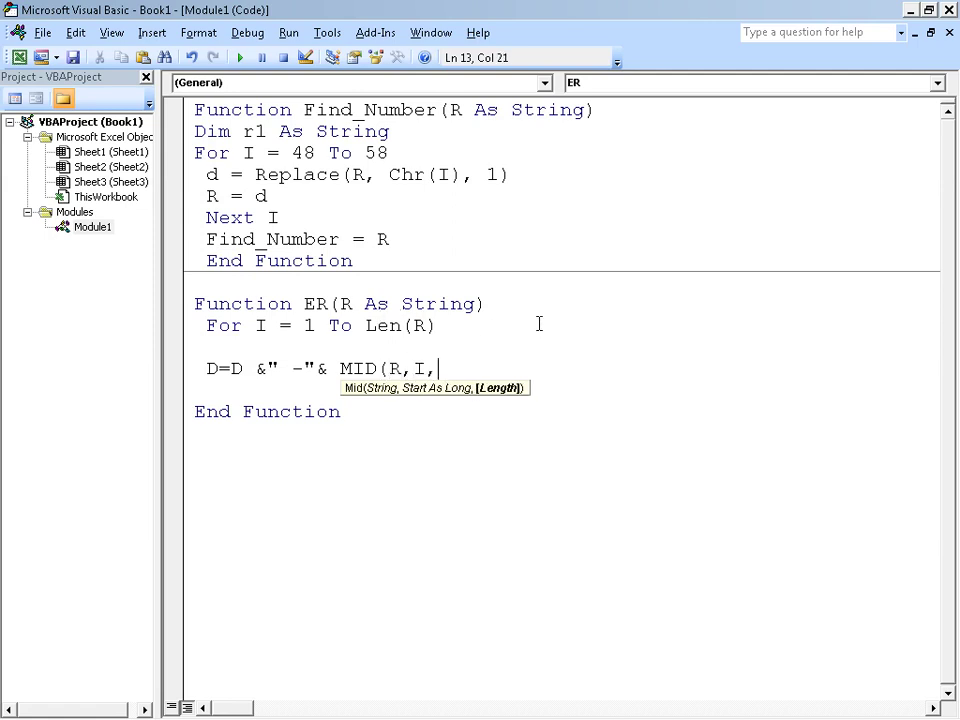
type("1)")
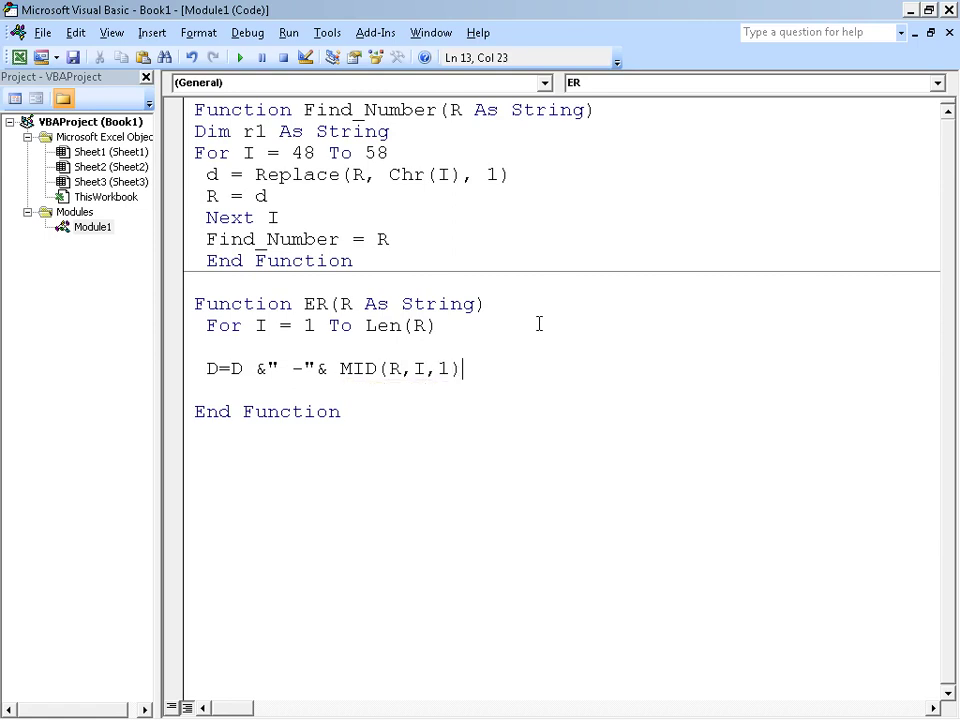
key("Return")
Close the loop with Next and return the result with ER = D.
type("NEXT")
key("Return")
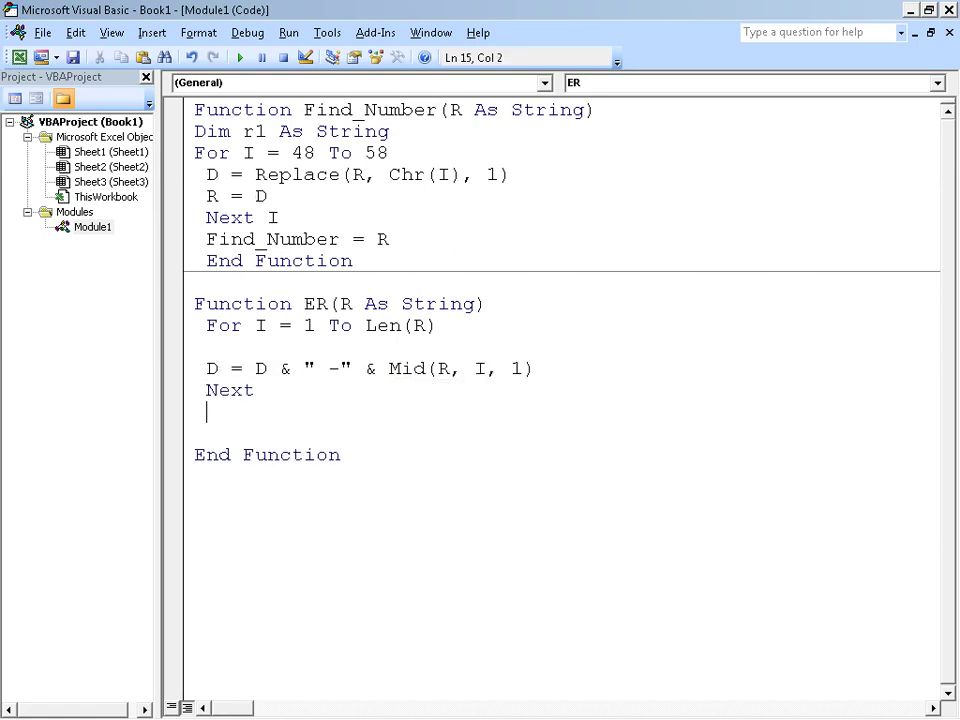
type("ER ")
type("= D")
key("Return")
Enter =ER(A6) in cell B7 and check its -S -H -A -H -R -U -K -H result.
key("alt+Tab")
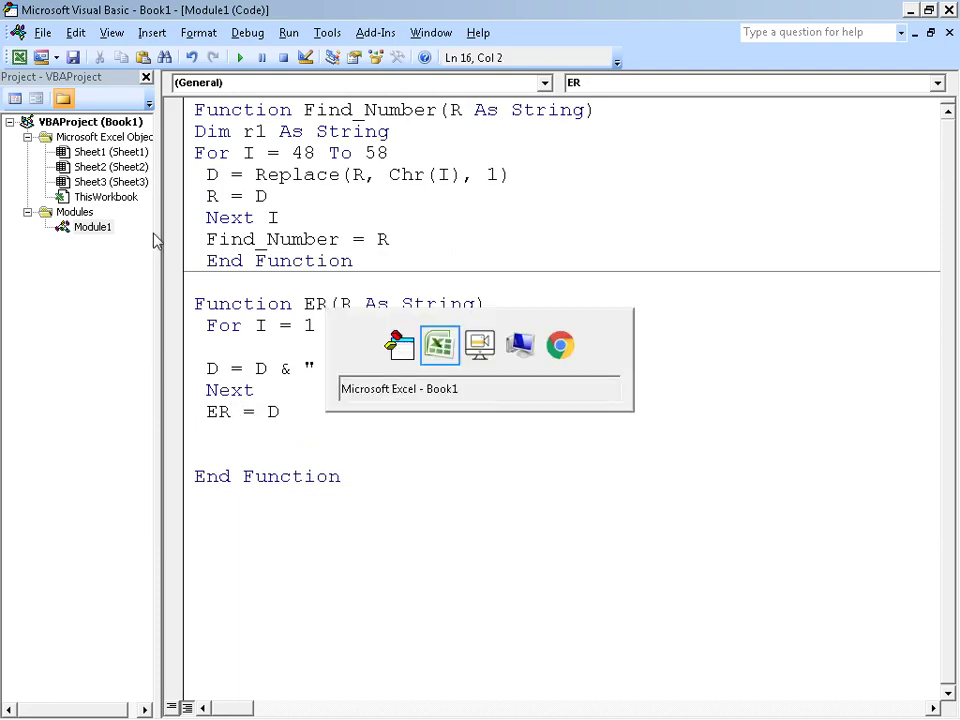
key("F2")
key("Return")
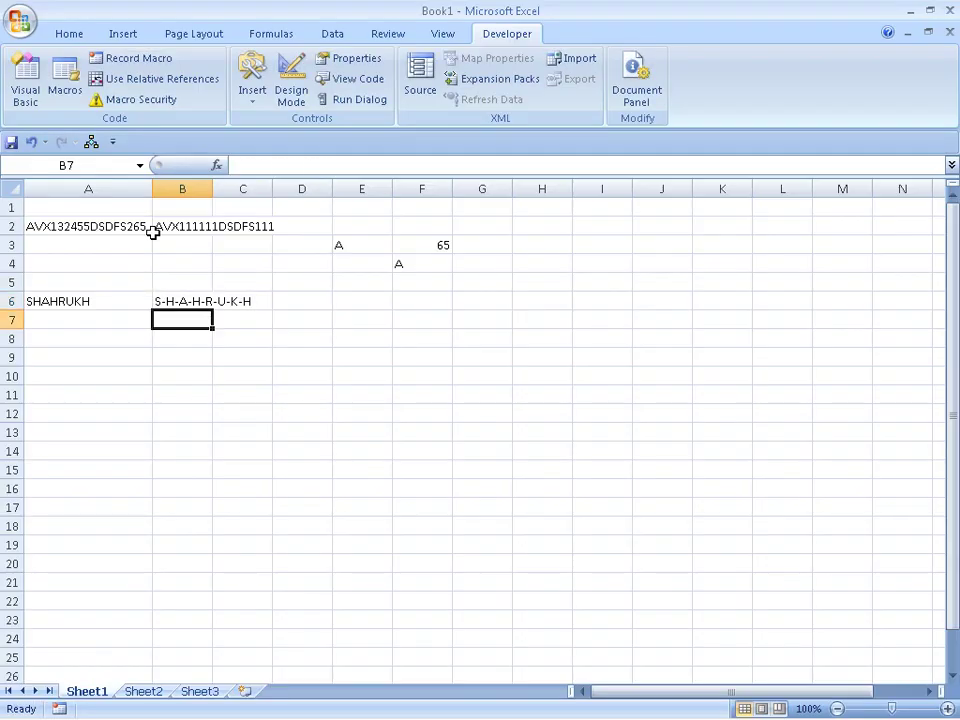
type("=ER(")
key("Up")
key("Return")
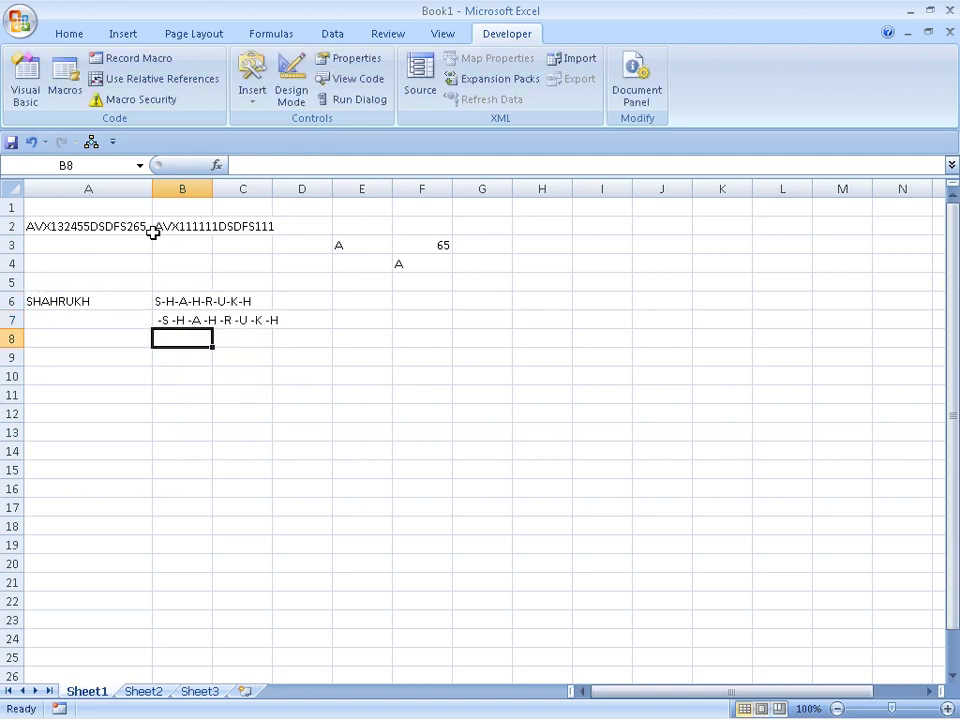
key("Up")
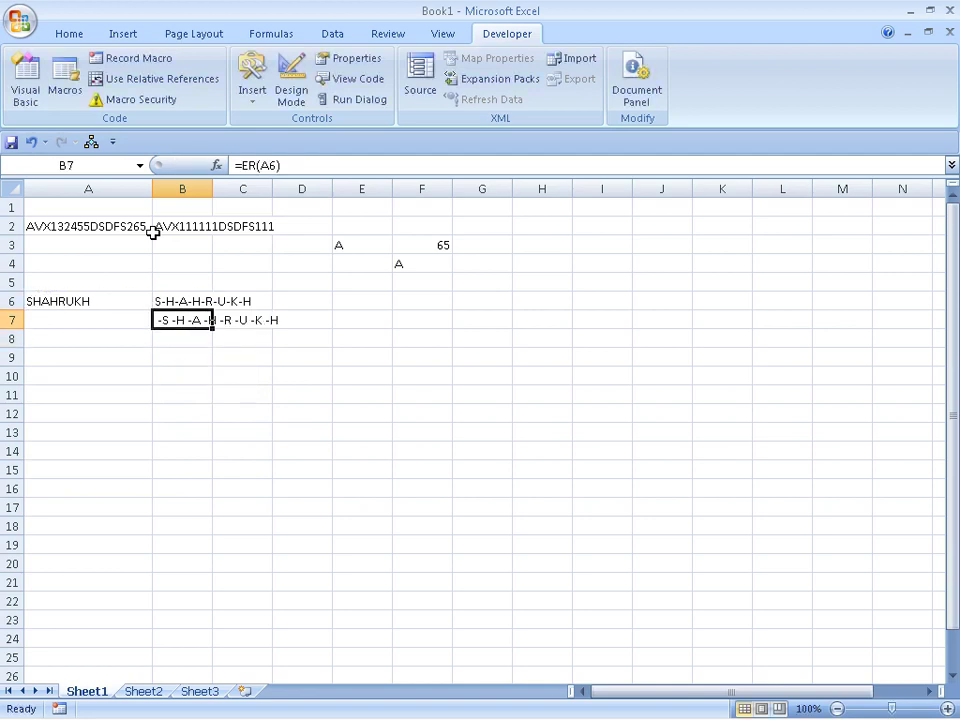
key("alt+F11")
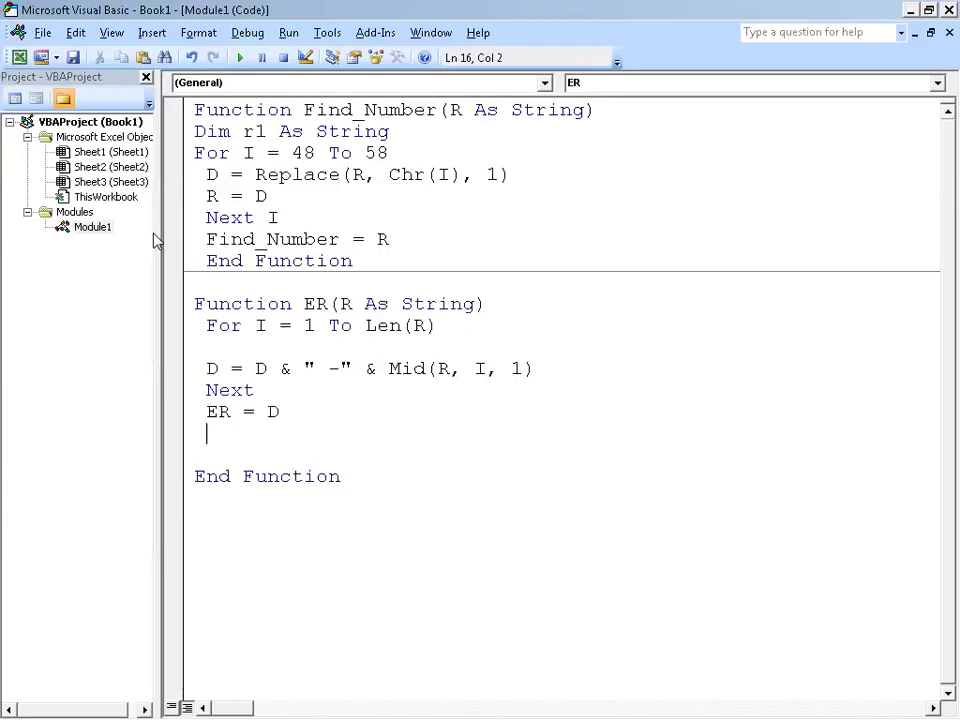
Add the trimming expression Right(D, Len(D) - 1) after the loop.
key("Up")
key("Right")
key("Right")
key("Right")
key("Right")
key("Right")
type("RIGHT(")
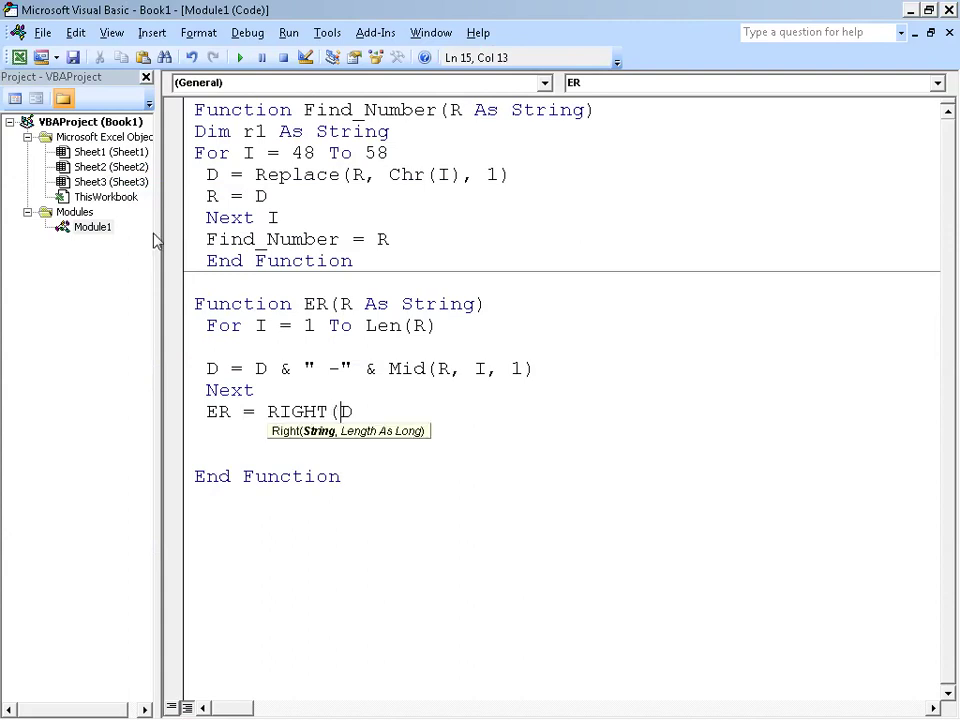
key("Down")
key("Return")
key("Down")
key("Up")
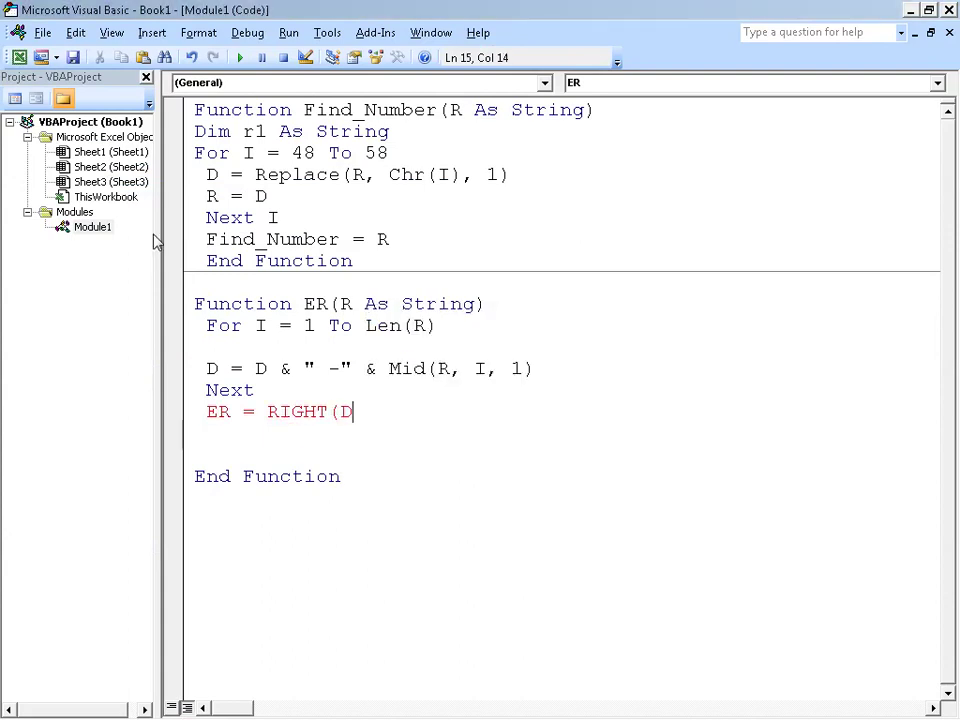
type(",LEN(D")
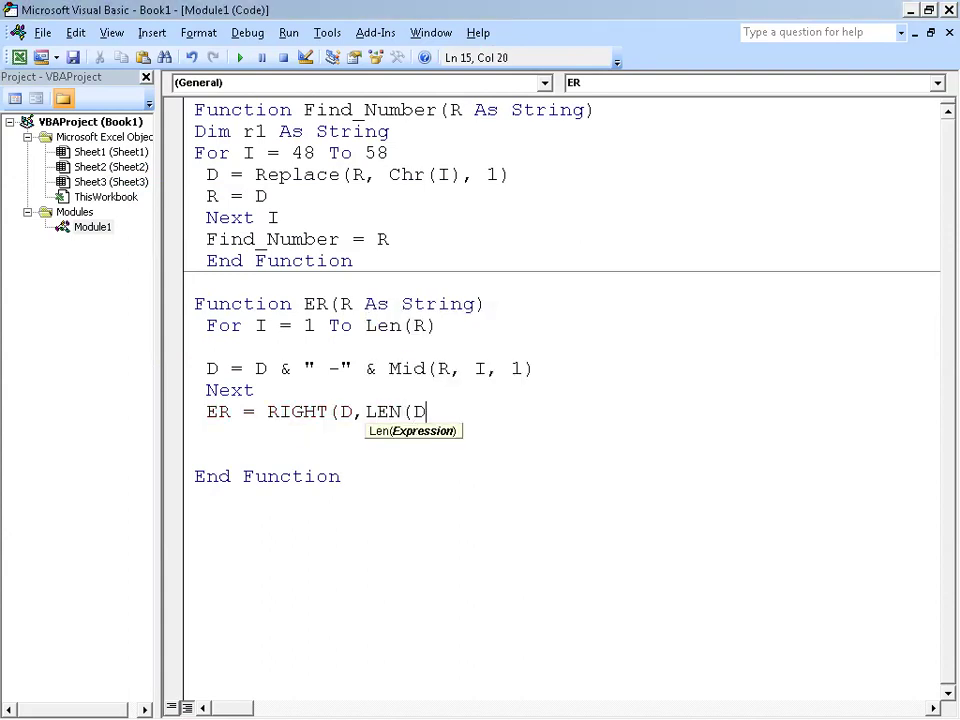
type(")-1)")
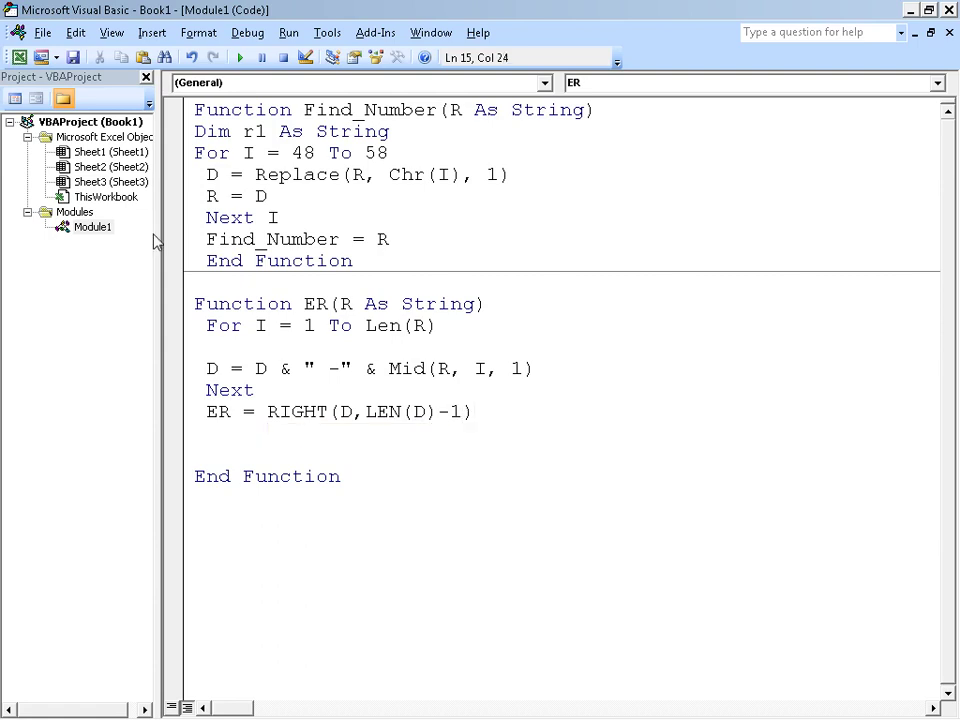
key("Return")
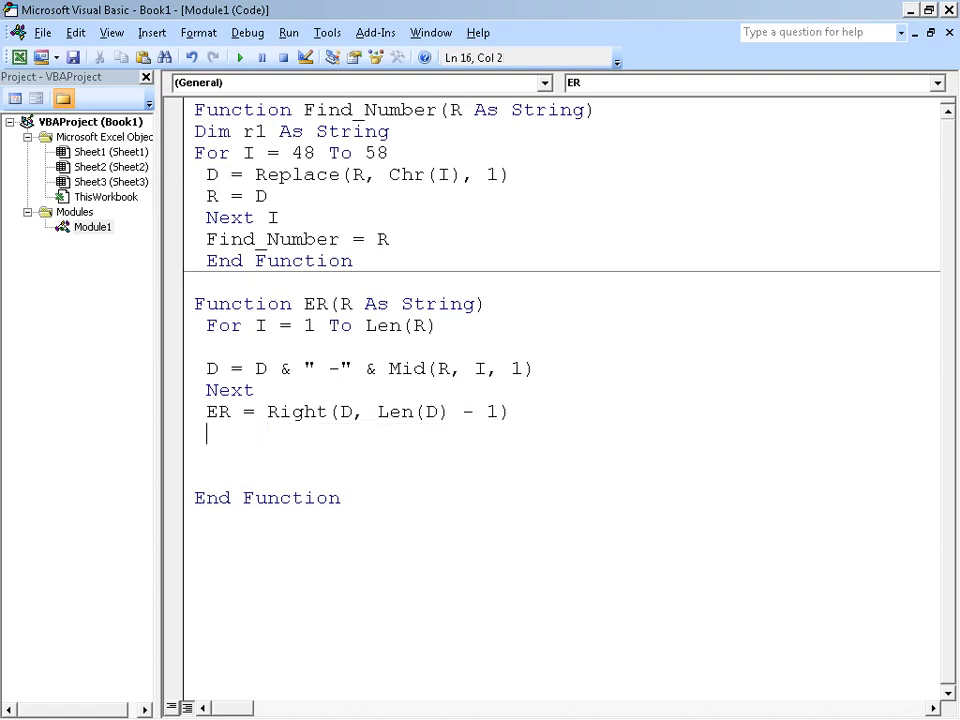
Re-enter B7's =ER(A6) formula to test the trim.
key("alt+F11")
key("F2")
key("Return")
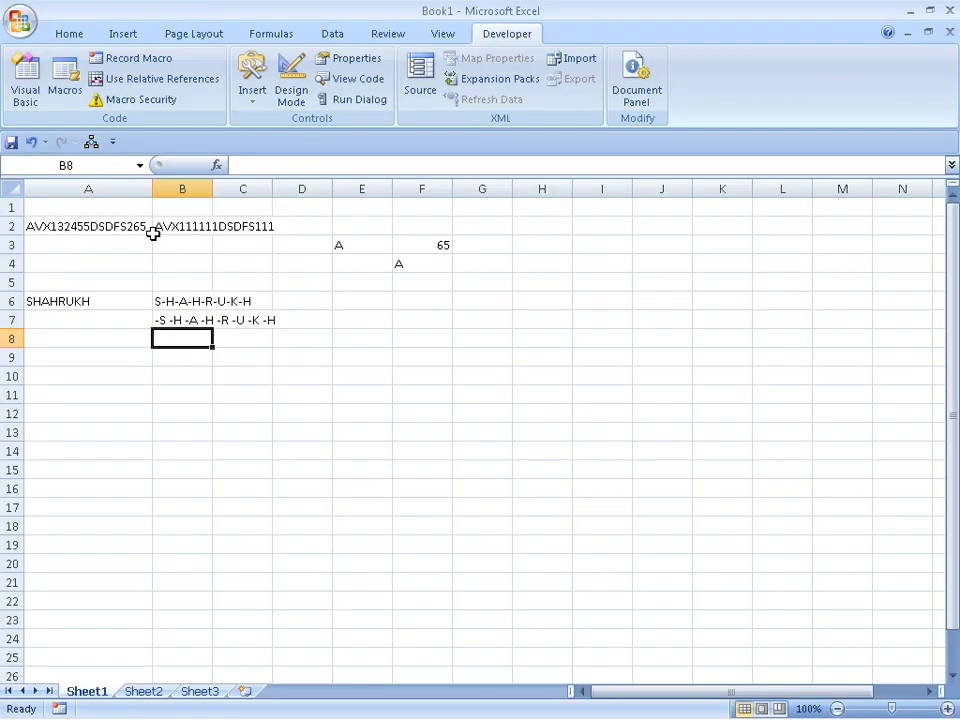
key("alt+F11")
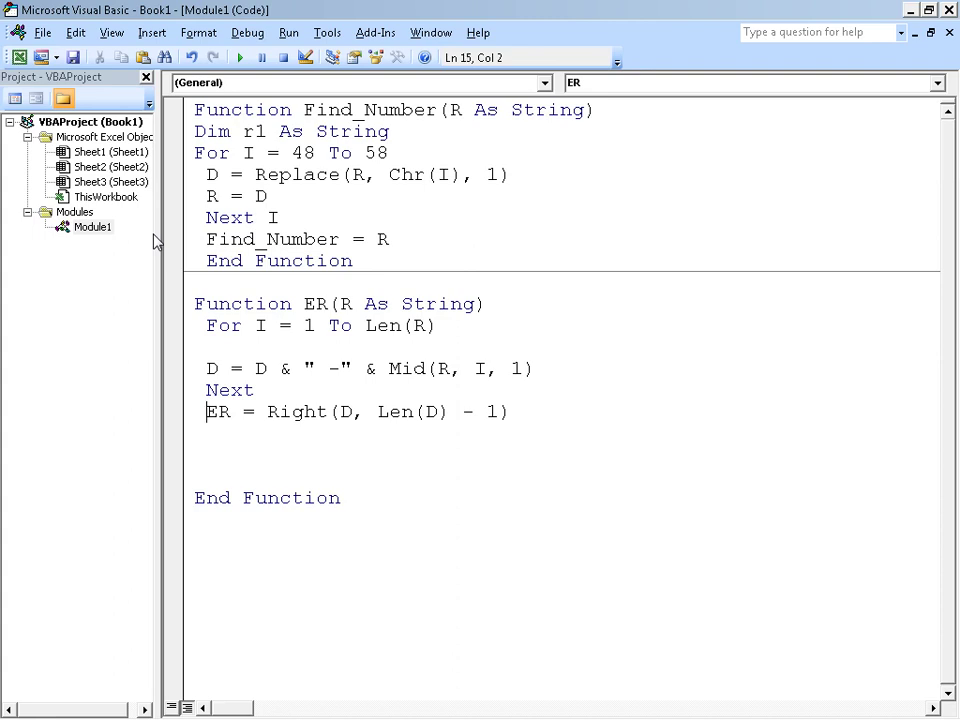
Make the line read D = Right(D, Len(D) - 1) and add ER = D below it.
key("Right")
key("Right")
key("BackSpace")
key("BackSpace")
type("D")
key("Return")
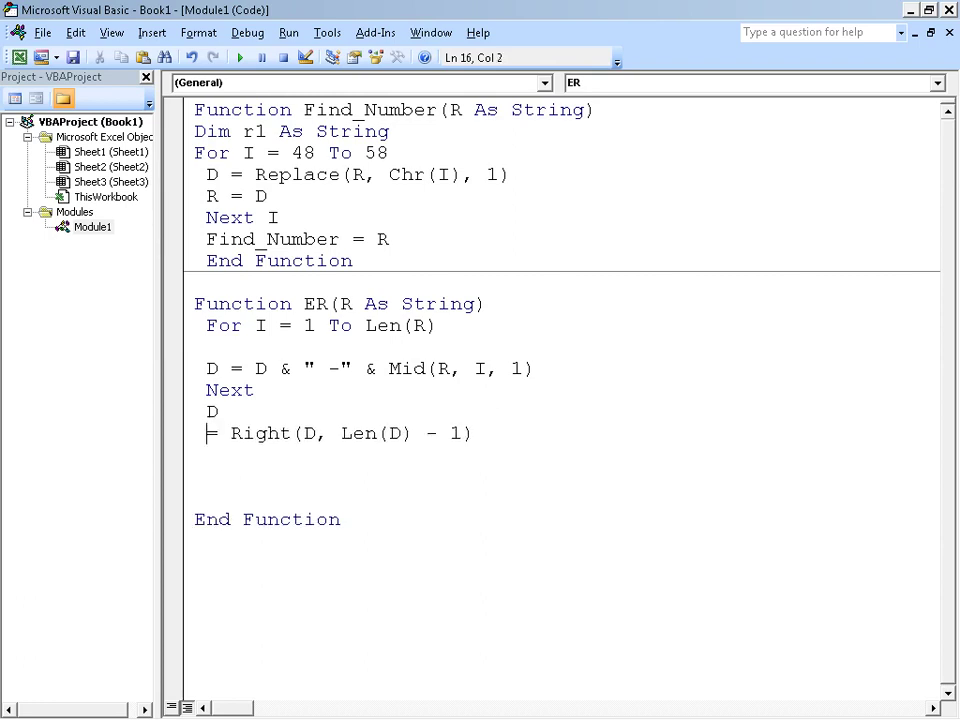
key("Left")
key("BackSpace")
key("Down")
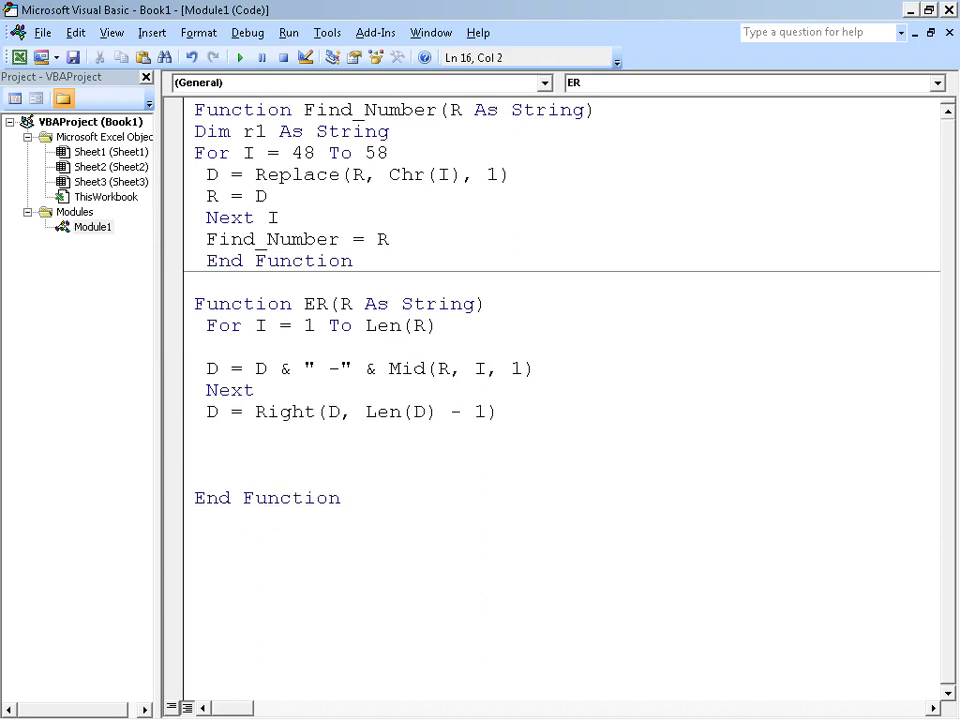
type("ER=")
type("D")
key("Return")
Recalculate B7 to check the trimmed ER result.
key("alt+F11")
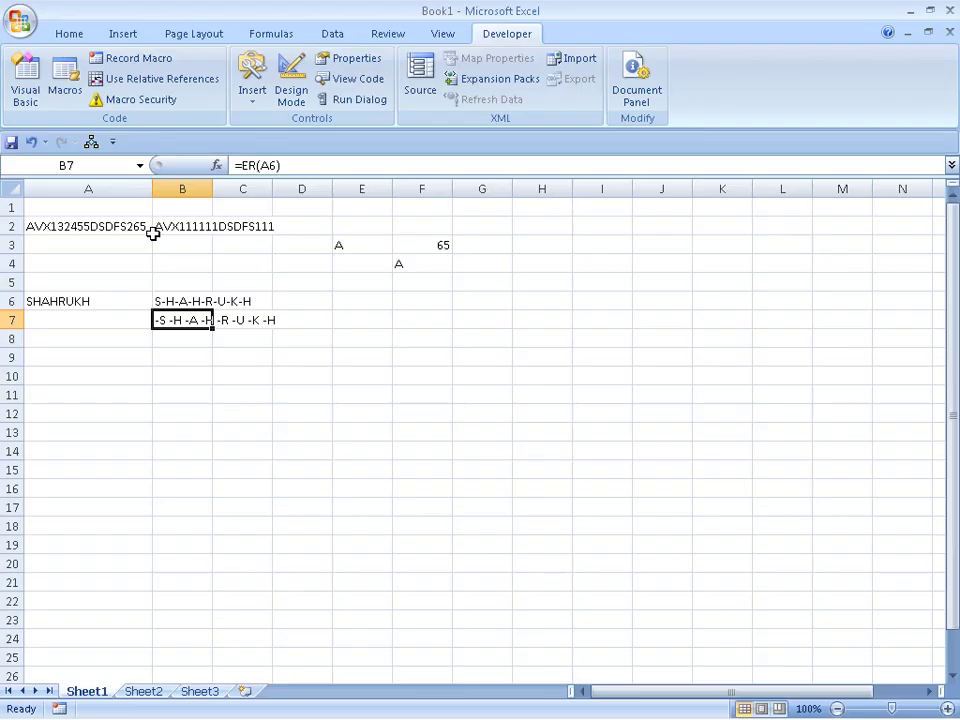
key("F2")
key("Return")
key("alt+F11")
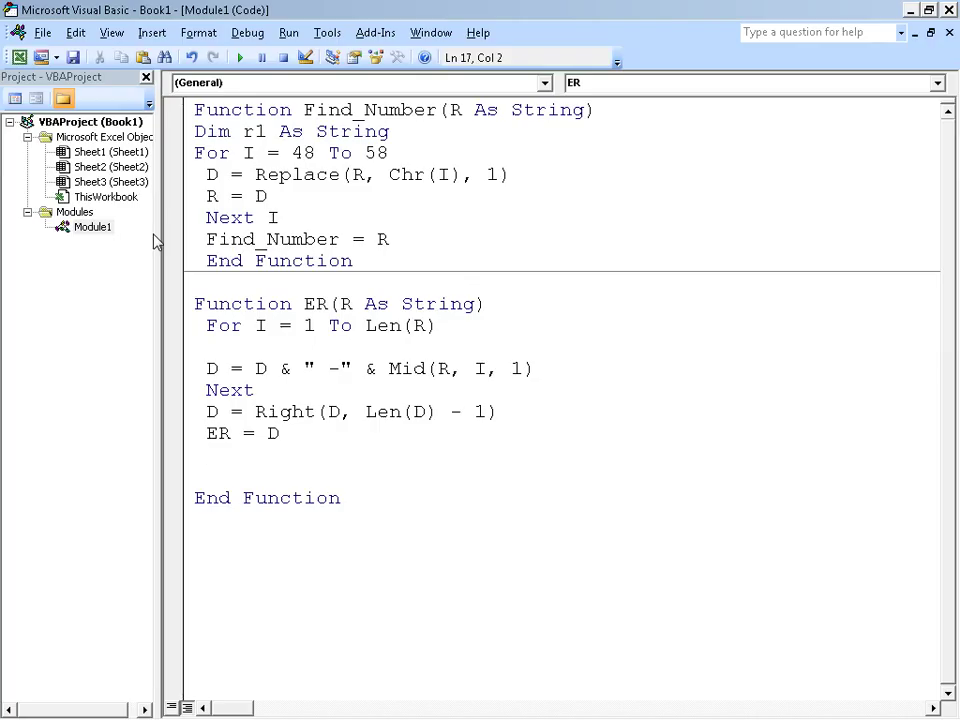
Retype the trimming line as D = Right(D, Len(D) - 1) and recalculate B7.
key("Left")
key("Right")
key("Up")
key("Left")
key("Right")
key("Right")
key("Right")
key("Right")
key("Right")
key("Right")
key("Right")
key("Right")
key("Right")
key("End")
key("BackSpace")
key("BackSpace")
key("BackSpace")
key("BackSpace")
key("BackSpace")
key("BackSpace")
key("BackSpace")
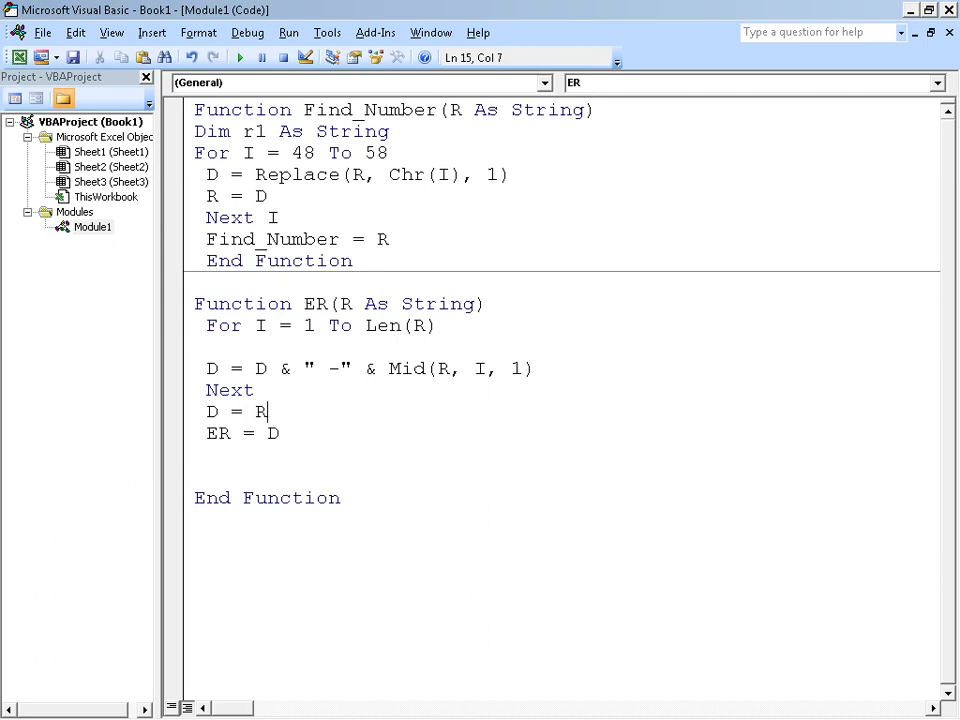
type("IG")
type("HT(")
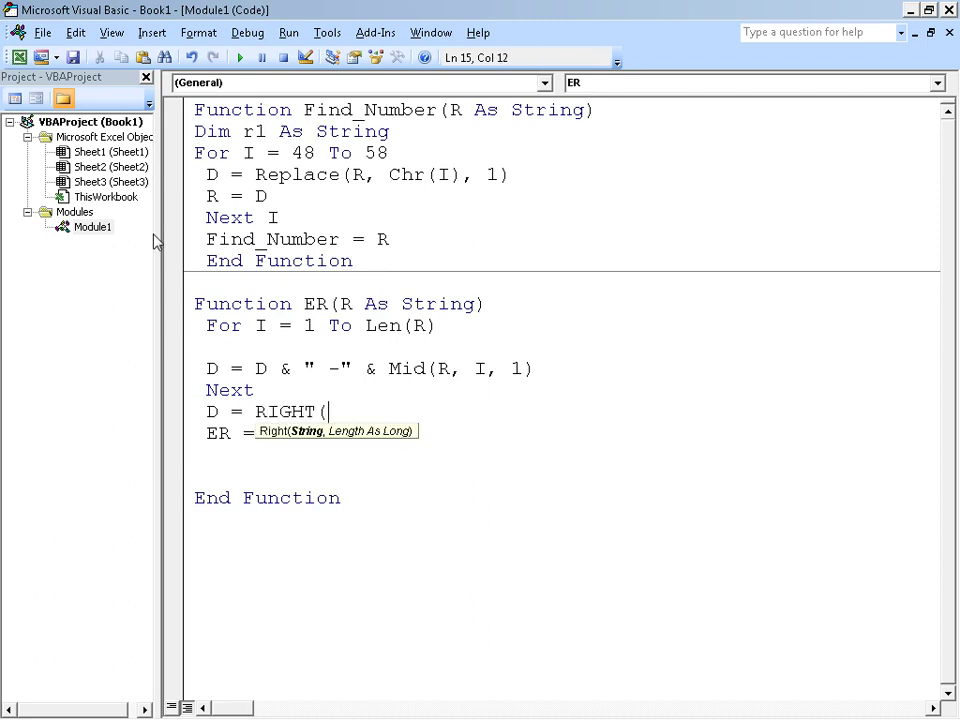
type("D,")
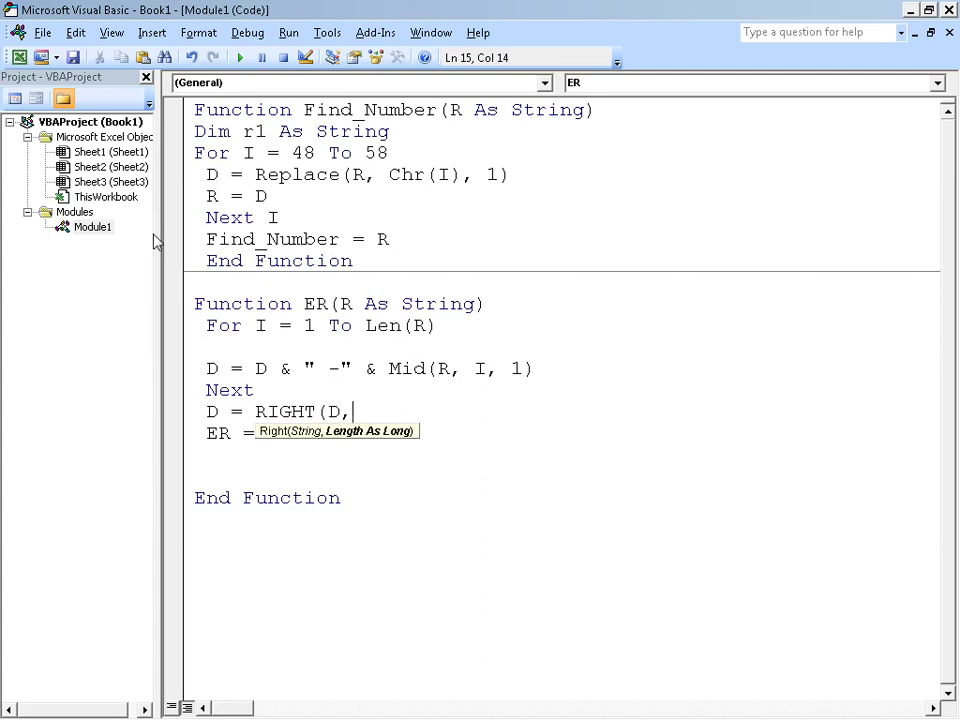
type("LEN(")
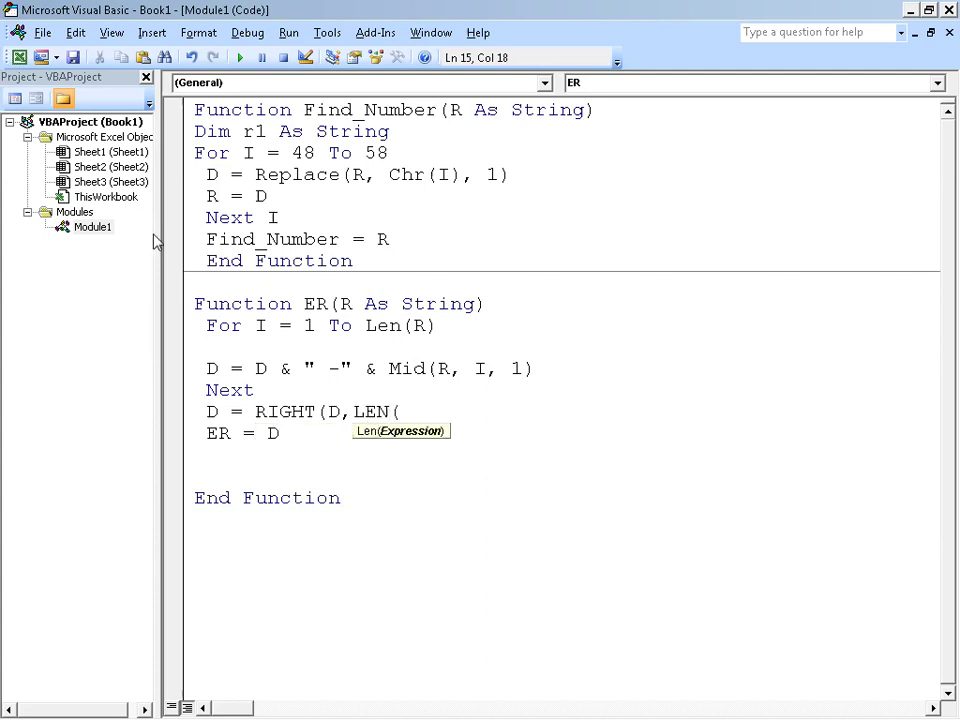
type("D)-1")
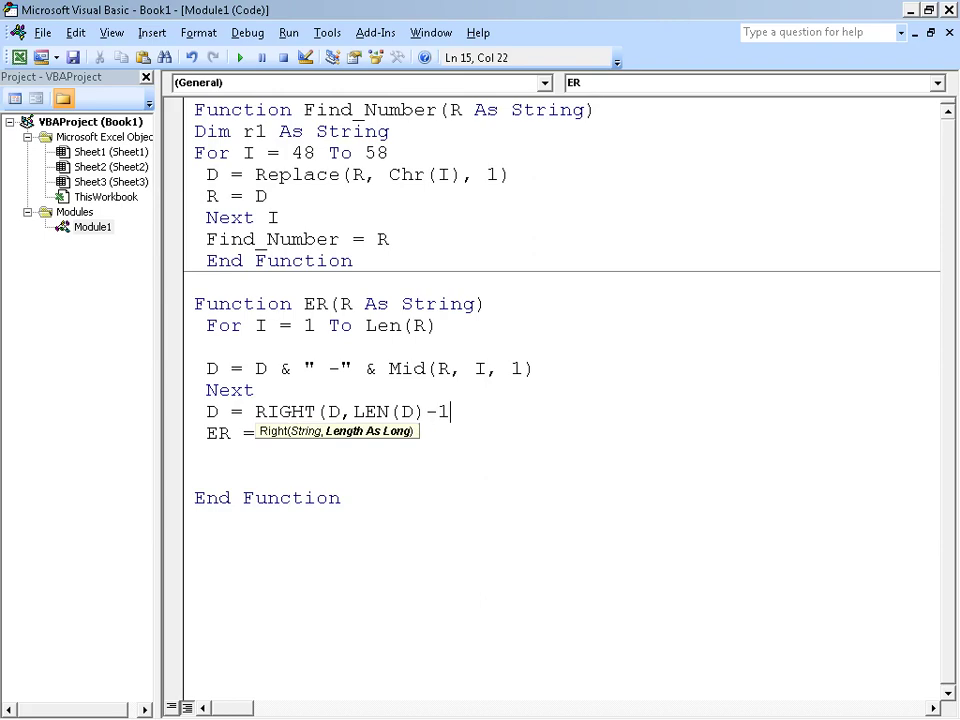
type(")")
key("Down")
key("alt+Tab")
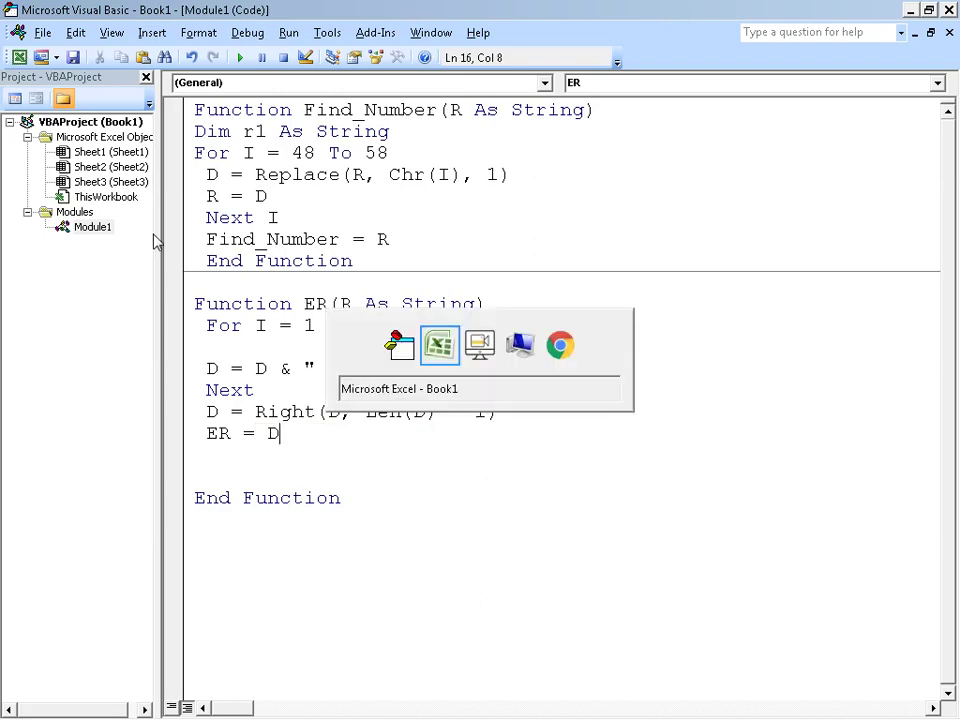
key("Return")
Reselect B7 and move the cursor into Len(D) - 1 on the trimming line.
key("Up")
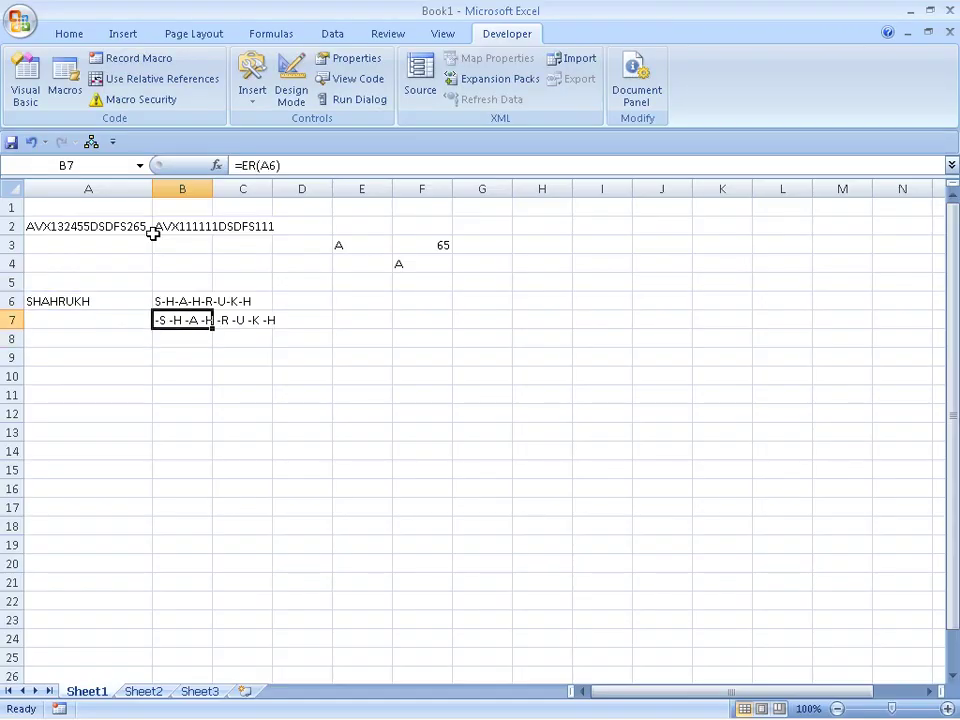
key("alt+Tab")
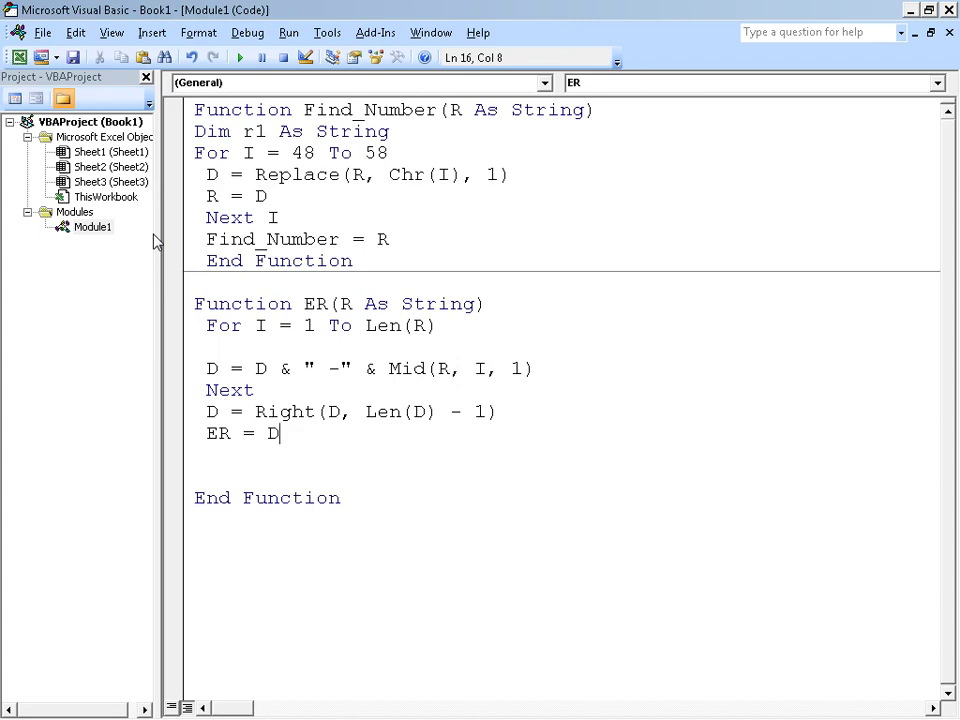
key("alt+Tab")
key("alt+Tab")
key("Up")
key("End")
key("Left")
key("Left")
key("Left")
key("Left")
key("Left")
key("Left")
Clear B7 and B6, then enter =ER(A6) in B6.
key("alt+F11")
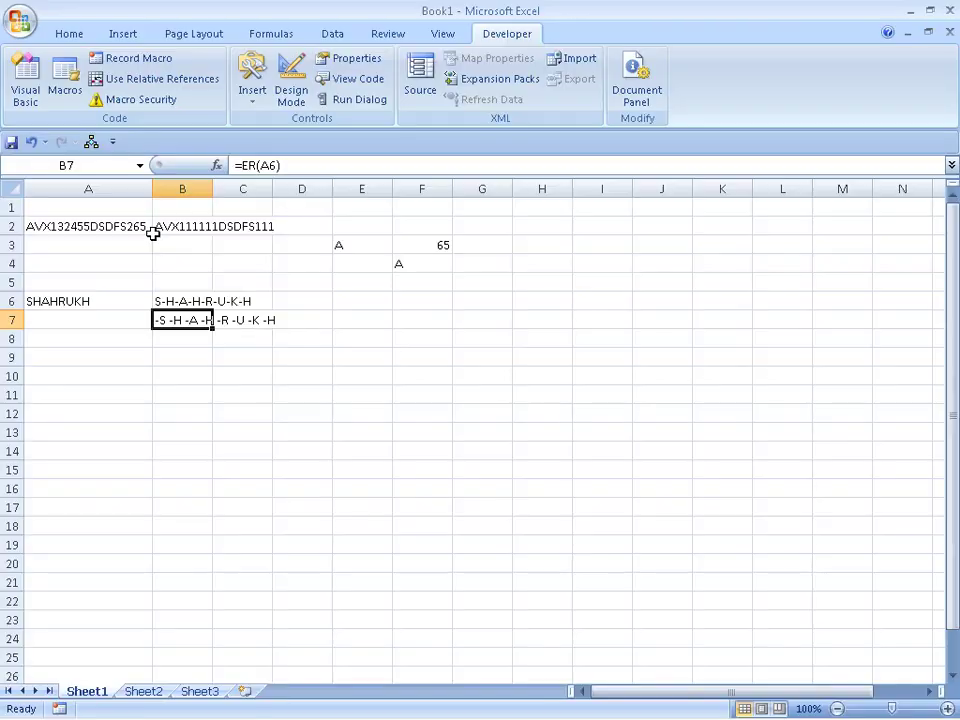
key("Return")
key("Up")
key("Delete")
key("Up")
key("Delete")
type("=")
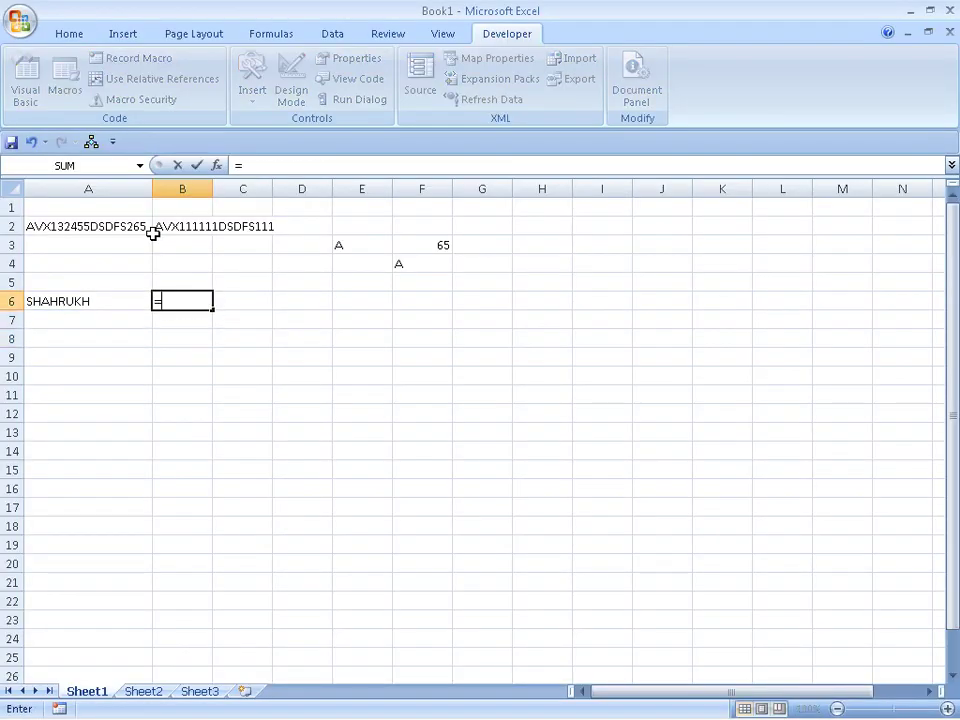
type("ER(A6)")
key("Return")
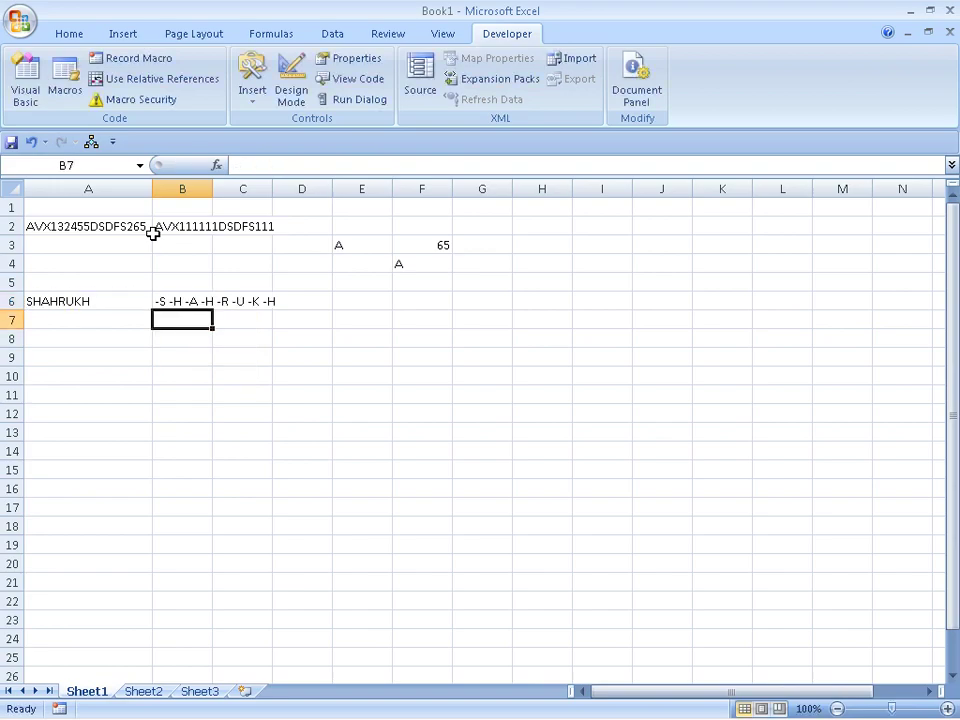
key("Up")
Compare B6's result against the ER code, leaving the cursor after Right.
key("alt+F11")
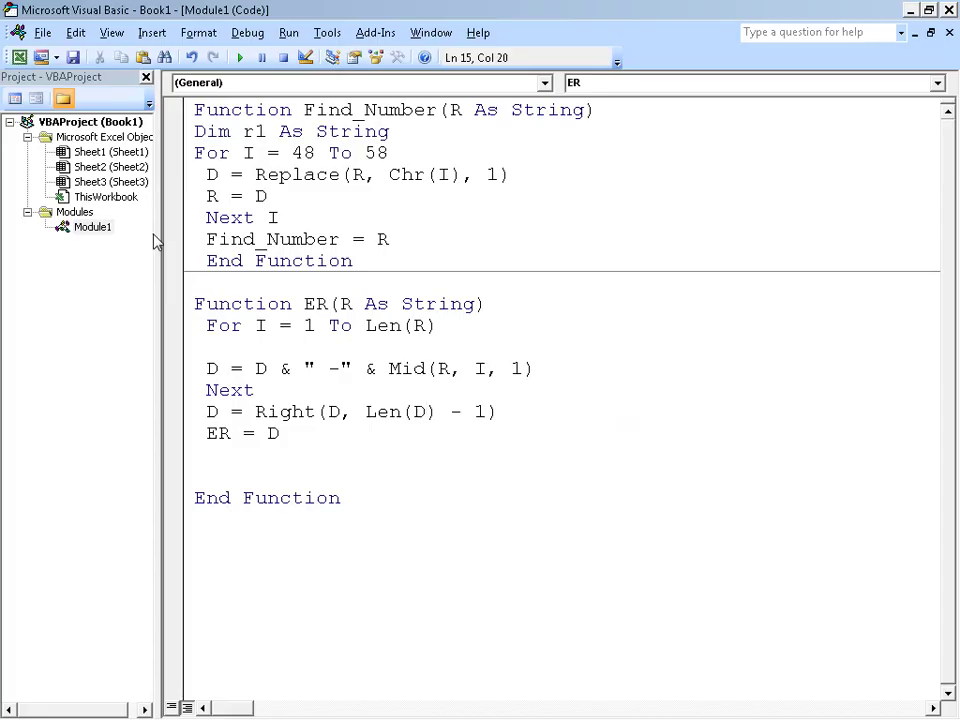
key("alt+F11")
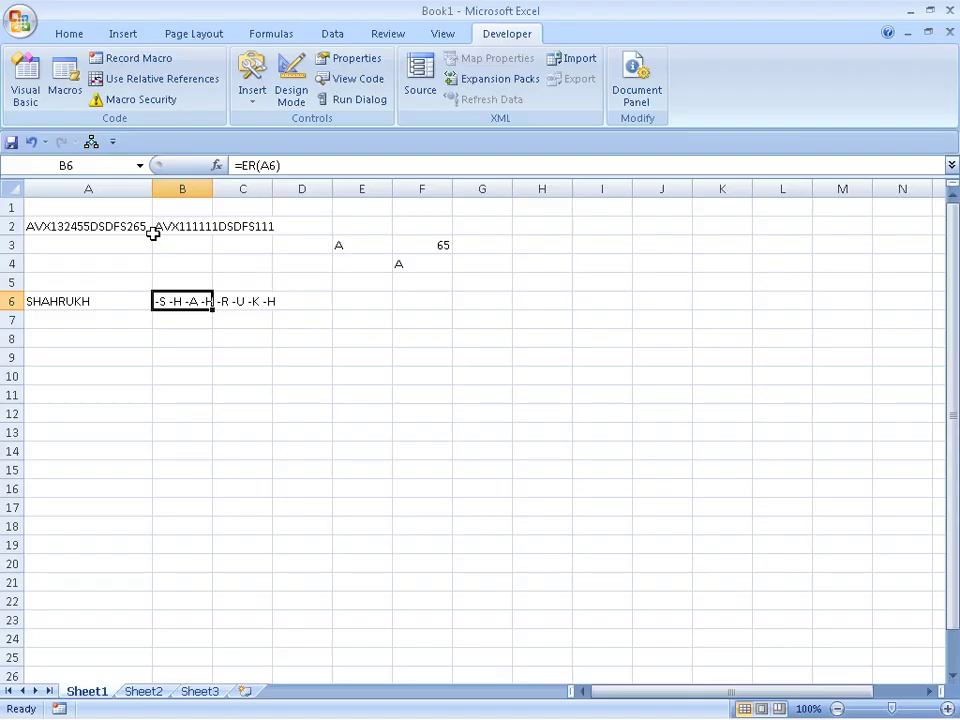
key("alt+F11")
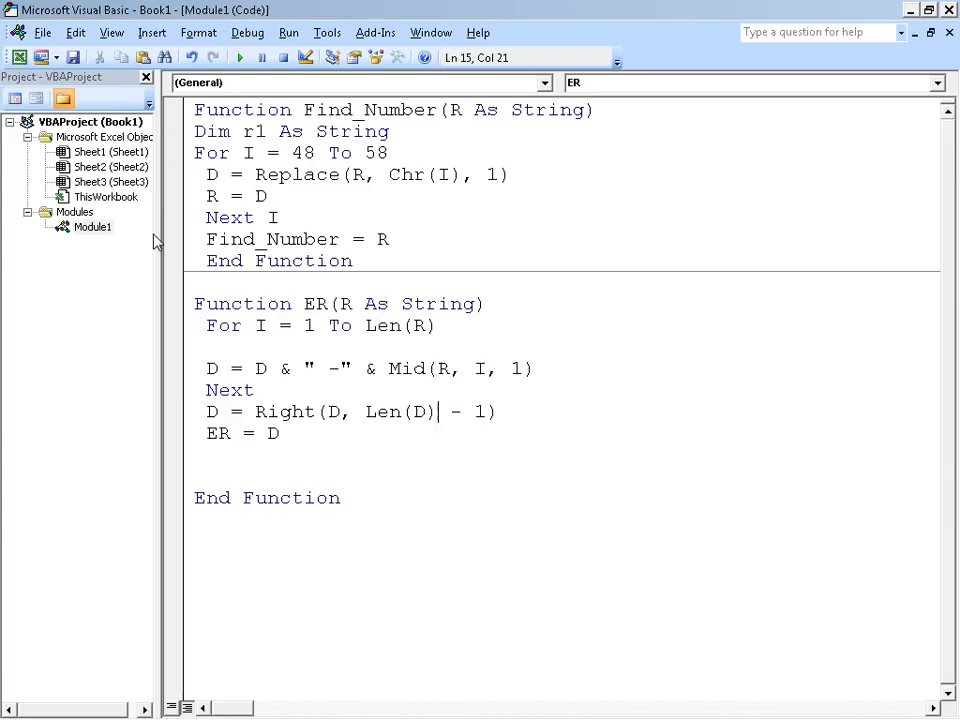
key("alt+Tab")
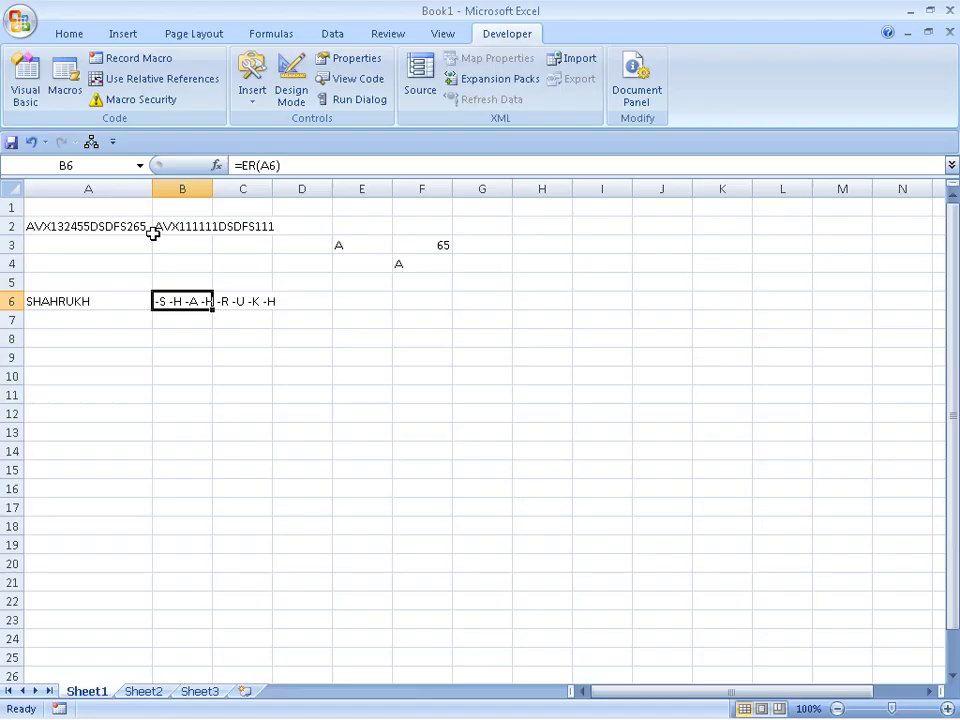
key("alt+Tab")
key("alt")
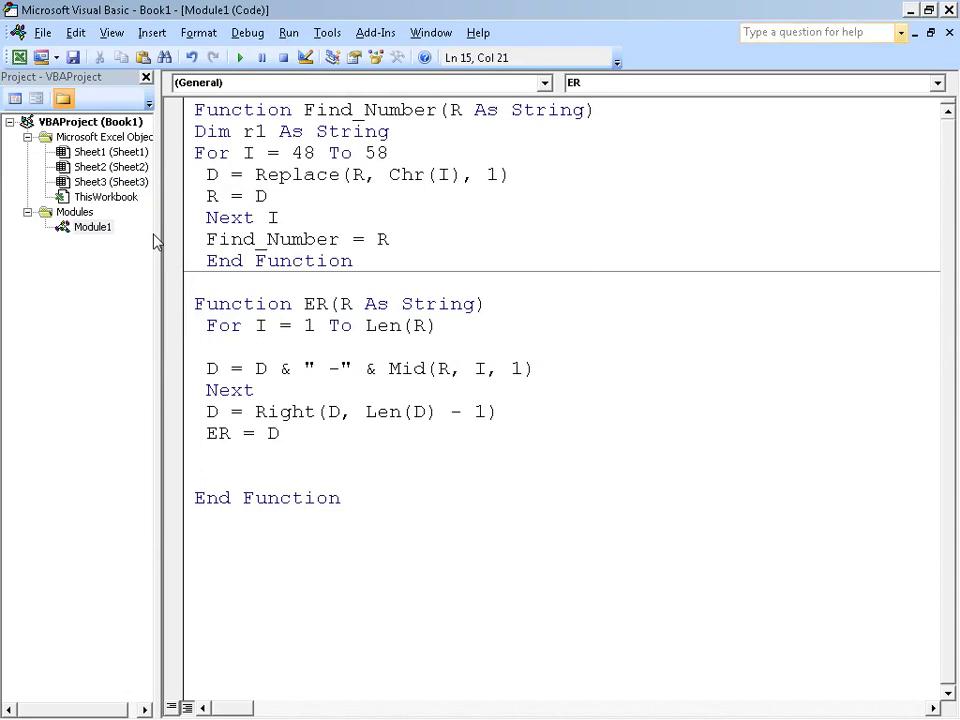
key("Right")
key("Left")
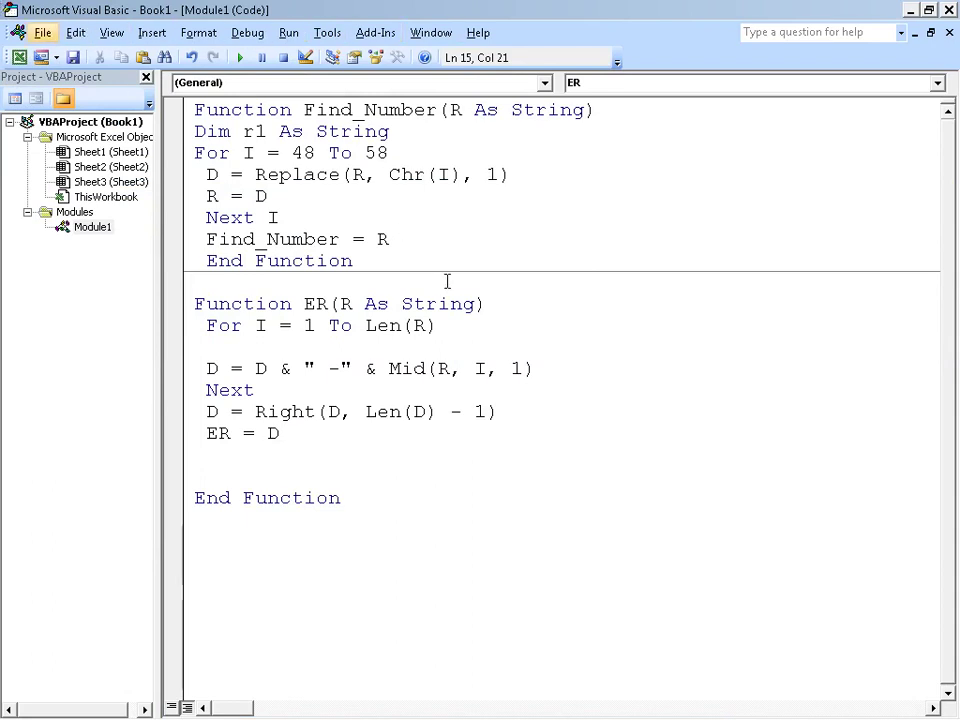
key("Escape")
Swap Right for Left on the trimming line and recalculate B6.
left_click(310, 413)
key("BackSpace")
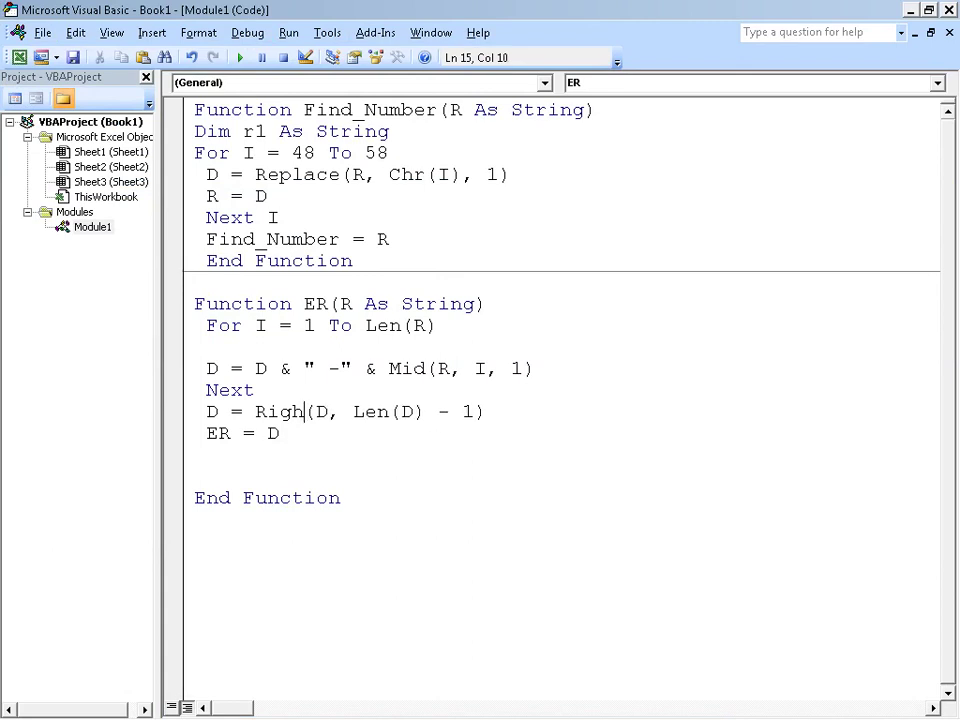
key("BackSpace")
key("BackSpace")
key("BackSpace")
key("BackSpace")
type("LEFT")
key("Down")
key("alt+Tab")
key("Return")
key("Up")
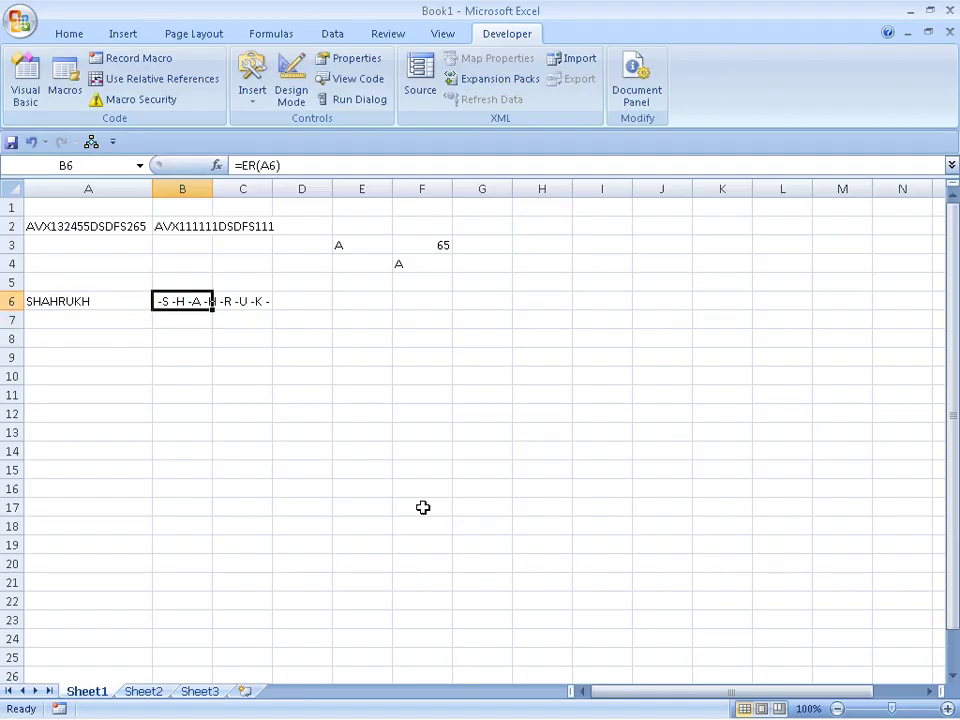
key("alt+Tab")
Change Left back to Right on the trimming line.
key("Up")
key("BackSpace")
key("BackSpace")
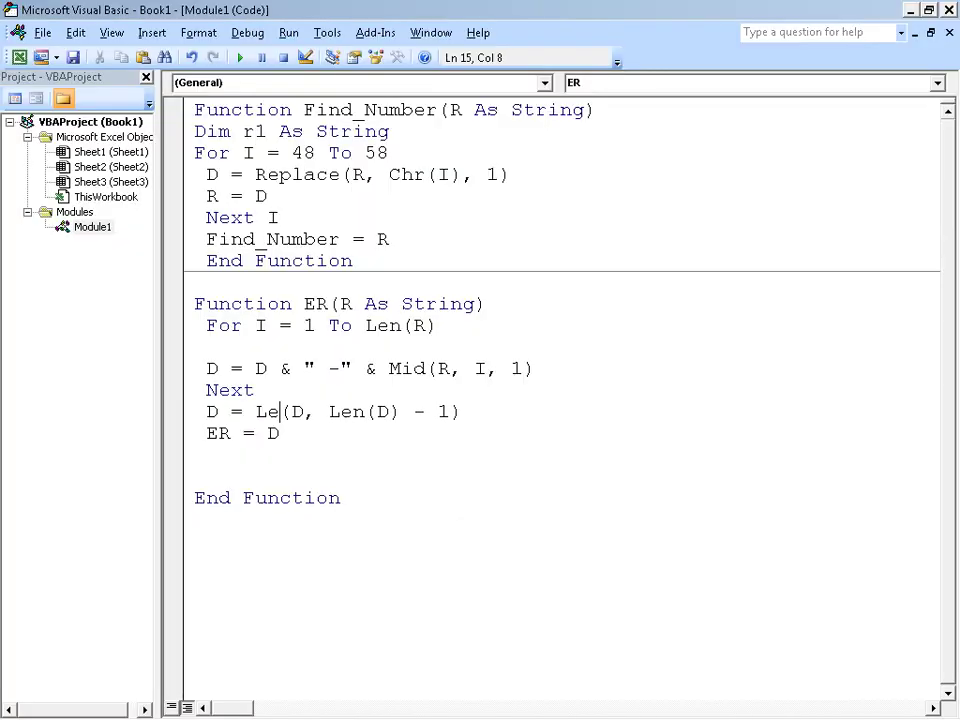
key("BackSpace")
key("BackSpace")
type("RIGT")
key("BackSpace")
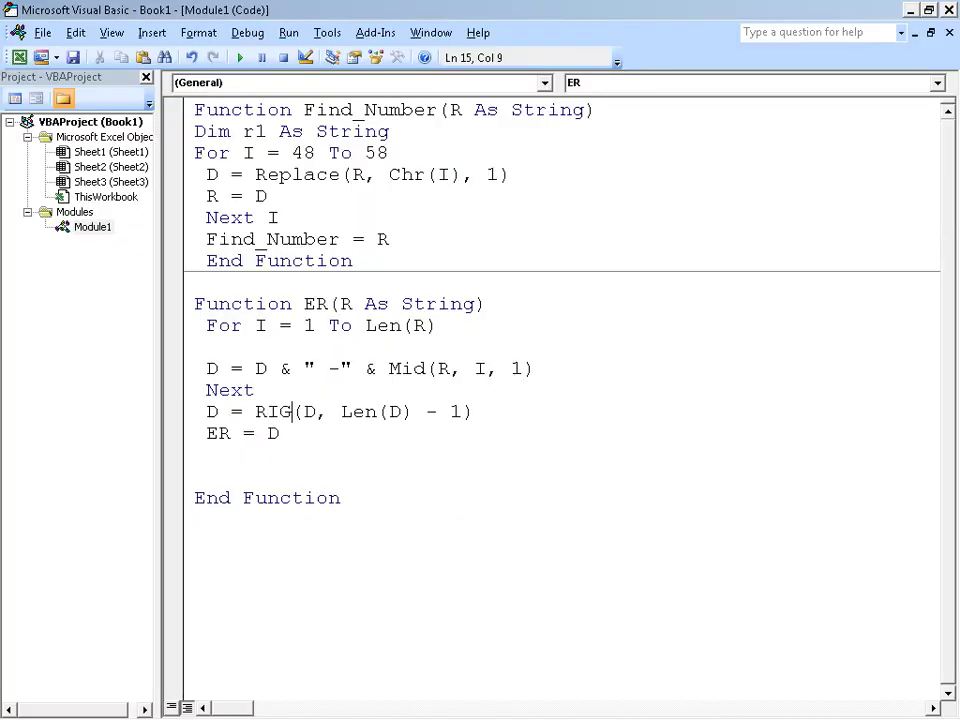
type("HT")
key("Down")
key("Up")
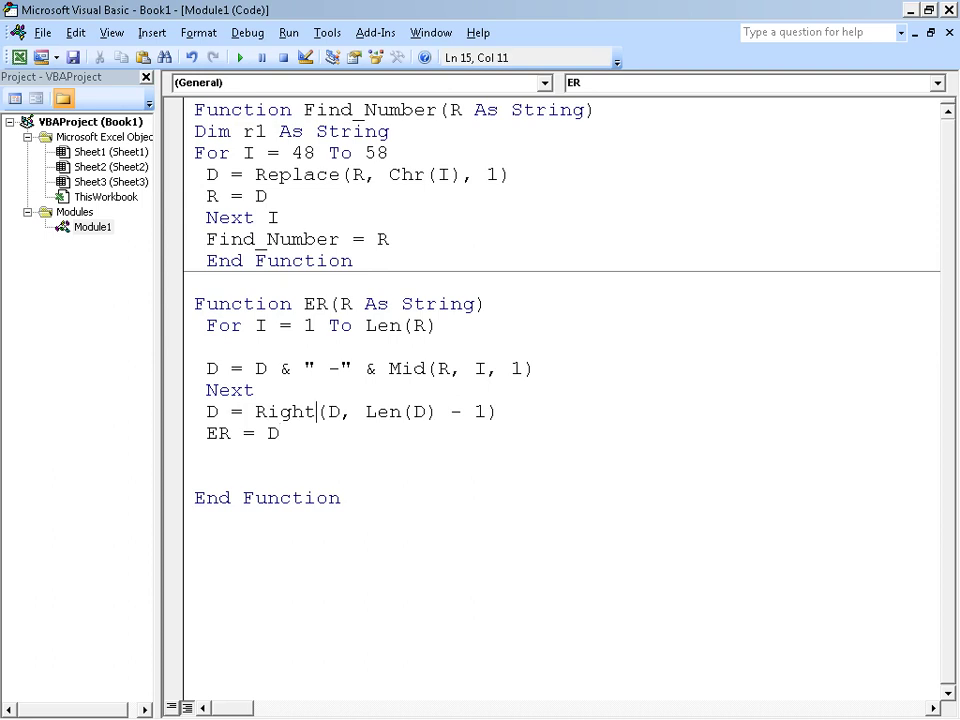
key("Right")
Retype the minus sign so the expression reads Len(D) - 1.
left_click(462, 411)
key("End")
key("Left")
key("BackSpace")
key("BackSpace")
key("End")
key("Left")
key("Left")
type("-")
key("Down")
left_click(366, 412)
Recalculate B6's =ER(A6) to confirm it shows -S -H -A -H -R -U -K -H.
key("alt+F11")
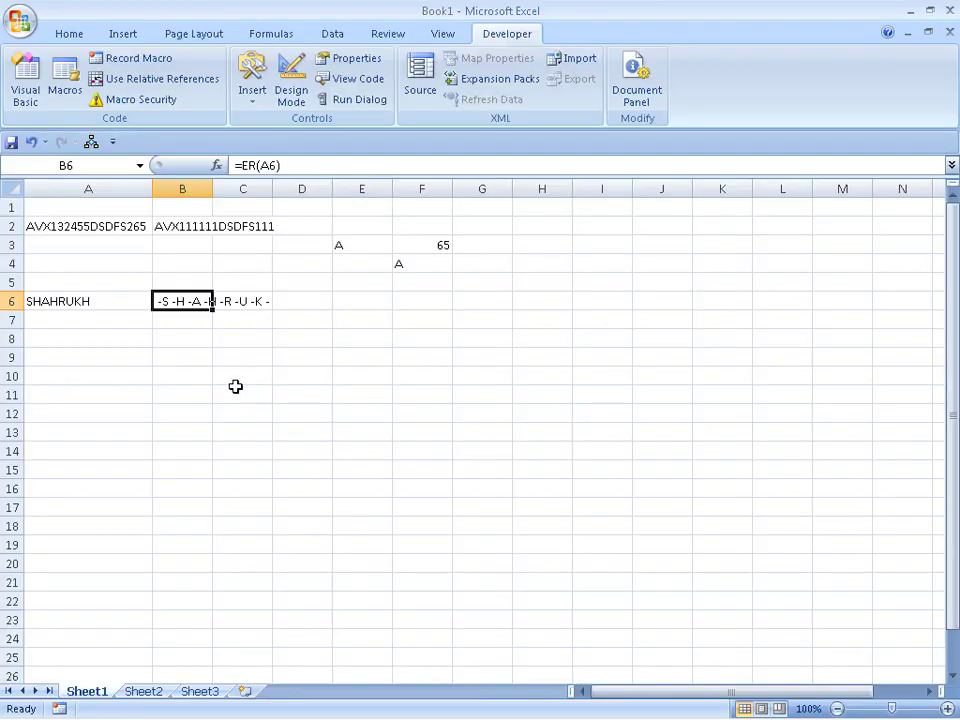
key("Return")
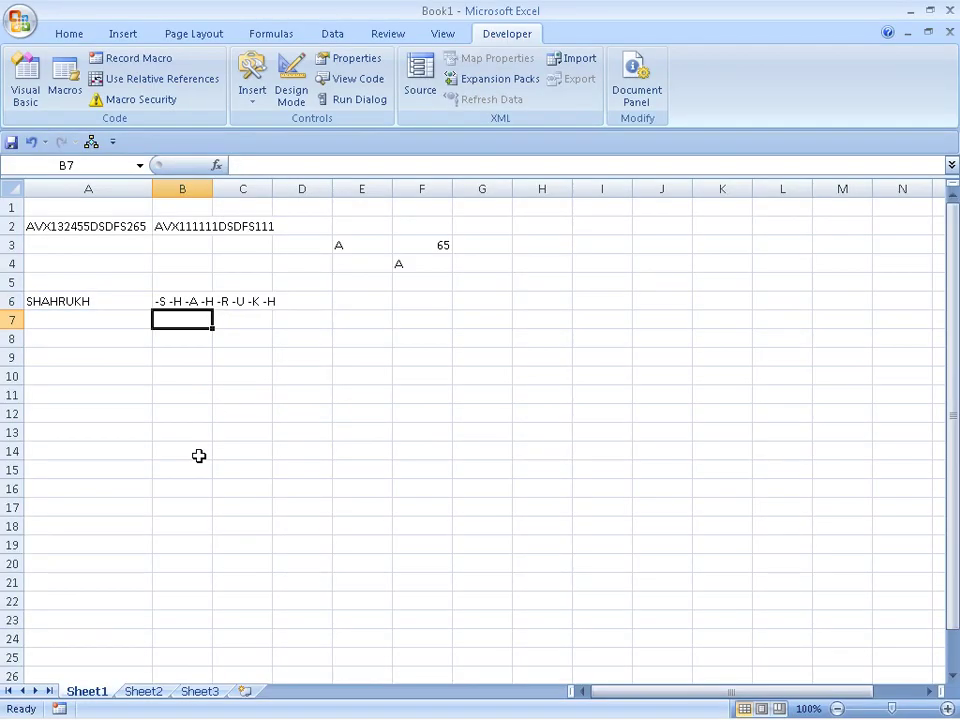
key("alt+F11")
key("Left")
key("Left")
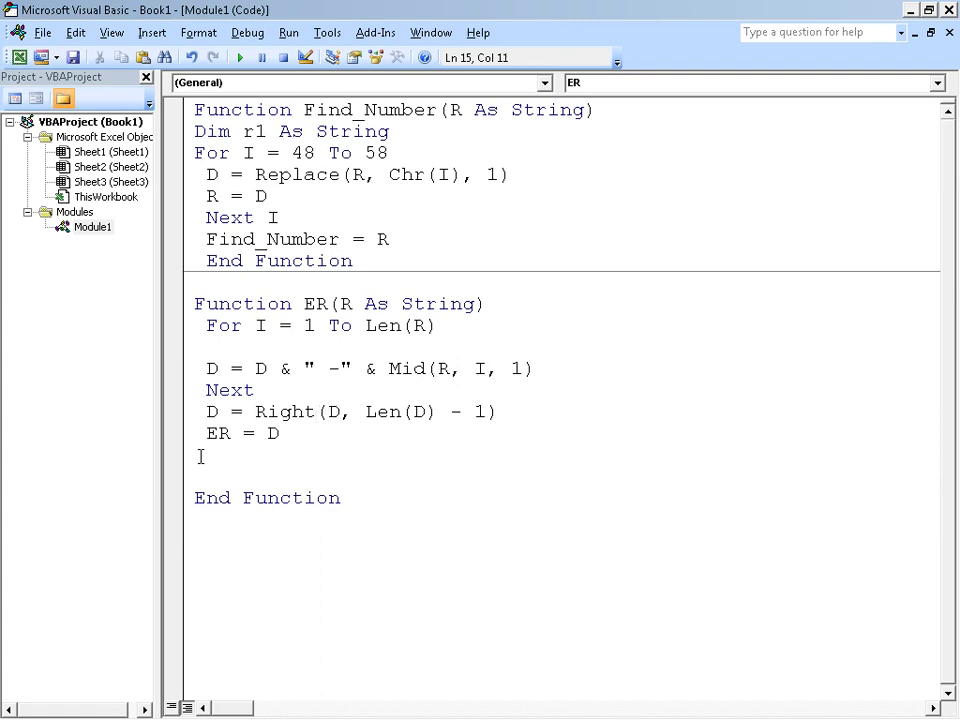
key("alt+F11")
key("Up")
key("F2")
key("Return")
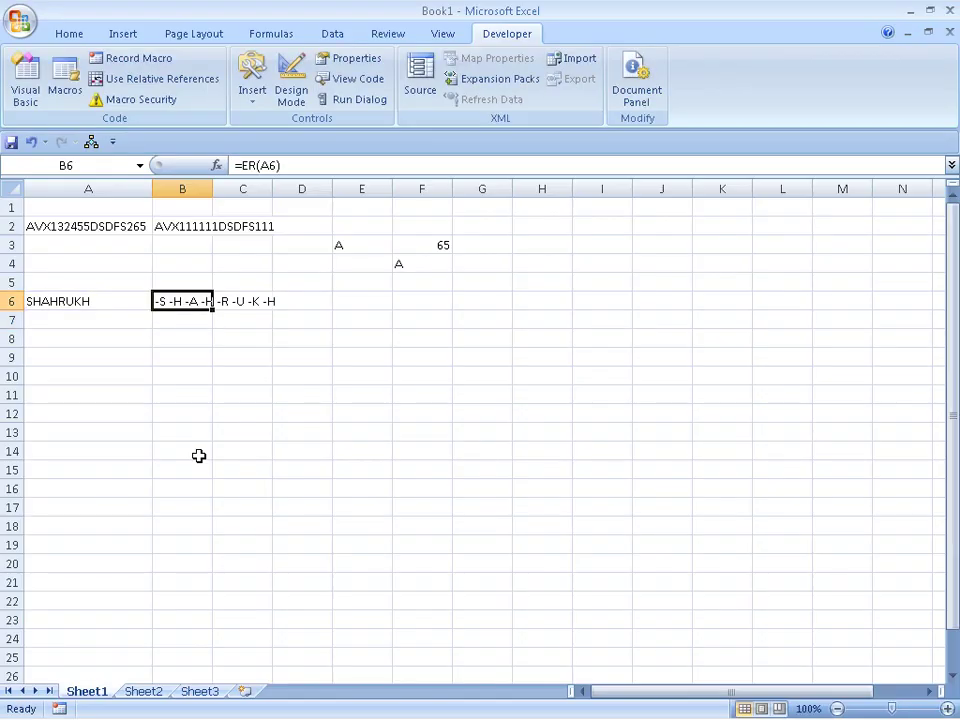
key("F2")
key("alt+Tab")
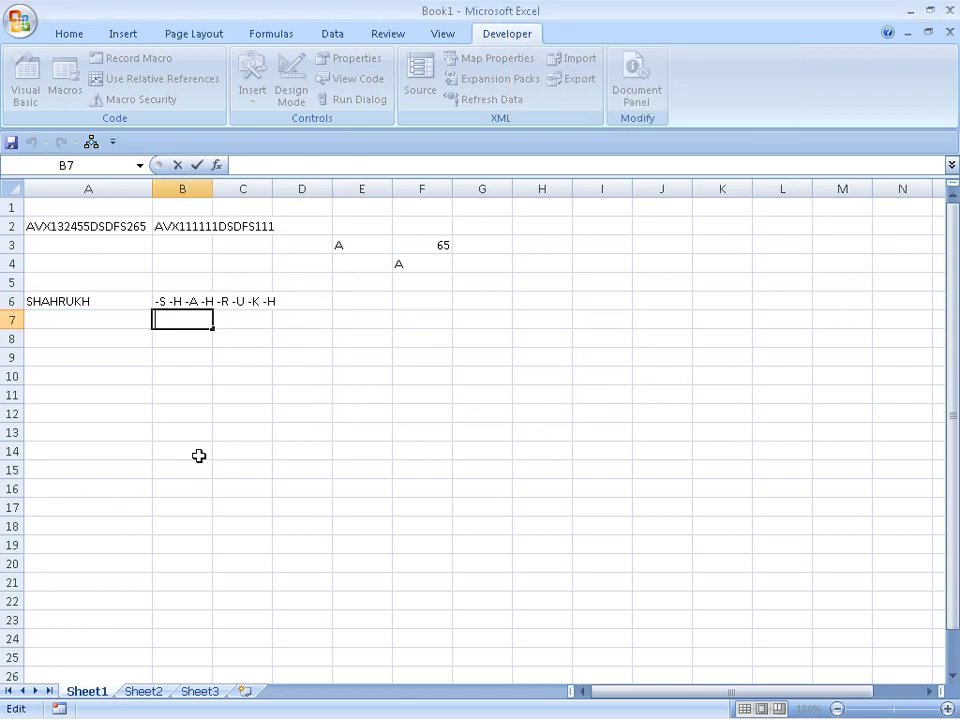
key("alt+Tab")
Select the Right(D, Len(D) - 1) expression and open, then cancel, the Macros list.
key("alt+Tab")
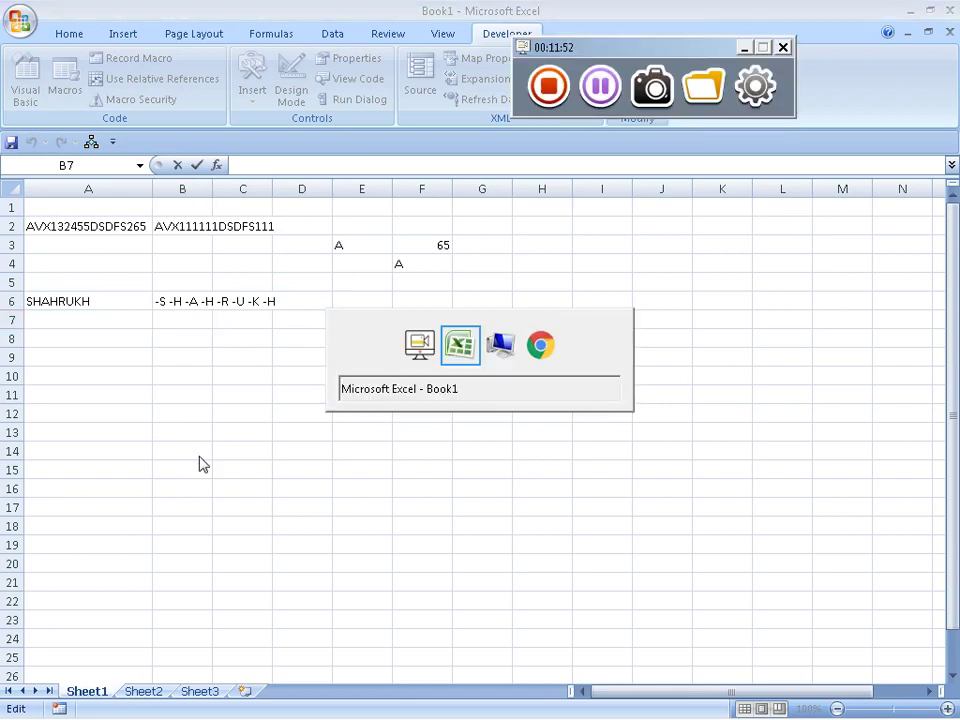
key("alt+Tab")
key("alt+Tab")
key("alt+Tab")
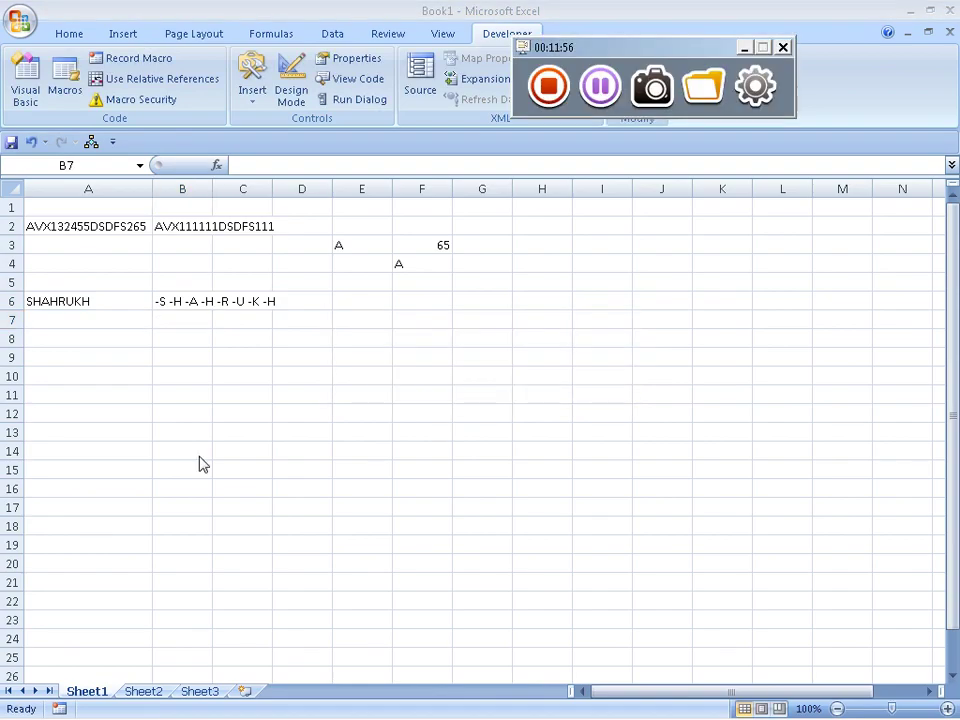
key("alt+Tab")
key("alt+Tab")
key("alt+Tab")
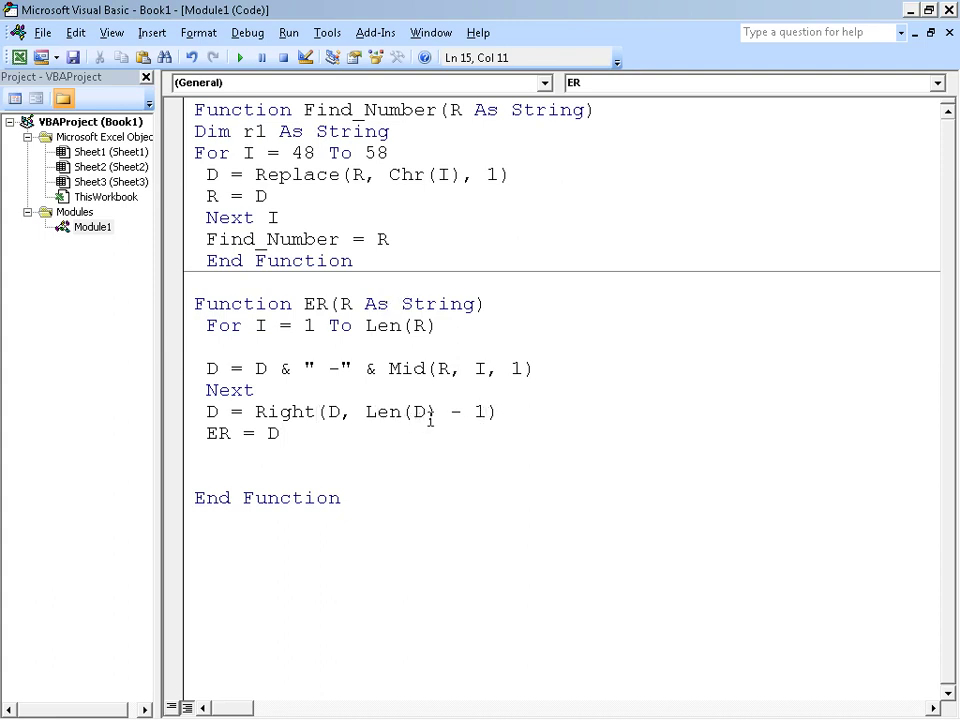
left_click_drag(496, 413, 268, 418)
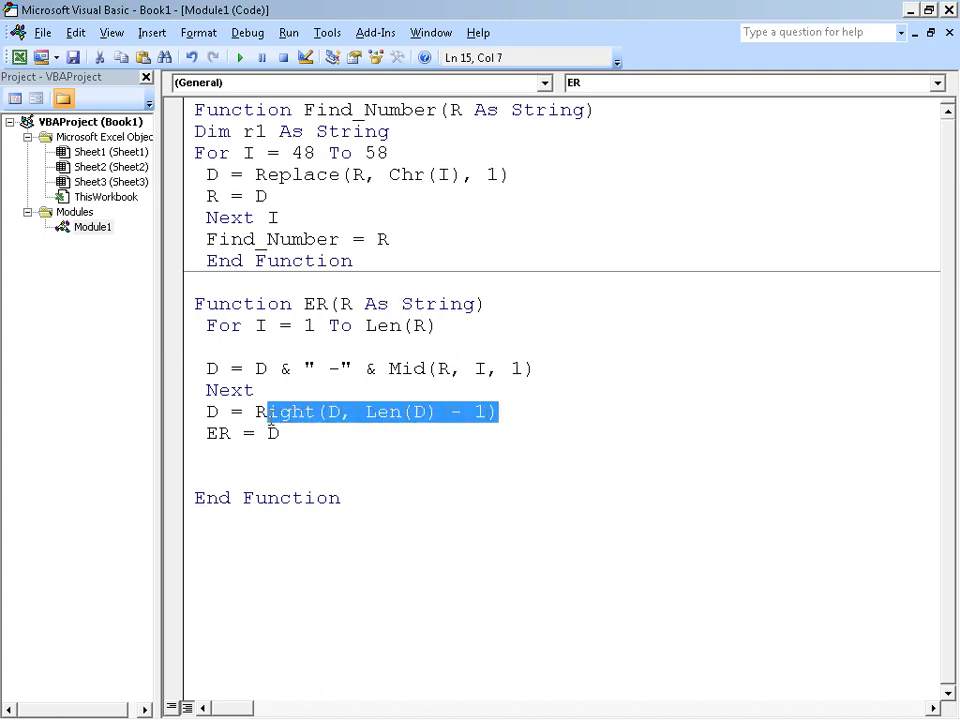
left_click(240, 57)
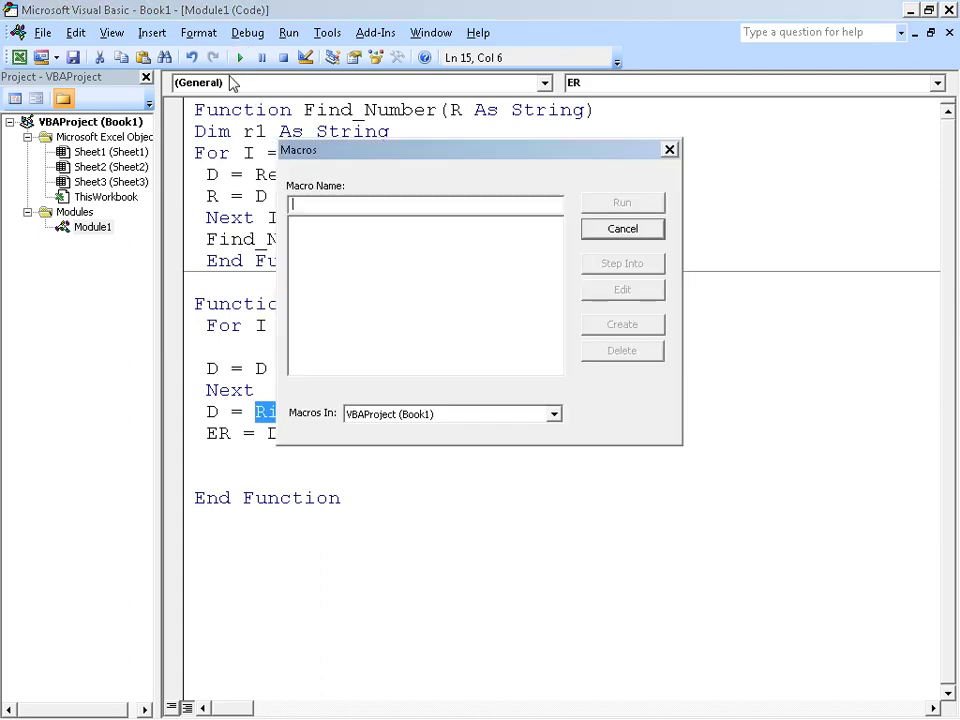
left_click(622, 229)
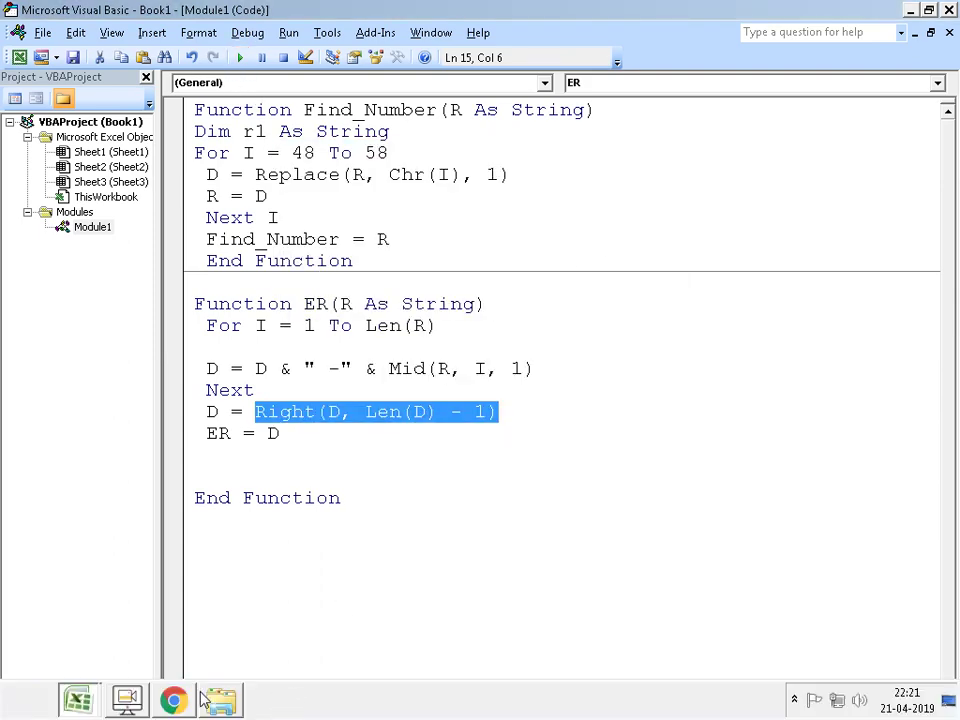
left_click(207, 700)
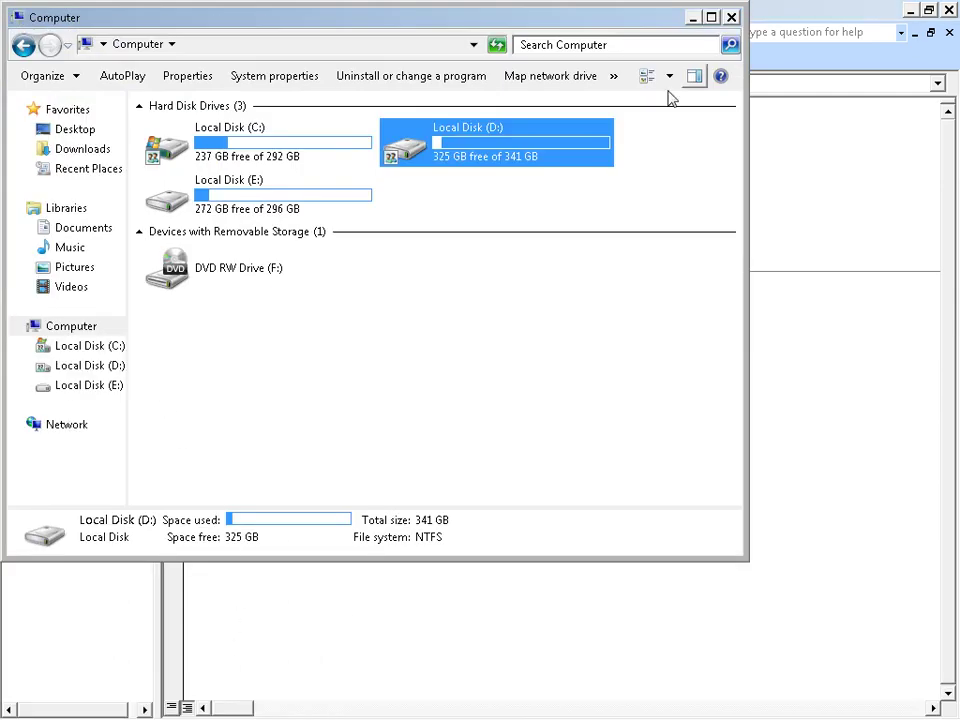
left_click(731, 17)
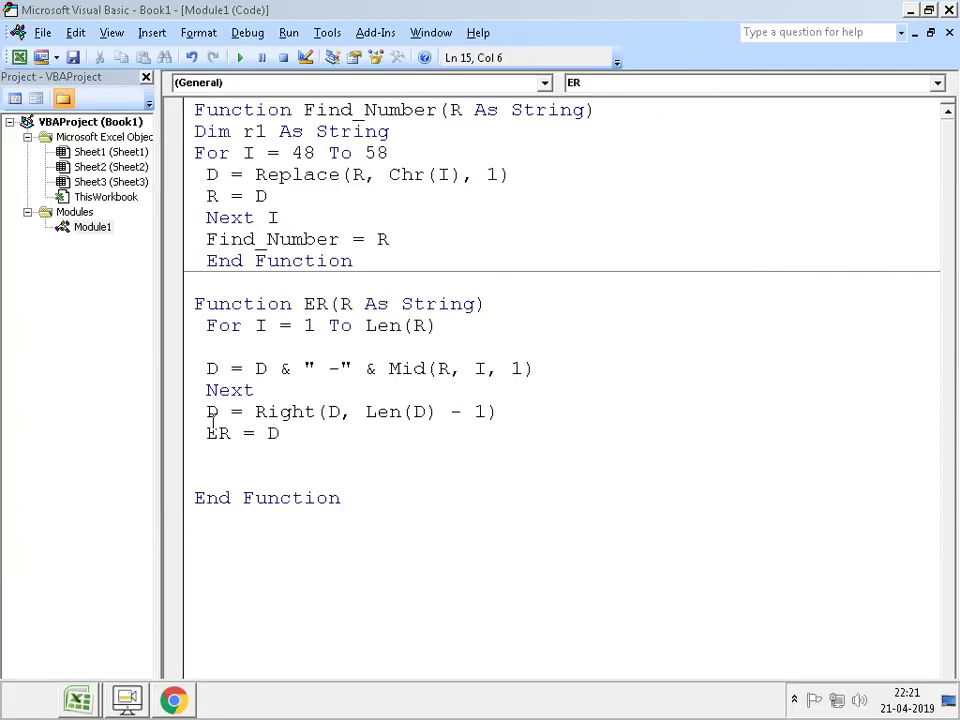
left_click(349, 433)
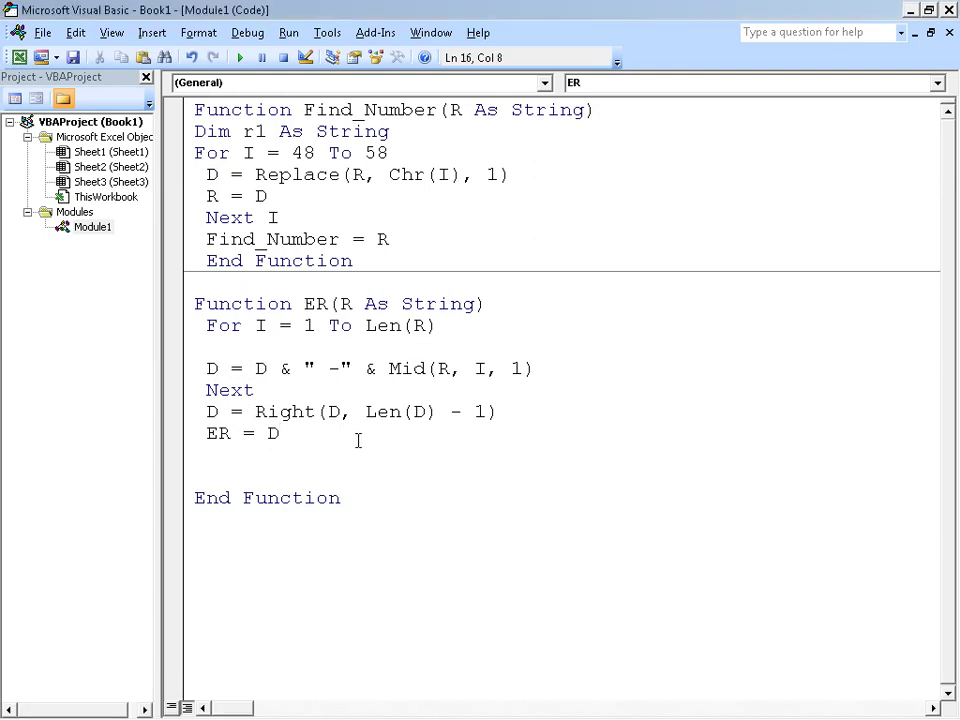
left_click_drag(358, 440, 156, 317)
left_click(305, 429)
key("super+Right")
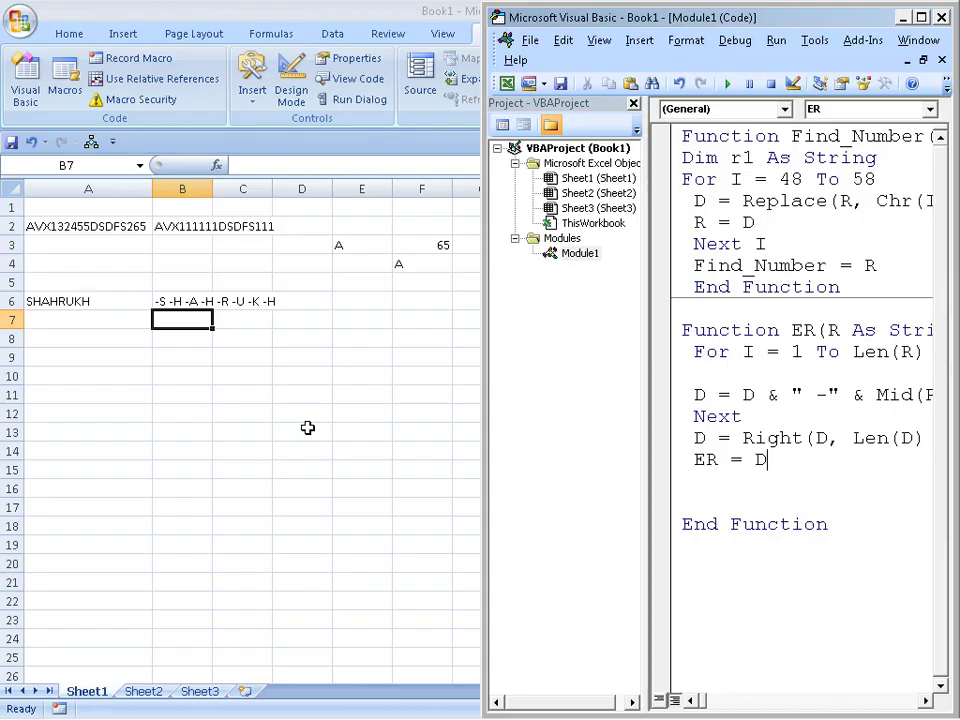
key("alt+Tab")
key("F2")
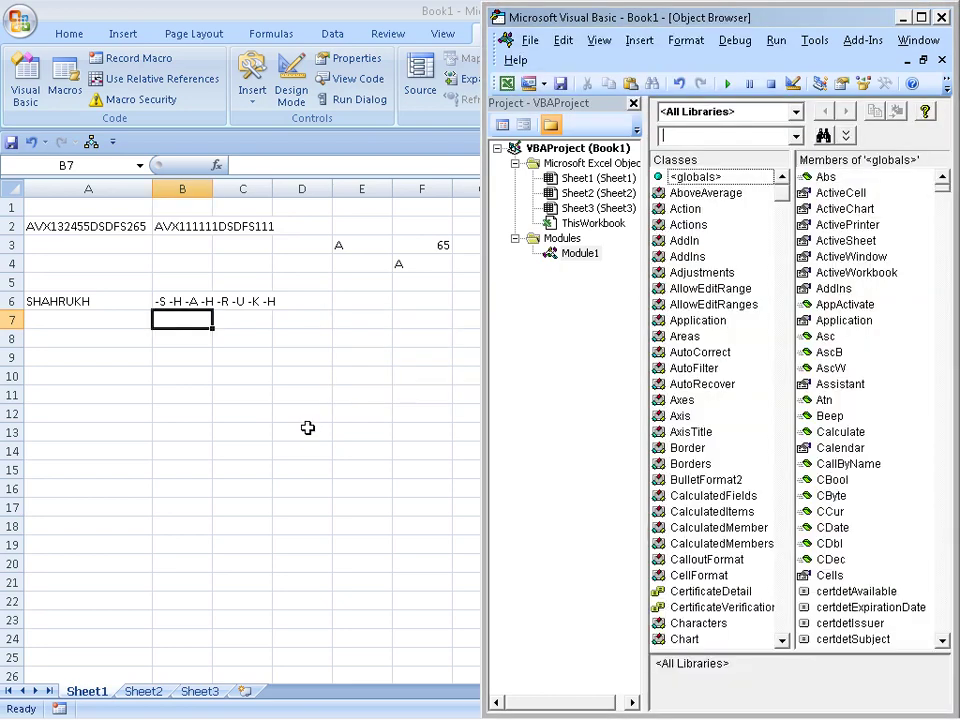
left_click(942, 61)
key("super+Up")
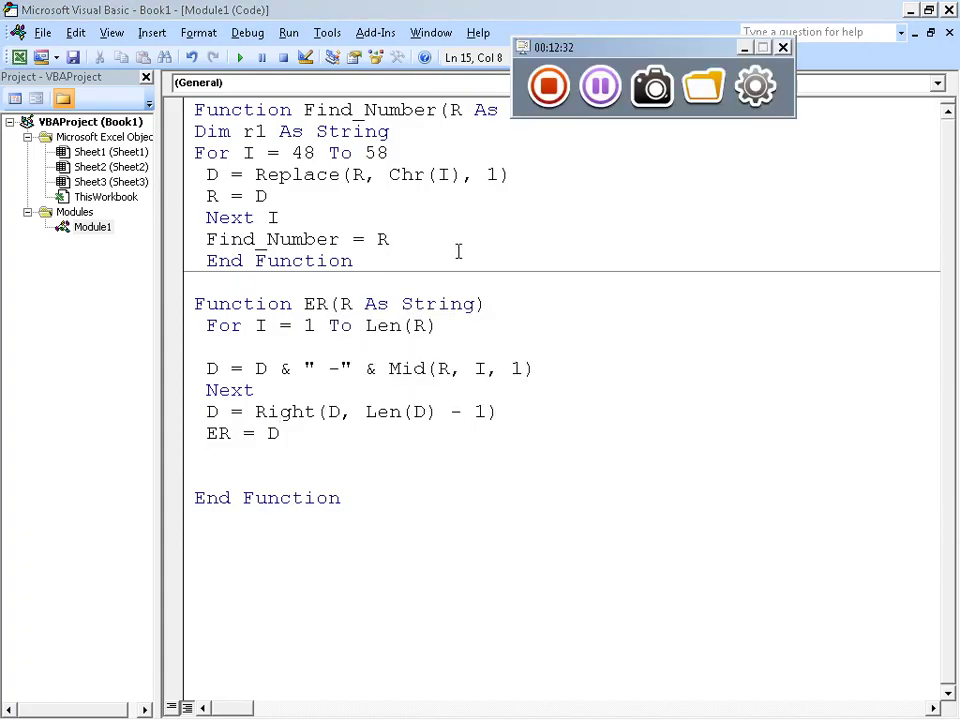
key("alt+Tab")
key("Tab")
left_click(180, 300)
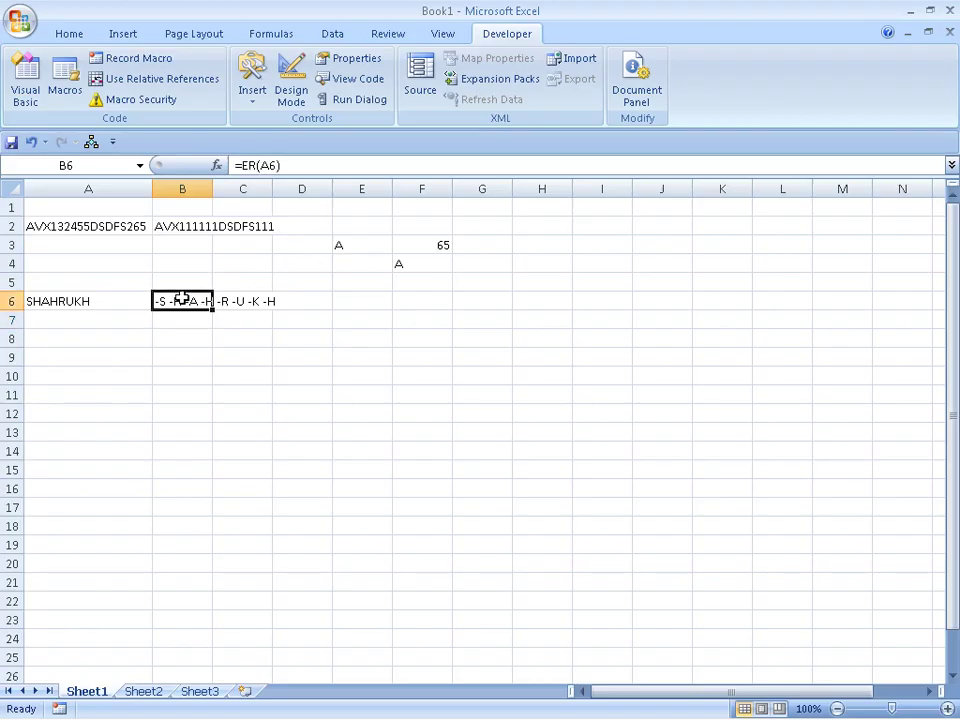
key("F2")
key("Return")
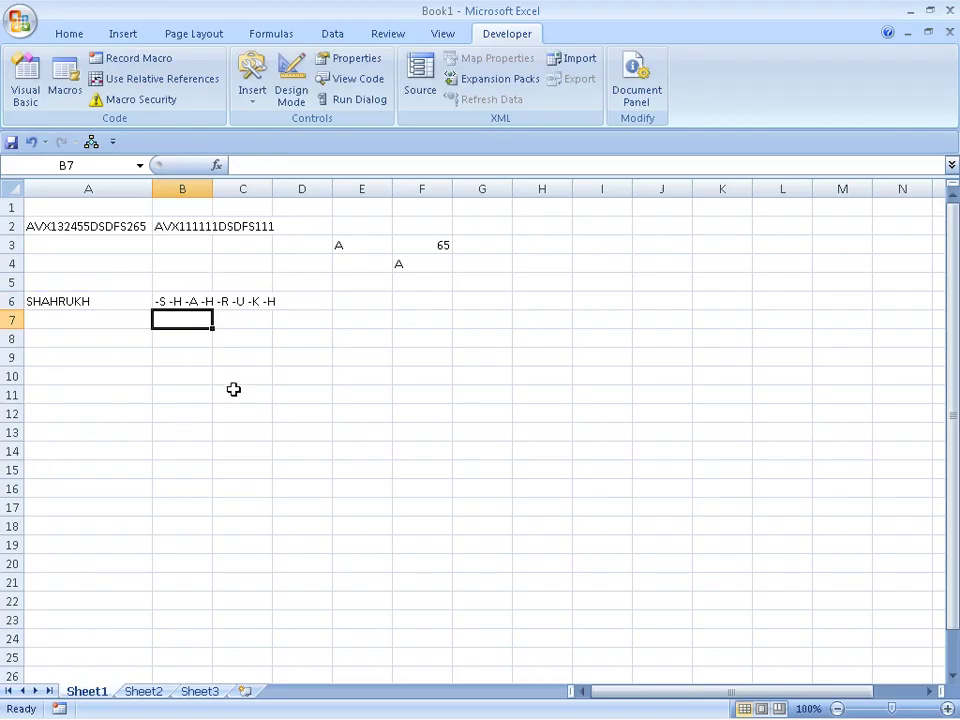
left_click(186, 282)
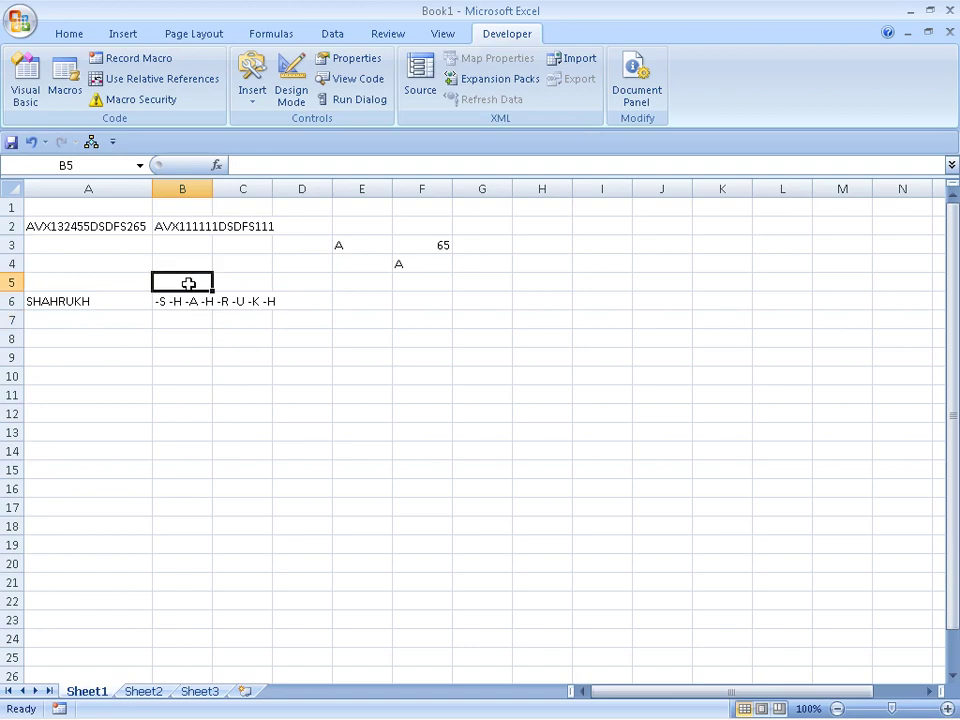
left_click(28, 80)
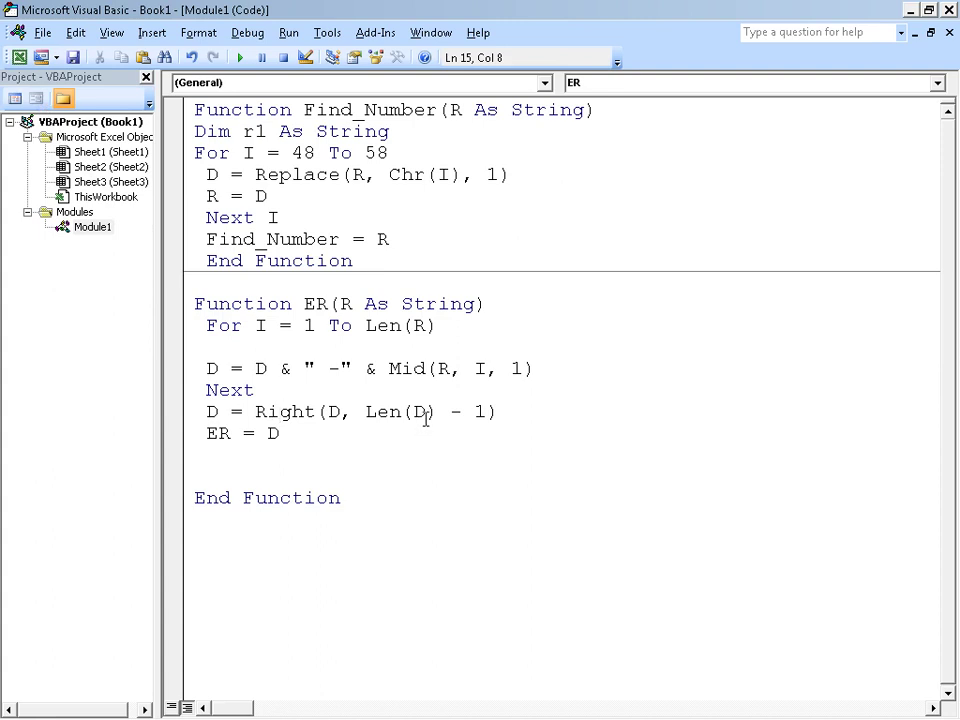
left_click(426, 418)
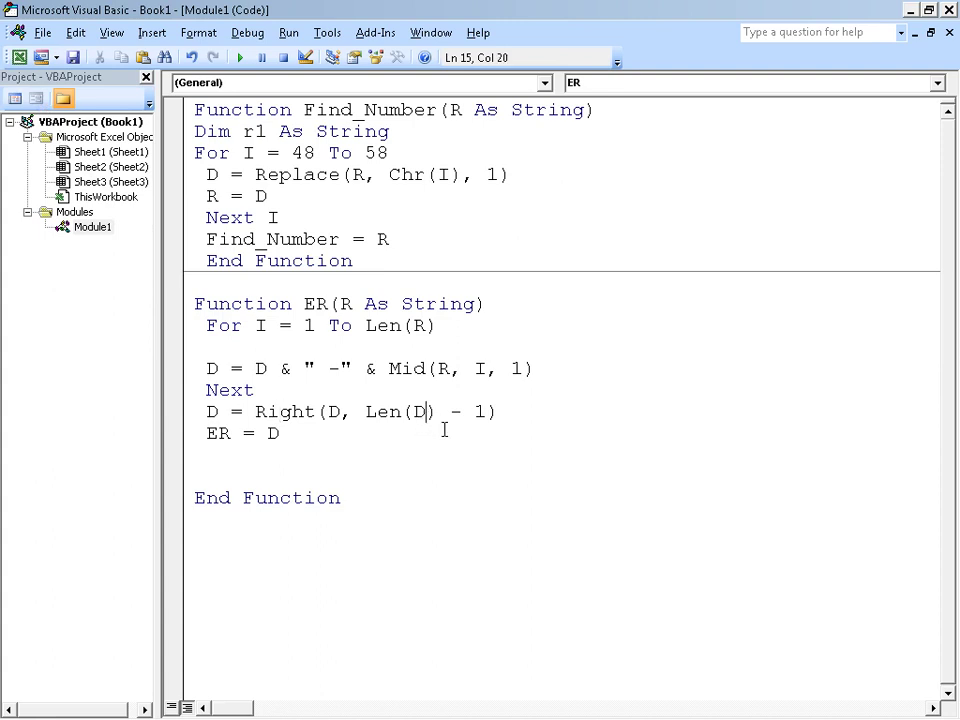
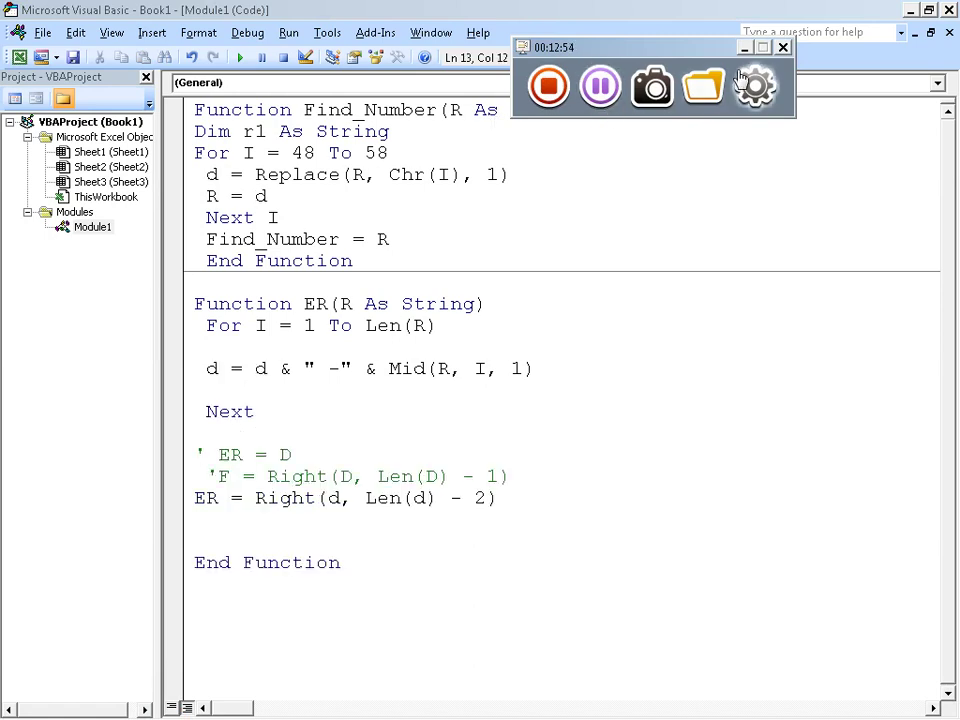
In the ER function, remove the space before "-" and change Len(d) - 2 to Len(d) - 1.
left_click(744, 47)
left_click(478, 393)
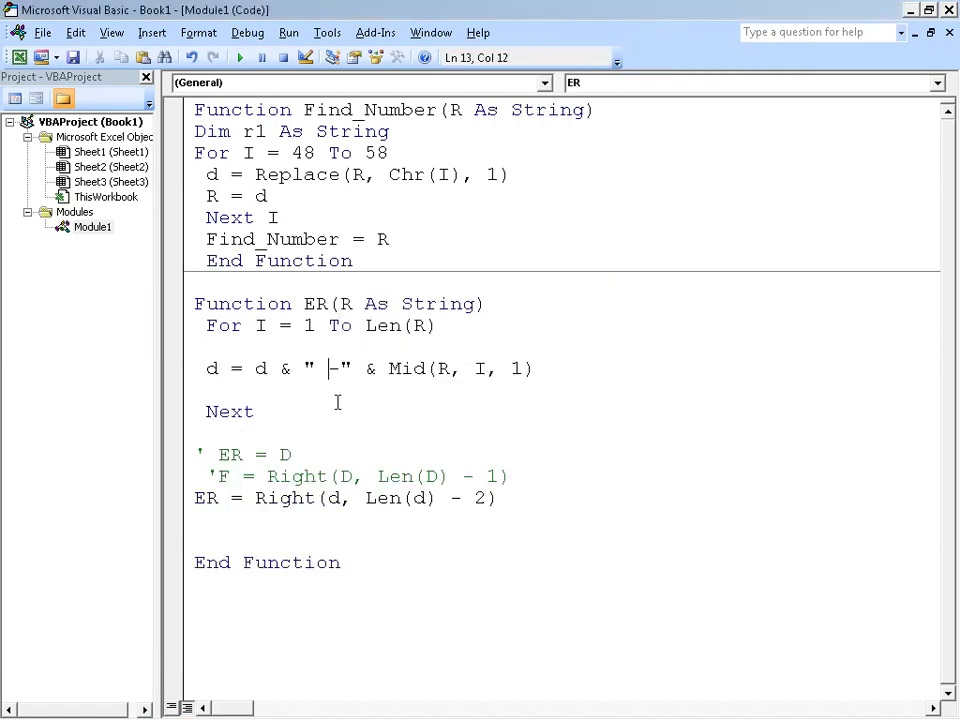
key("BackSpace")
key("Down")
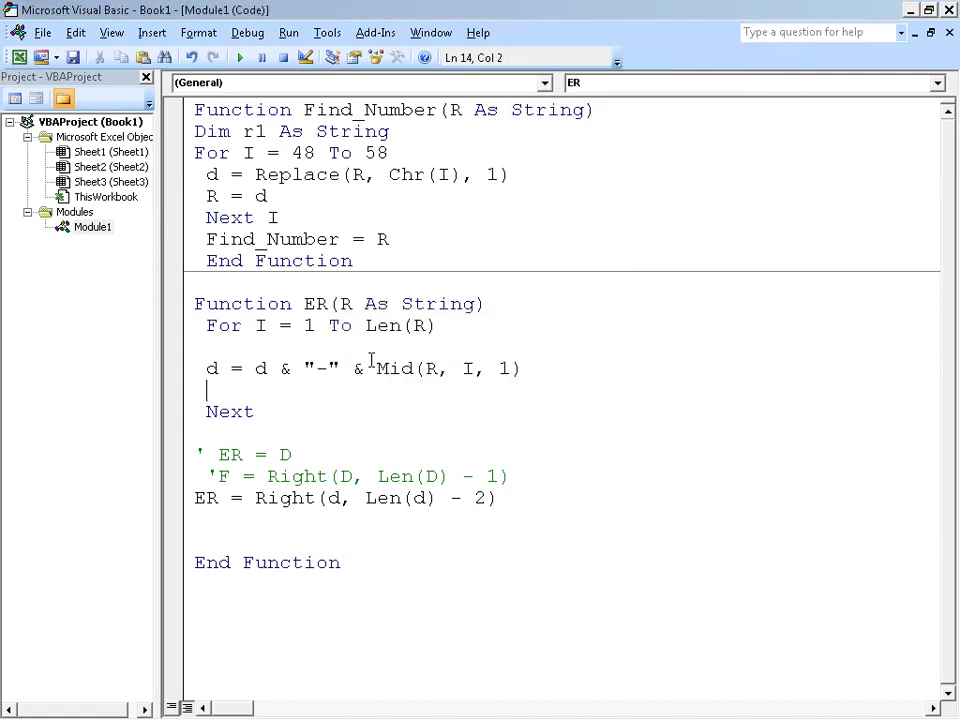
key("Down")
key("Down")
key("Down")
key("Down")
key("Down")
key("Right")
key("Right")
key("Right")
key("Right")
key("Right")
key("Right")
key("Right")
key("Right")
key("Right")
key("Right")
key("Right")
key("Right")
key("Right")
key("BackSpace")
type("1")
Back in Excel, re-enter cell B6 so it recalculates with the updated ER function.
key("alt+Tab")
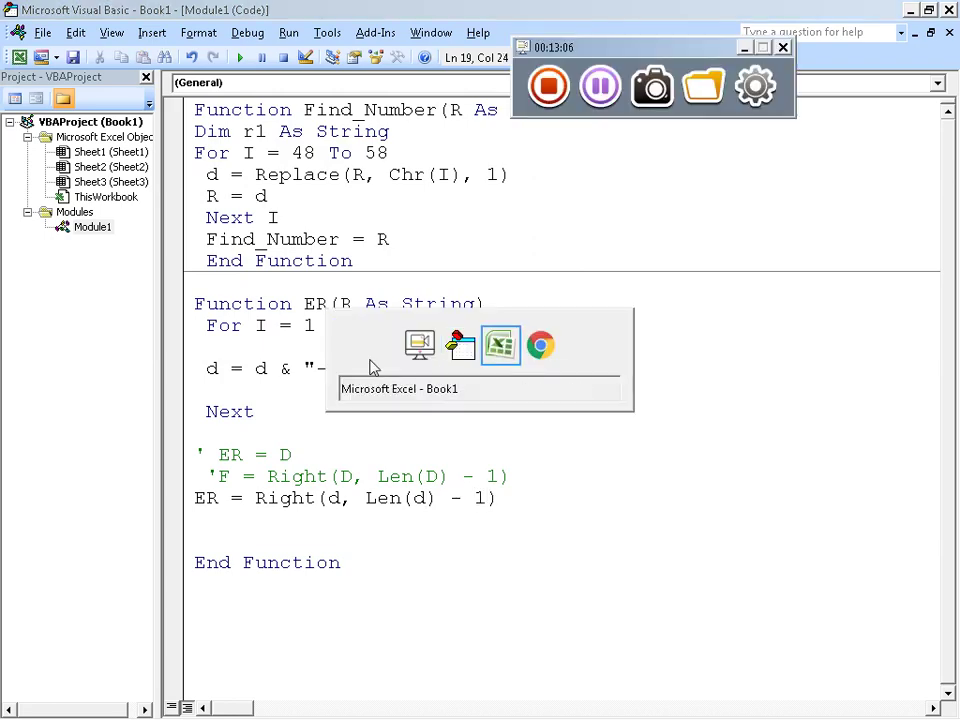
key("F2")
key("Return")
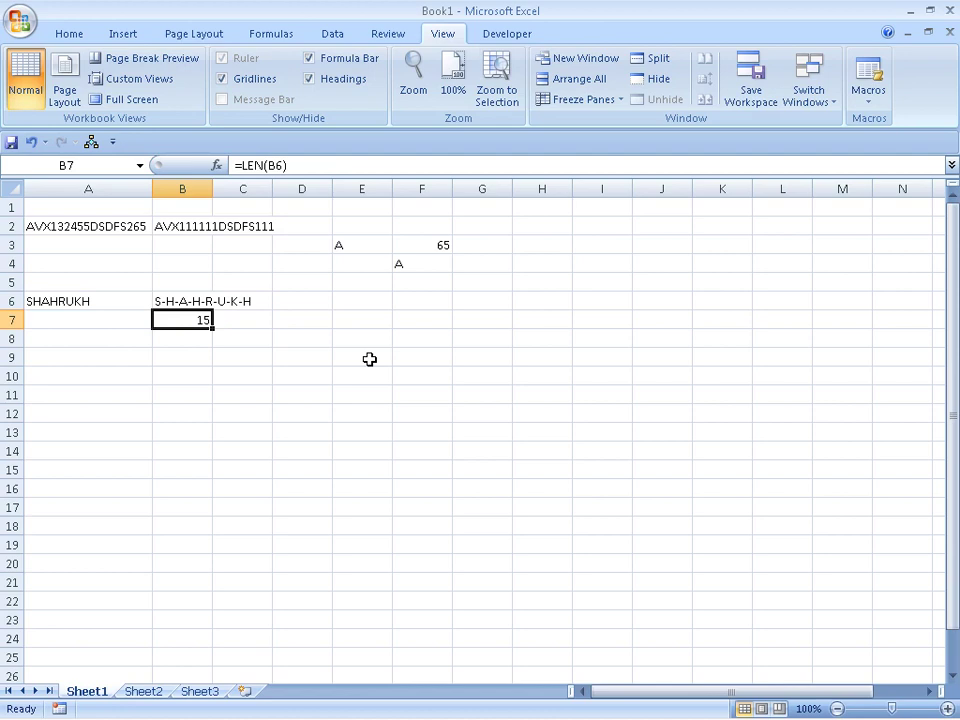
Label C13 'STARTING _DATE' and G13 'ENDING_Date'.
key("Up")
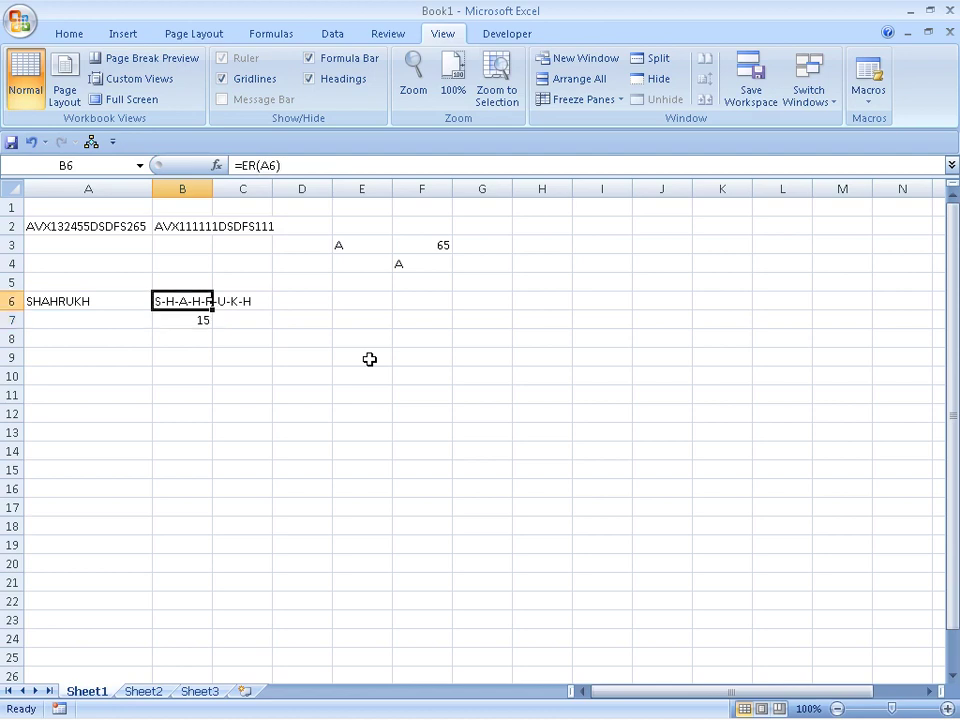
key("Down")
key("Down")
key("Down")
key("Down")
key("Down")
key("Down")
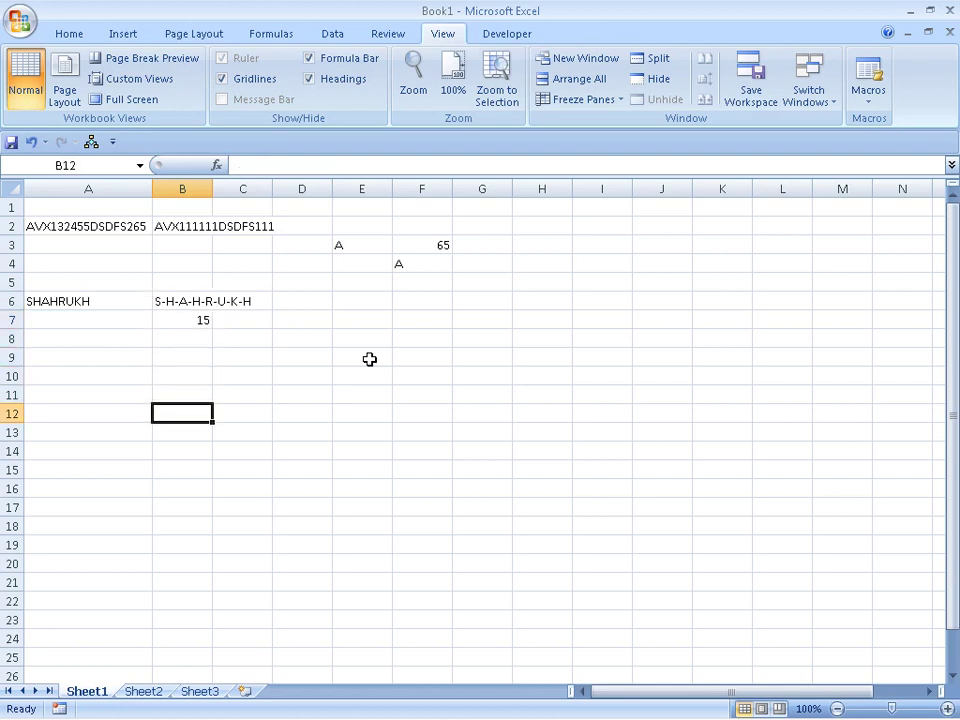
key("Down")
key("Down")
key("Down")
key("Left")
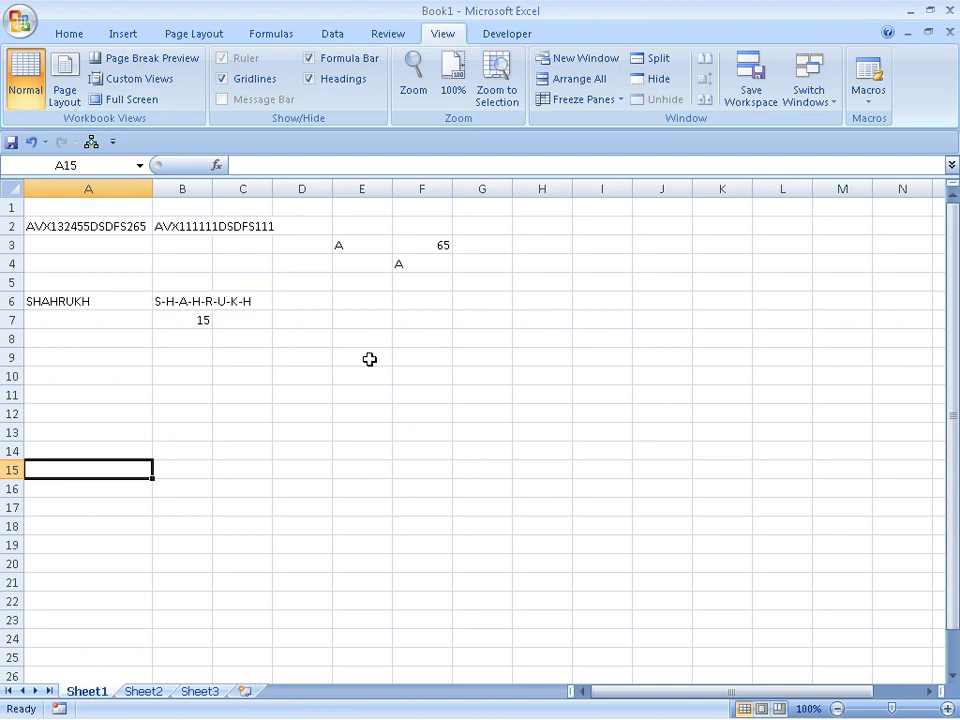
key("Right")
key("Right")
key("Up")
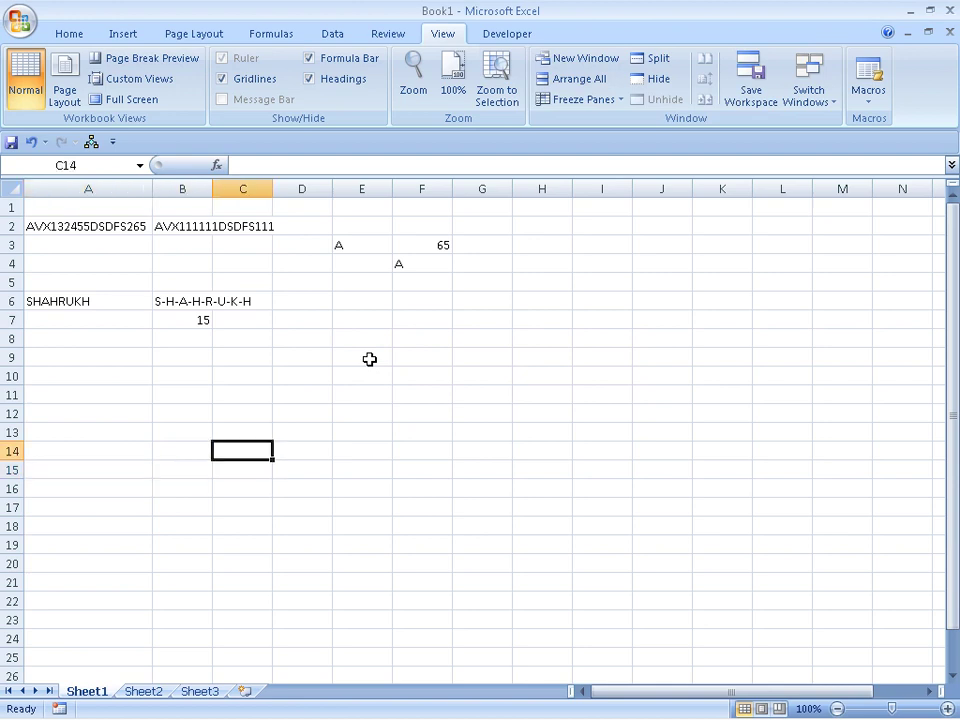
key("Up")
type("START")
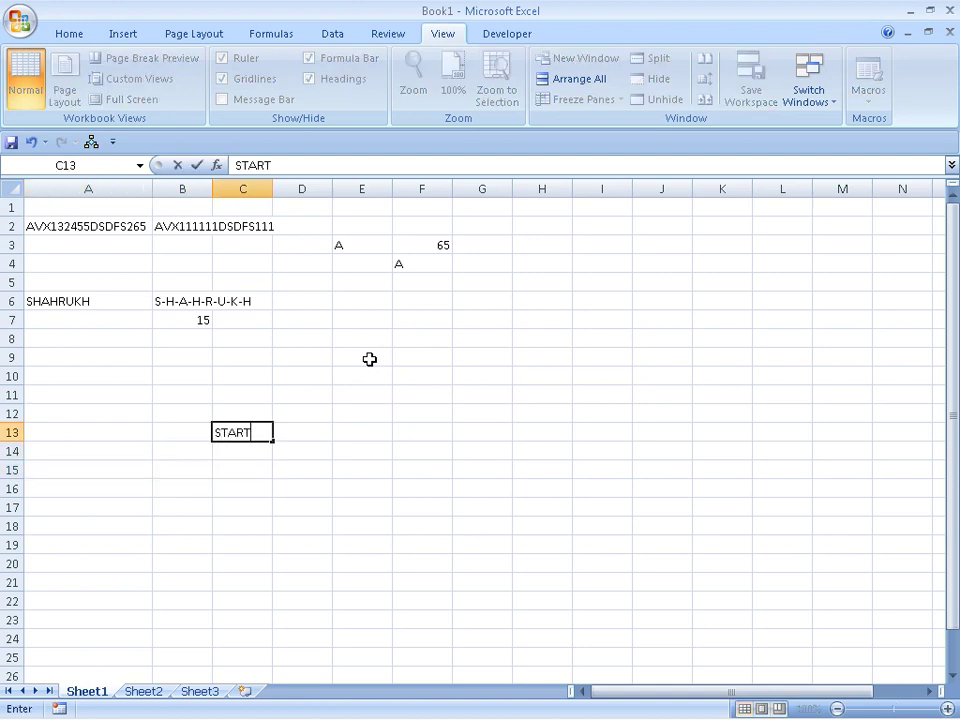
type("OMG")
key("BackSpace")
key("BackSpace")
key("BackSpace")
type("I")
type("NG _")
type("DATE")
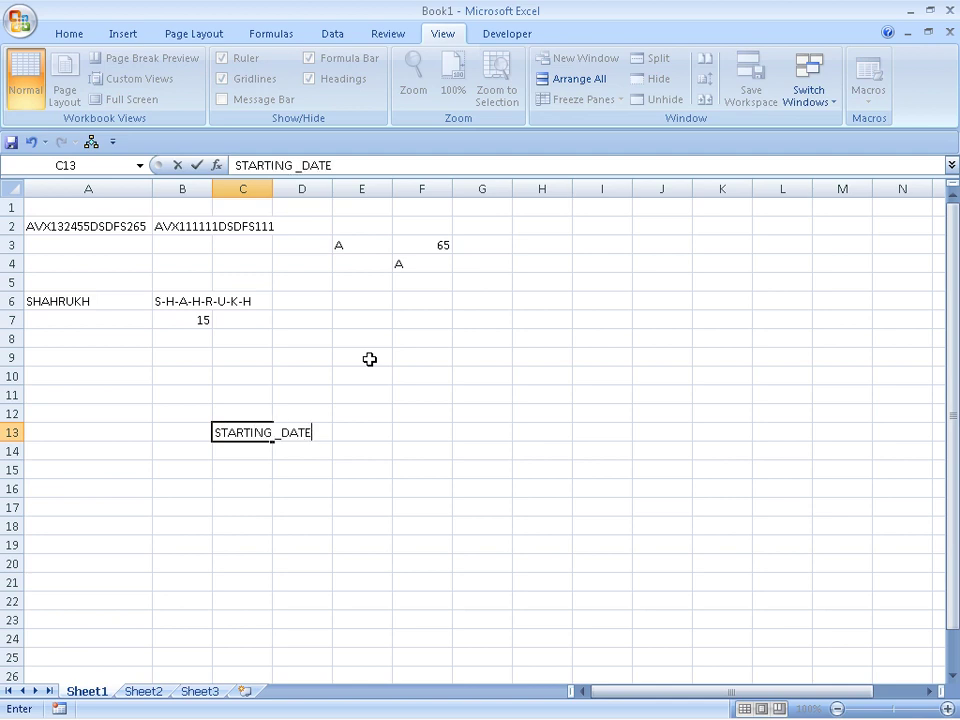
key("Right")
key("Right")
key("Right")
key("Right")
type("ENDING")
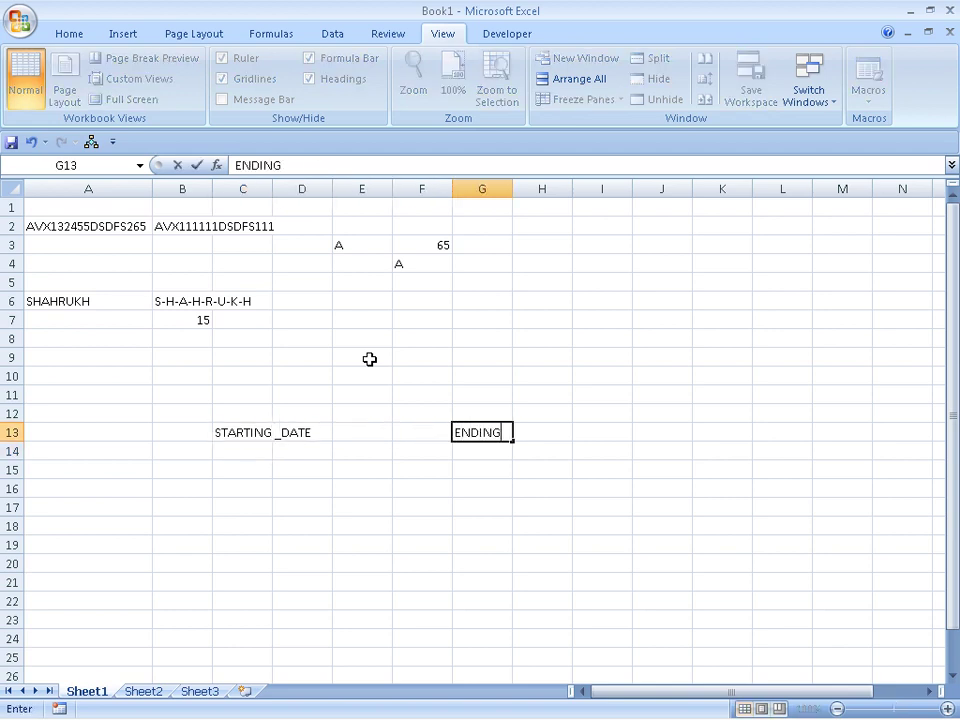
type("_Date")
Enter the start date 01-04-2019 in C14 and the end date 30-4-2019 in G14.
key("Return")
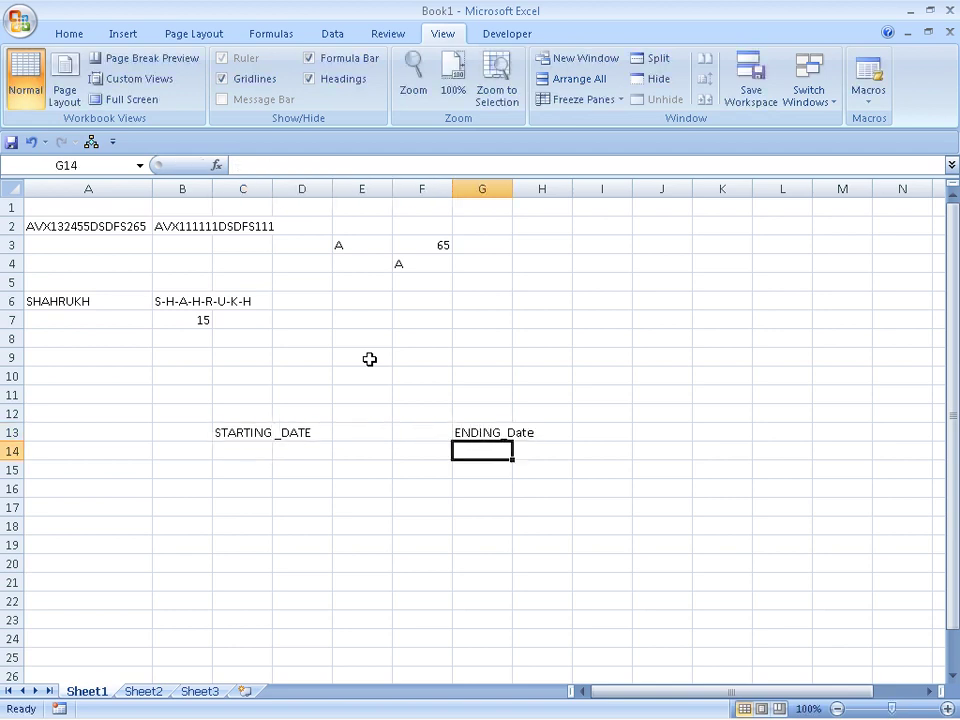
key("Left")
key("Left")
key("Left")
key("Left")
type("01-")
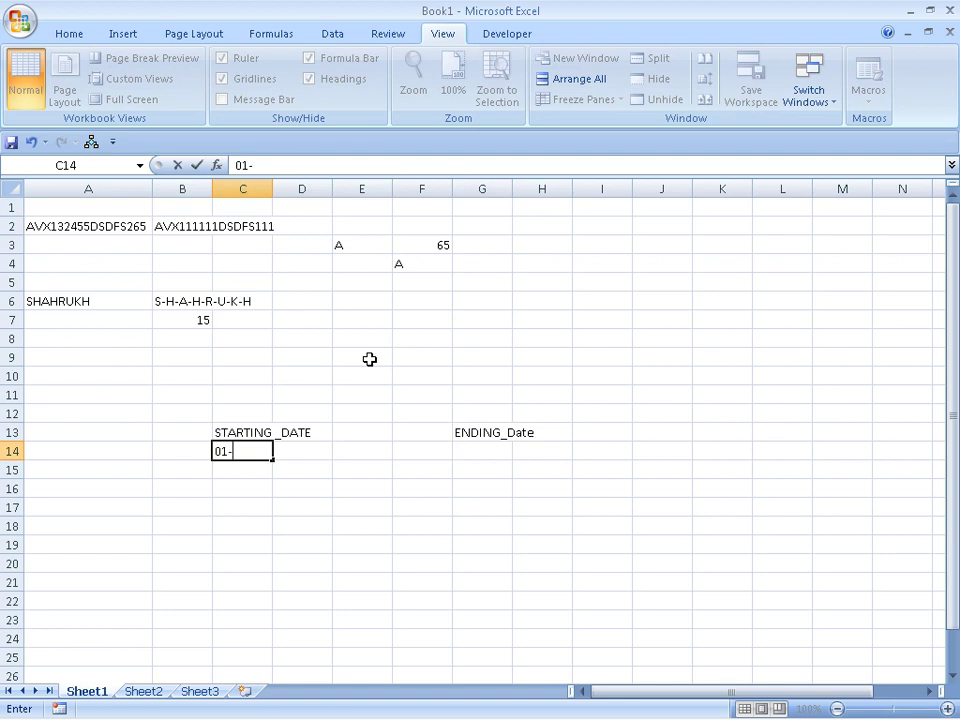
type("04-2019")
key("ctrl+Return")
key("Right")
key("Right")
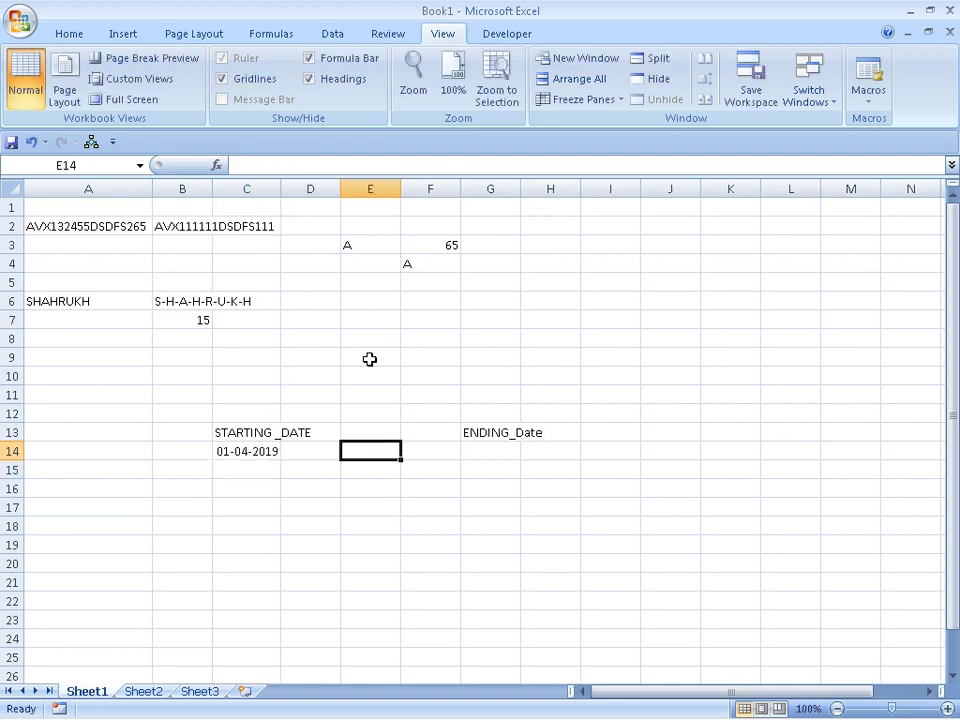
key("Right")
key("Right")
type("30-4-2019")
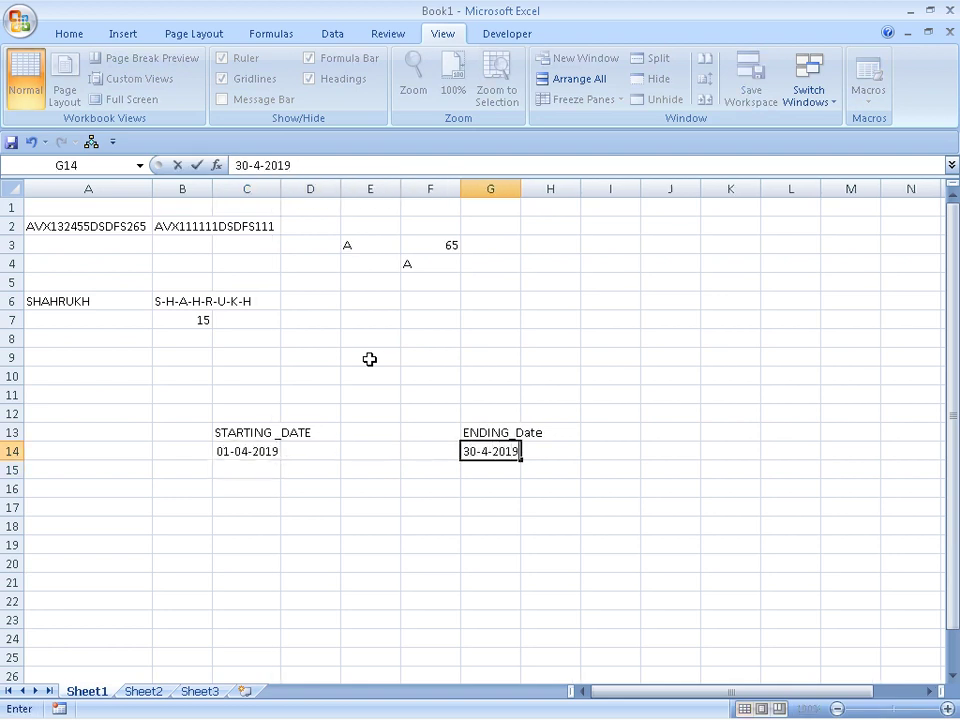
key("Return")
key("Left")
key("Left")
key("Left")
key("Left")
key("Left")
key("Down")
Enter the weekday SAT in B16, then return to the VBA editor.
type("s")
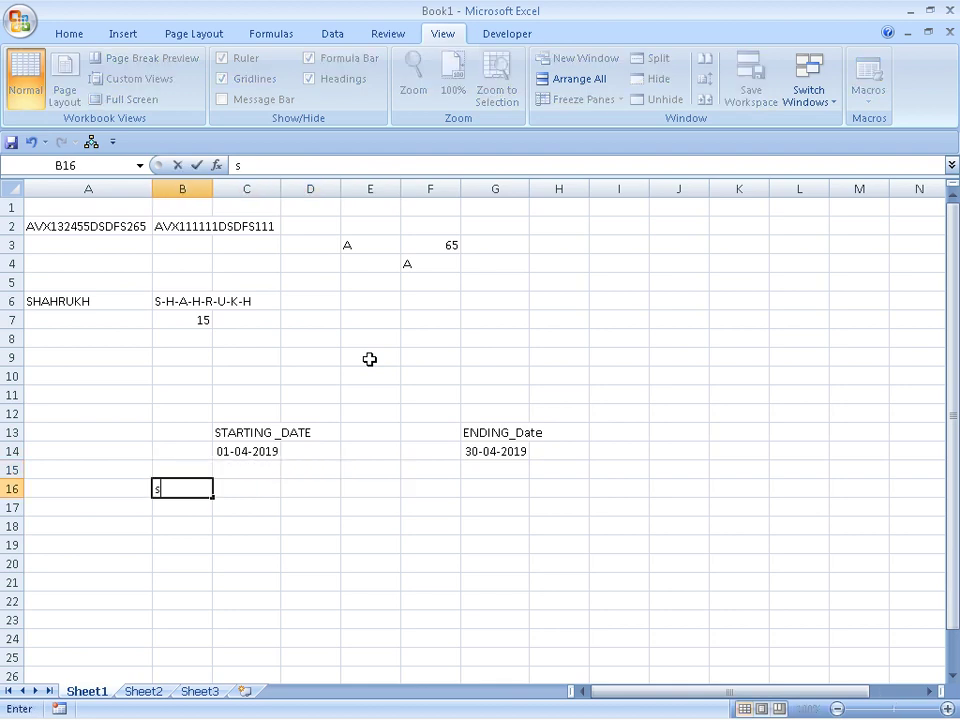
type("s")
key("BackSpace")
key("BackSpace")
type("SATE")
key("BackSpace")
key("Return")
key("Up")
key("Right")
key("alt+Tab")
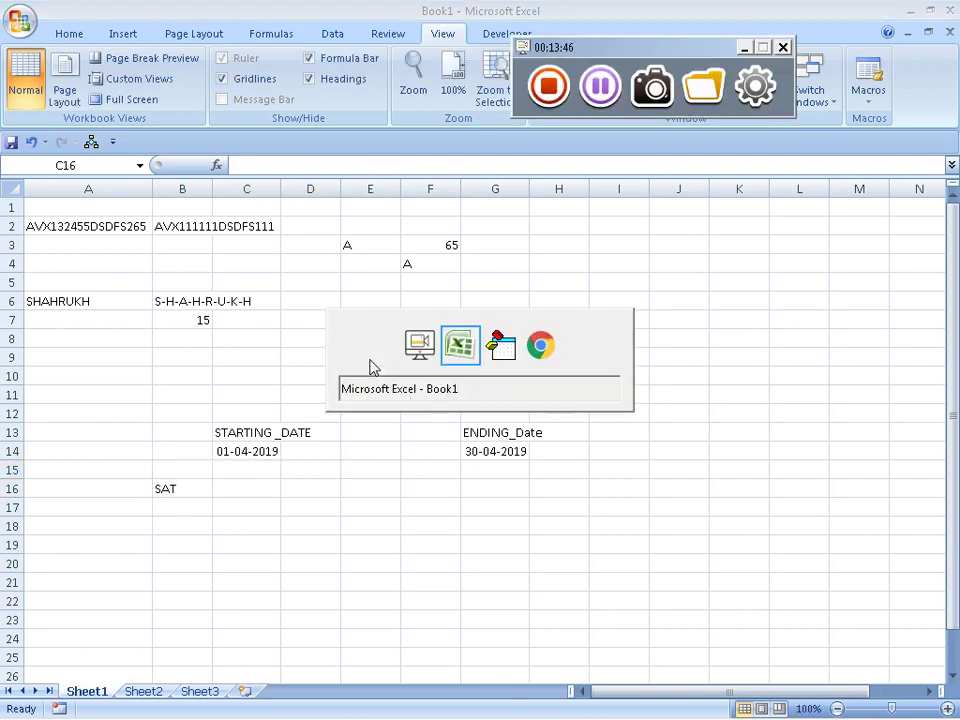
key("alt+Tab")
Delete all the blank lines inside the ER function.
key("Down")
key("Down")
key("Down")
key("Left")
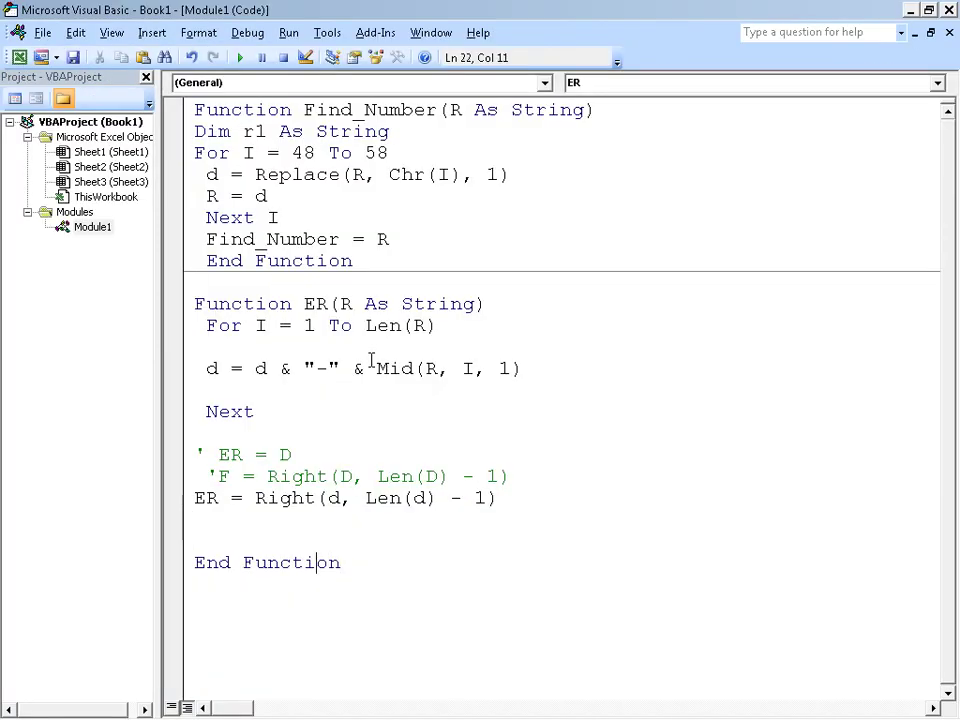
key("Up")
key("BackSpace")
key("BackSpace")
key("Up")
key("Home")
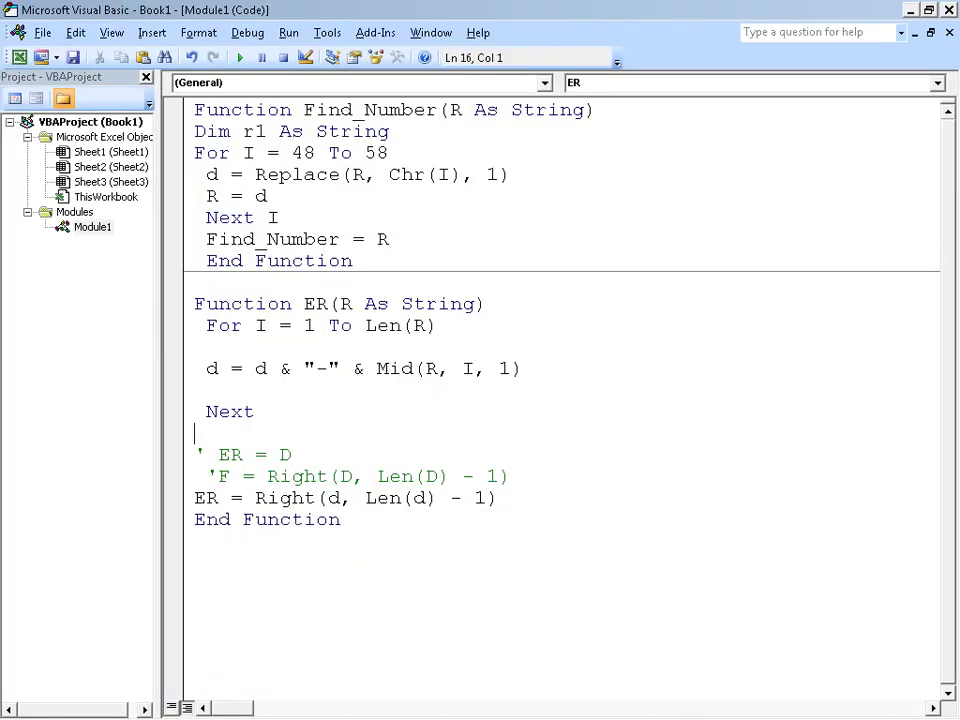
key("Up")
key("BackSpace")
key("Up")
key("BackSpace")
key("BackSpace")
key("Up")
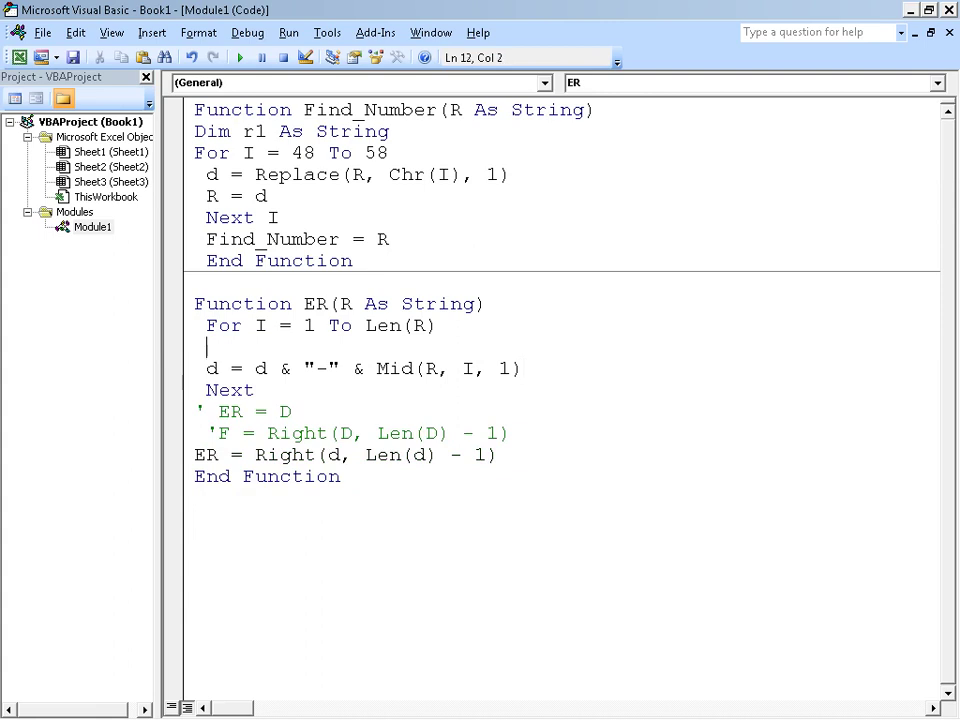
key("Home")
Add a new line below End Function reading 'FUNCTION ER'.
key("BackSpace")
key("Down")
key("Down")
key("Down")
left_click(451, 433)
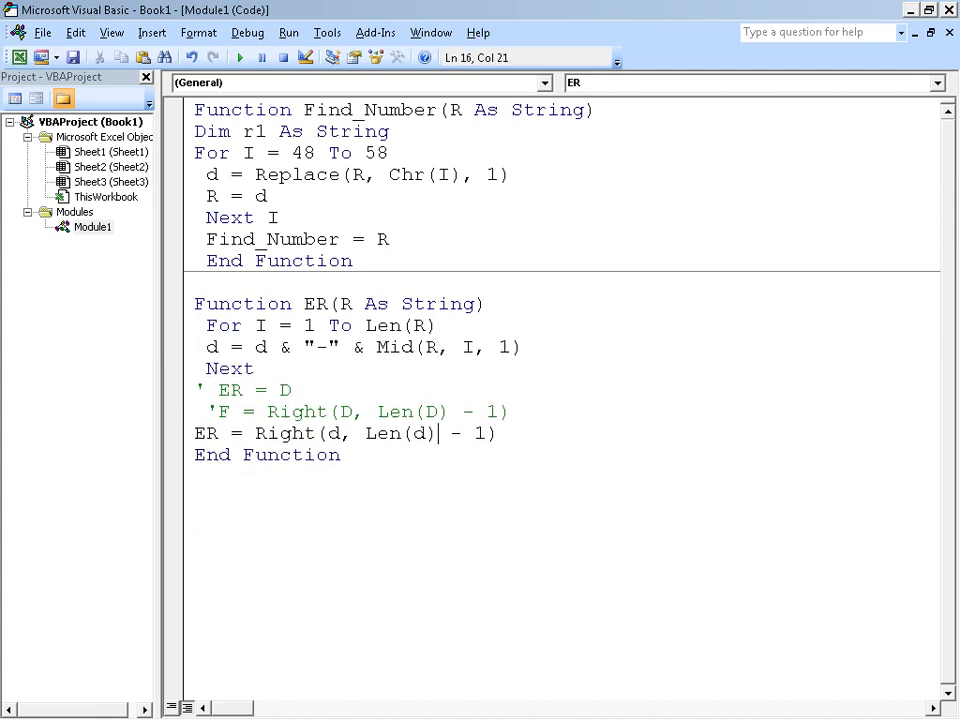
left_click(341, 455)
key("Return")
type("FIC")
key("BackSpace")
key("BackSpace")
type("I")
key("BackSpace")
type("UNC")
type("TION ER")
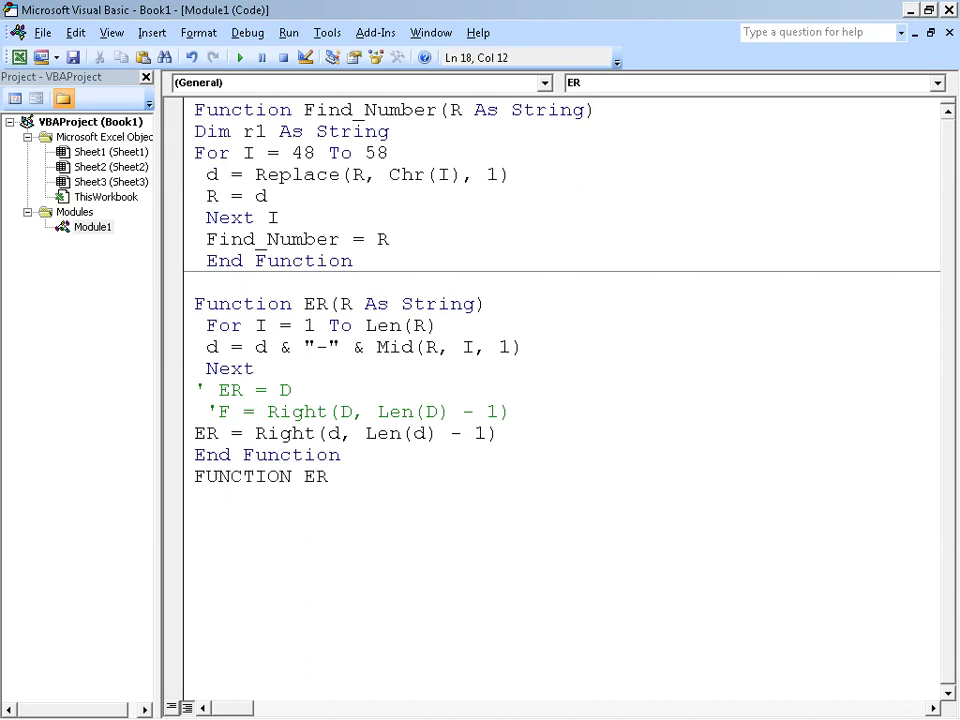
Rename the new function from ER to FIND_Total_Days.
key("BackSpace")
key("BackSpace")
type("FIN")
type("D_dAT")
key("BackSpace")
key("BackSpace")
key("BackSpace")
type("t")
key("BackSpace")
type("T")
type("otal")
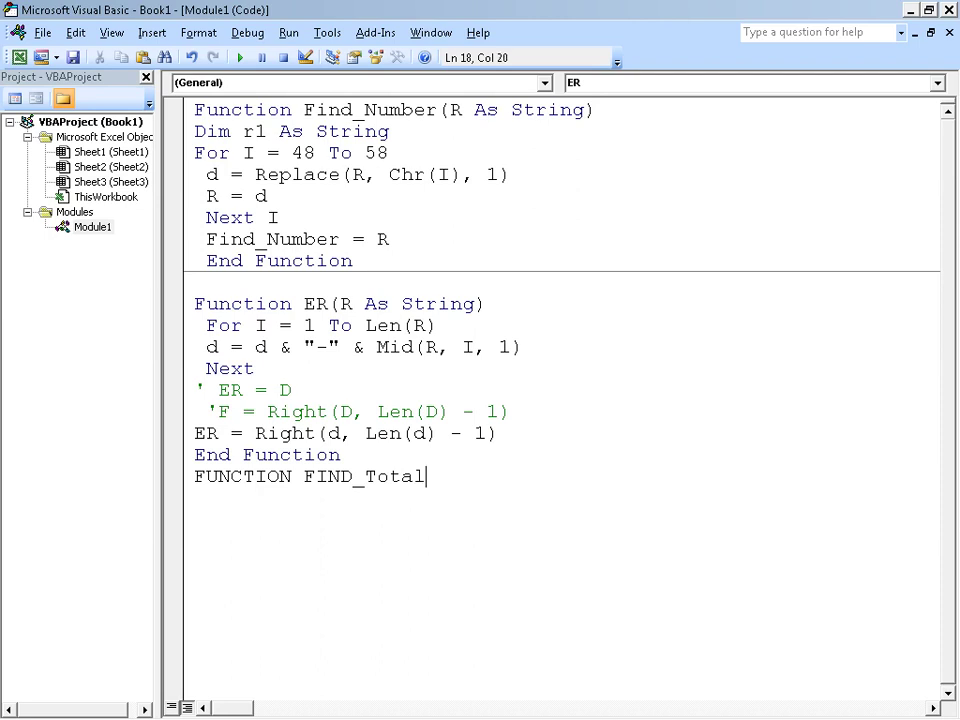
type("_da")
key("BackSpace")
key("BackSpace")
type("Days")
type("(str")
type("str")
type("a")
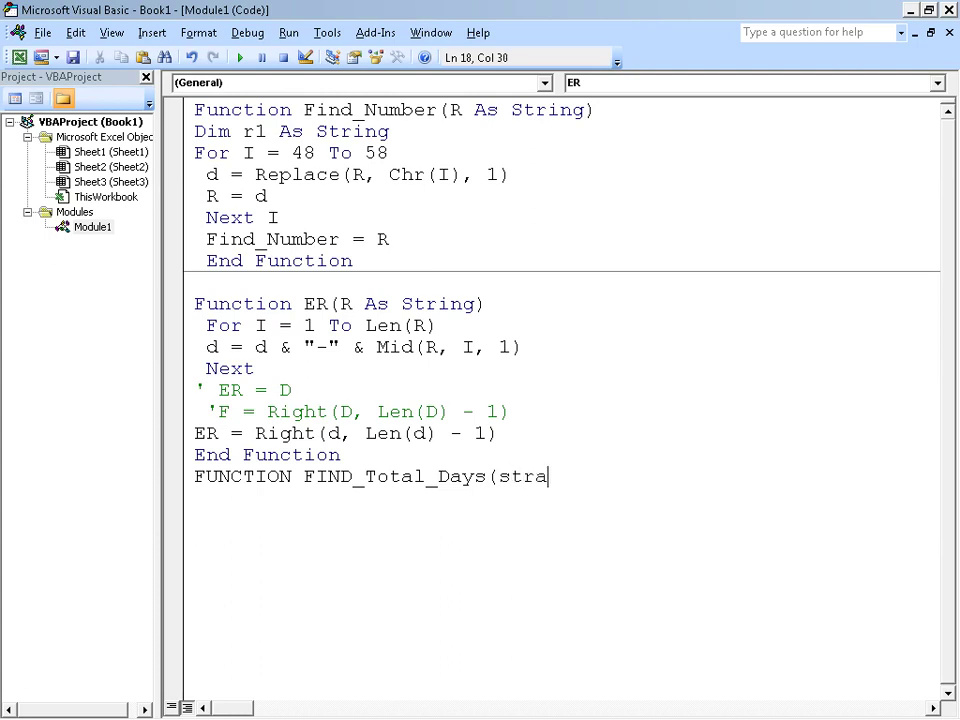
type("rt")
Give it parameters strating_Date and ending_Date as Date and days as String.
key("BackSpace")
key("BackSpace")
key("BackSpace")
key("BackSpace")
key("BackSpace")
type("tratin")
type("g_Date as da")
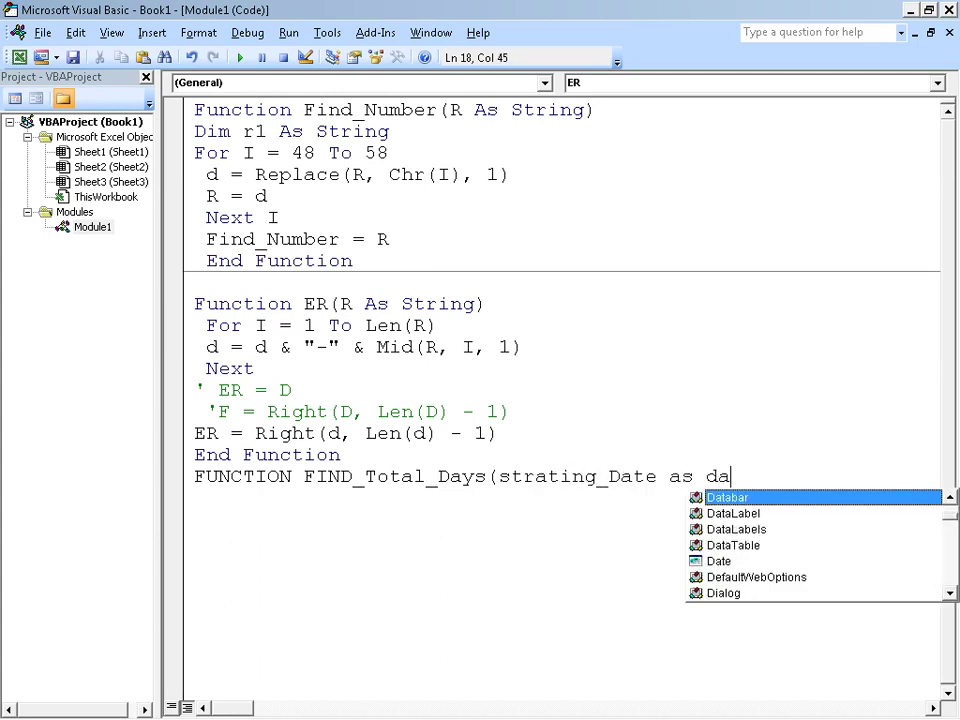
type("et")
key("BackSpace")
key("BackSpace")
type("te")
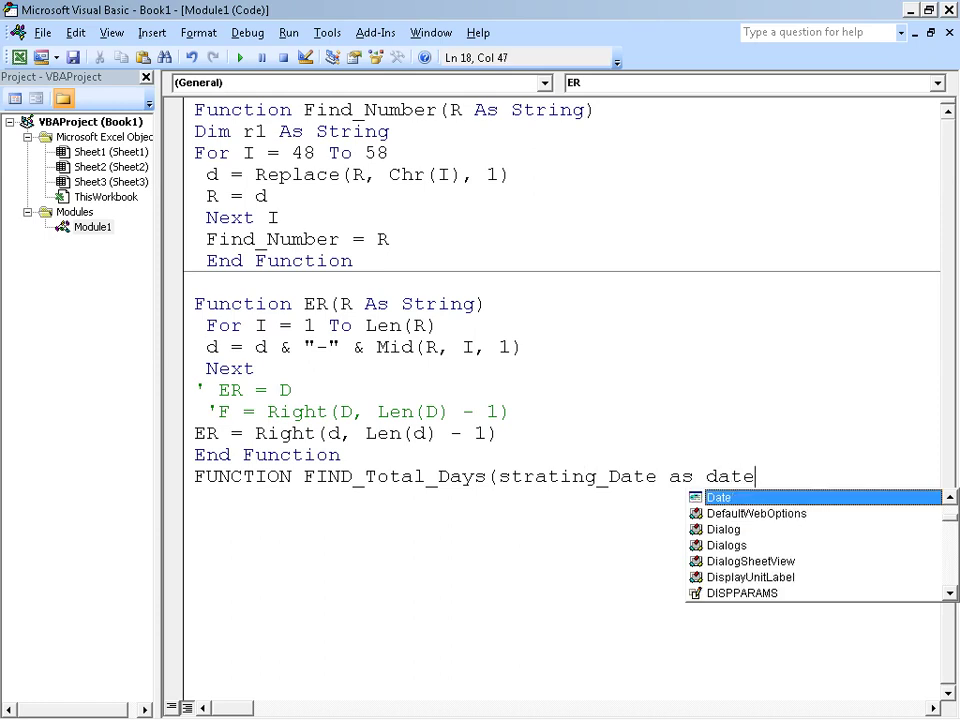
type(",ed")
key("BackSpace")
type("m")
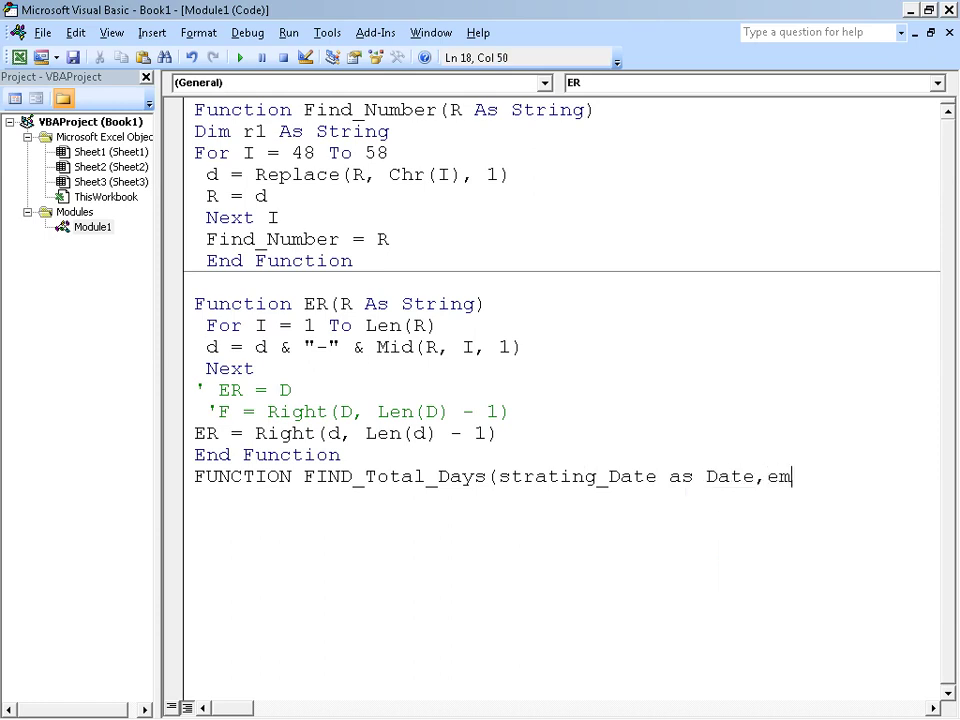
type("d")
key("BackSpace")
key("BackSpace")
type("nd")
type("ing")
key("BackSpace")
type("_Da")
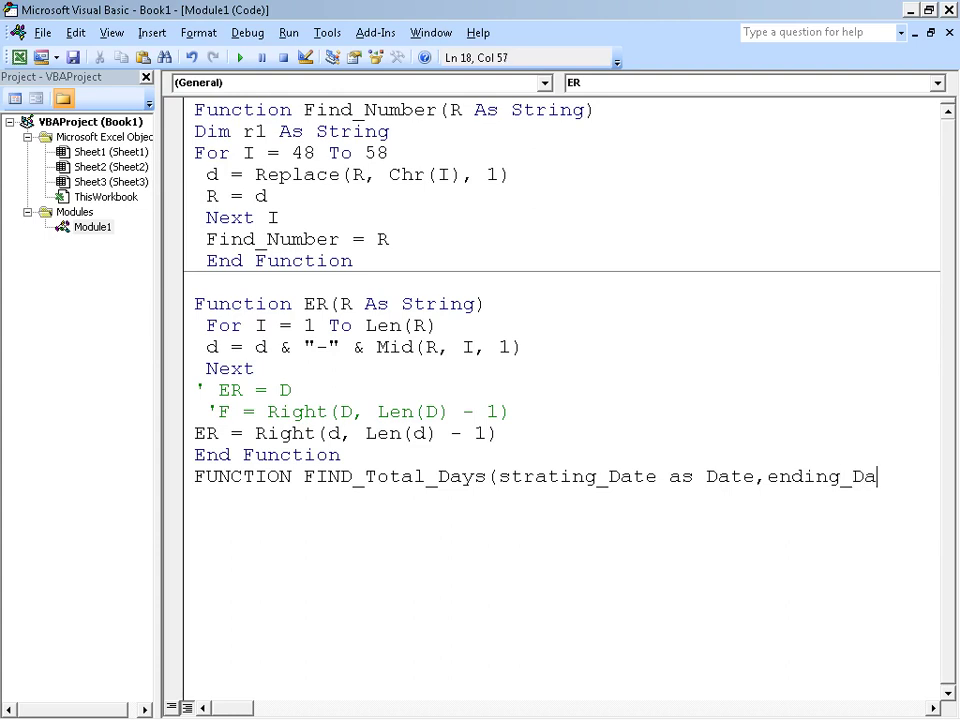
type("te as date")
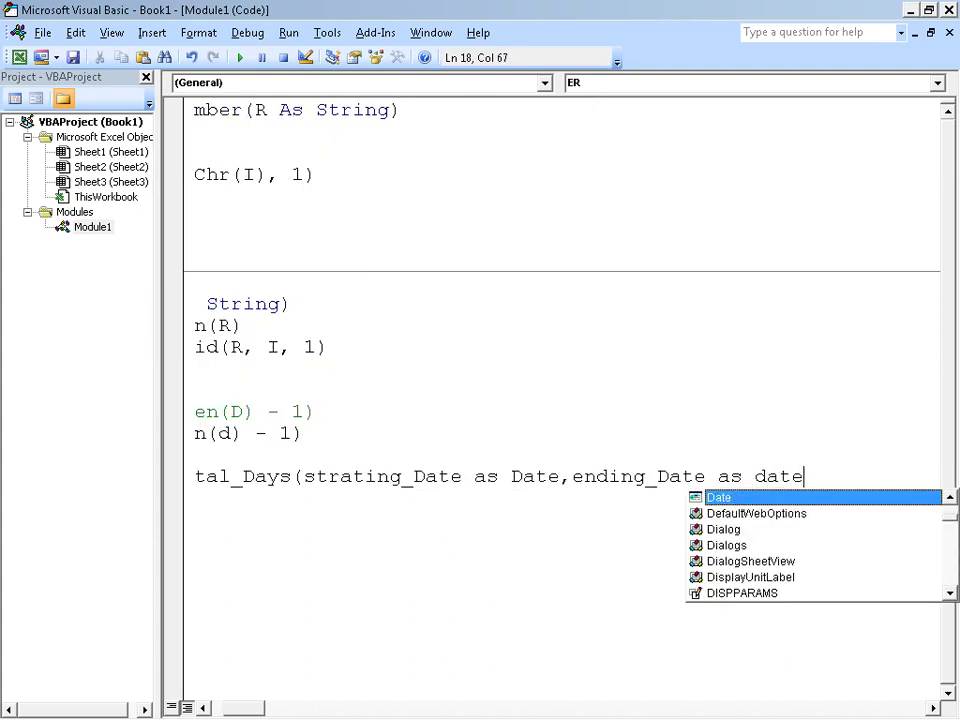
key("Tab")
type(",d")
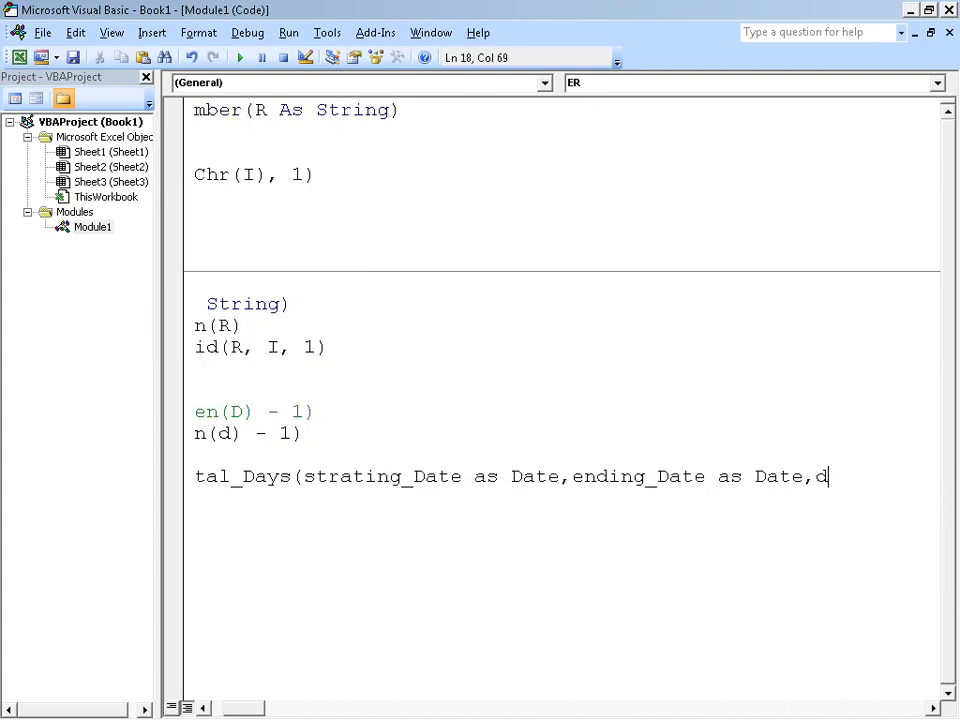
type("ays as ")
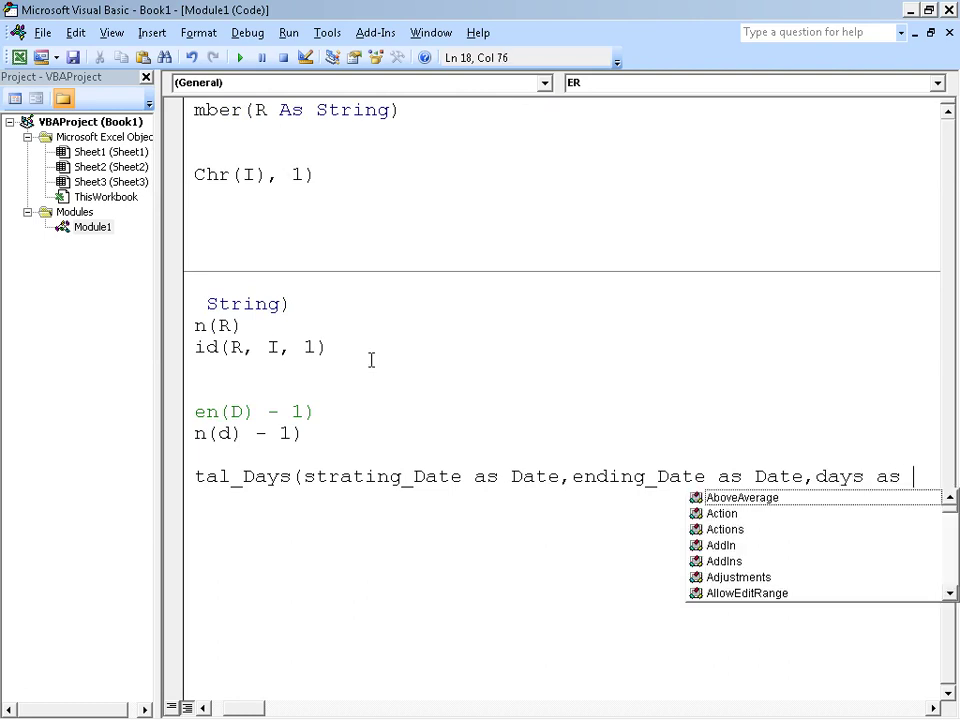
type("st")
key("Tab")
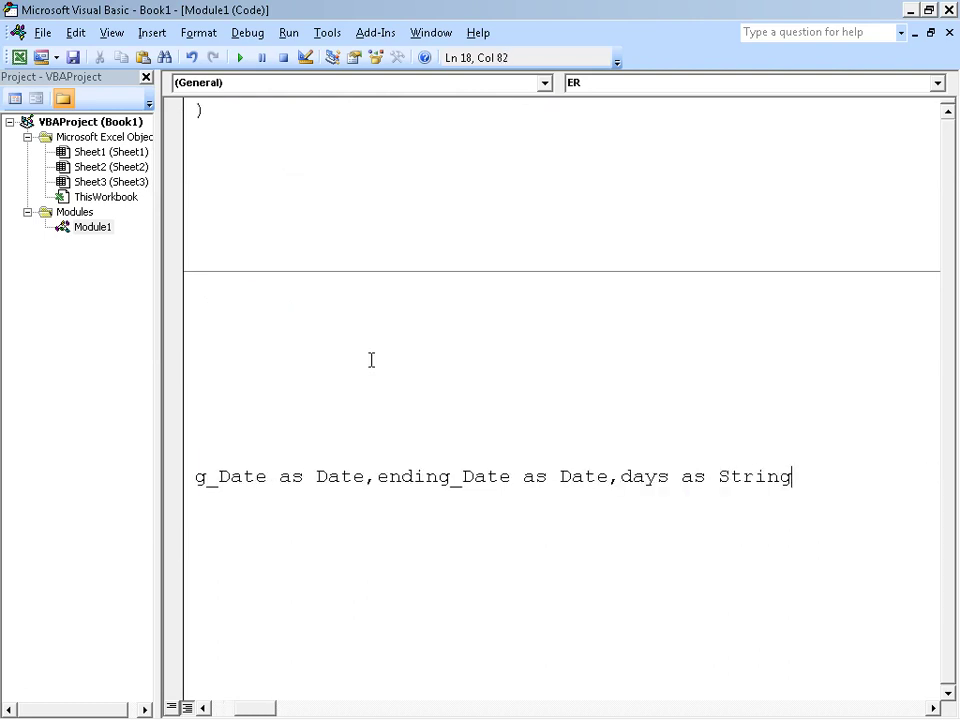
key("Return")
key("Return")
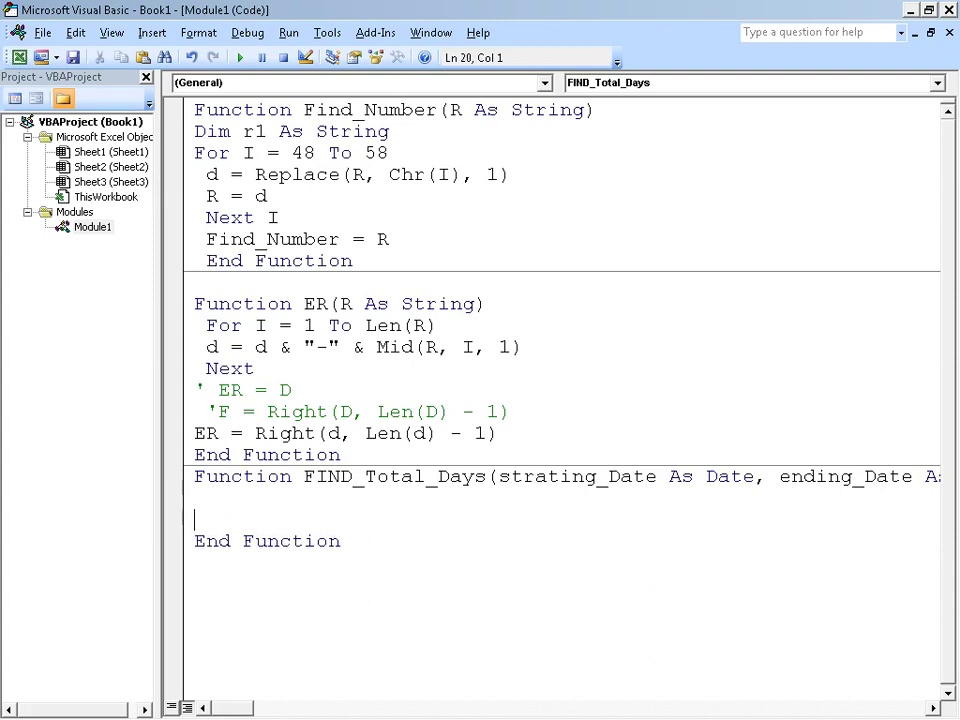
Fix the strating typo to starting and write For i = starting_Date To ending_Date.
type("fpr")
key("BackSpace")
key("BackSpace")
type("or ")
type("i = ")
type("statr")
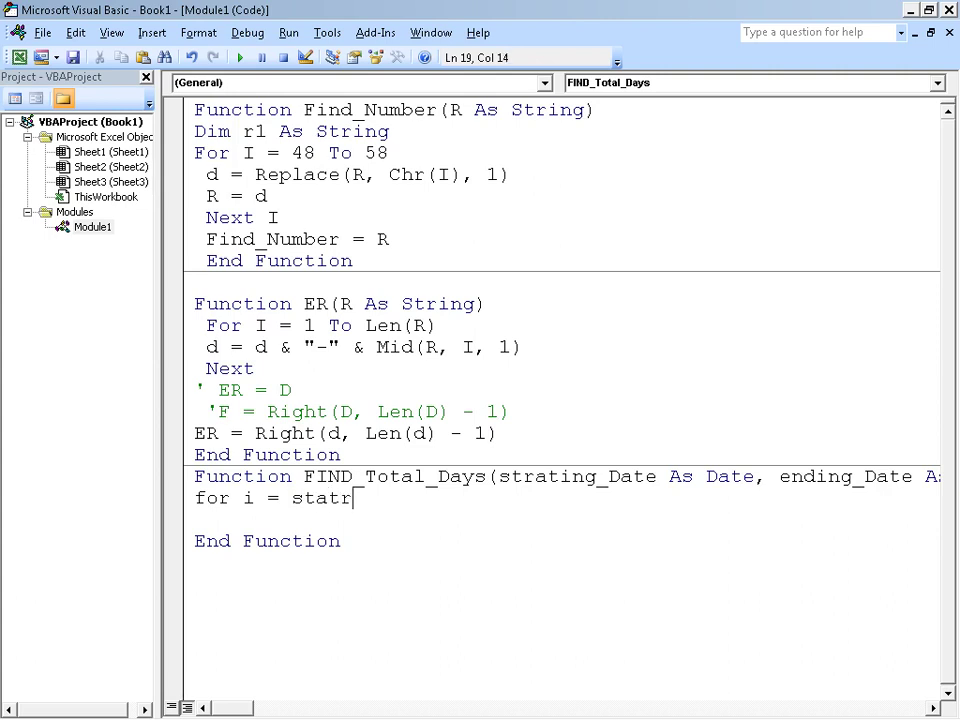
key("BackSpace")
key("BackSpace")
type("r")
key("BackSpace")
key("BackSpace")
type("ra")
key("BackSpace")
key("BackSpace")
left_click(546, 480)
key("Return")
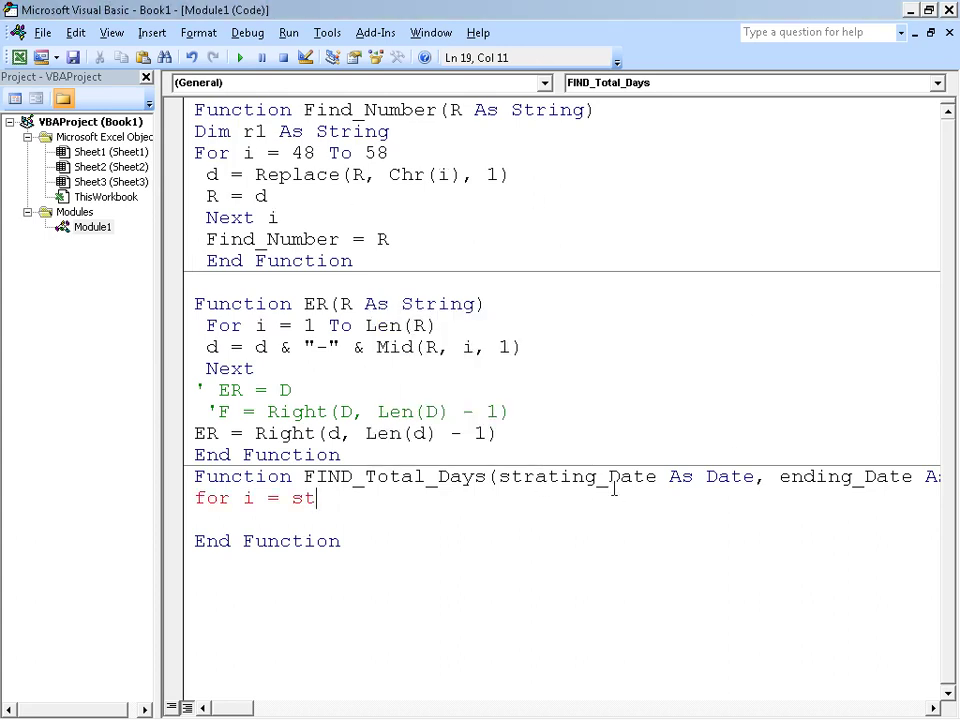
left_click(537, 480)
key("BackSpace")
key("Right")
type("r")
key("Down")
type("arting")
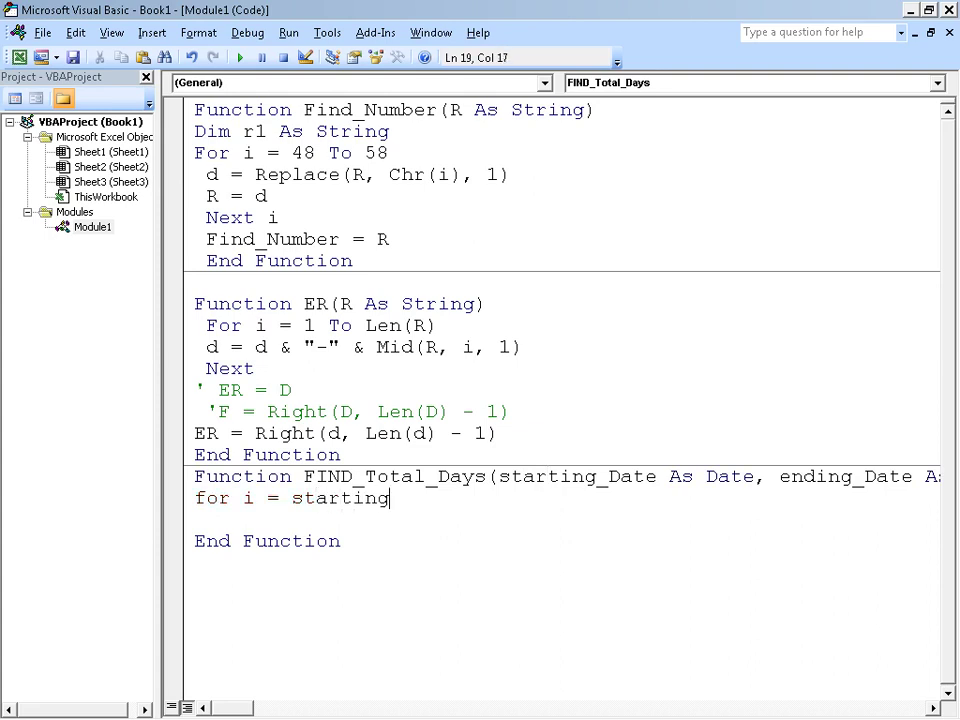
type("_date")
type("to e")
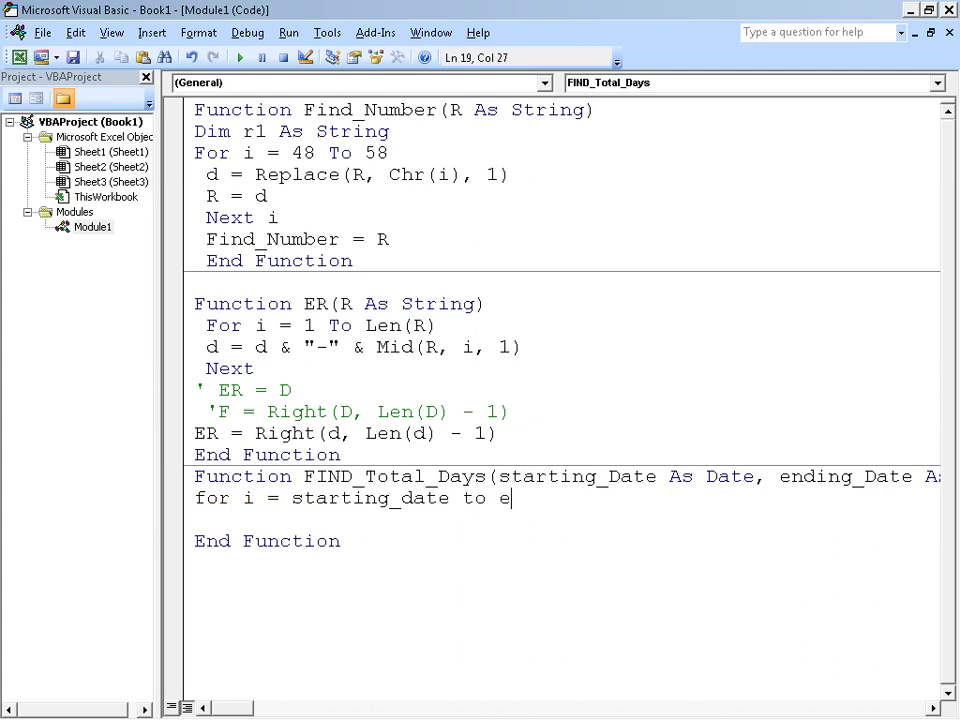
type("nding_da")
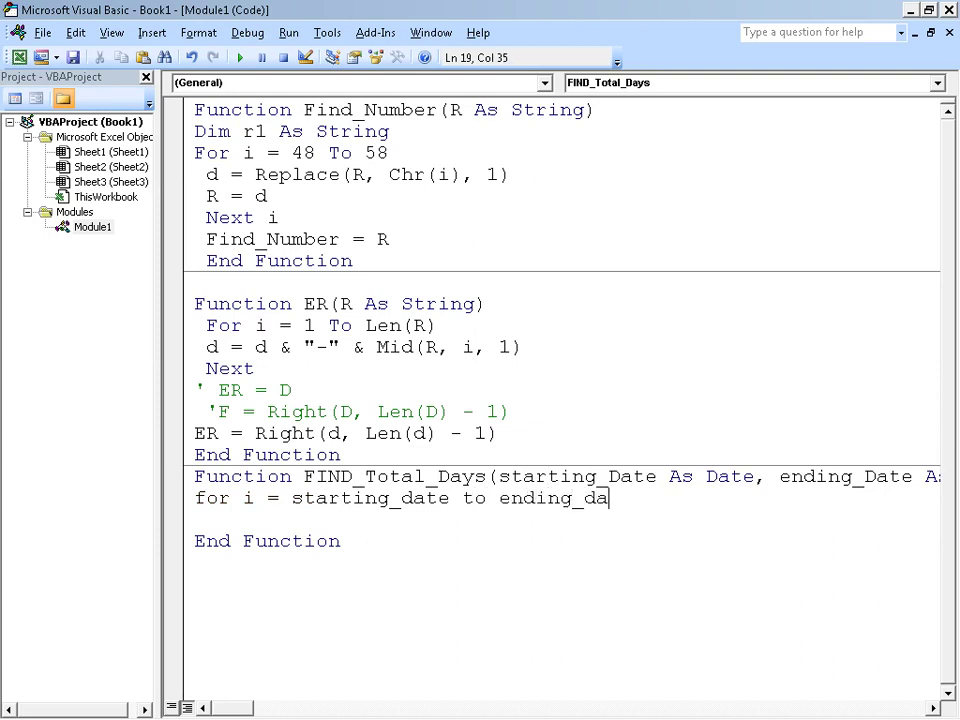
type("te")
key("Return")
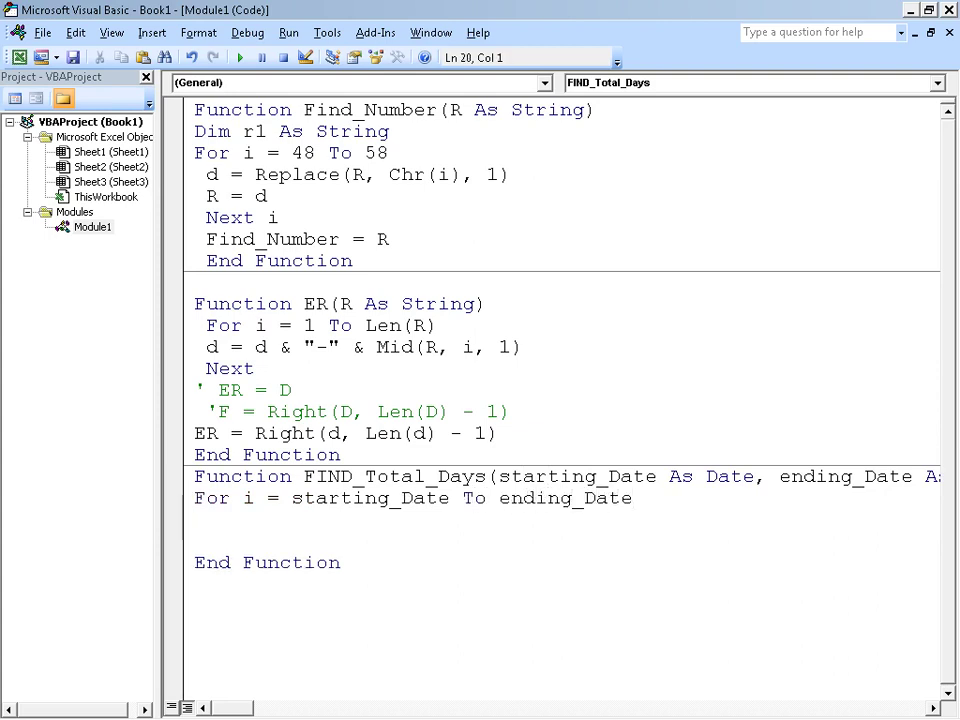
Inside the loop, add D = Format(i, "DDD").
key("Return")
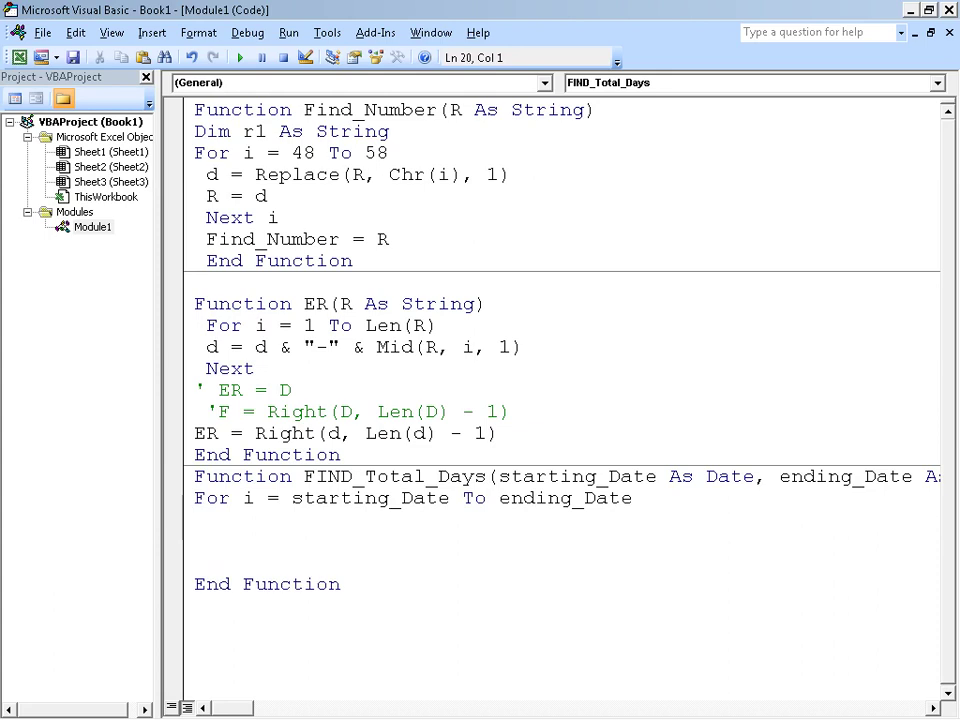
type("d=fo")
type("rmat(i")
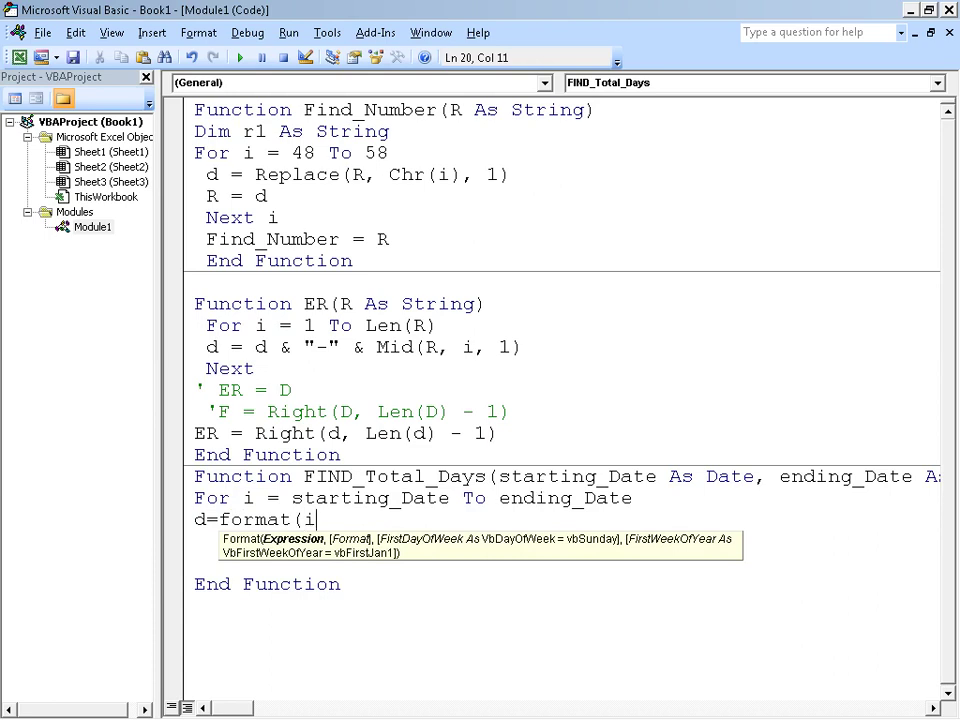
type(",\"DDD")
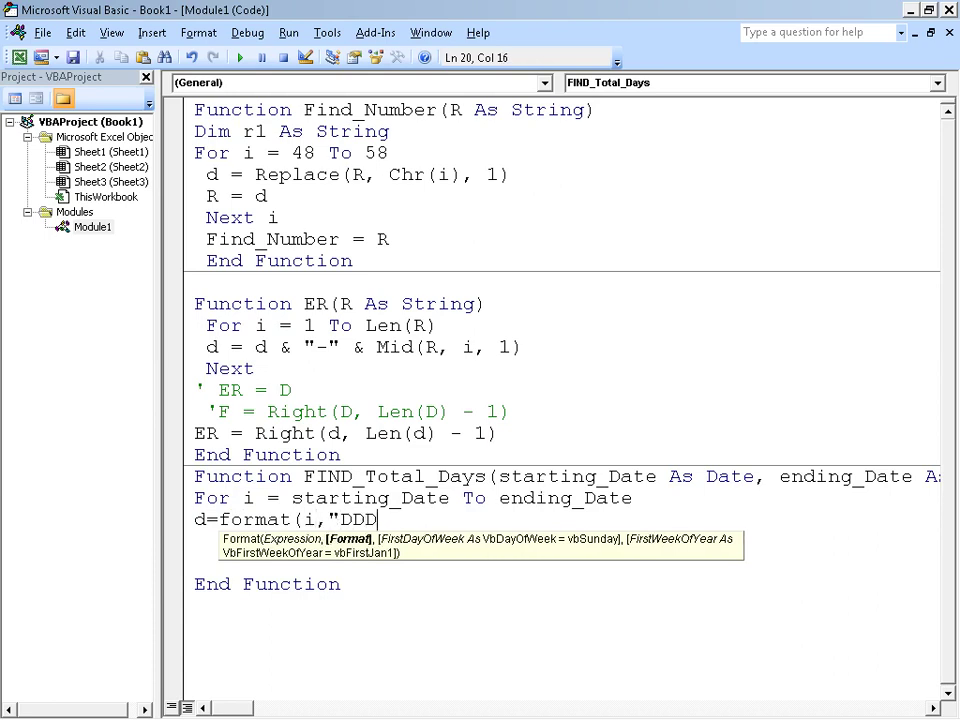
key("BackSpace")
type("NN")
key("BackSpace")
key("BackSpace")
key("BackSpace")
type("D\")")
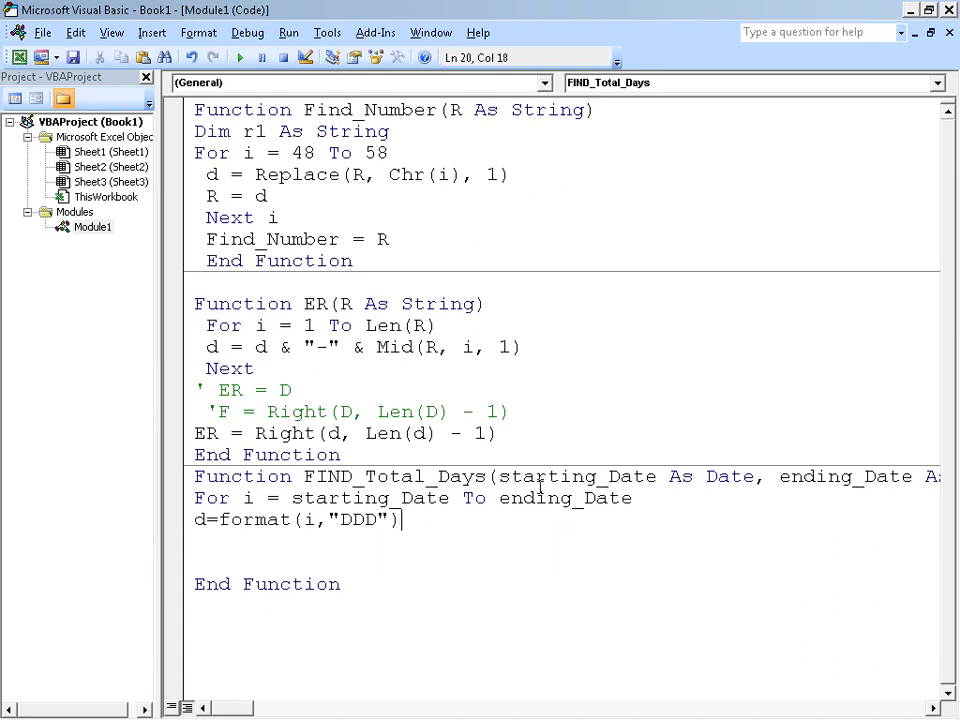
key("Return")
Add If UCase(D) = days Then followed by C = C + 1.
type("IF ")
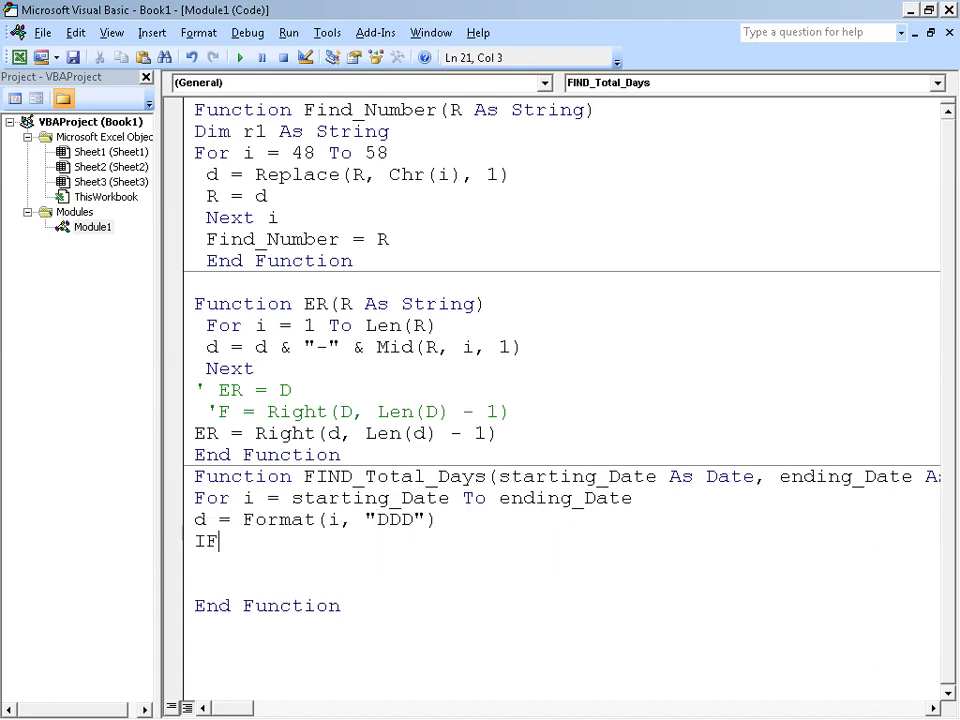
type("U")
type("CASE(D")
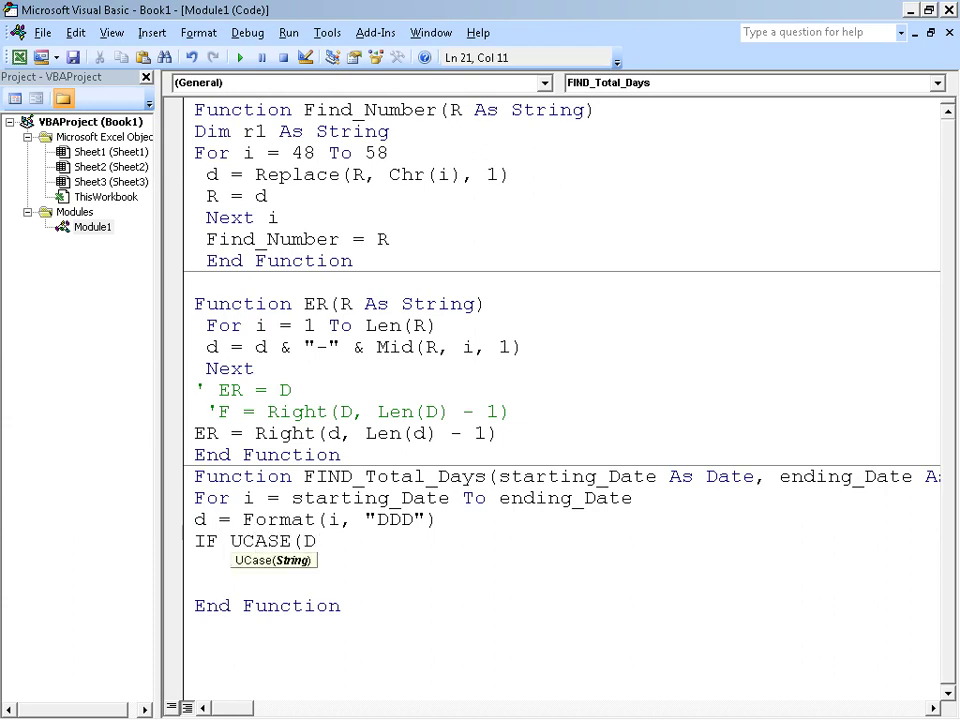
type(")=DA")
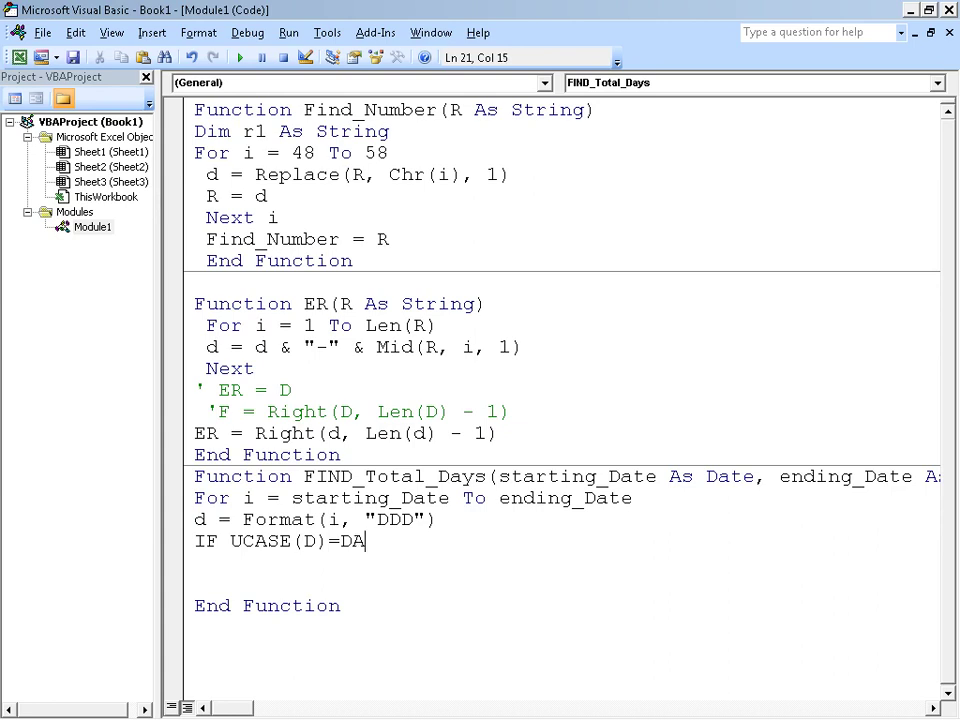
type("YS TH")
type("EN")
key("Return")
type("C ")
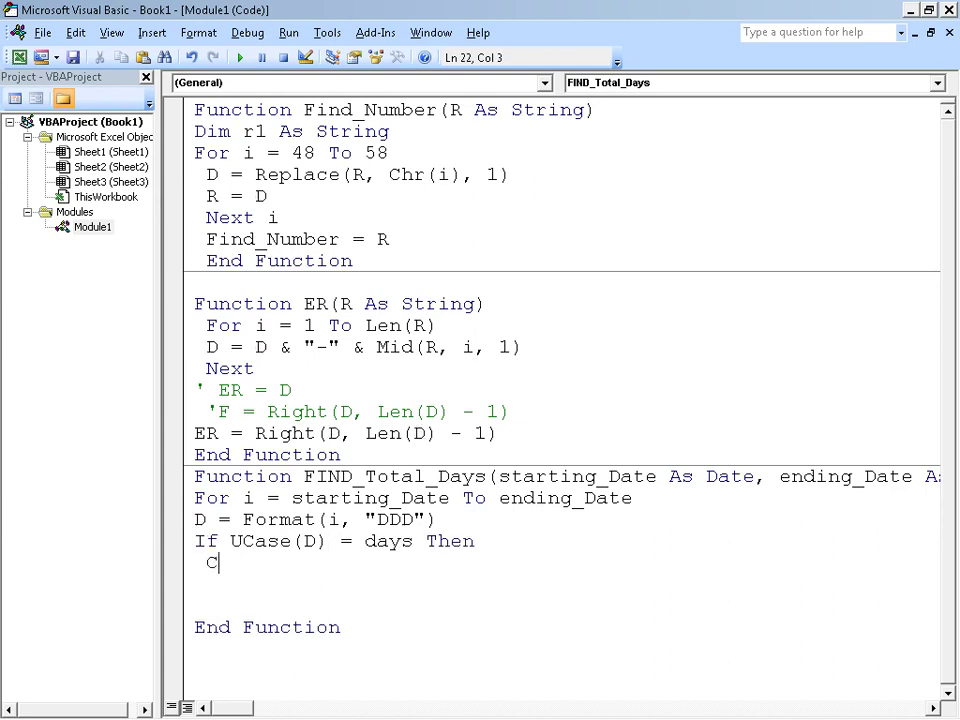
type("= C + 1")
key("Return")
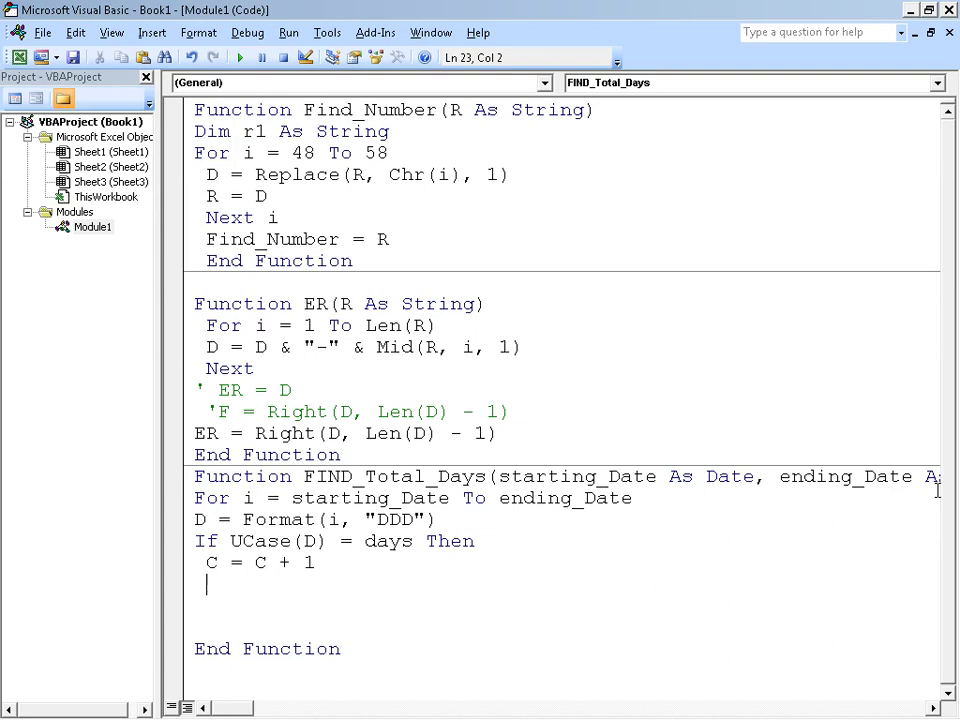
Close the If block with End If and the loop with Next.
left_click(343, 568)
key("Down")
type("END OFG")
key("Down")
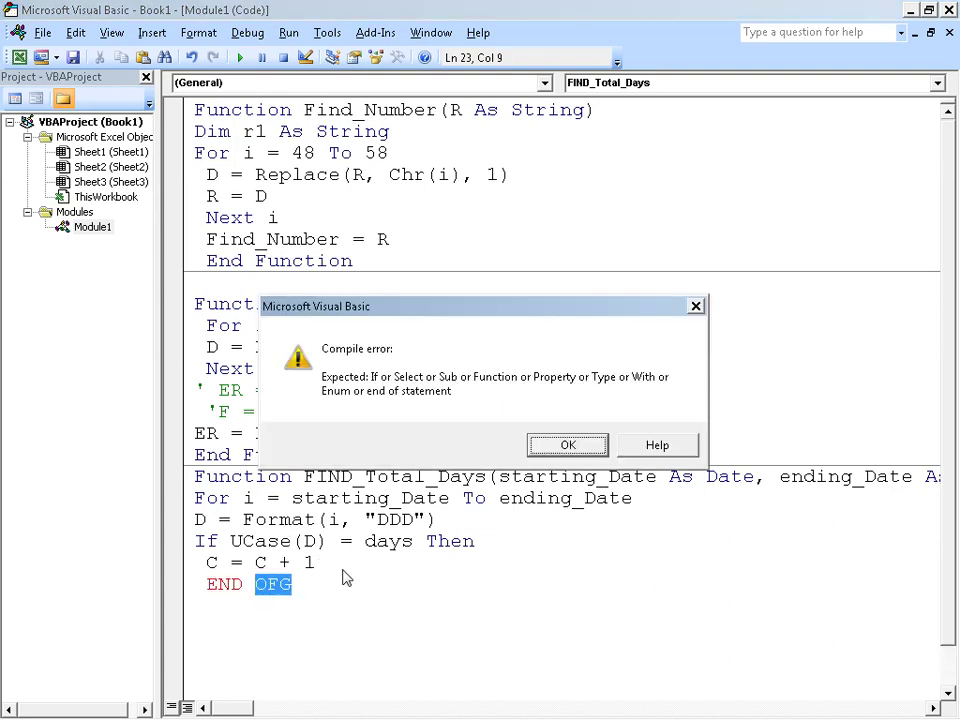
key("Return")
type("OF")
key("BackSpace")
key("BackSpace")
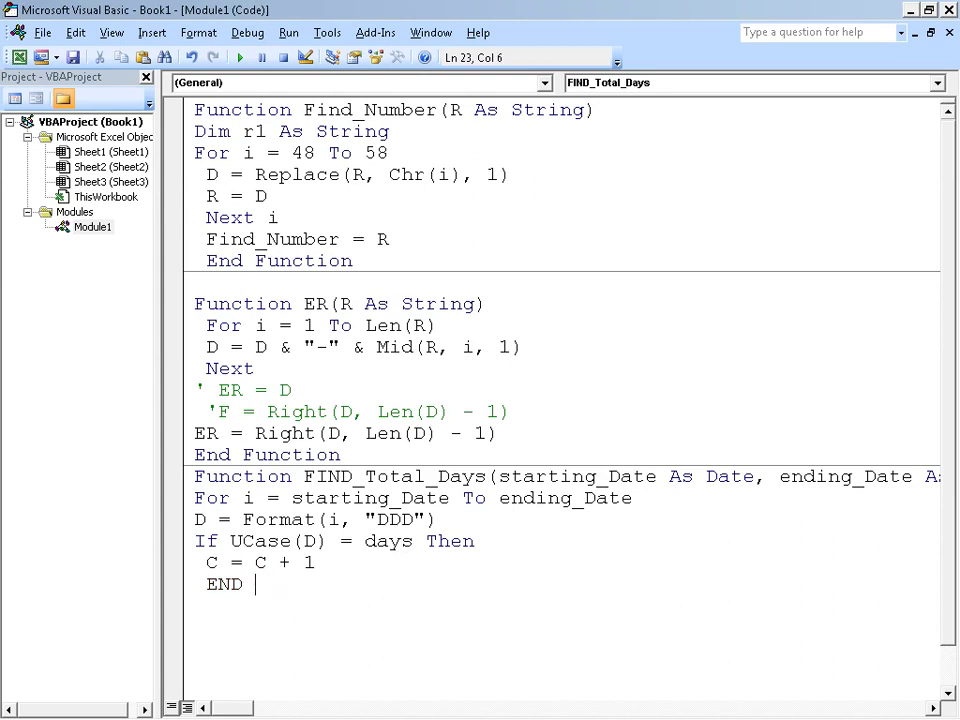
type("If")
key("Return")
type("NEXT")
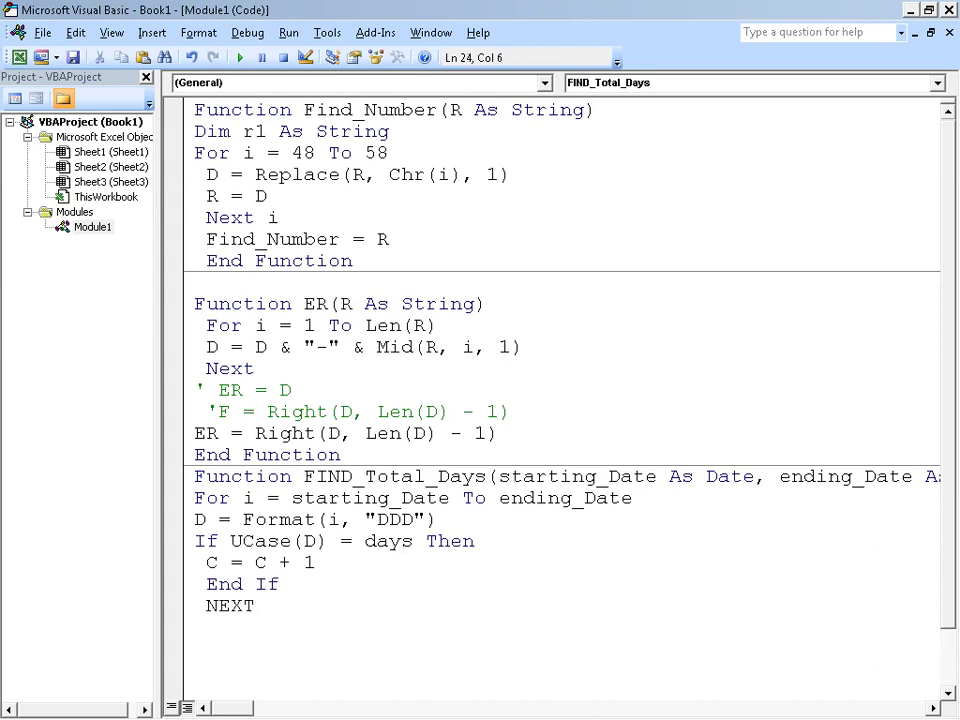
key("Return")
Add FIND_Total_Days = C just above End If, then return to Excel.
type("F")
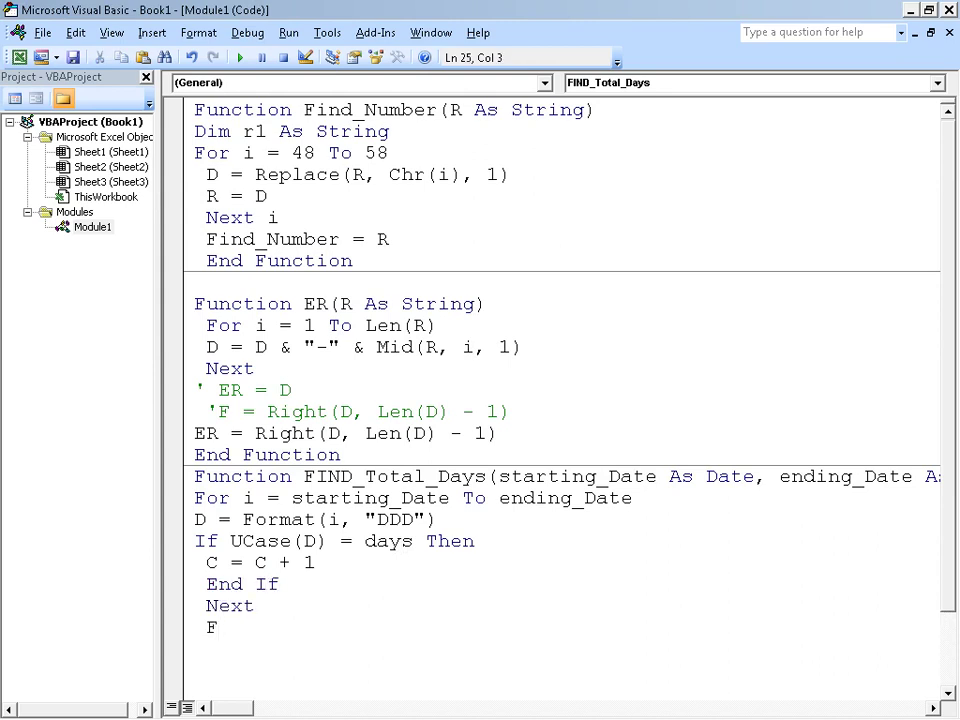
type("IND")
key("BackSpace")
key("BackSpace")
key("BackSpace")
key("BackSpace")
key("Up")
key("Up")
key("Return")
key("Up")
type("FI")
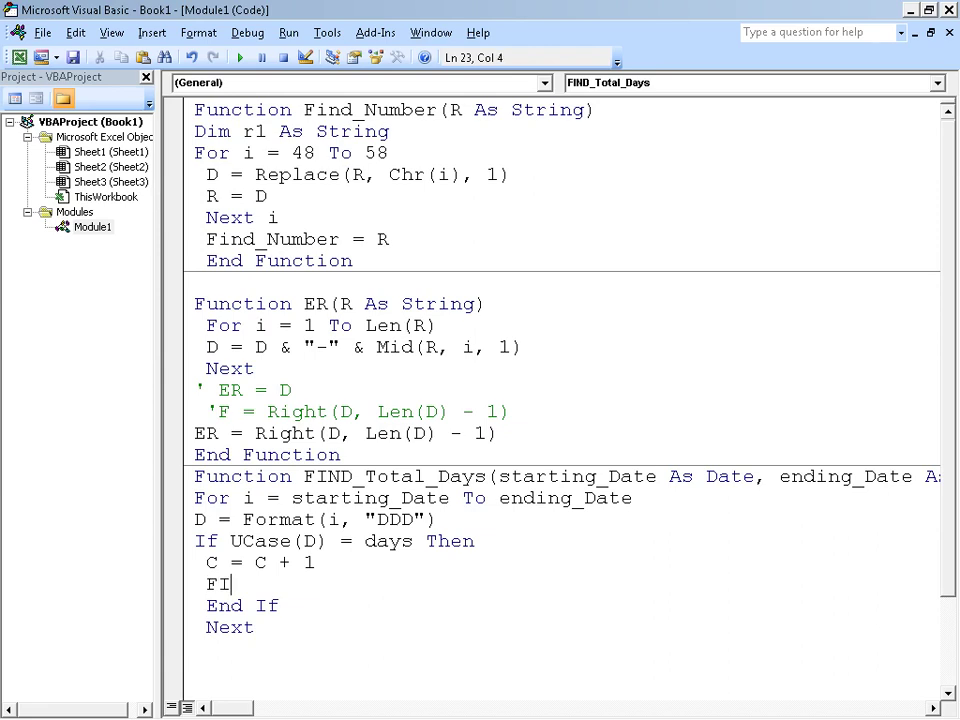
type("ND_")
type("TOTAL_D")
type("AYS=")
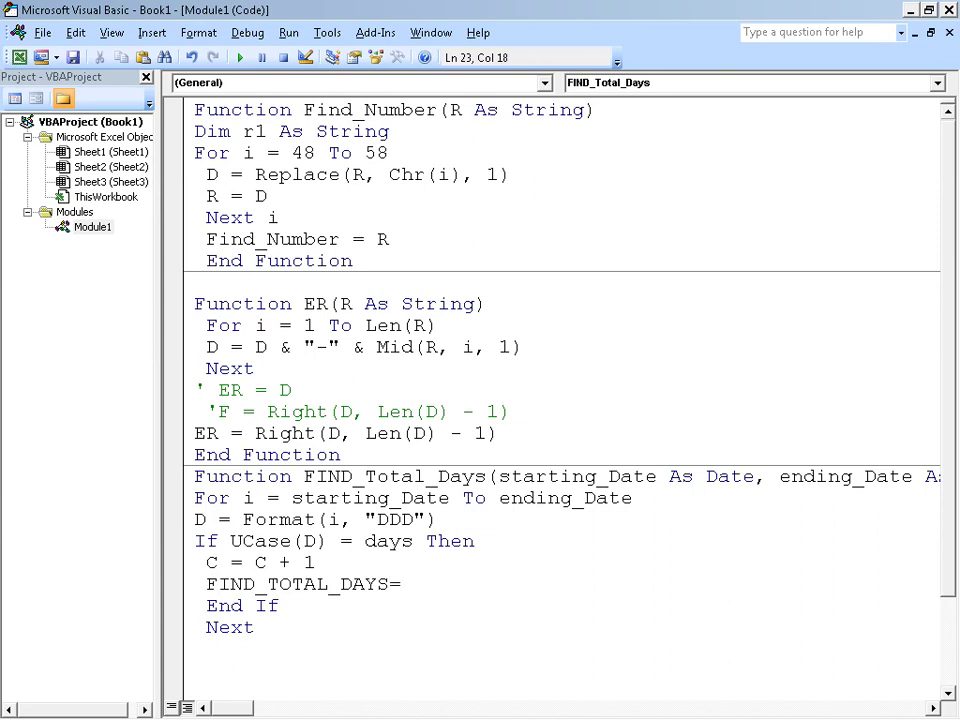
type("C")
left_click(281, 605)
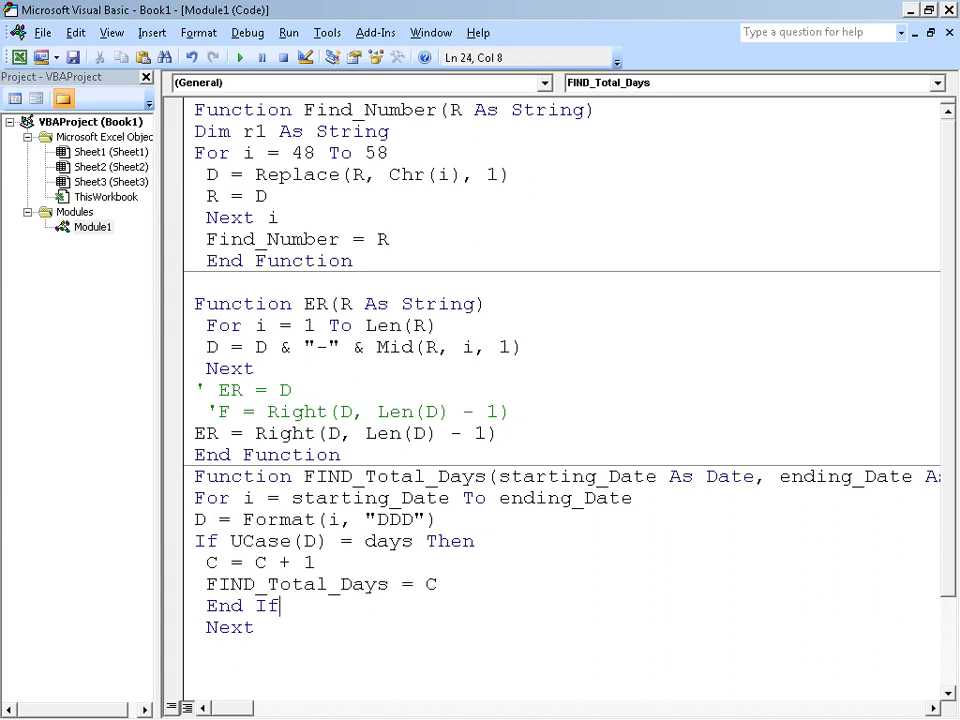
key("alt+Tab")
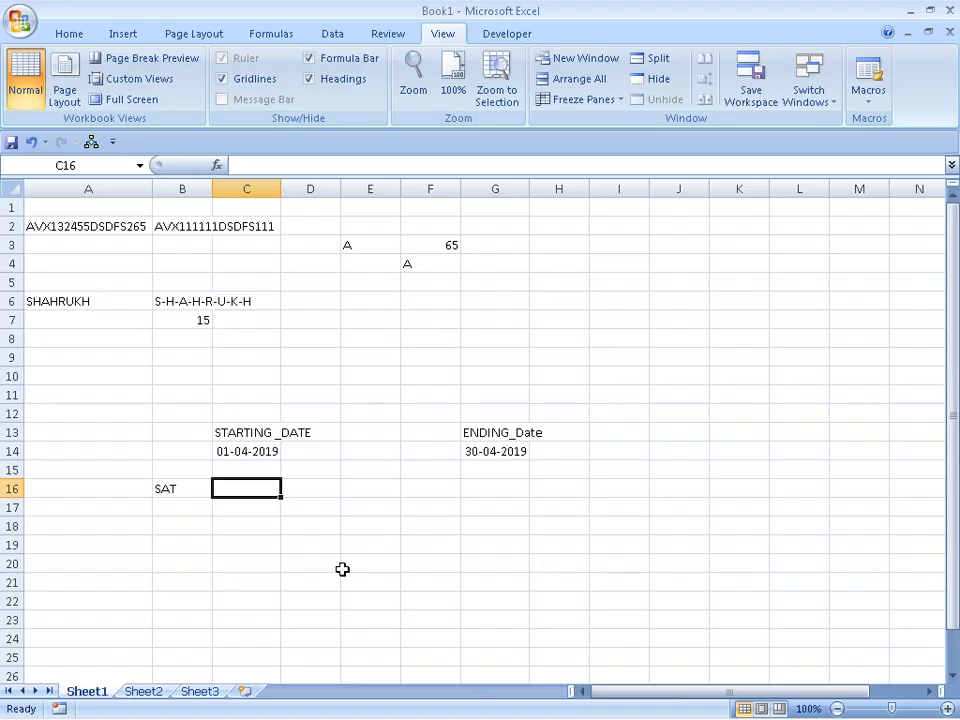
Enter =FIND_Total_Days(C14,G14,B16) in C16 to count the weekday between the two dates.
type("=FI")
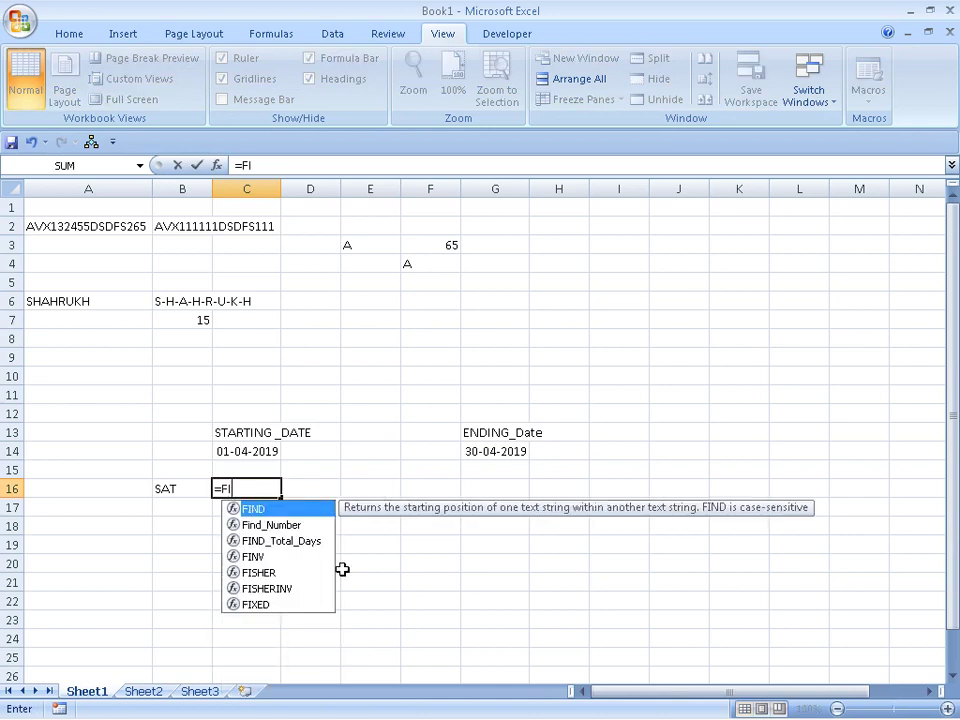
type("ND")
key("Down")
key("Down")
key("Tab")
key("Up")
key("Up")
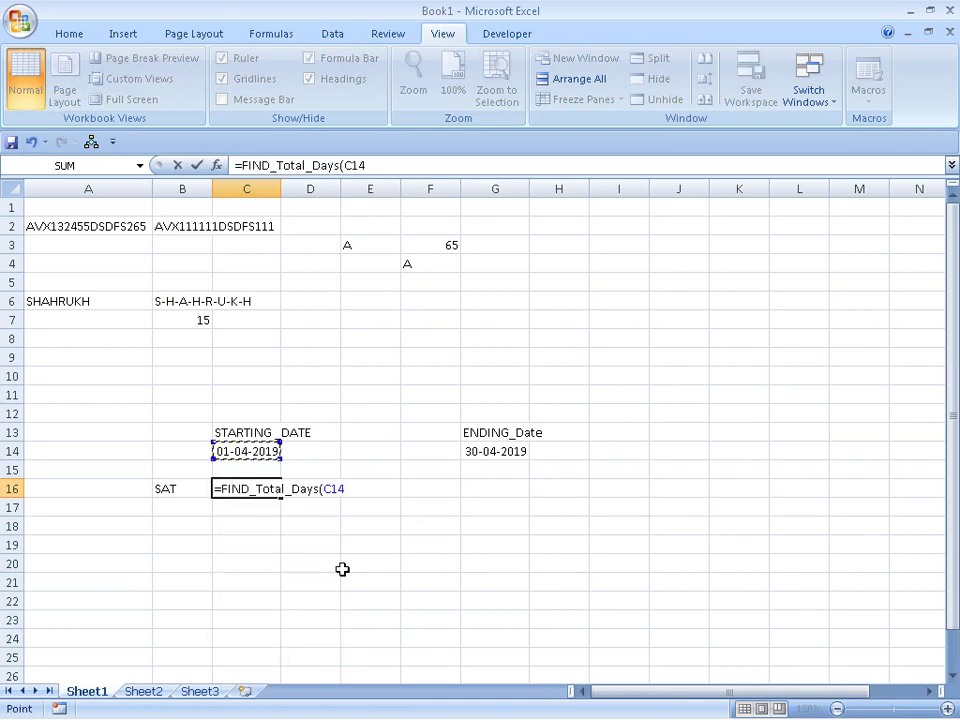
type(",")
key("Up")
key("Up")
key("Right")
key("Right")
key("Right")
key("Right")
type(",")
key("Left")
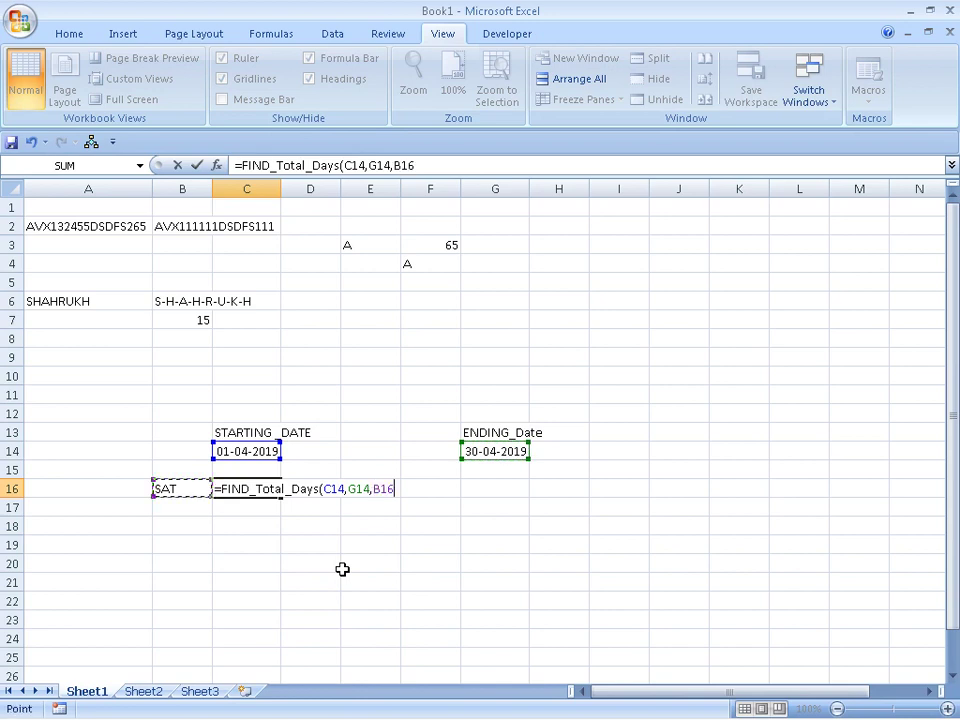
key("Return")
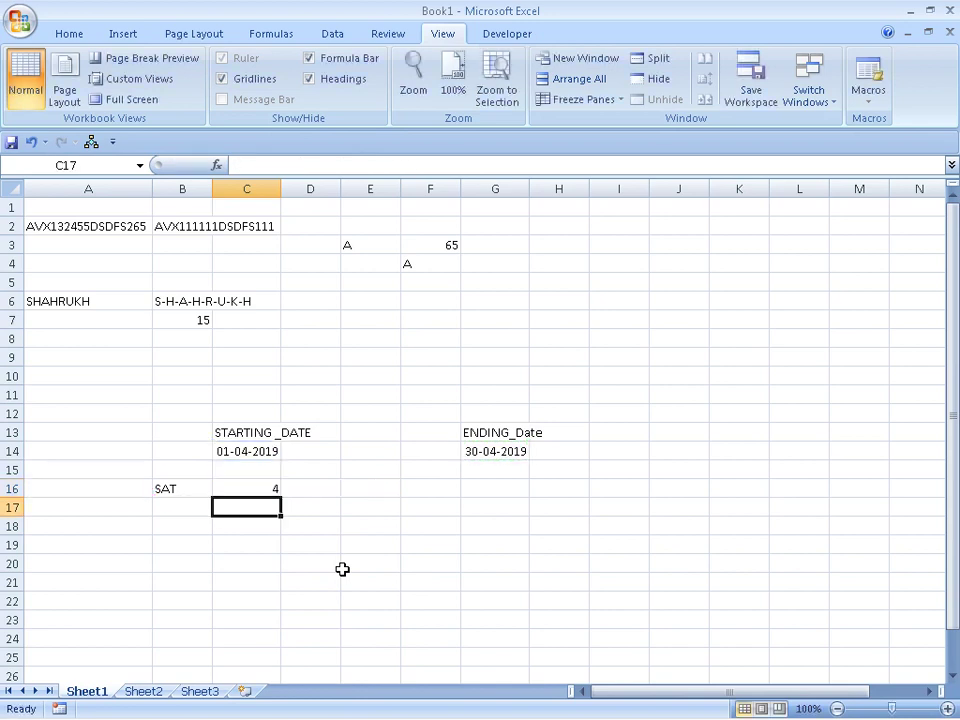
Change B16 from SAT to MON so C16 counts 5 Mondays.
key("Up")
key("Left")
type("M")
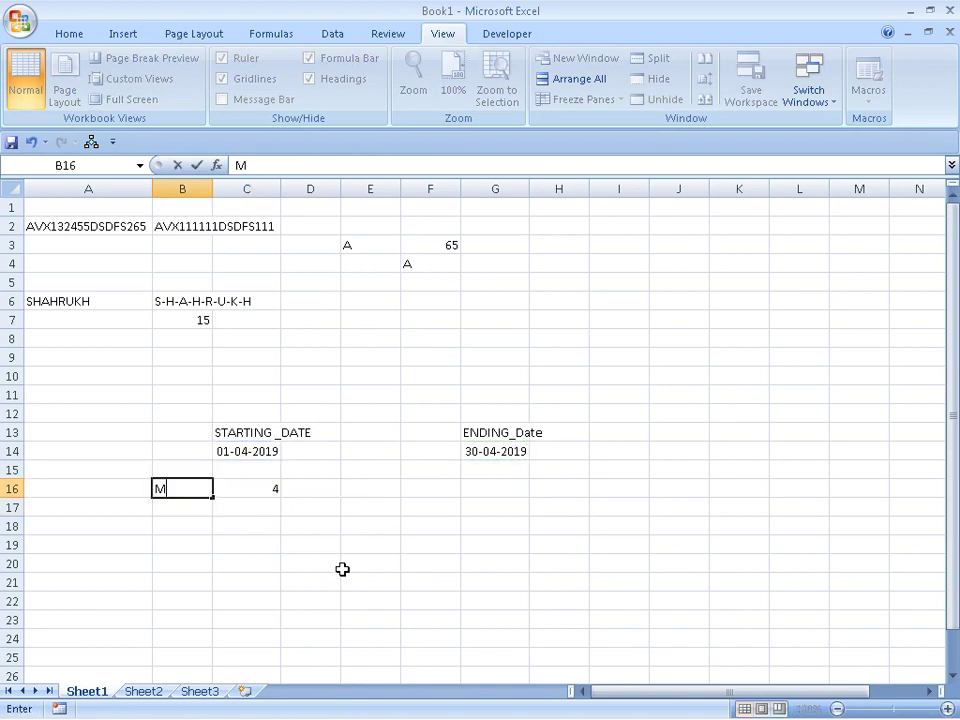
type("ON")
key("Return")
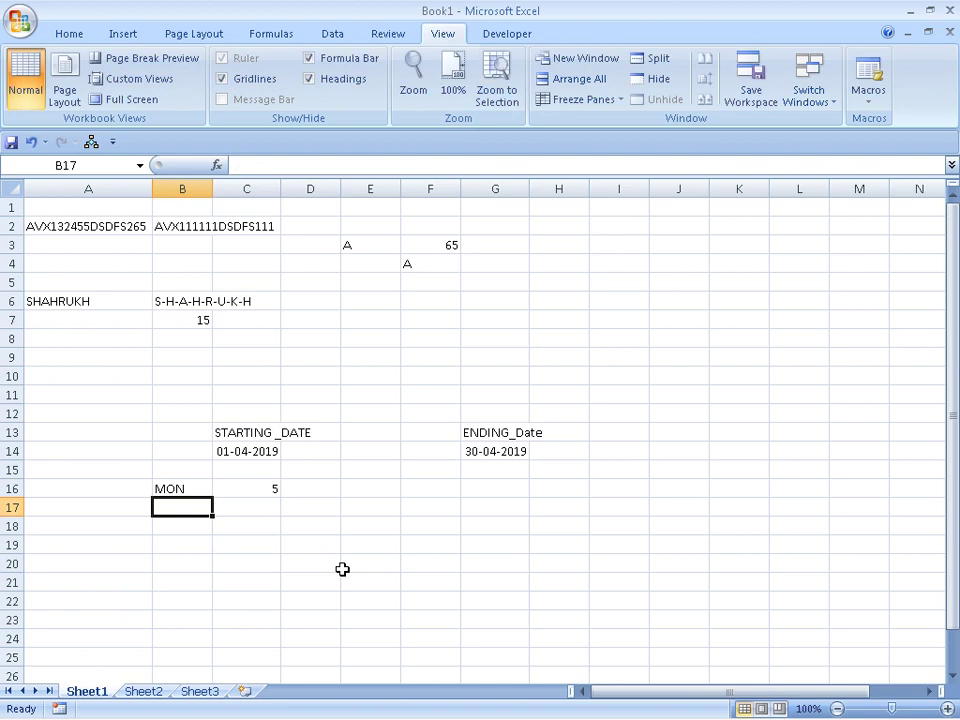
key("Up")
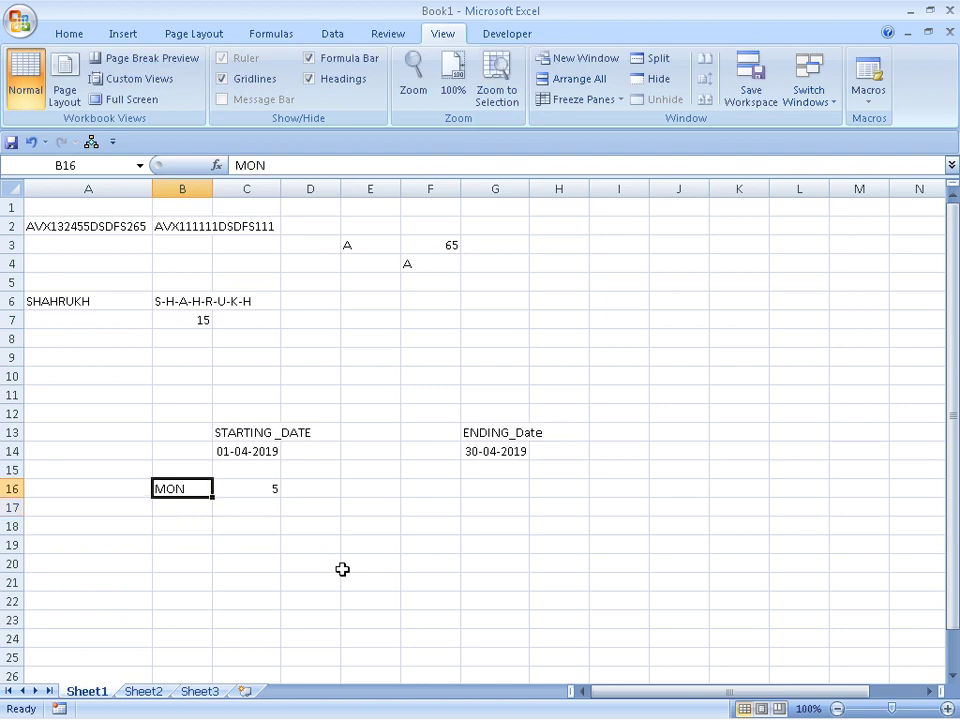
key("Right")
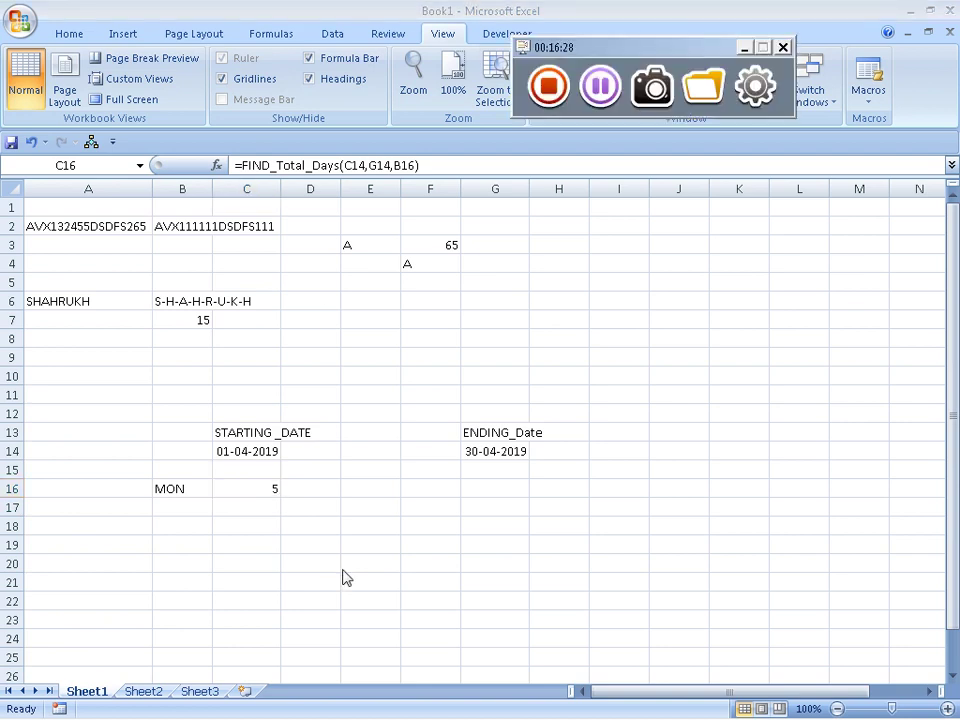
key("alt+Tab")
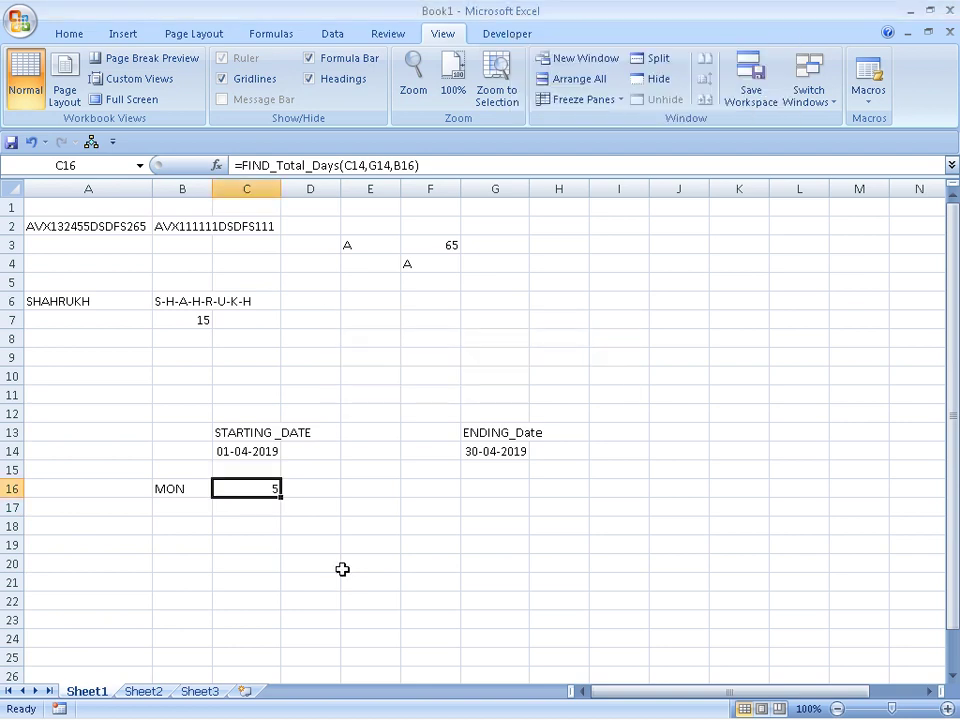
Add the label SECOND in A17 with the position value 2 in B17.
key("Down")
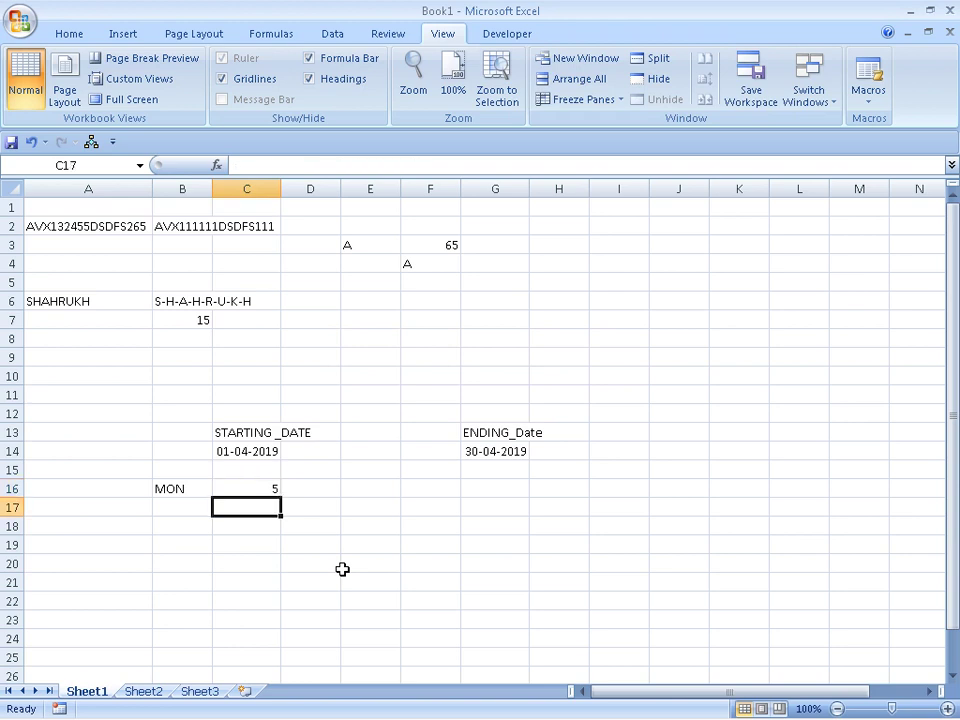
key("Left")
key("Left")
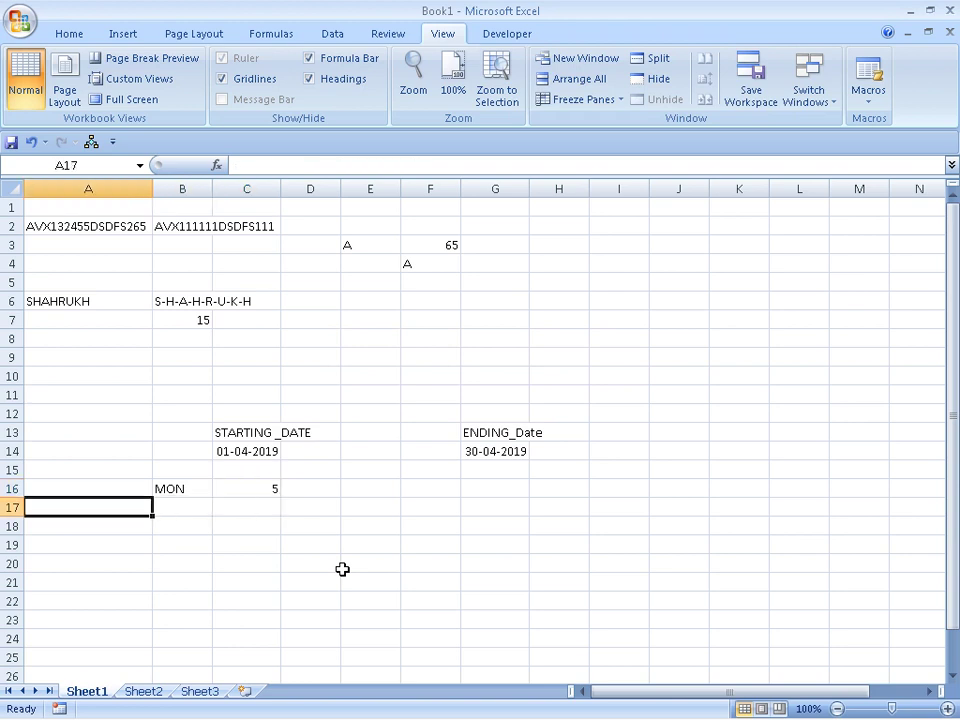
type("SECOND")
key("Return")
key("Up")
key("Right")
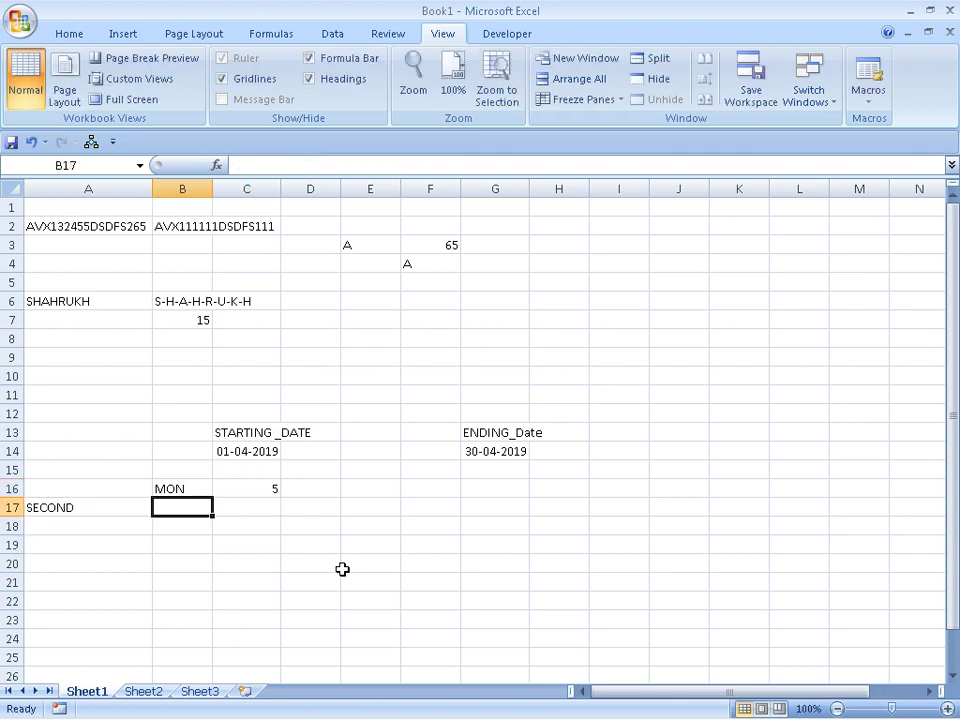
type("2")
key("Return")
key("Up")
key("alt+Tab")
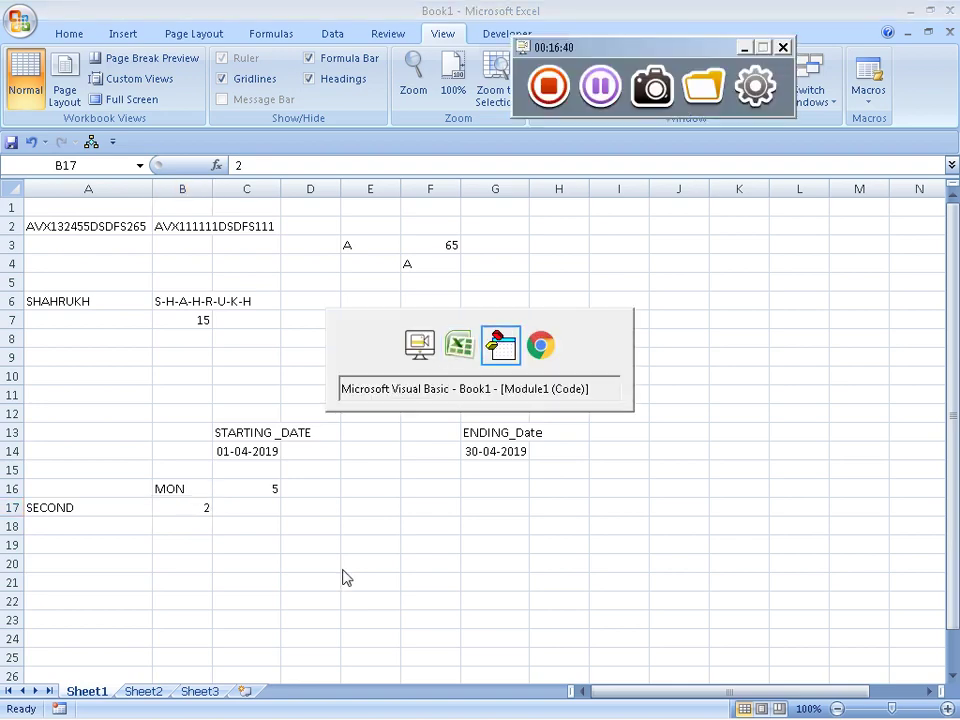
Add a POS As Integer parameter to the FIND_Total_Days function header.
key("Left")
key("Up")
key("Up")
key("Up")
key("Up")
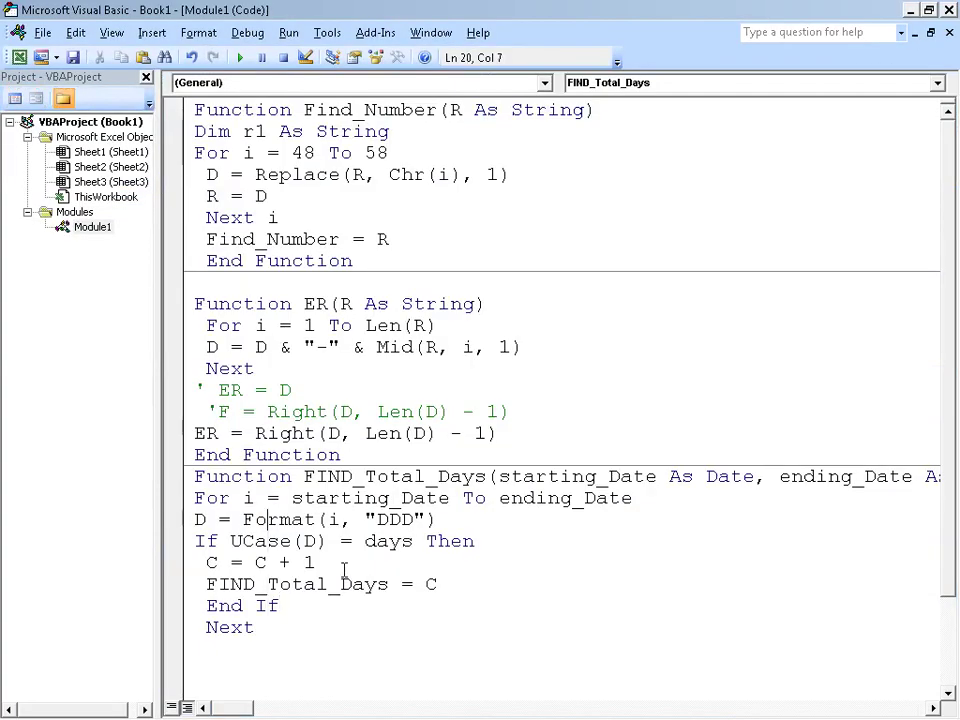
key("Up")
key("Up")
key("End")
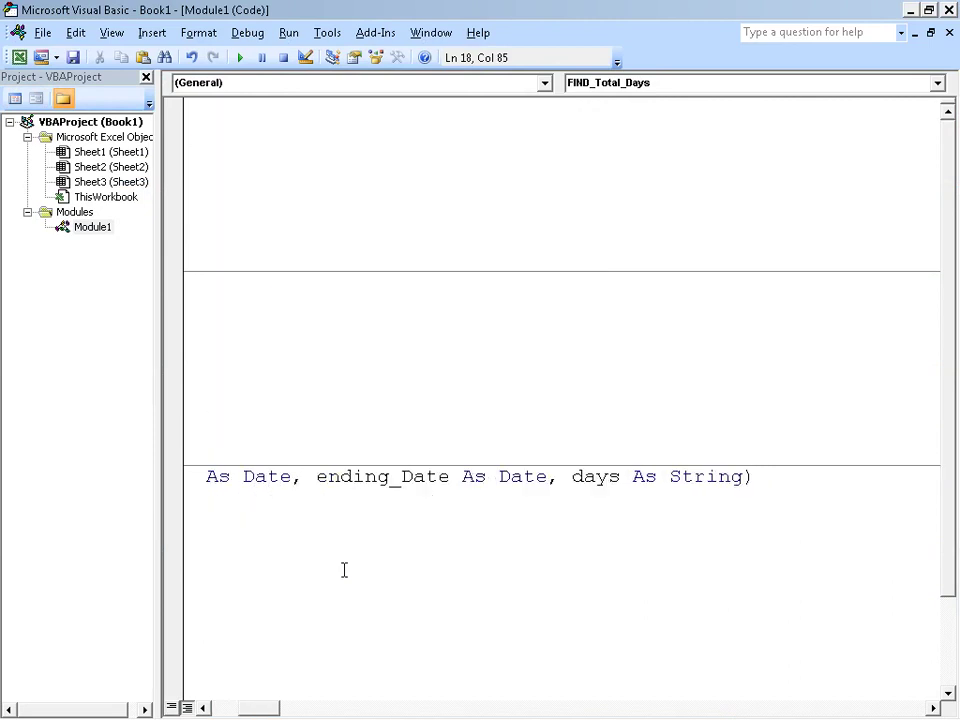
key("BackSpace")
type(",")
type("[")
key("BackSpace")
type("POS ")
type("AS O")
key("BackSpace")
type("I")
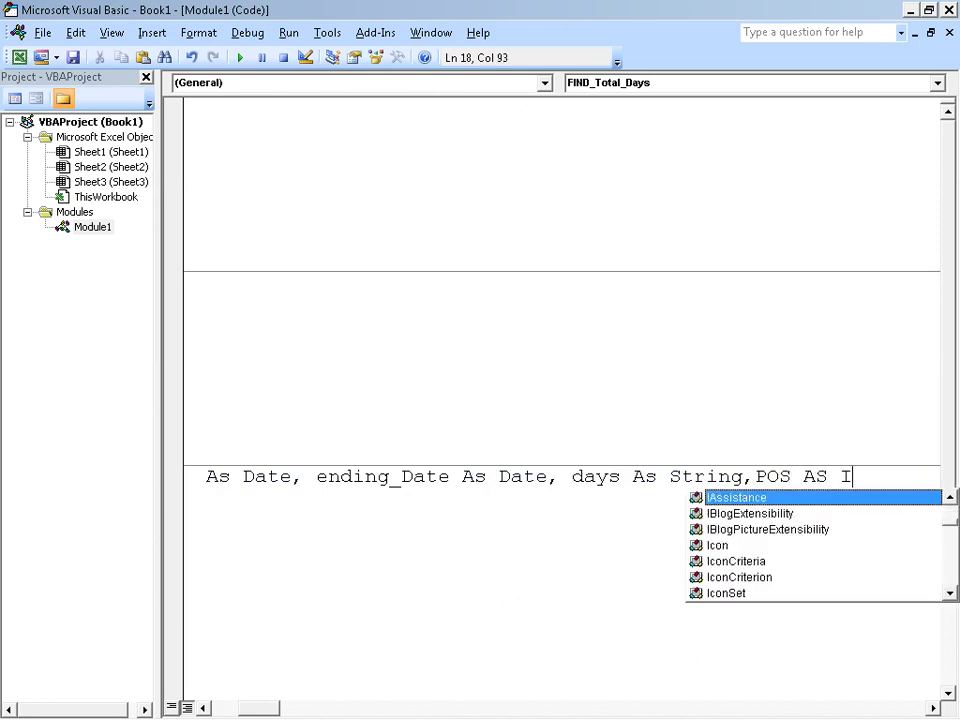
type("n")
key("Tab")
type(")")
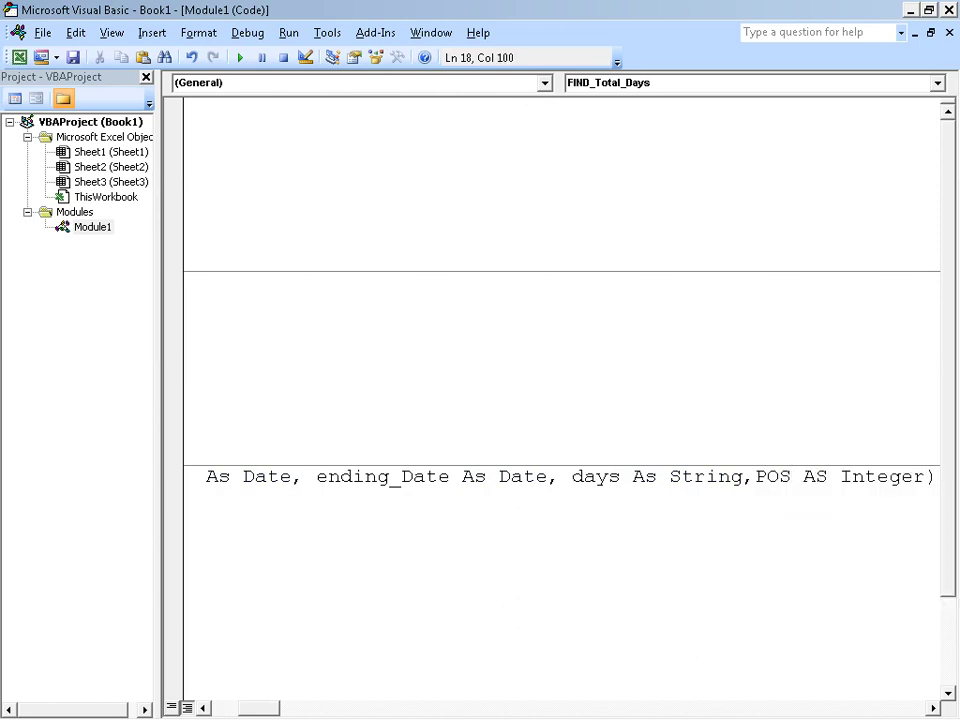
Insert 'If C = POS Then' below the C = C + 1 counter line.
key("Down")
key("Down")
key("Down")
key("Down")
key("Down")
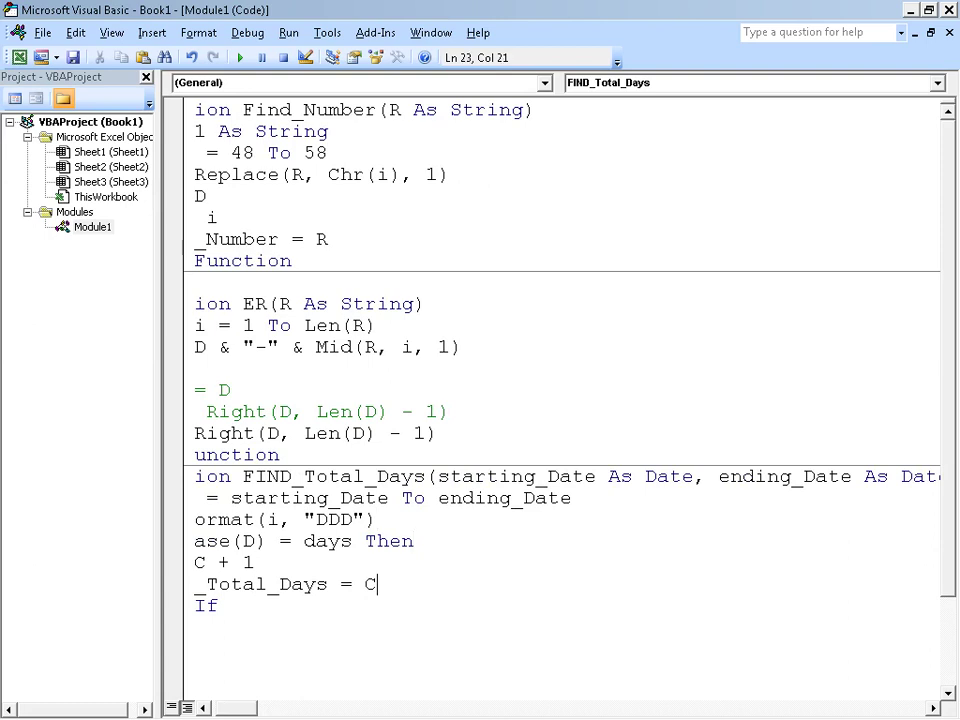
key("Up")
key("Return")
type("IF")
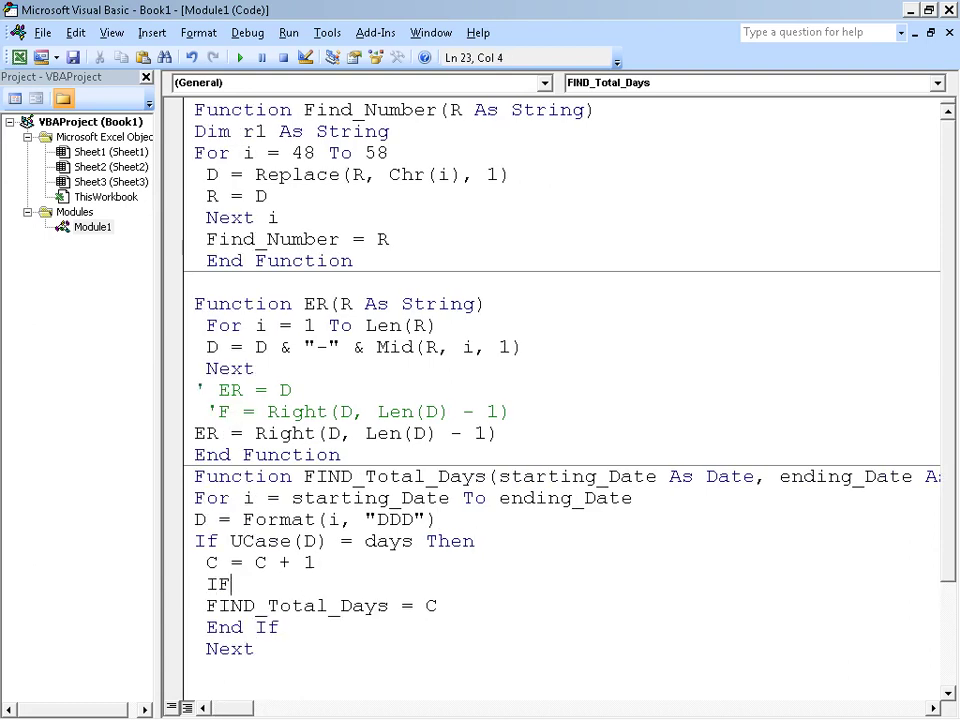
type(" C=")
type("POS TJ")
type("E")
key("BackSpace")
key("BackSpace")
type("HEN")
key("Return")
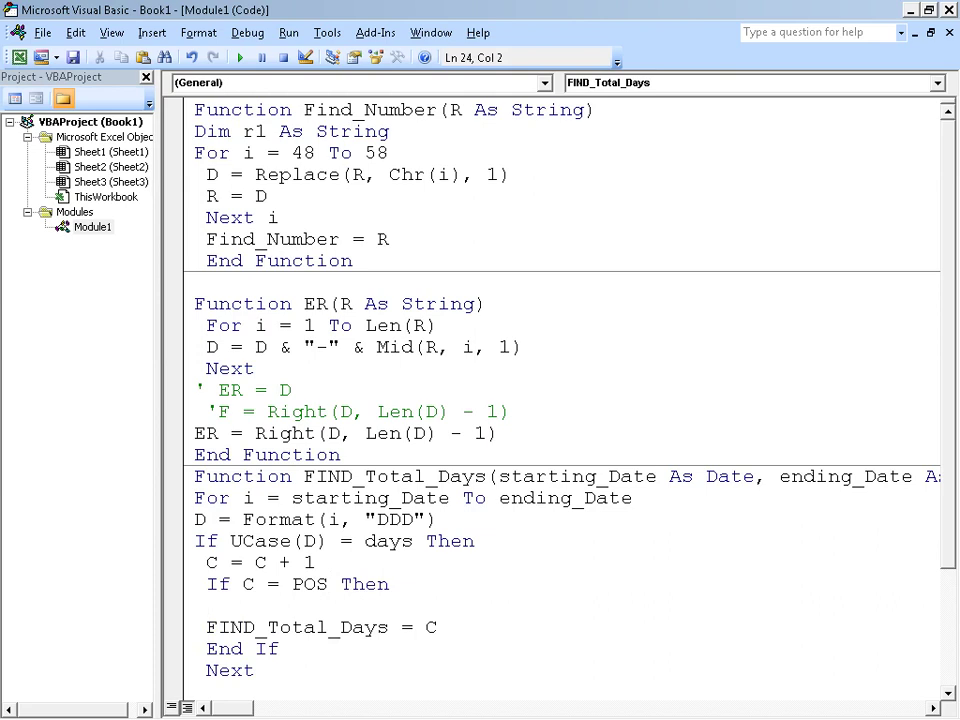
Add C = Format(I, "DD-MMM-YYYY") inside the new If block.
key("Down")
key("Up")
type("C= FOR")
type("MAT(")
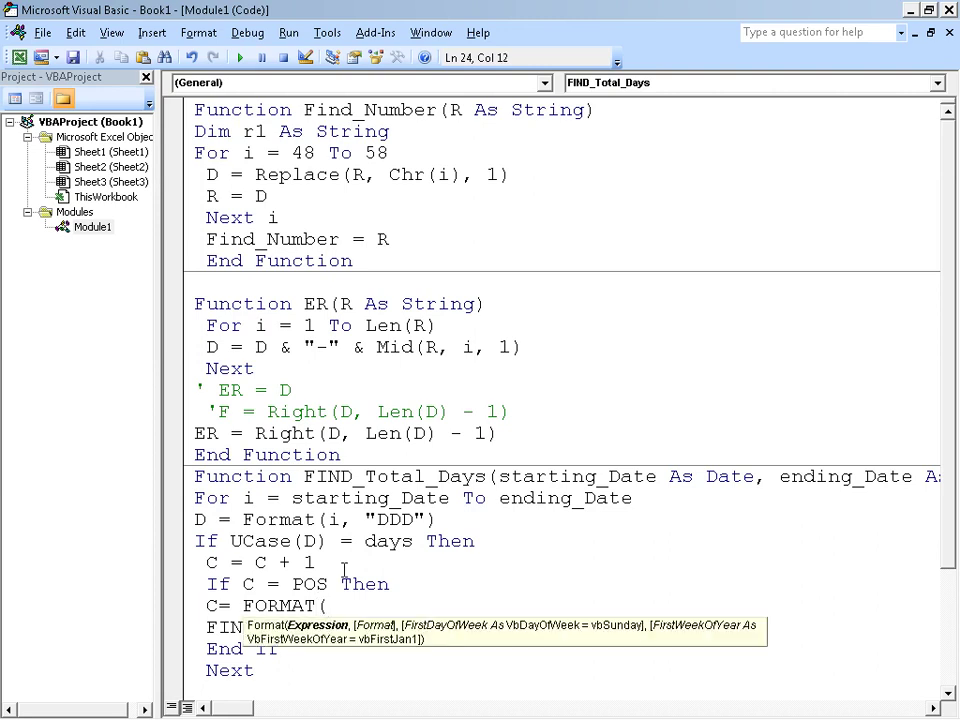
type("IM")
key("BackSpace")
type(", ")
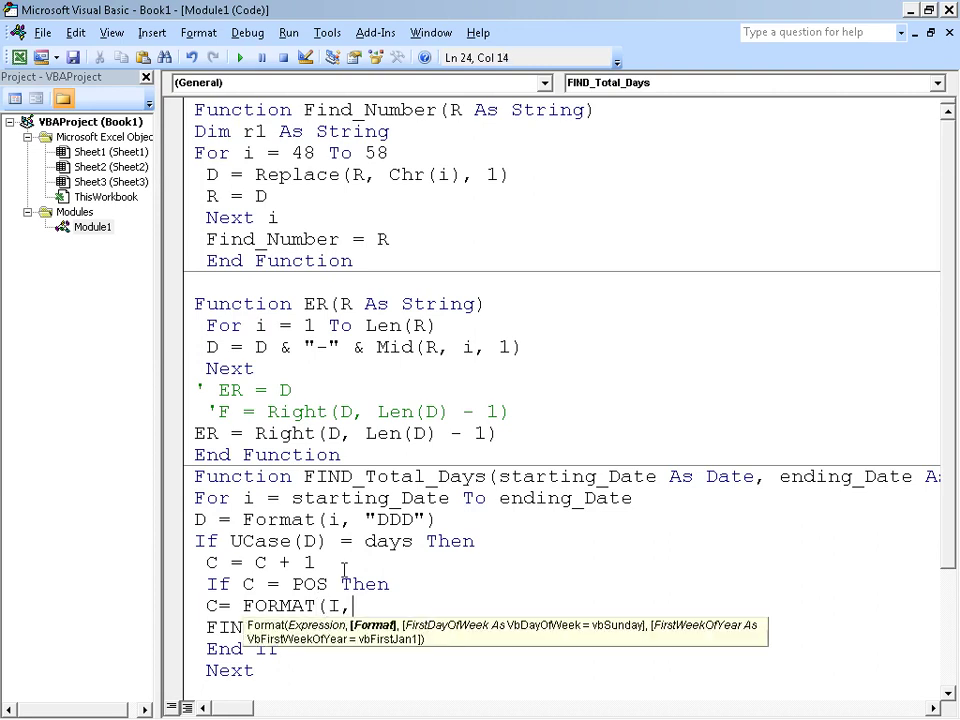
type("\"DD-MM")
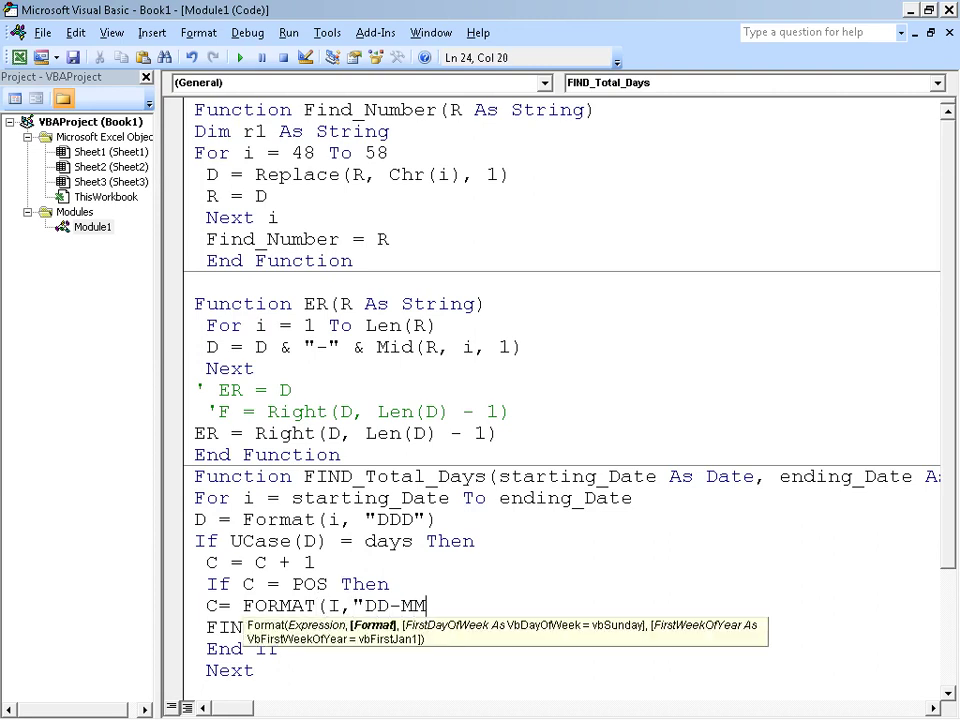
type("M-YYY")
type("Y\")")
key("Down")
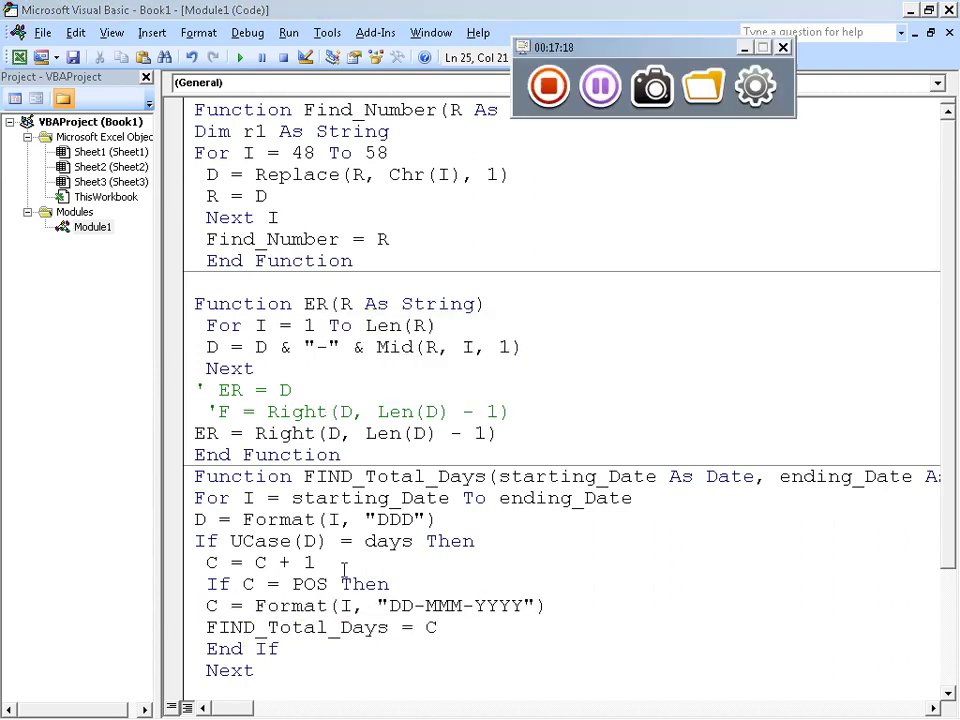
key("alt+Tab")
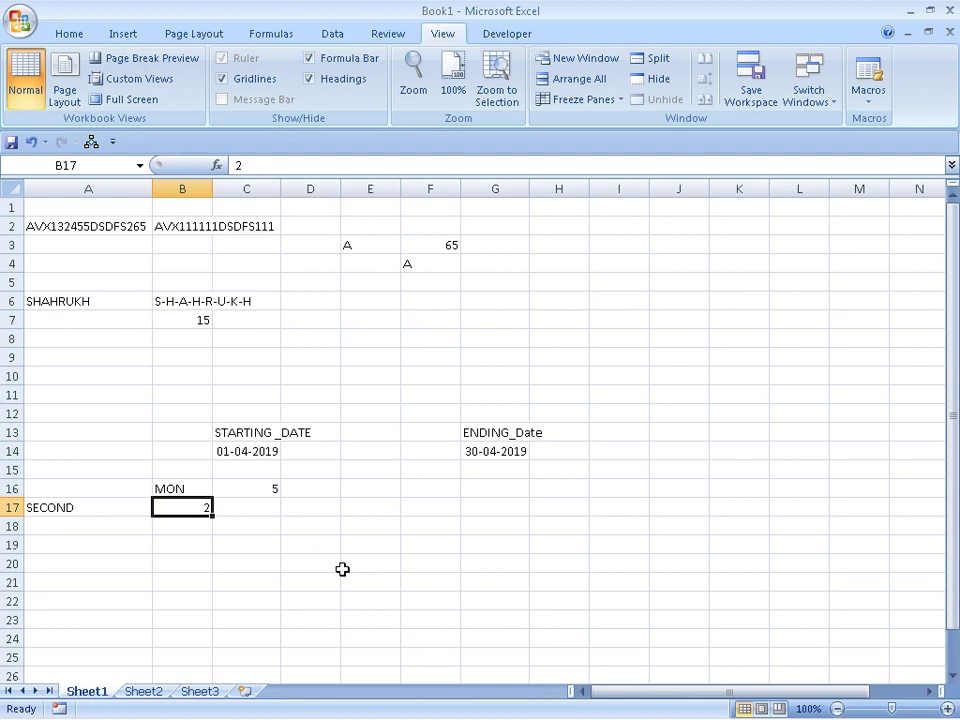
Add B17 as C16's fourth argument and dismiss the Next without For compile error.
key("Right")
key("Up")
key("F2")
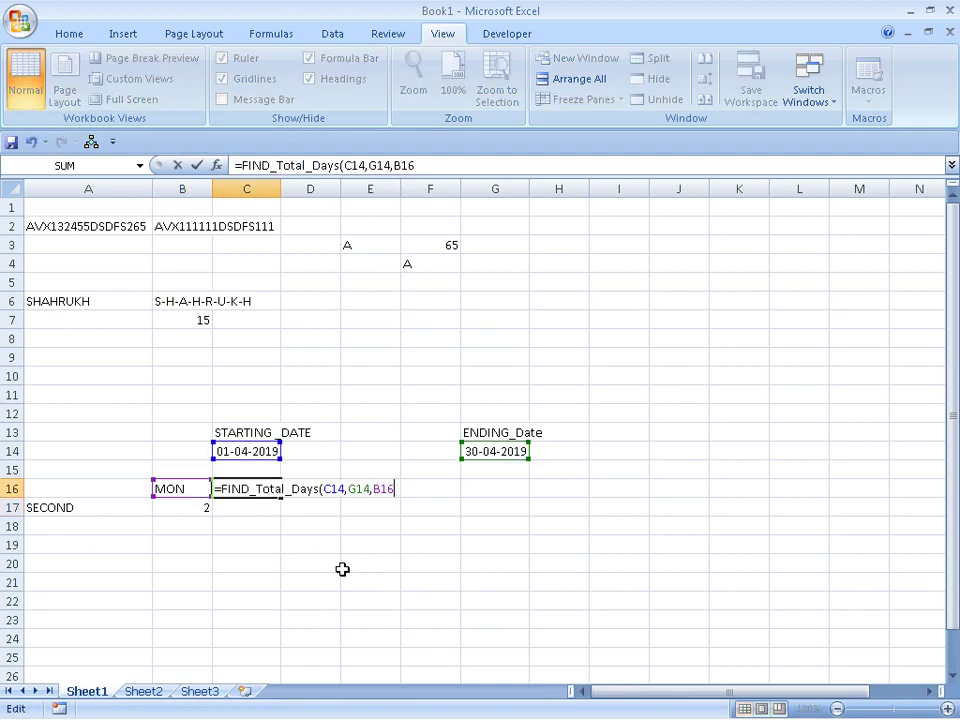
key("BackSpace")
type(",")
left_click(172, 510)
key("Return")
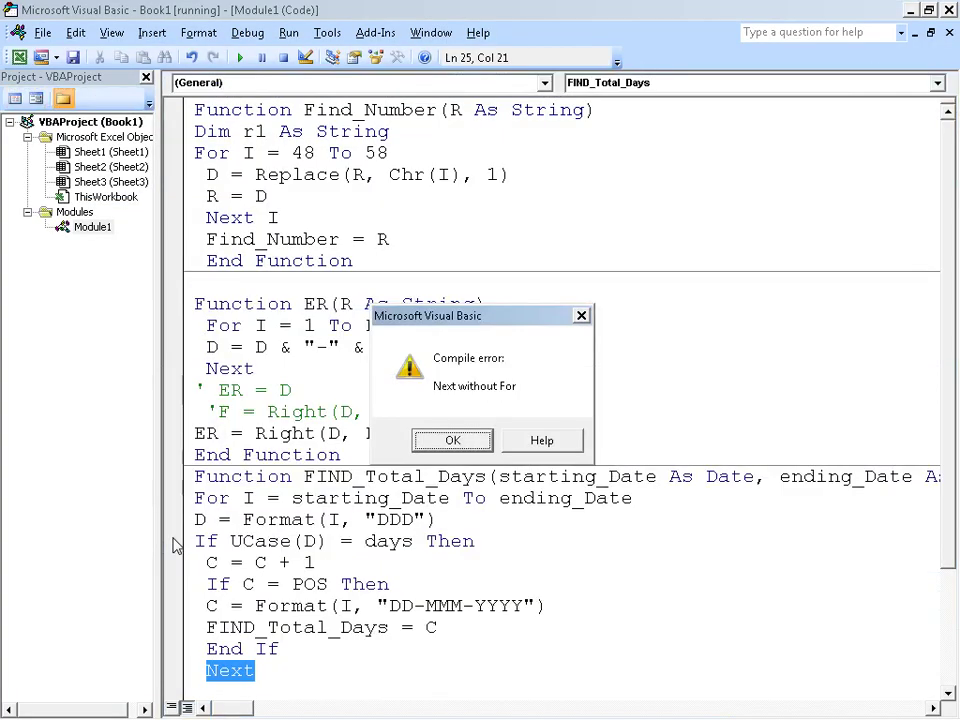
key("Return")
Add a second End If to close the nested If and reset the halted code.
key("Up")
key("Up")
key("Up")
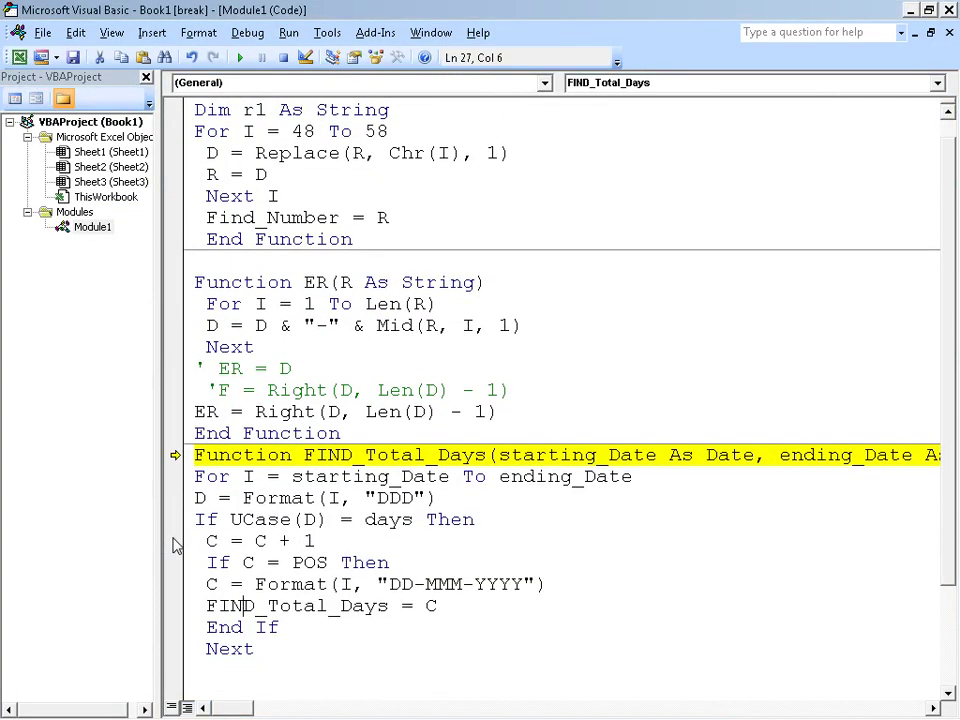
key("Home")
key("Down")
key("Return")
key("Up")
type("EN")
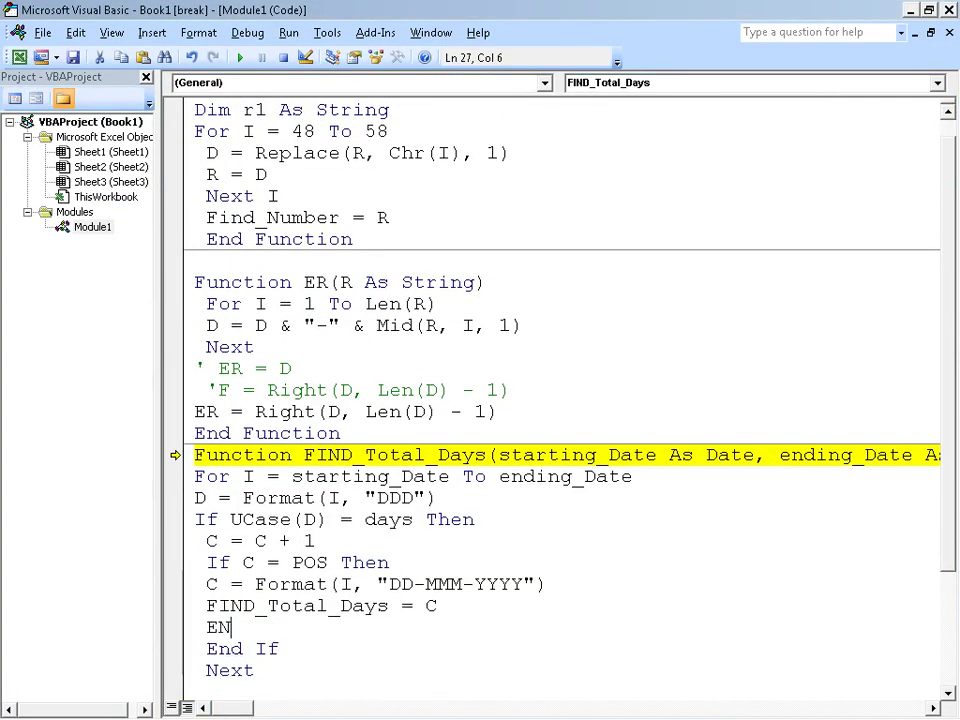
type("D IF")
key("Down")
key("F5")
Re-enter C16's formula in Excel to recheck the result.
key("alt+F11")
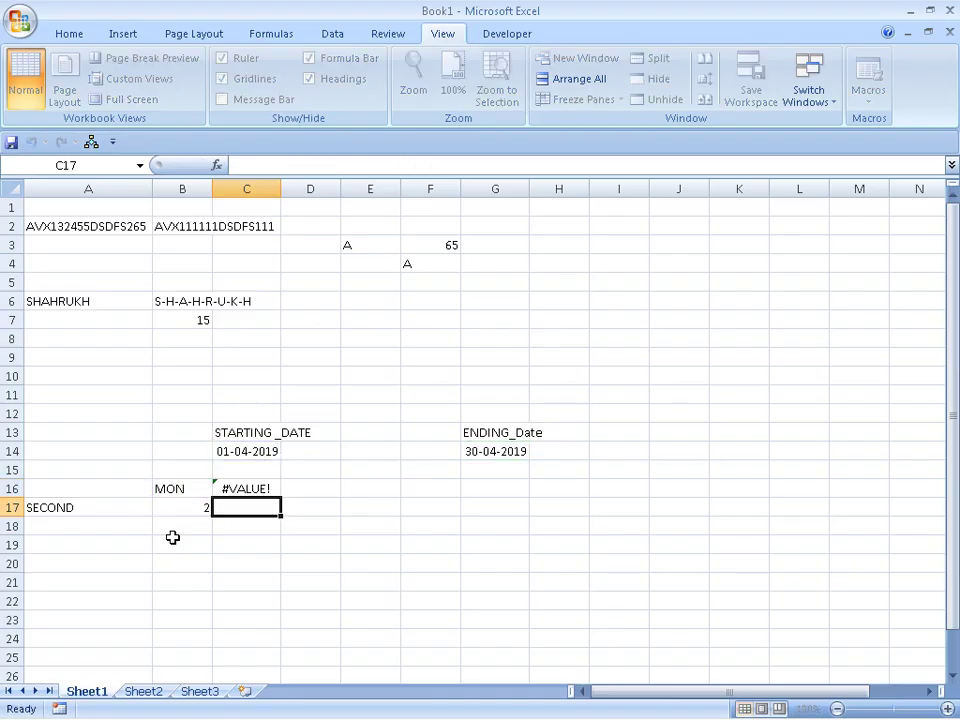
key("Up")
key("F2")
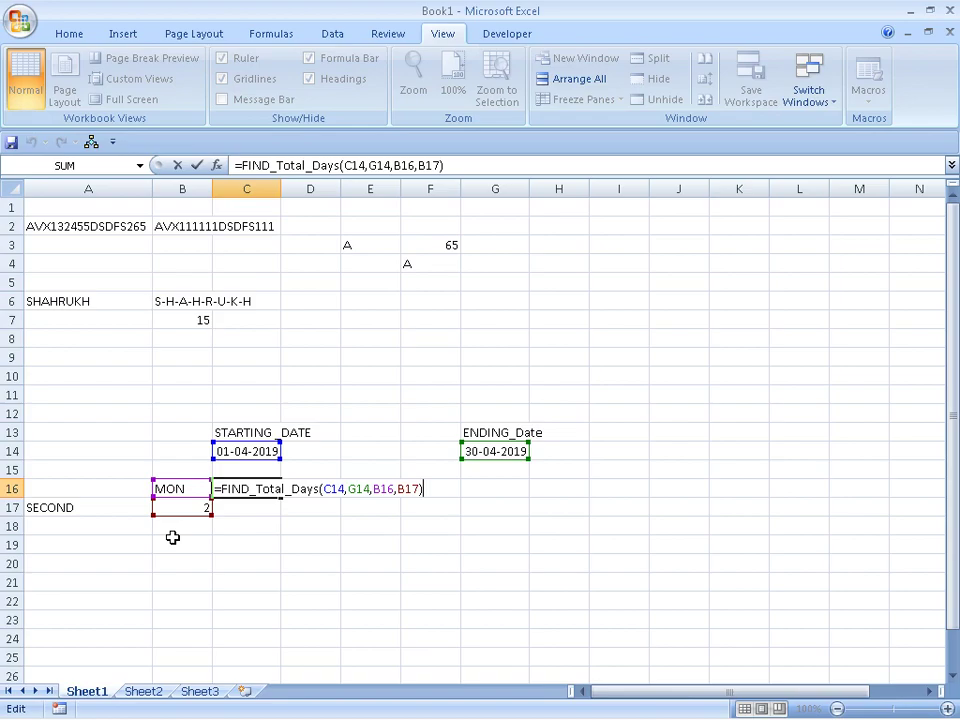
key("Return")
key("alt+Tab")
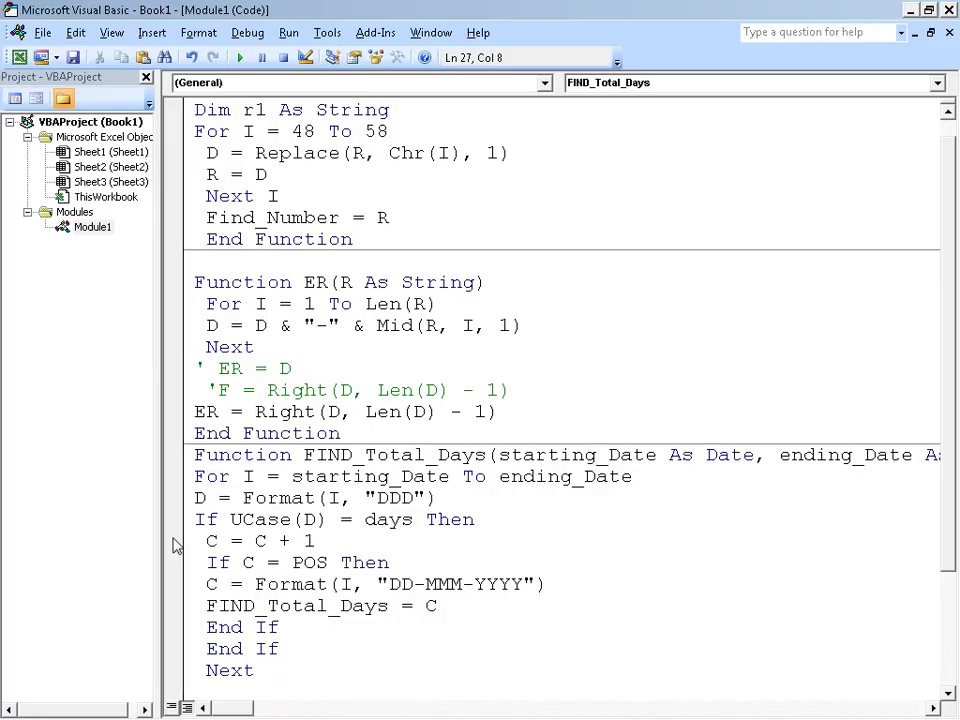
key("Up")
Begin a fresh =FIND_Total_Days( formula from the function suggestions.
key("Up")
key("Up")
key("Up")
key("Up")
key("Down")
key("Down")
key("Down")
key("Down")
key("alt+F11")
Complete C16's formula with arguments C14, G14, B16 and B17; it shows #VALUE!
key("Up")
type("=FI")
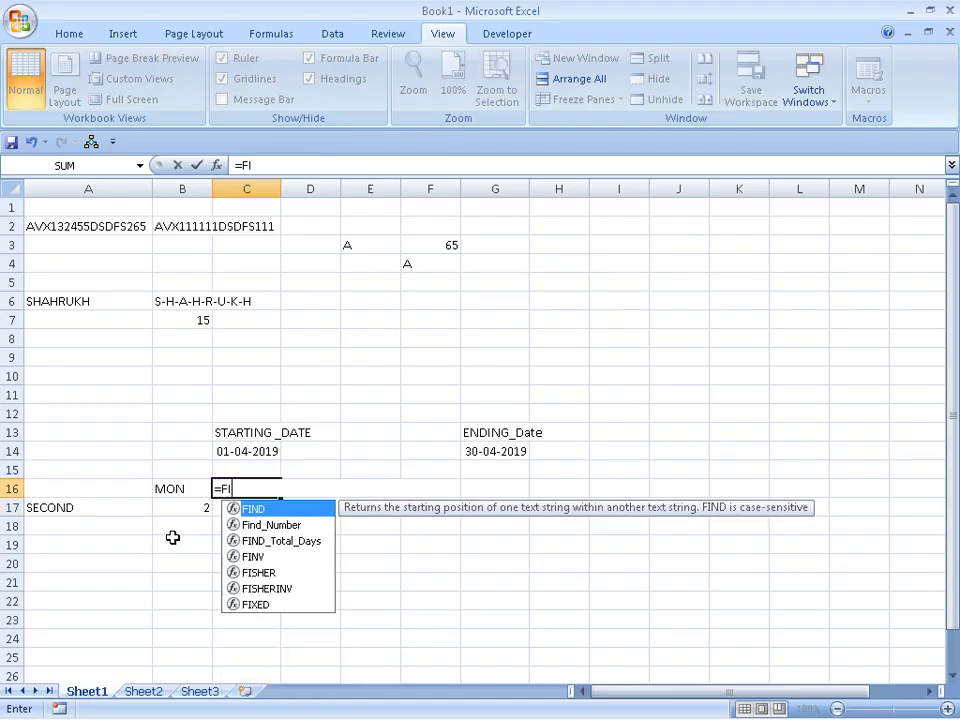
type("ND")
key("Down")
key("Down")
key("Tab")
key("Up")
key("Up")
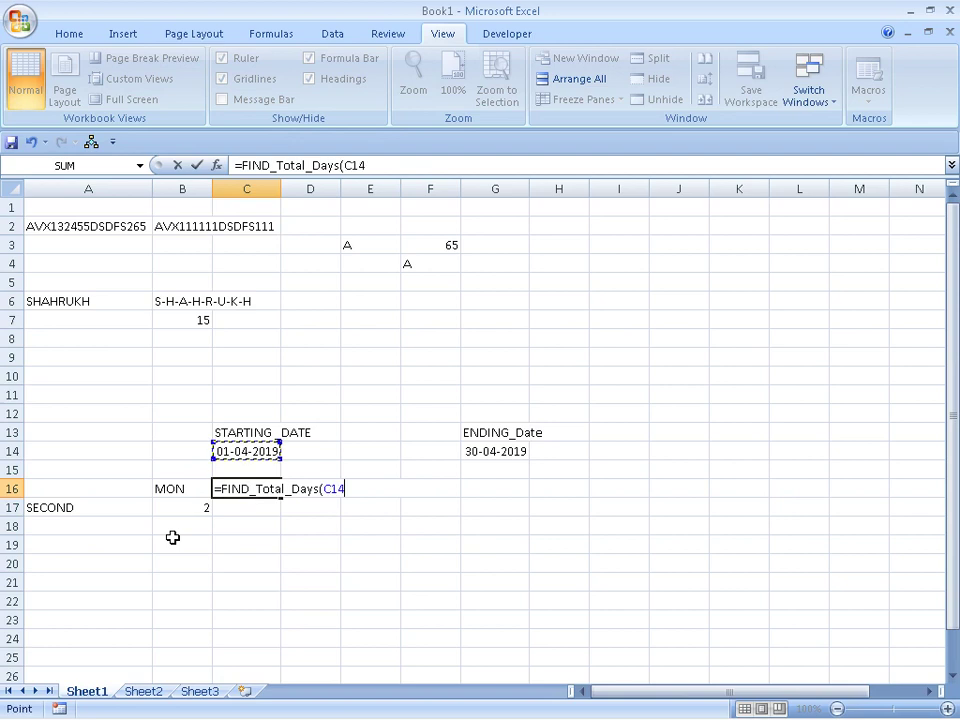
type(",")
key("Up")
key("Up")
key("Right")
key("Right")
key("Right")
key("Right")
type(",")
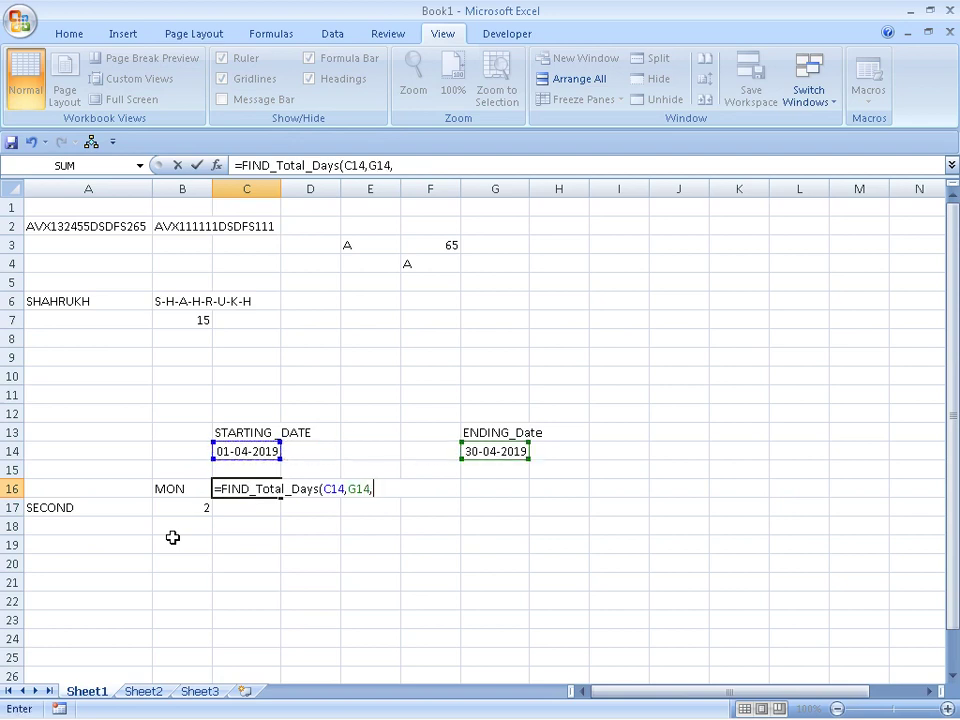
key("Left")
type(",")
key("Down")
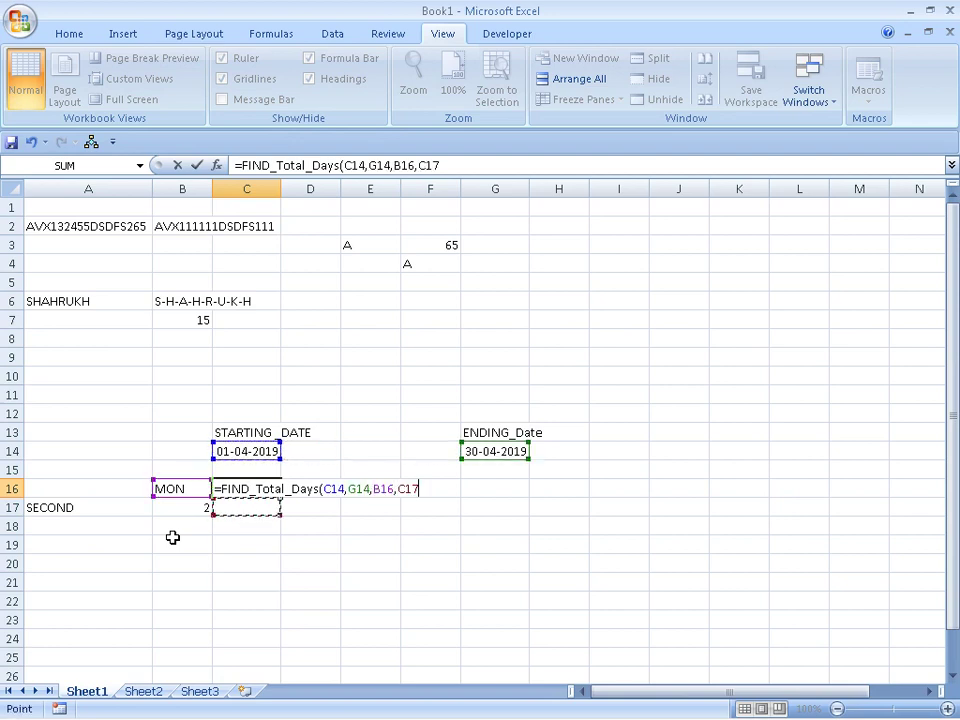
key("Left")
key("Return")
key("Up")
key("alt+F11")
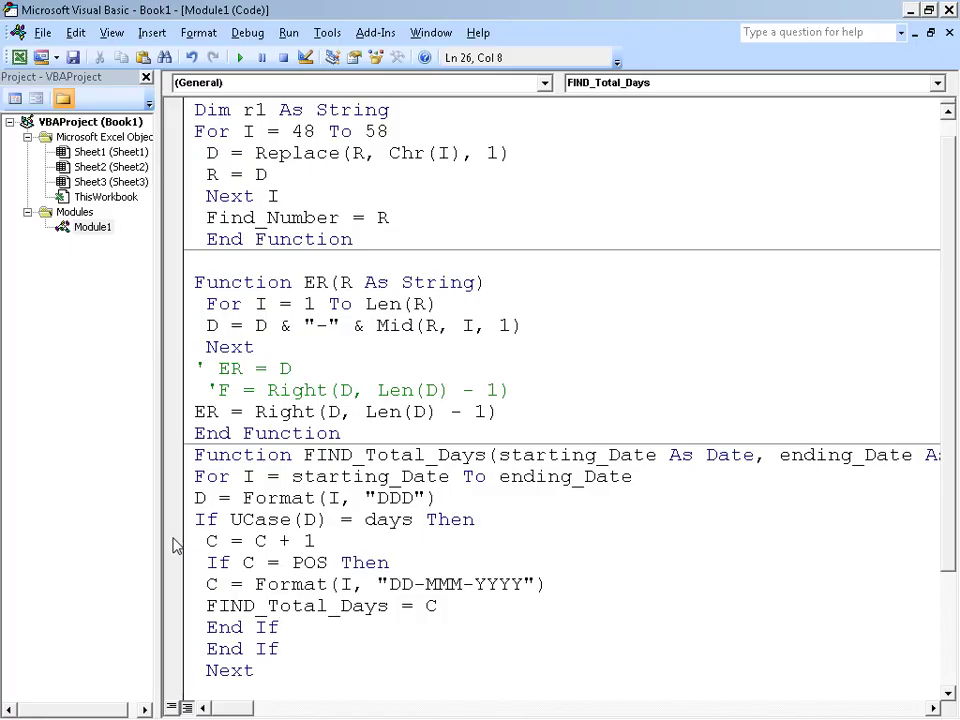
Edit the FIND_Total_Days = C return line and the If C = POS line.
key("Up")
key("ctrl+Right")
key("Right")
key("Right")
key("Right")
key("BackSpace")
type("C")
key("Down")
key("Up")
key("Up")
key("Up")
key("Left")
key("Left")
key("Left")
key("Left")
key("Left")
key("Left")
key("Left")
key("Left")
key("Right")
key("Left")
key("Left")
key("Left")
key("Left")
key("Down")
key("Down")
key("Left")
key("Left")
key("Left")
key("Left")
key("Return")
key("Up")
key("Up")
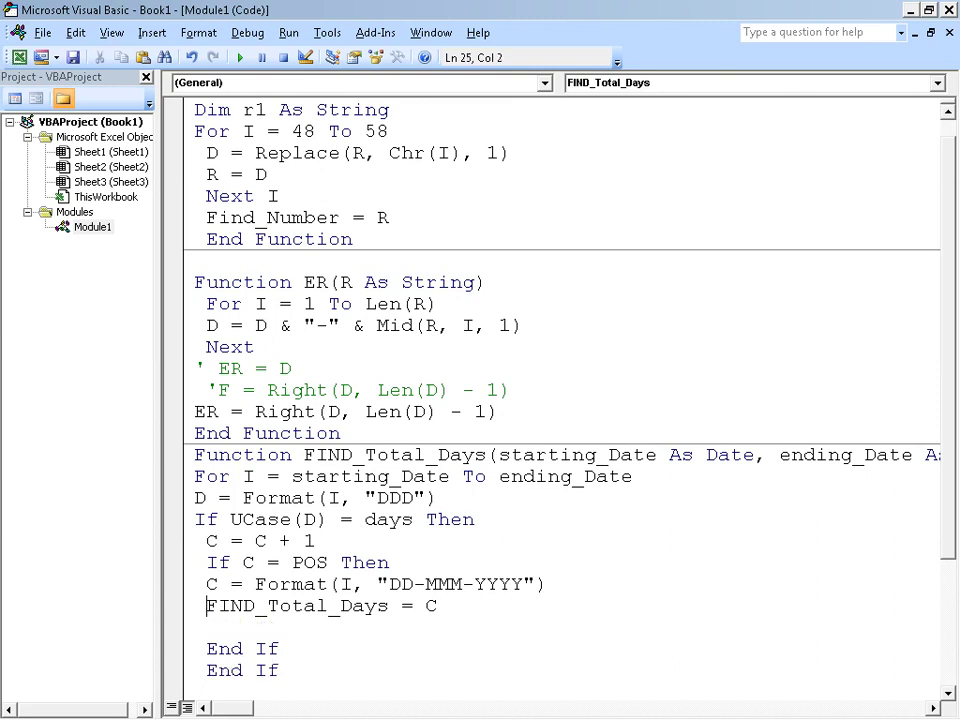
Cut the original FIND_Total_Days = C line and type End in its place.
key("shift+Right")
key("shift+Right")
key("shift+Right")
key("shift+Right")
key("shift+Right")
key("shift+Right")
key("shift+Right")
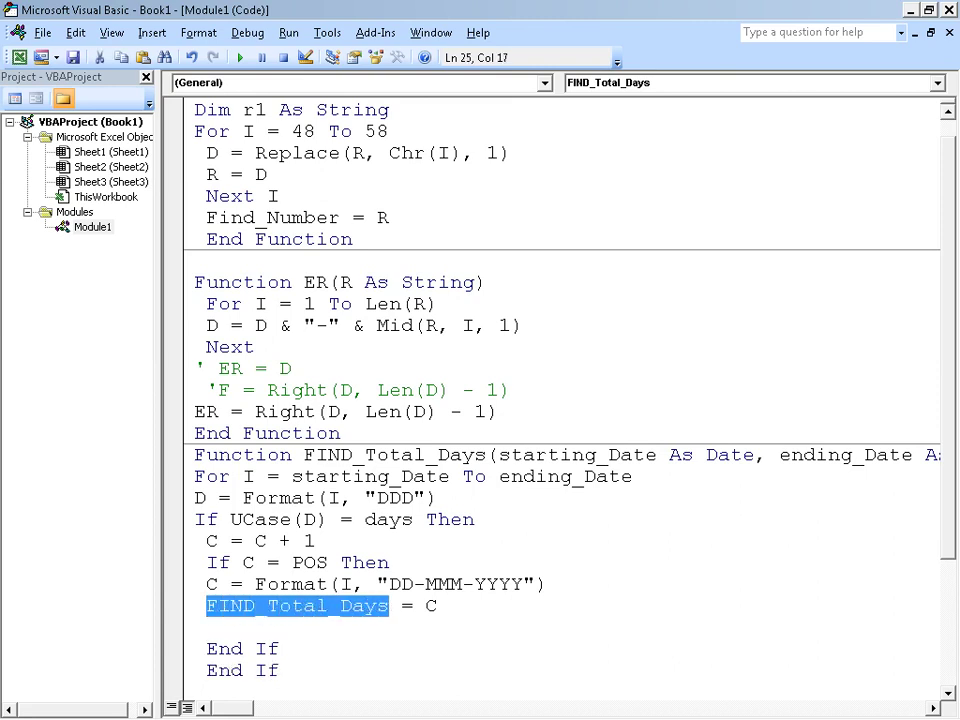
key("shift+Right")
key("shift+Right")
key("shift+Right")
key("shift+Right")
key("ctrl+x")
key("Down")
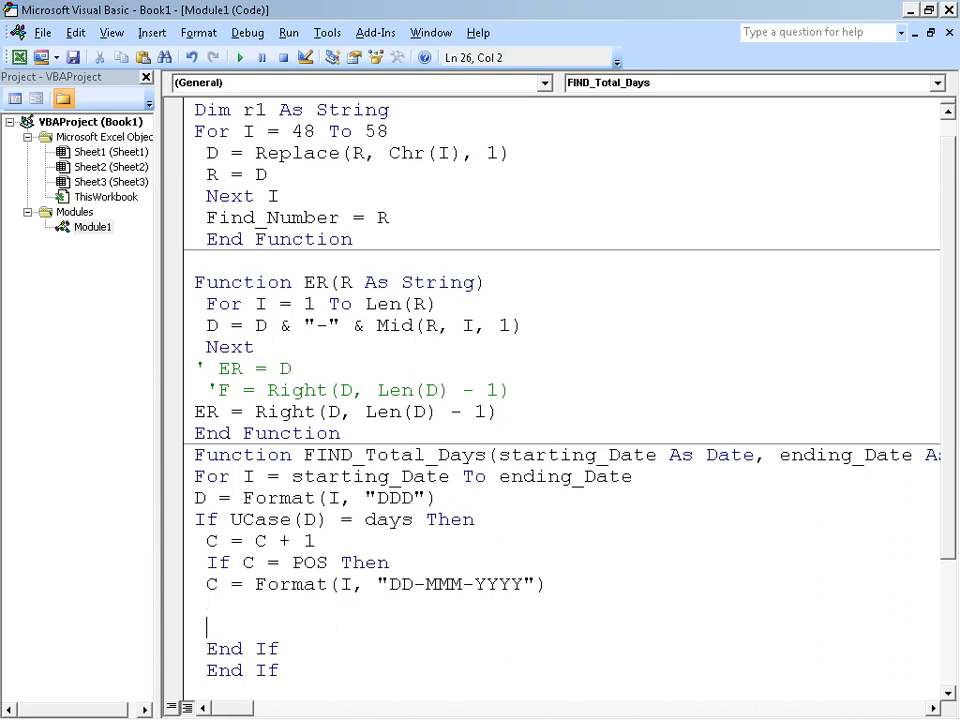
key("Down")
key("Down")
key("Down")
key("Up")
key("Up")
key("Up")
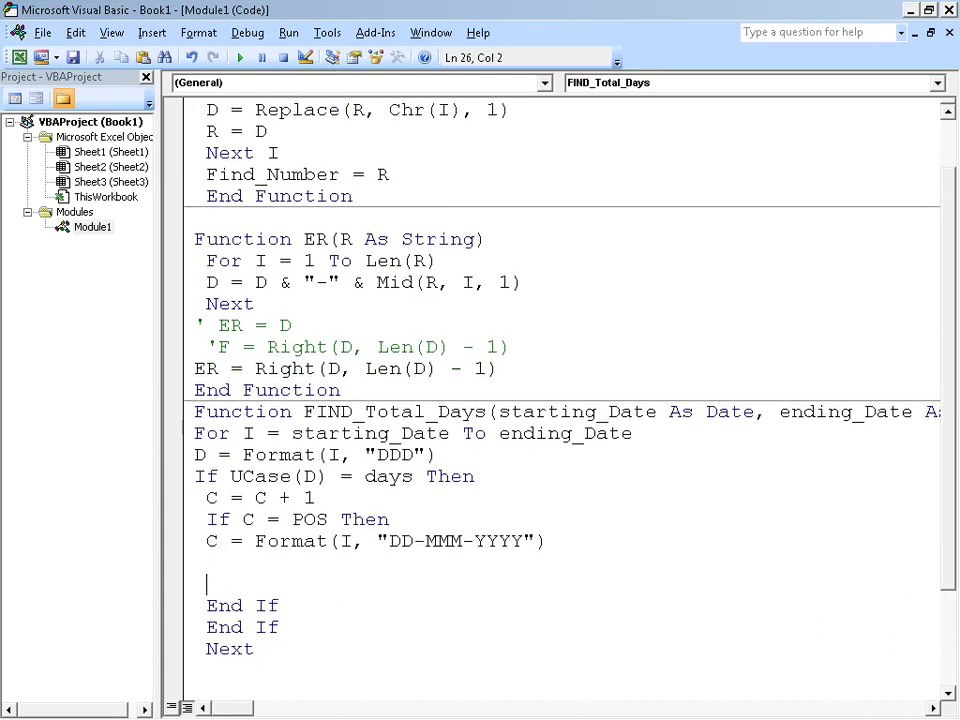
key("Up")
key("Up")
key("Down")
type("END")
key("Down")
key("Down")
key("Down")
key("Down")
key("Down")
Place FIND_Total_Days = C under the Format line, just above End.
key("Return")
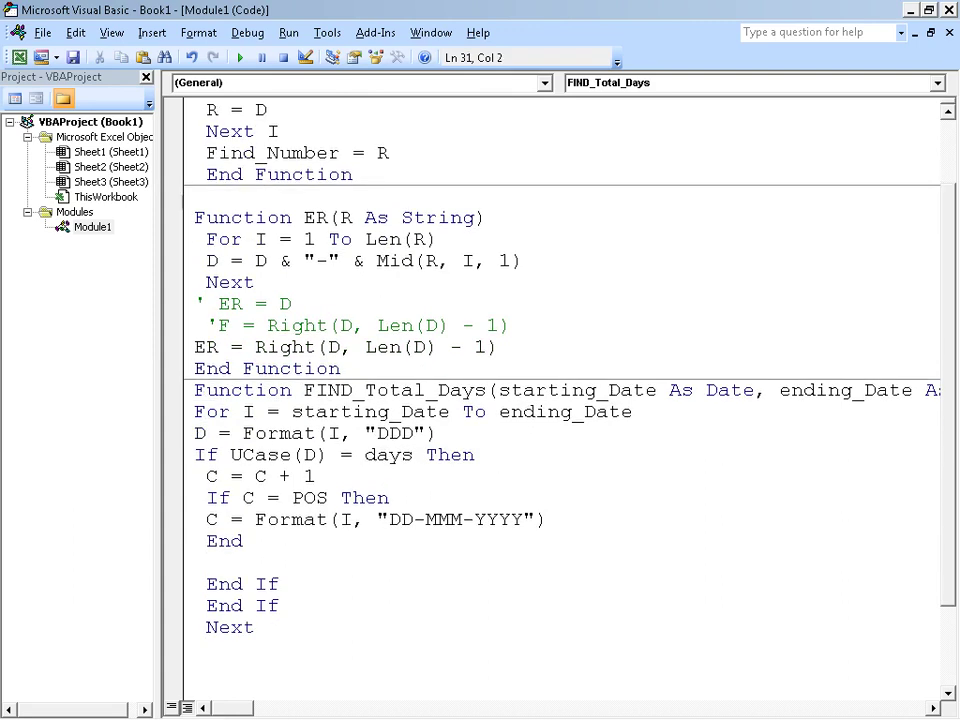
type("FIND_Total_Days = C")
key("shift+Left")
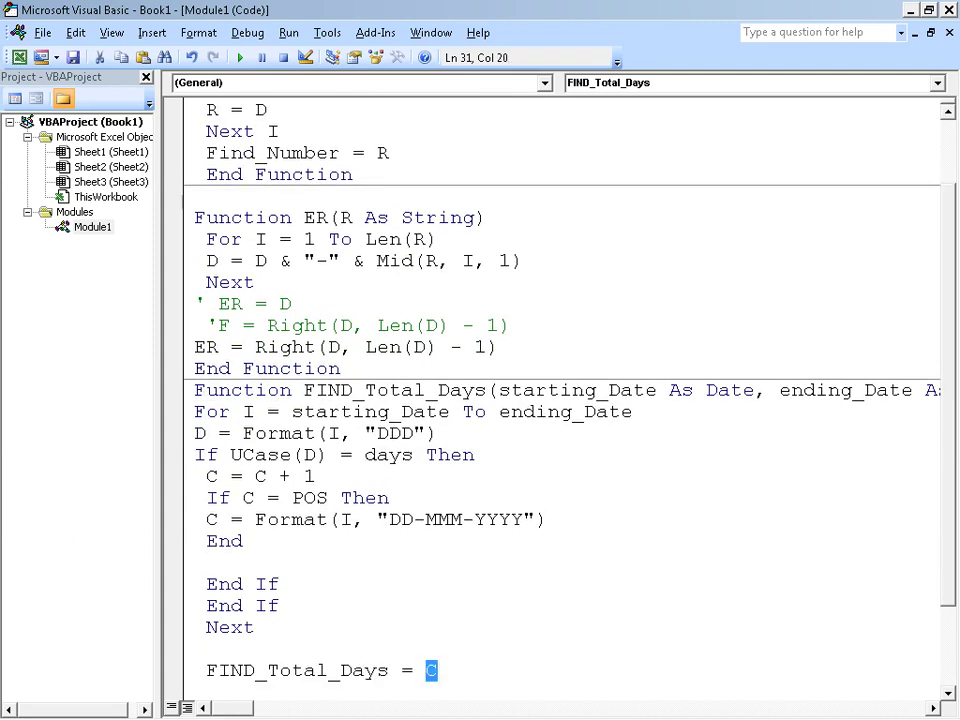
key("shift+Left")
key("shift+Left")
key("shift+Left")
key("shift+Left")
key("shift+Left")
key("shift+Left")
key("ctrl+x")
key("Up")
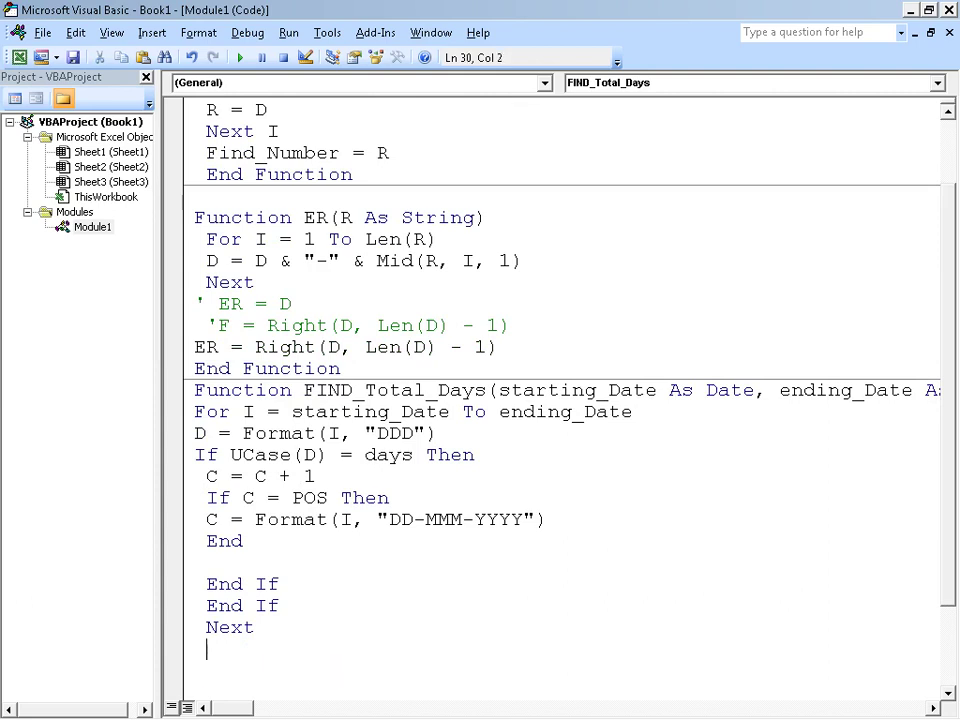
key("Up")
key("Up")
key("Up")
key("Up")
key("Up")
key("Return")
key("Up")
key("ctrl+v")
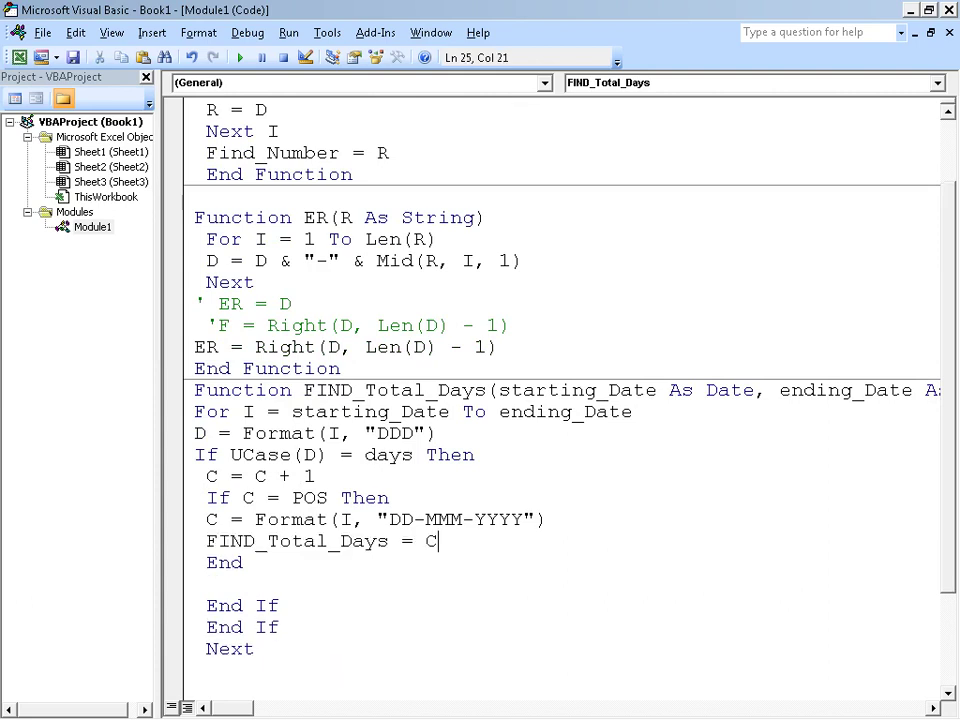
key("Down")
key("alt+F11")
key("Return")
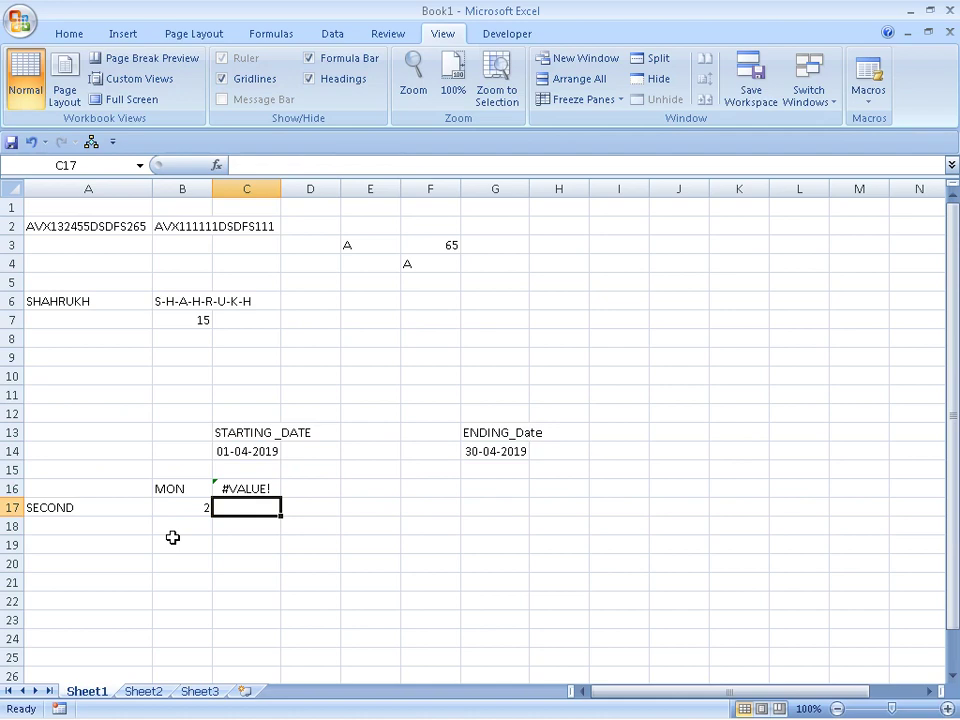
Clear C16's formula and begin retyping =FIND in the cell.
key("Up")
key("F2")
key("Escape")
key("Delete")
type("F")
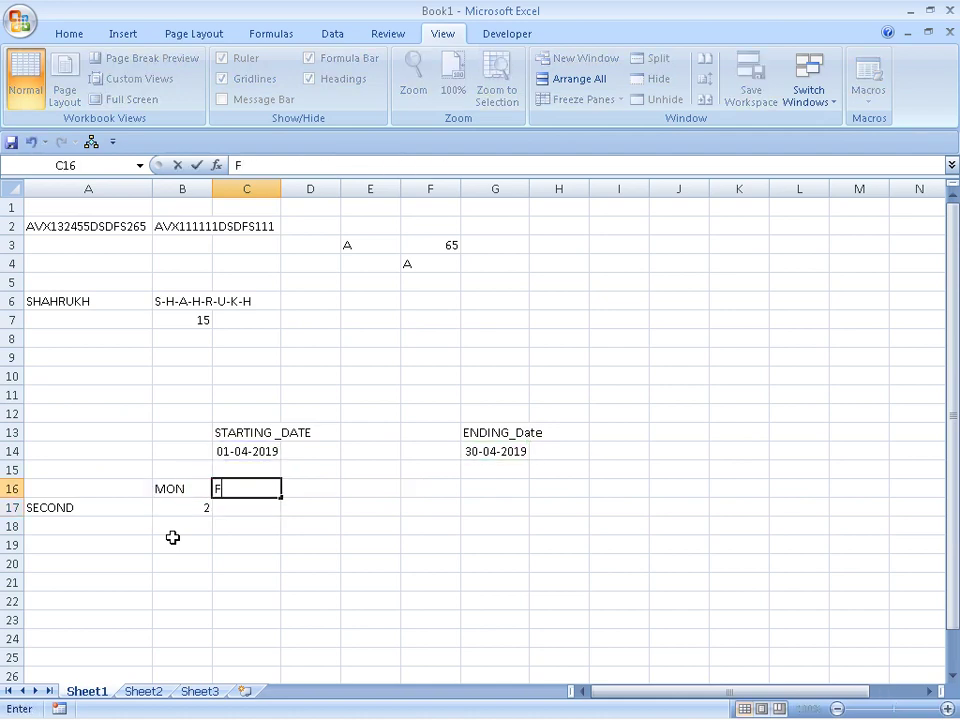
key("BackSpace")
type("=FIND")
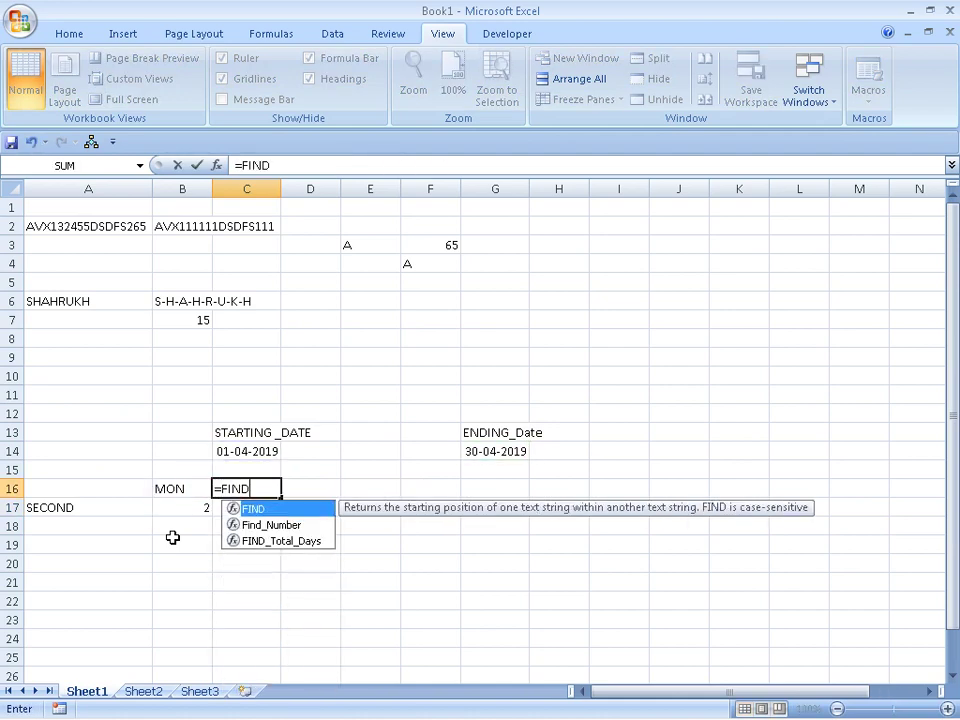
key("Left")
key("Right")
type("=FI")
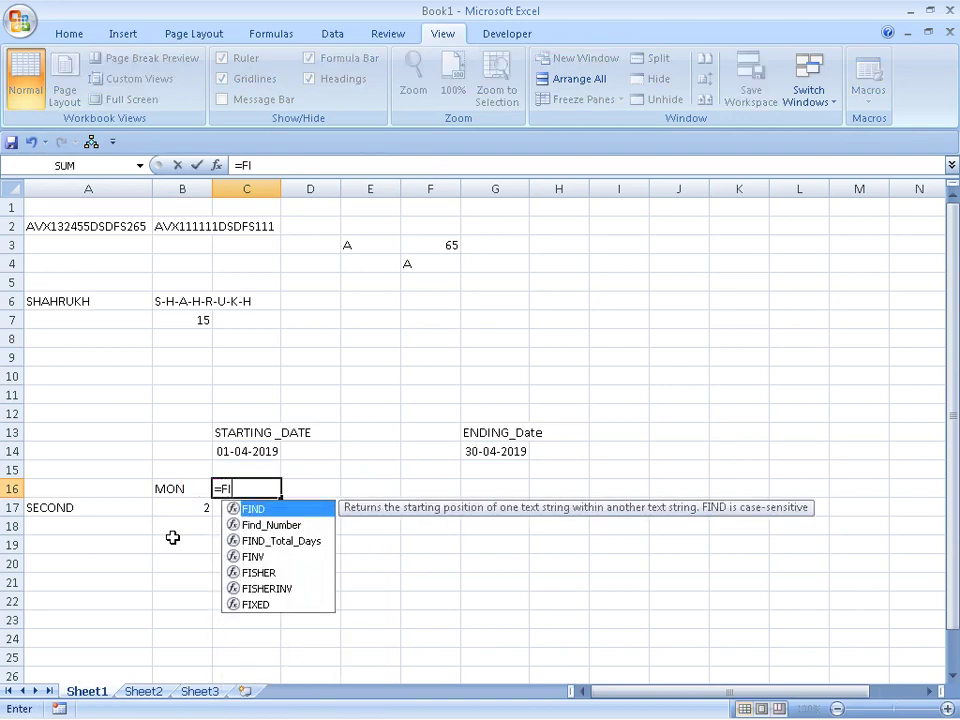
type("N")
Complete =FIND_Total_Days(C14,G14,B16,B17) in C16, enter it, and return to the VBA code.
key("Down")
key("Down")
key("Tab")
key("Up")
key("Up")
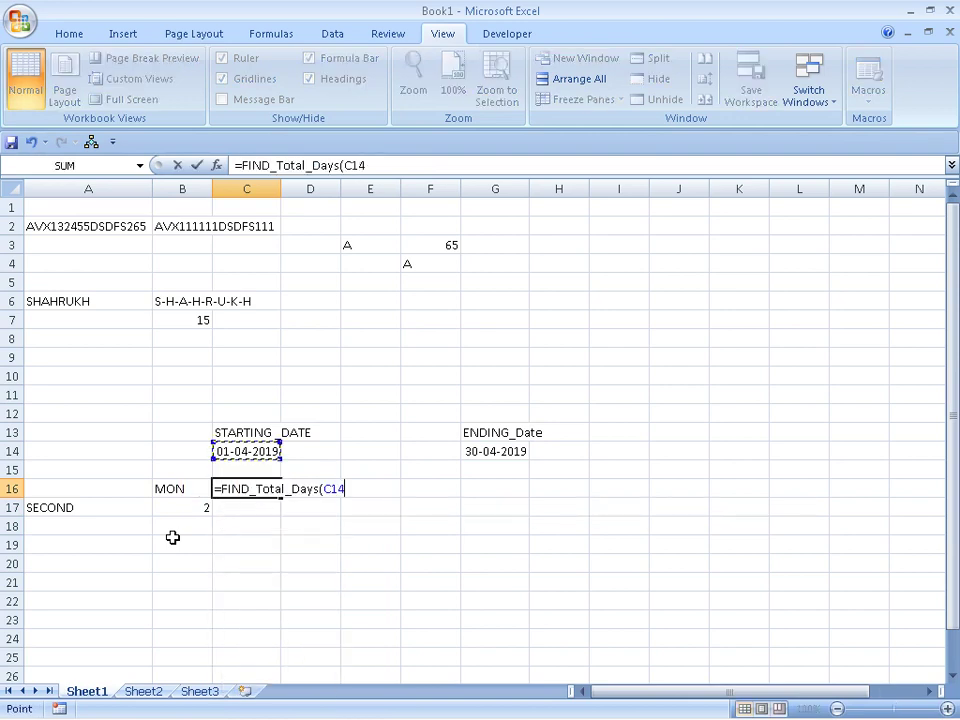
type(",")
key("Up")
key("Up")
key("Right")
key("Right")
key("Right")
key("Right")
type(",")
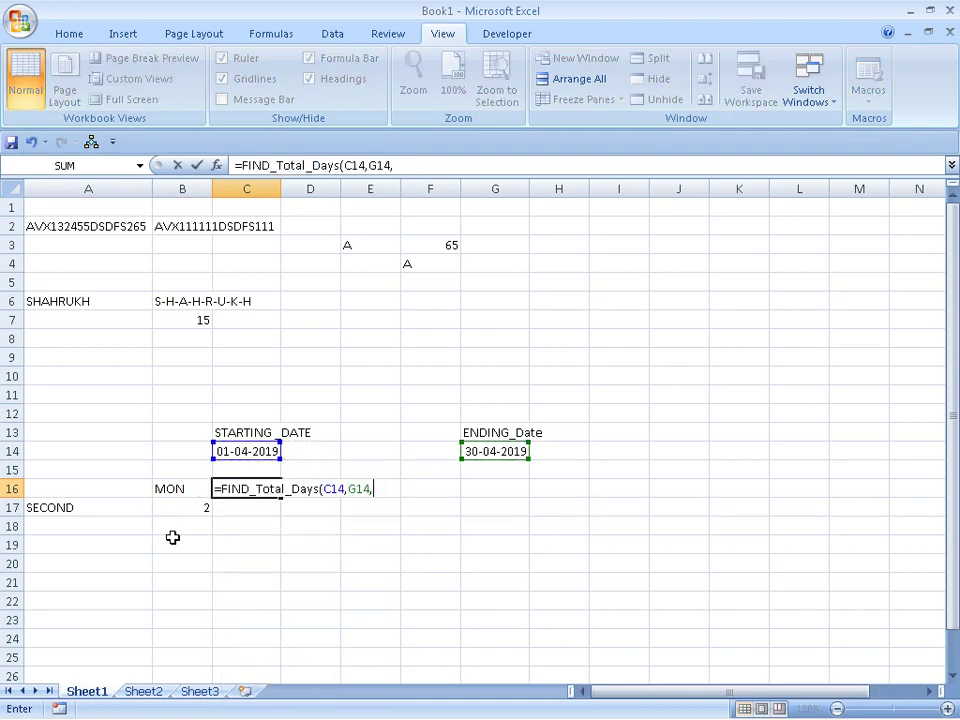
key("Left")
type(",")
key("Left")
key("Down")
key("Return")
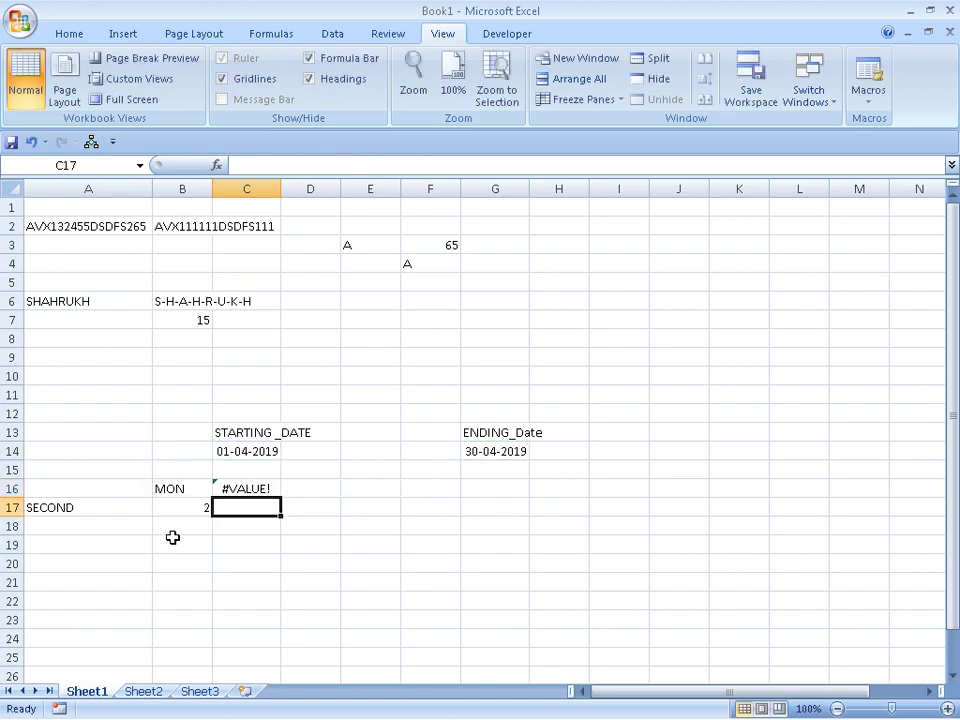
key("Up")
key("alt+F11")
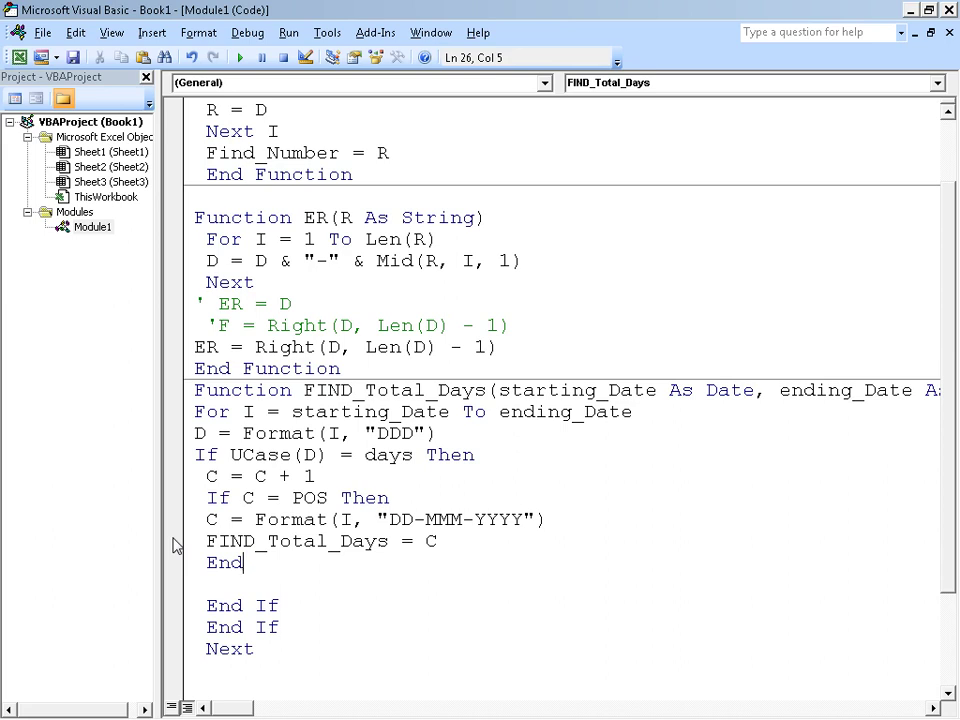
Wrap days in UCASE() on the If line so it reads UCase(D) = UCASE(days).
key("Up")
key("End")
key("Up")
key("Up")
key("Up")
key("Up")
key("Left")
key("Left")
key("Left")
key("Left")
key("Left")
key("Left")
type("UCASE")
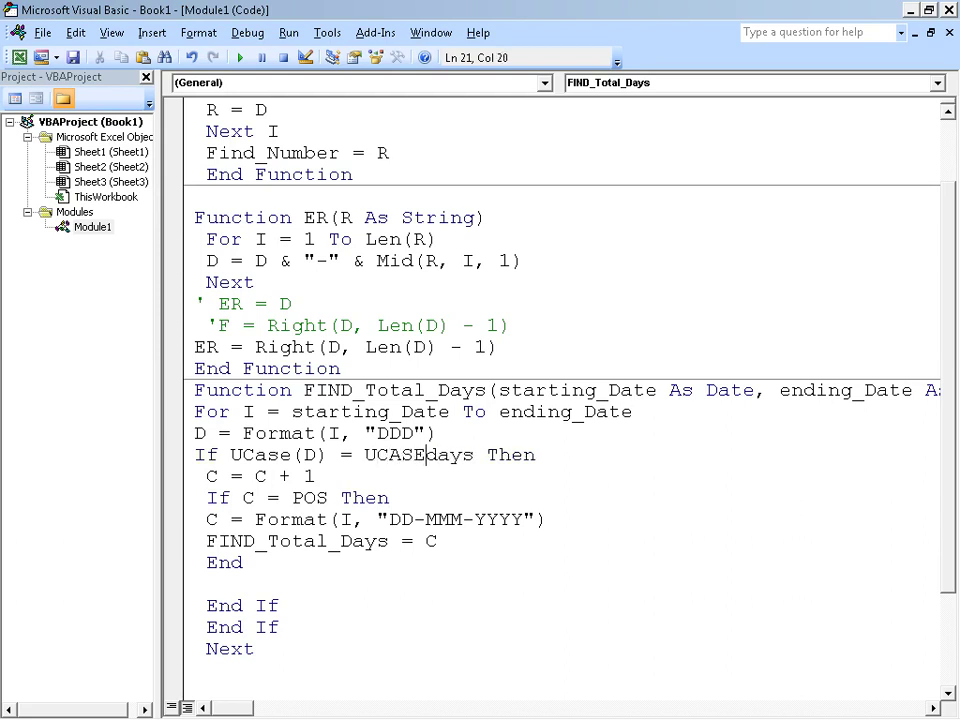
type("(")
key("Right")
key("Right")
key("Right")
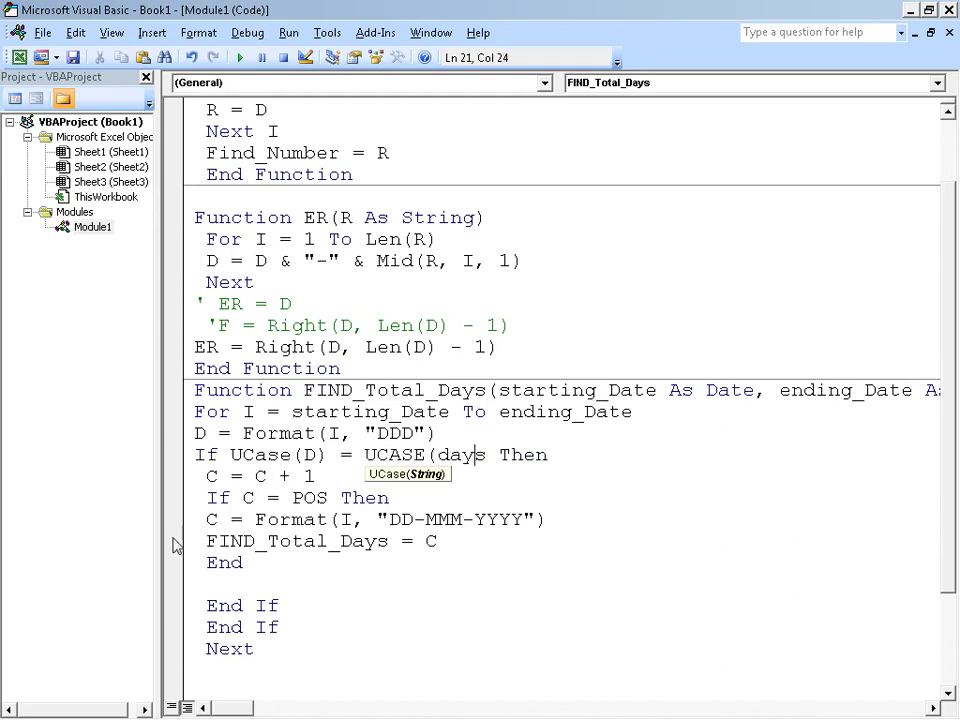
key("Right")
type(")")
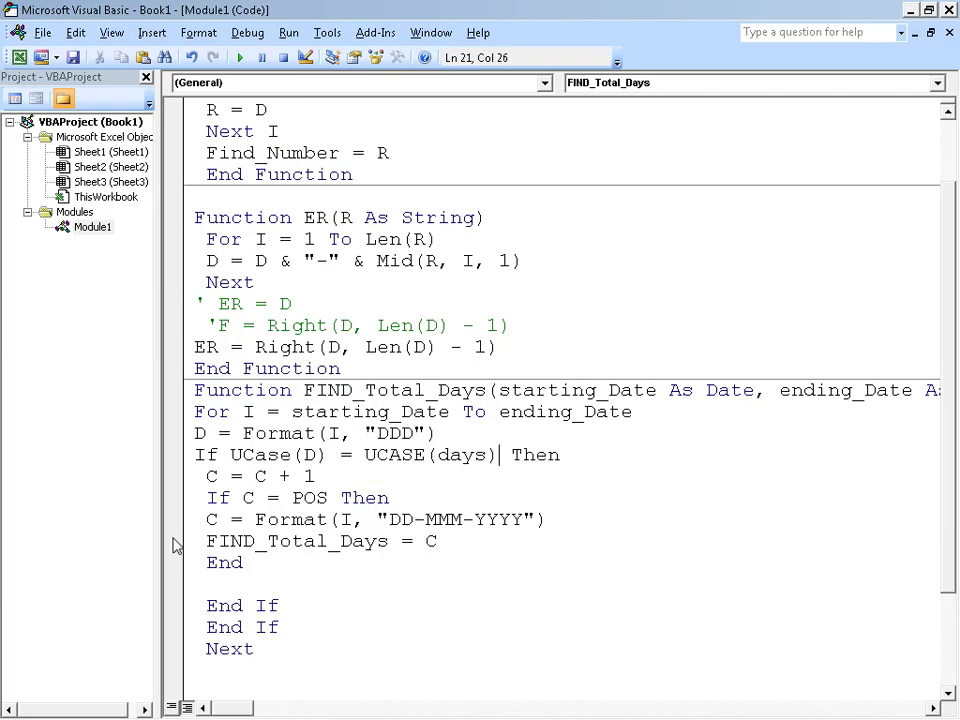
key("Down")
key("alt+F11")
key("Return")
Delete and re-enter =FIND_Total_Days(C14,G14,B16,B17) in C16, then go back to the VBA editor.
key("Up")
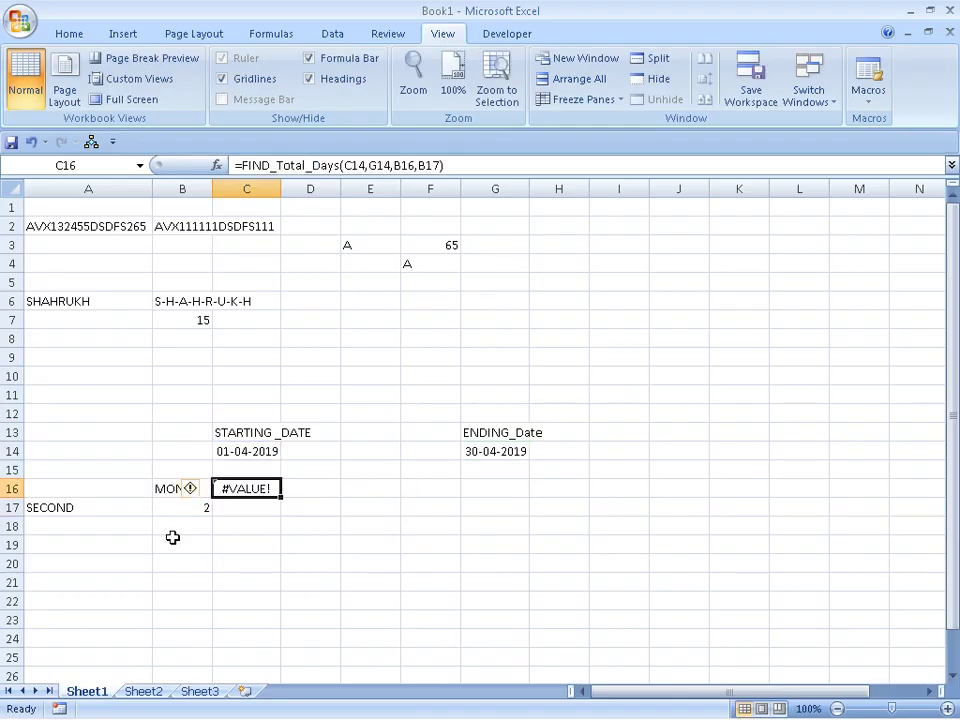
key("Delete")
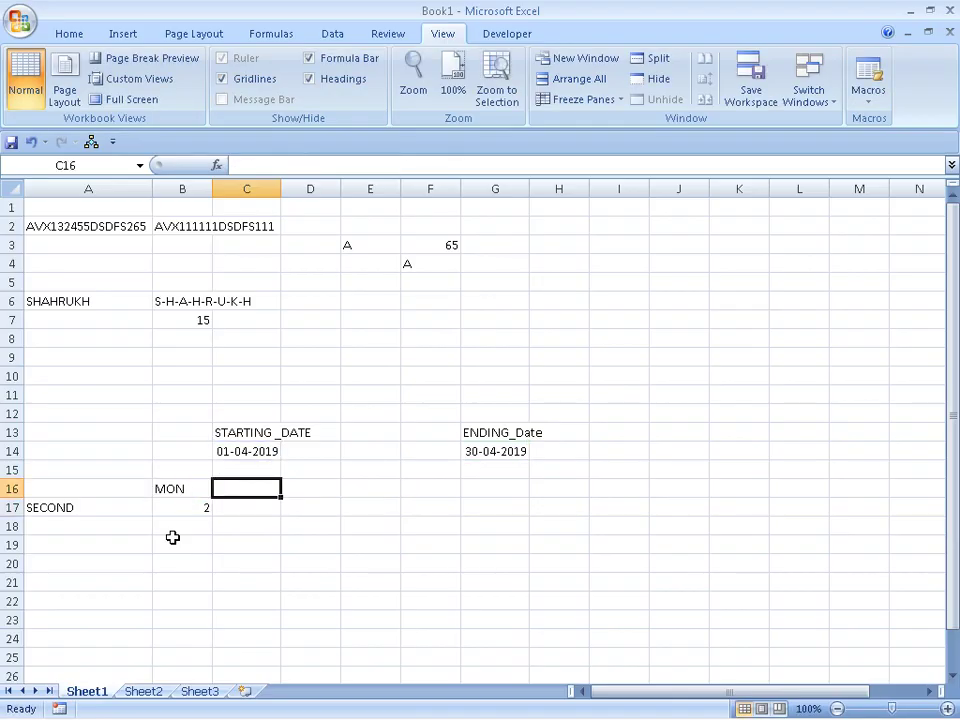
type("=FIND")
key("Down")
key("Down")
key("Tab")
key("Up")
key("Up")
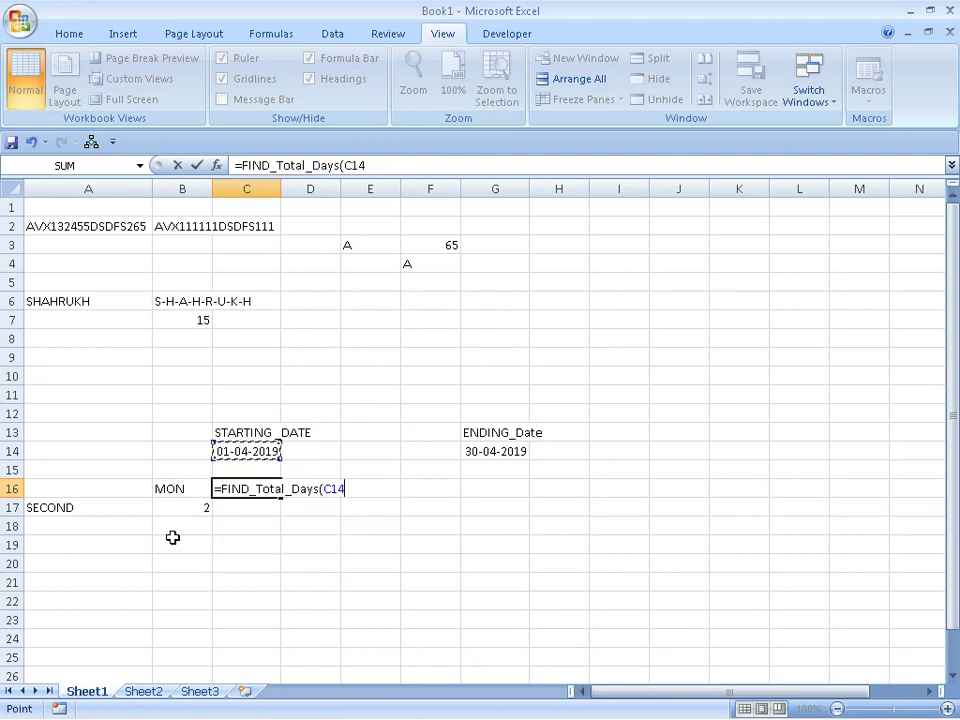
type(",")
key("Up")
key("Right")
key("Right")
key("Right")
key("Right")
key("Up")
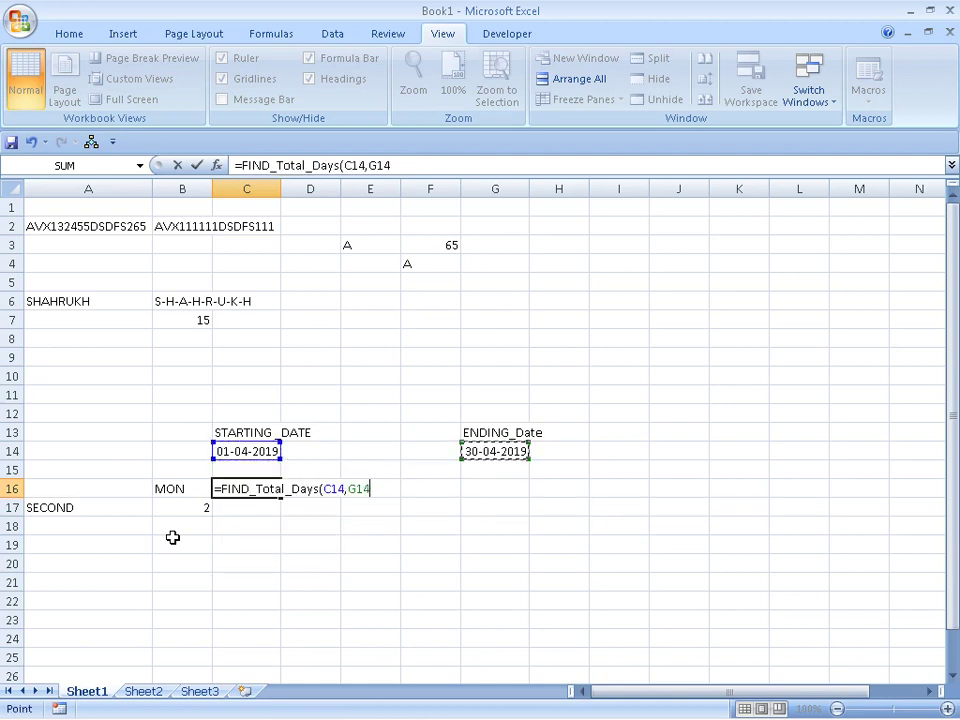
type(",")
key("Left")
type(",")
key("Down")
key("Left")
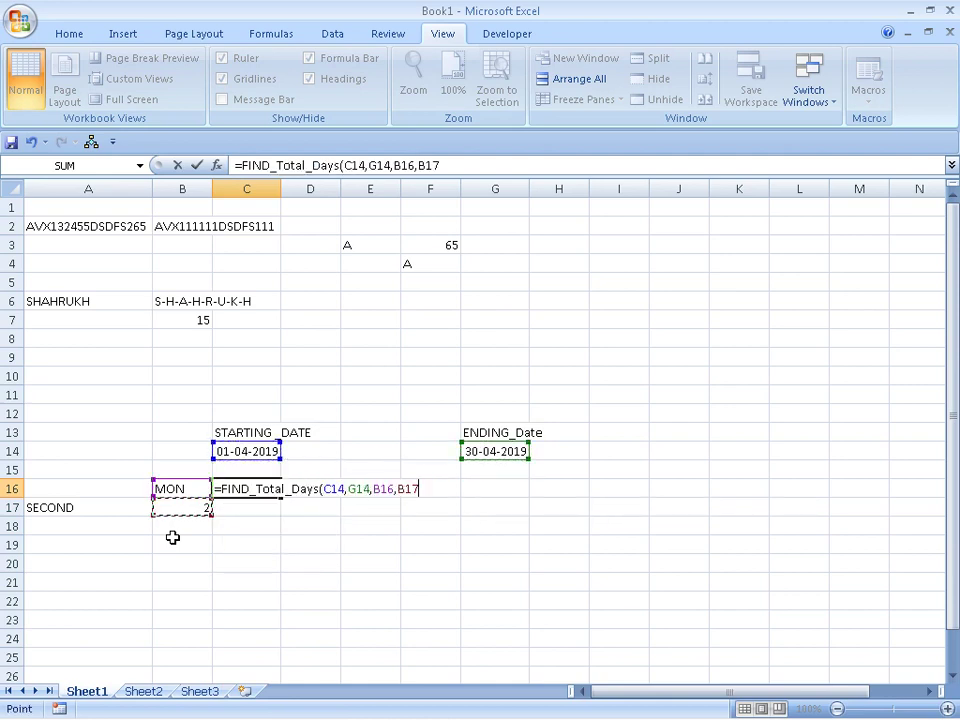
key("Return")
key("alt+Tab")
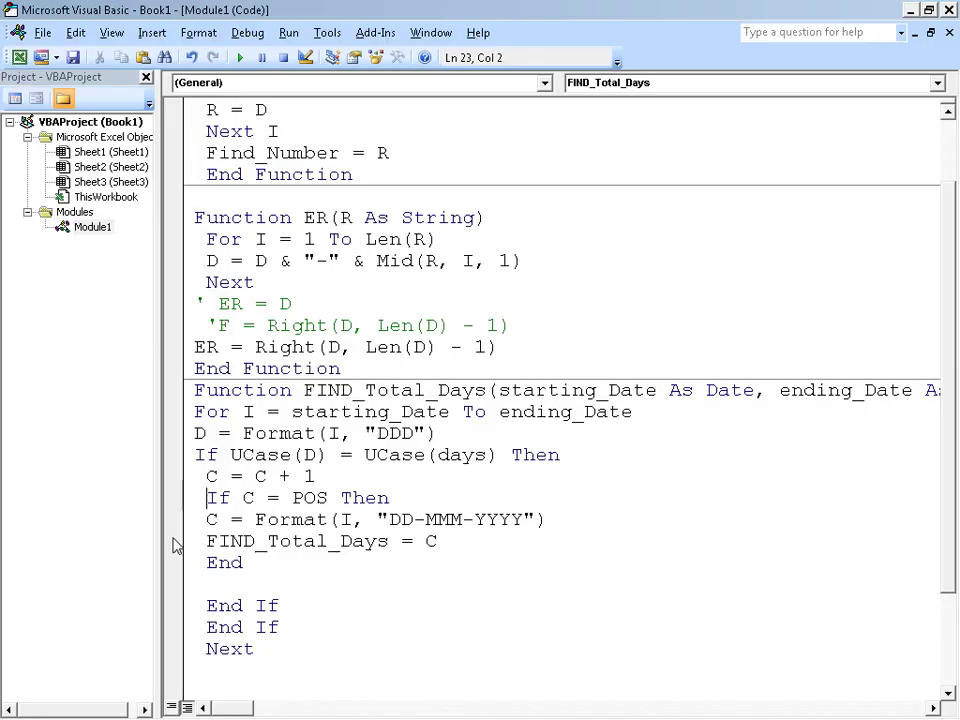
Check the comparison and C = C + 1 lines, then change C to D on the Format line.
key("Up")
key("Up")
key("Up")
key("Down")
key("Right")
key("Right")
key("Right")
Make the Format line store its formatted date in M.
key("Right")
key("alt+Tab")
key("alt+Tab")
key("Right")
key("Right")
key("Right")
key("Right")
key("Right")
key("Right")
key("Right")
key("Right")
key("Down")
key("Up")
key("Down")
key("Left")
key("Down")
key("Left")
key("Left")
key("Left")
key("Left")
key("BackSpace")
type("D")
key("Down")
key("Right")
key("Right")
key("Right")
key("Right")
key("Home")
key("Down")
key("Up")
key("Up")
key("Delete")
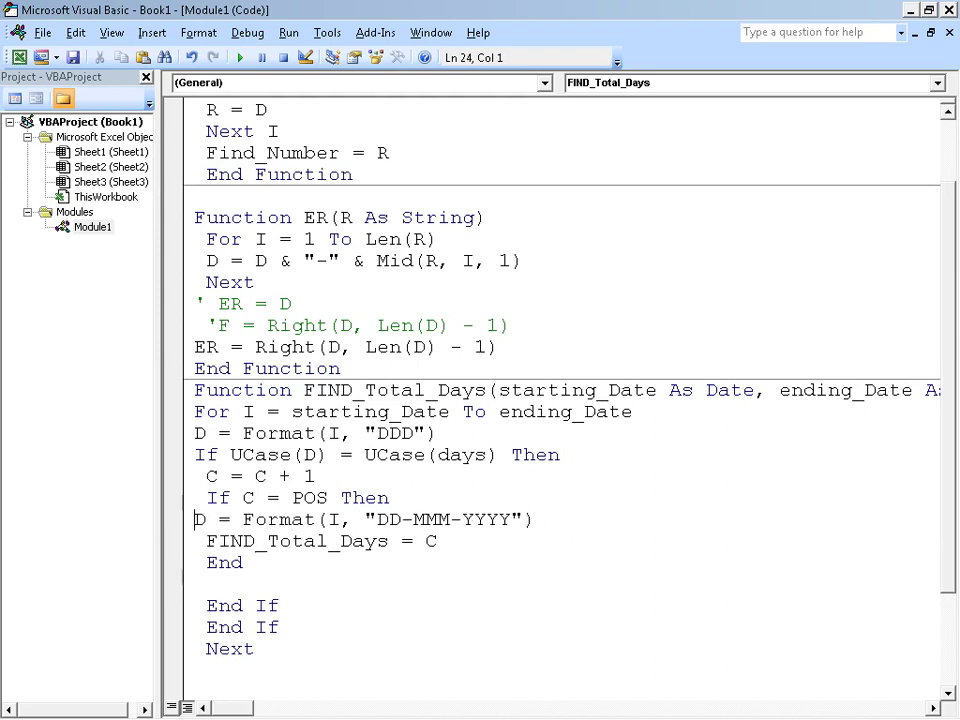
key("Right")
key("BackSpace")
key("Right")
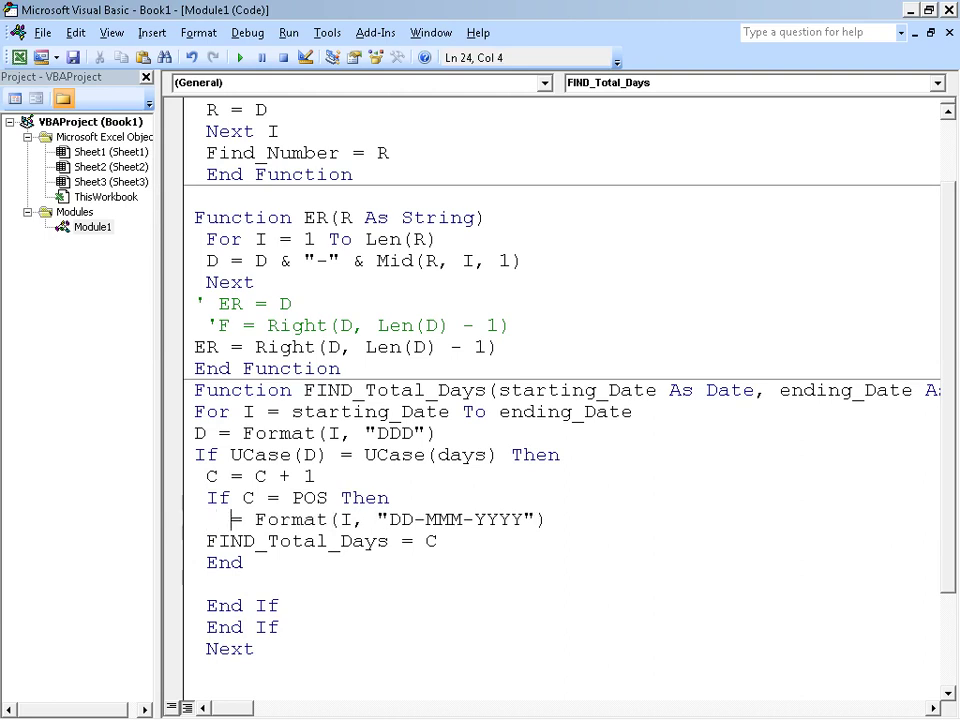
type("M")
Change the return line so FIND_Total_Days returns M instead of C.
key("Down")
key("Right")
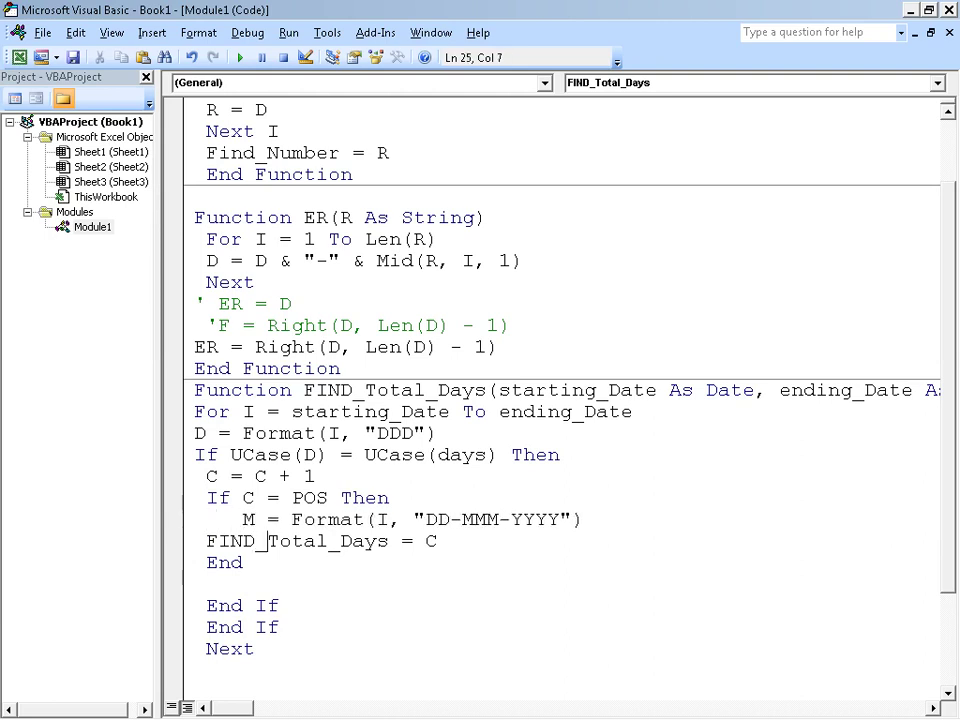
key("Right")
key("Right")
key("Right")
key("Down")
key("Home")
key("BackSpace")
key("BackSpace")
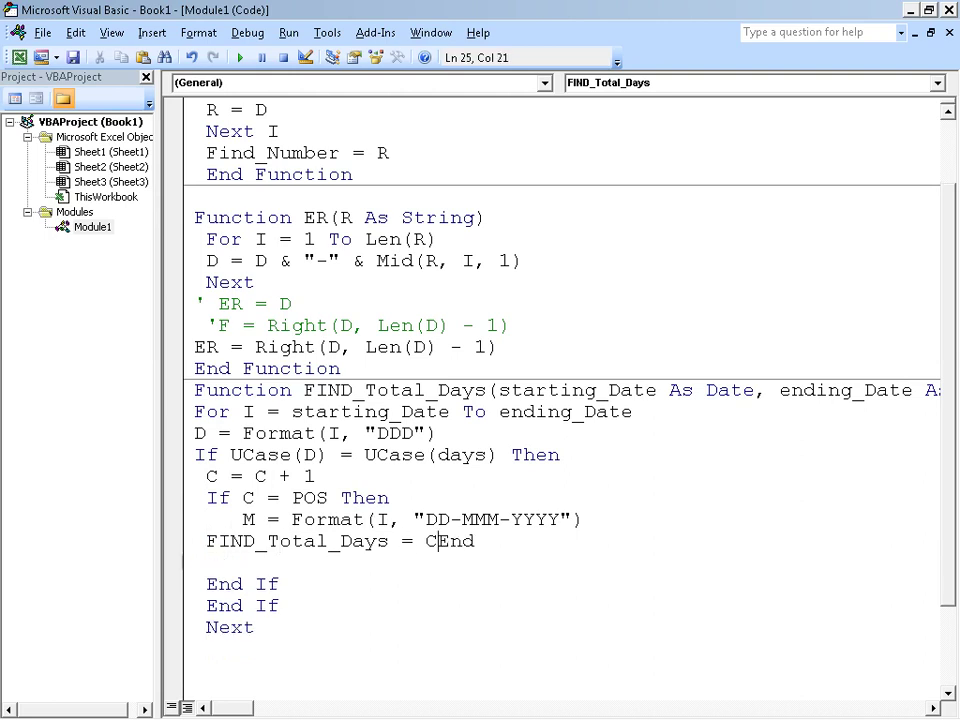
key("BackSpace")
type("M")
key("Return")
key("Down")
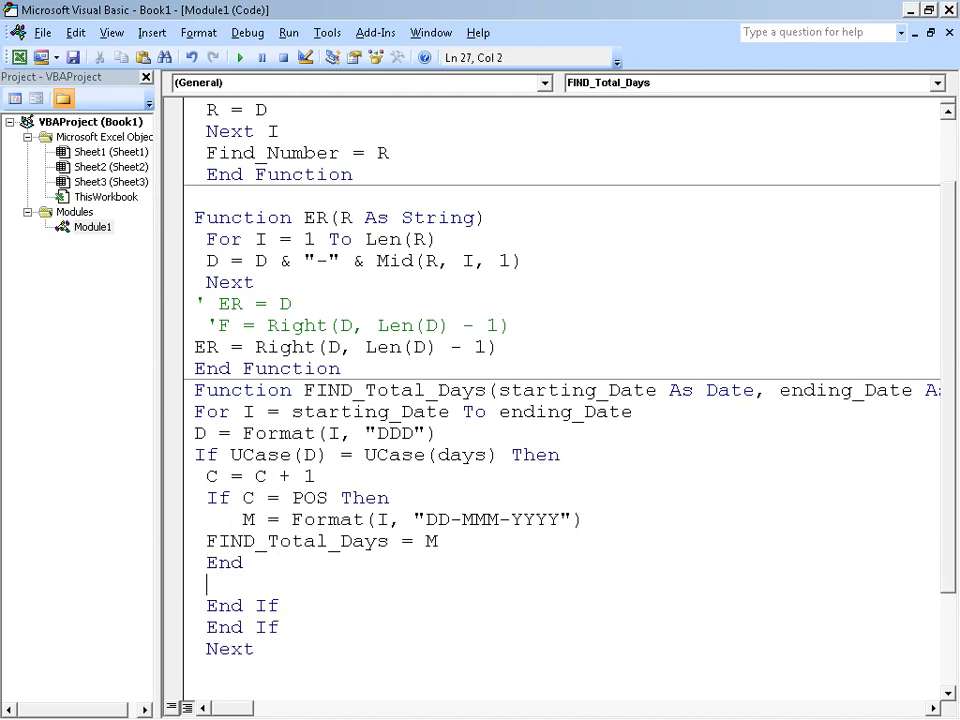
Recalculate C16 in Excel to test the change, then return to the code.
key("alt")
key("Up")
key("F2")
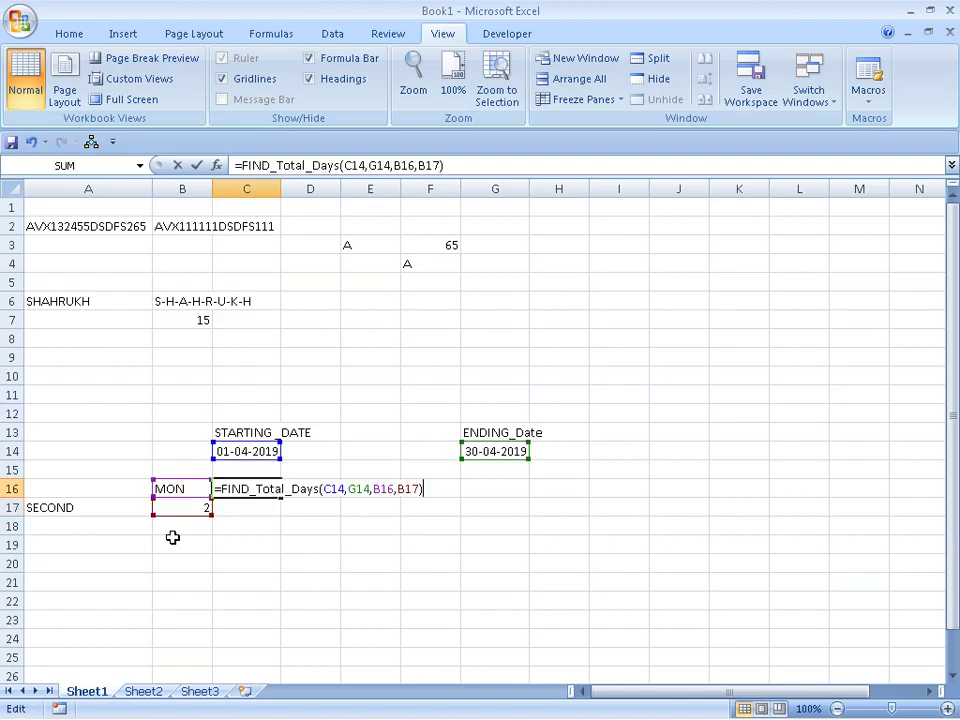
key("Return")
key("alt+Tab")
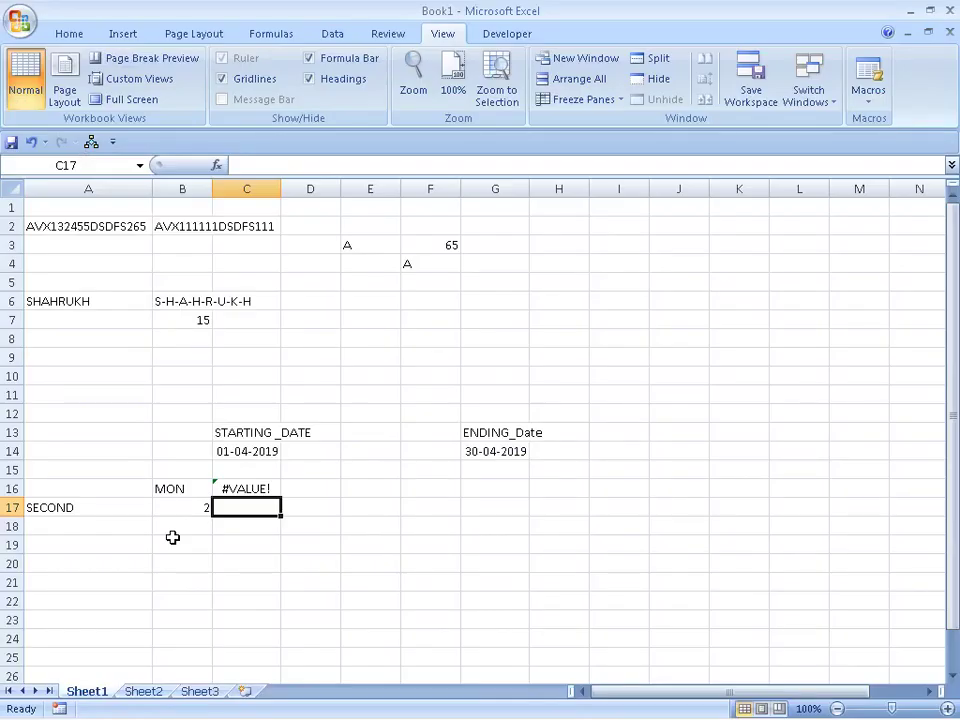
key("alt+Tab")
key("Tab")
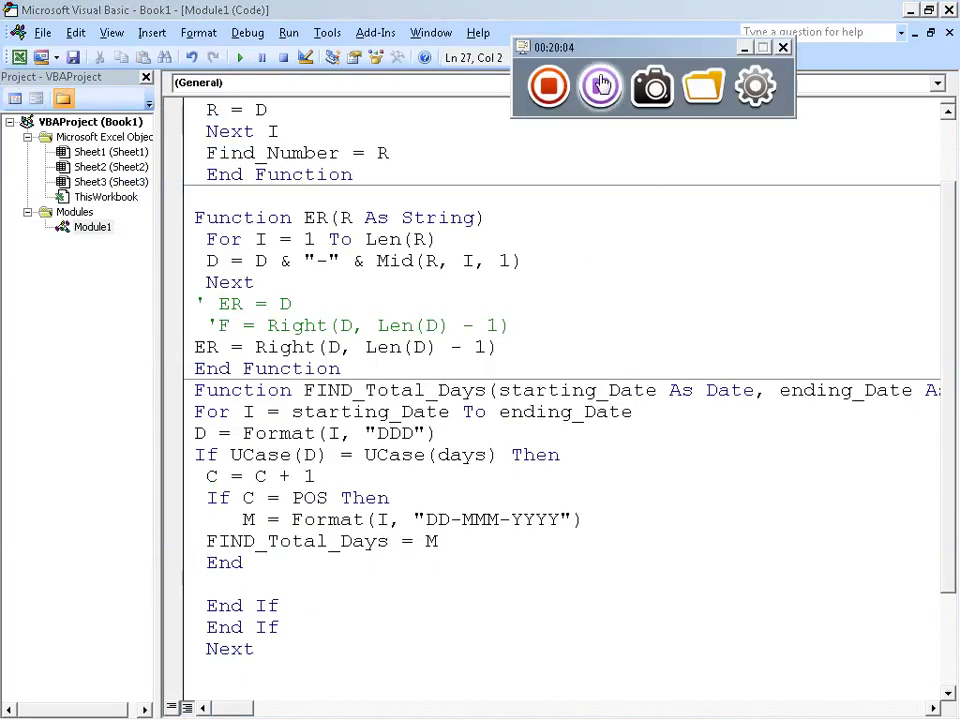
Move the FIND_Total_Days = M line below Next, after the loop.
left_click(744, 47)
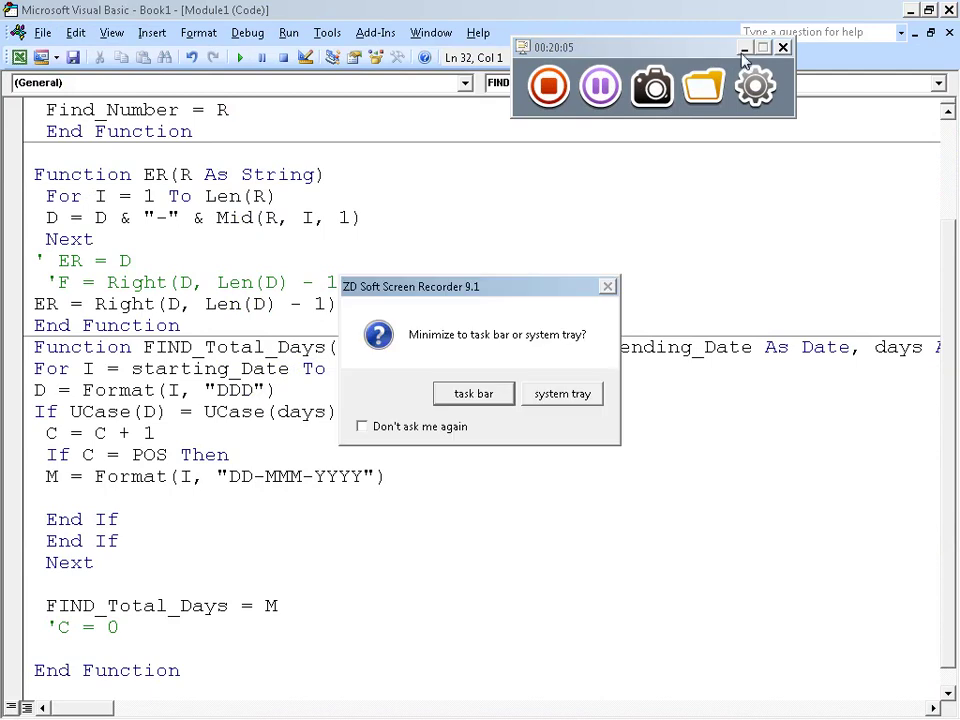
left_click(474, 394)
mouse_move(280, 606)
left_mouse_down()
mouse_move(208, 628)
mouse_move(40, 620)
left_mouse_up()
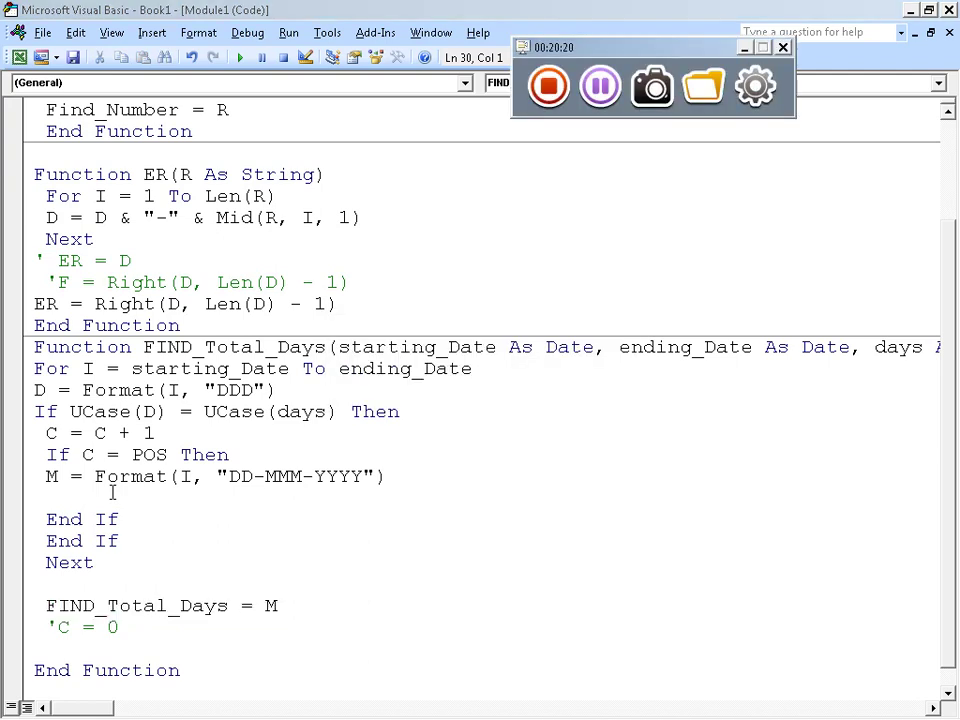
key("alt+Tab")
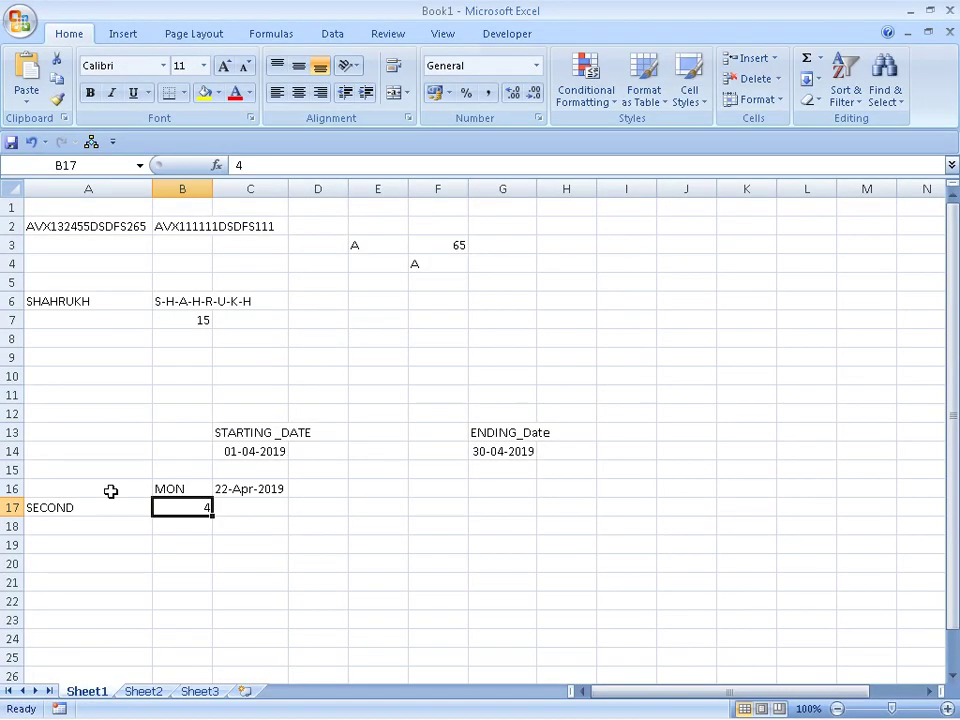
Try 6, 1 and 2 in B17 and check C16 shows 08-Apr-2019 for 2.
type("6")
key("Return")
key("Up")
type("1")
key("Return")
key("Up")
type("2")
key("Return")
key("Up")
key("Up")
key("Right")
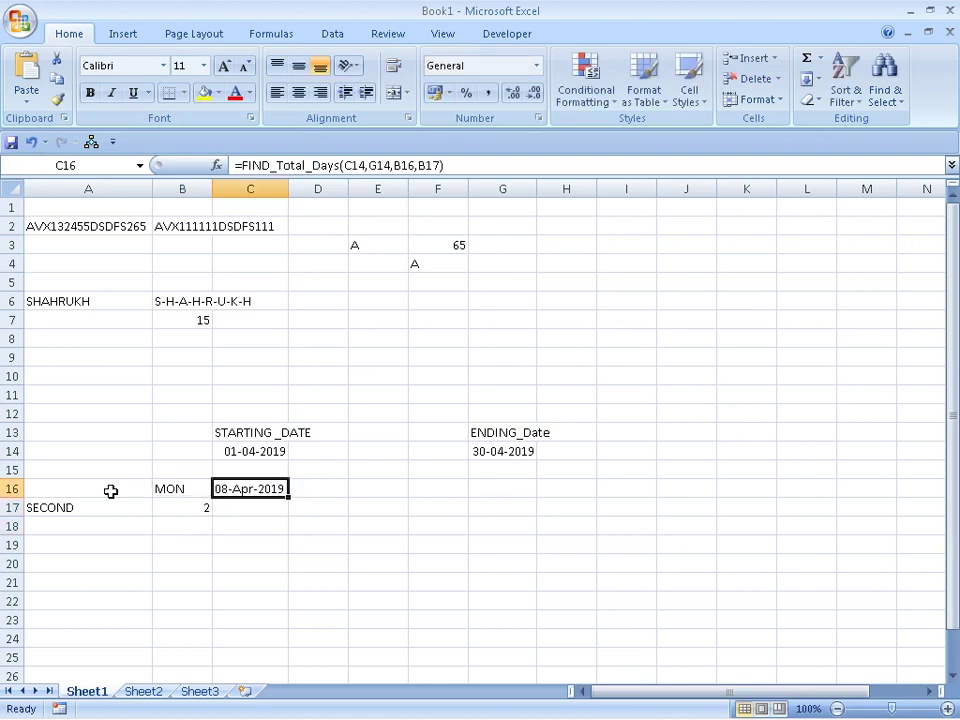
key("alt+Tab")
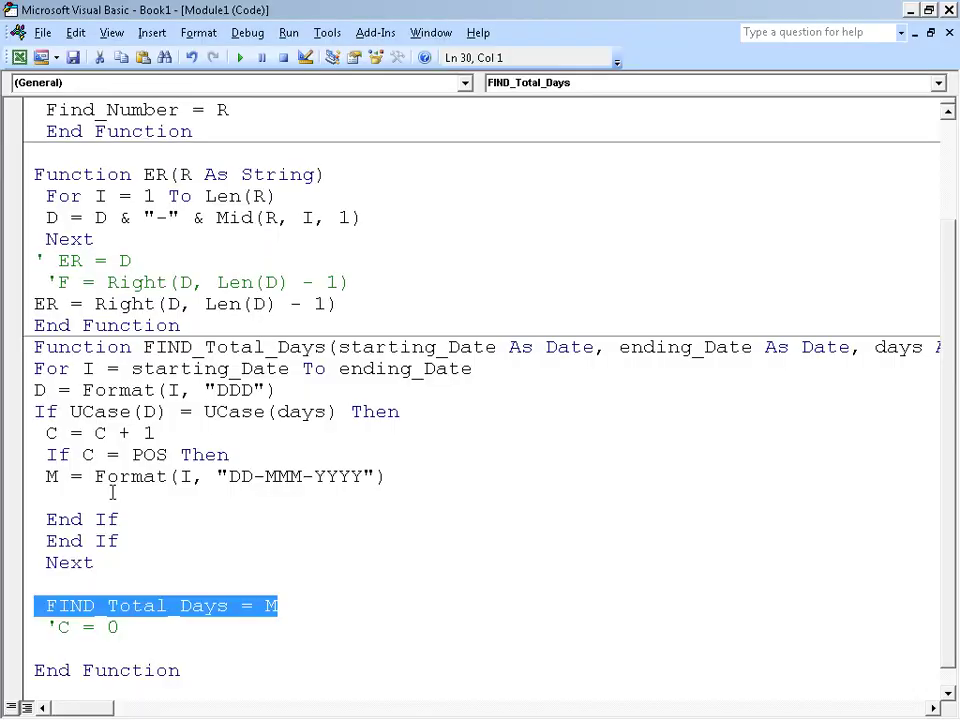
Append As Date to the FIND_Total_Days function declaration.
left_click(421, 347)
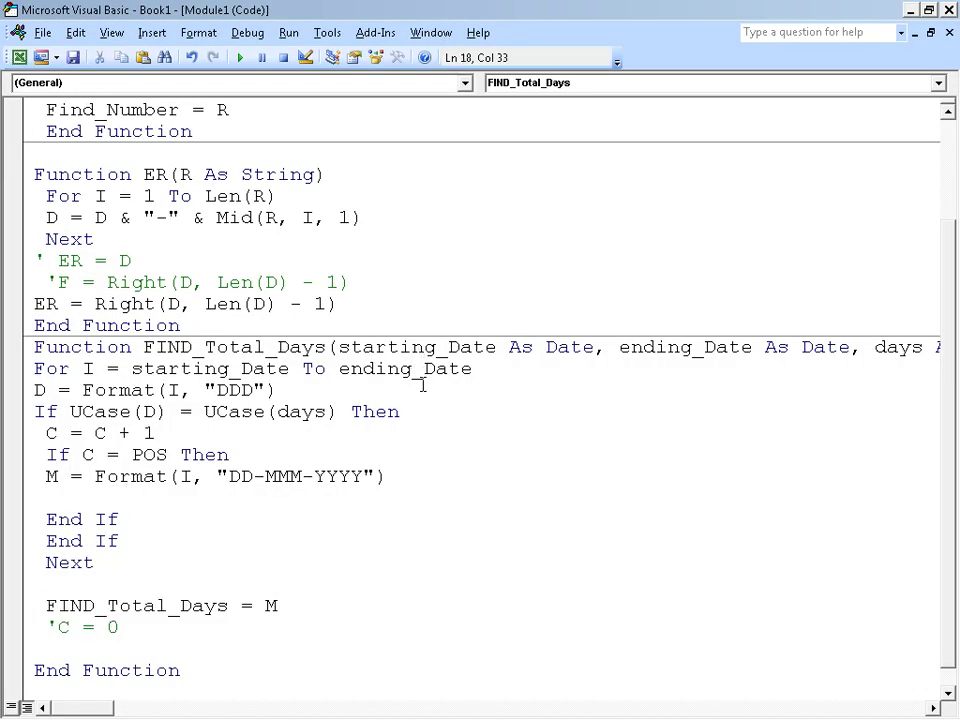
key("End")
type("AS DATE")
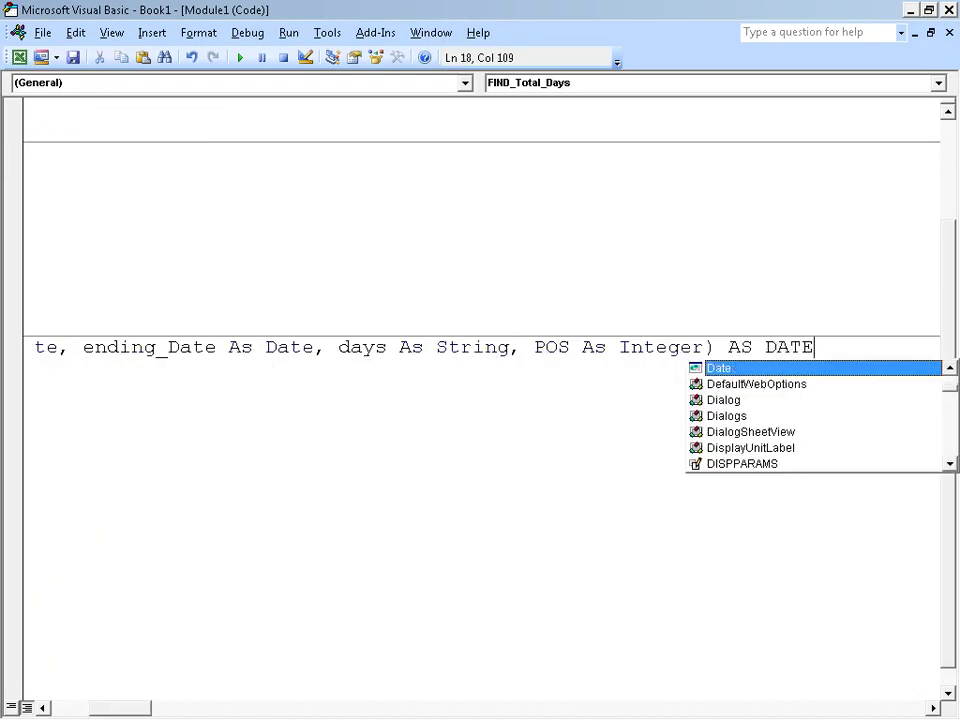
key("Tab")
key("Down")
Recalculate C16 in Excel and give it a date number format showing 08-Apr-19.
key("alt+Tab")
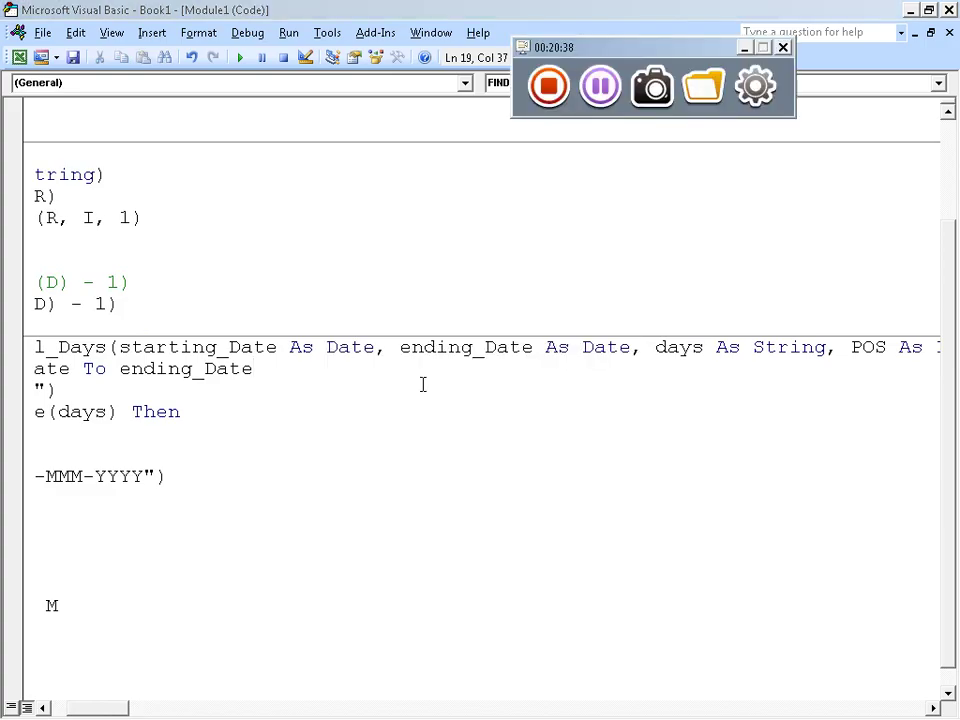
key("F2")
key("Return")
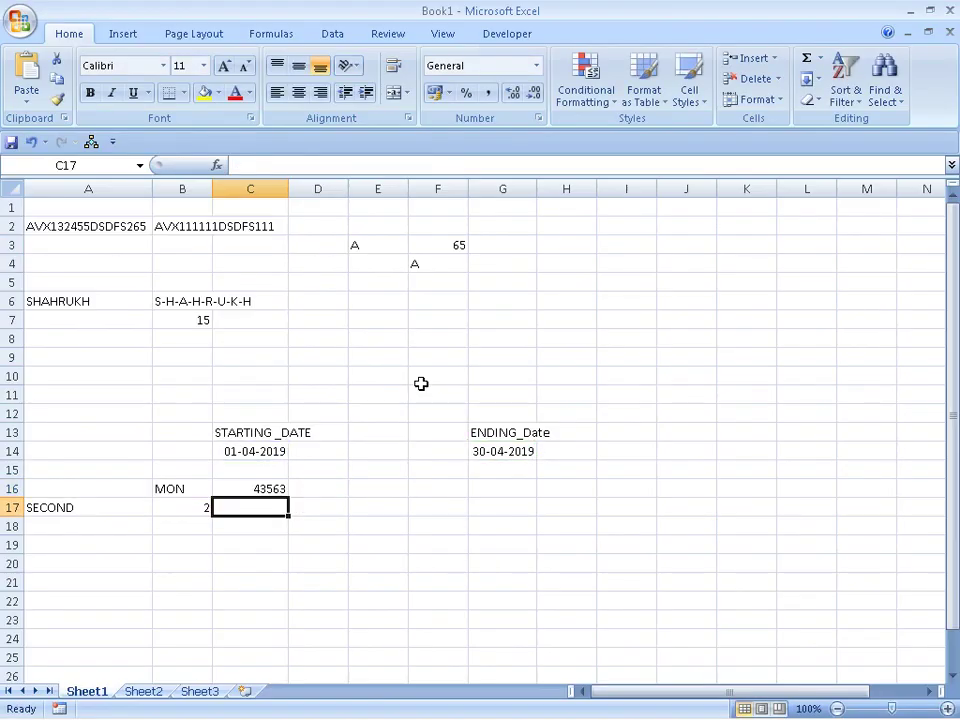
key("Up")
key("ctrl+shift+numbersign")
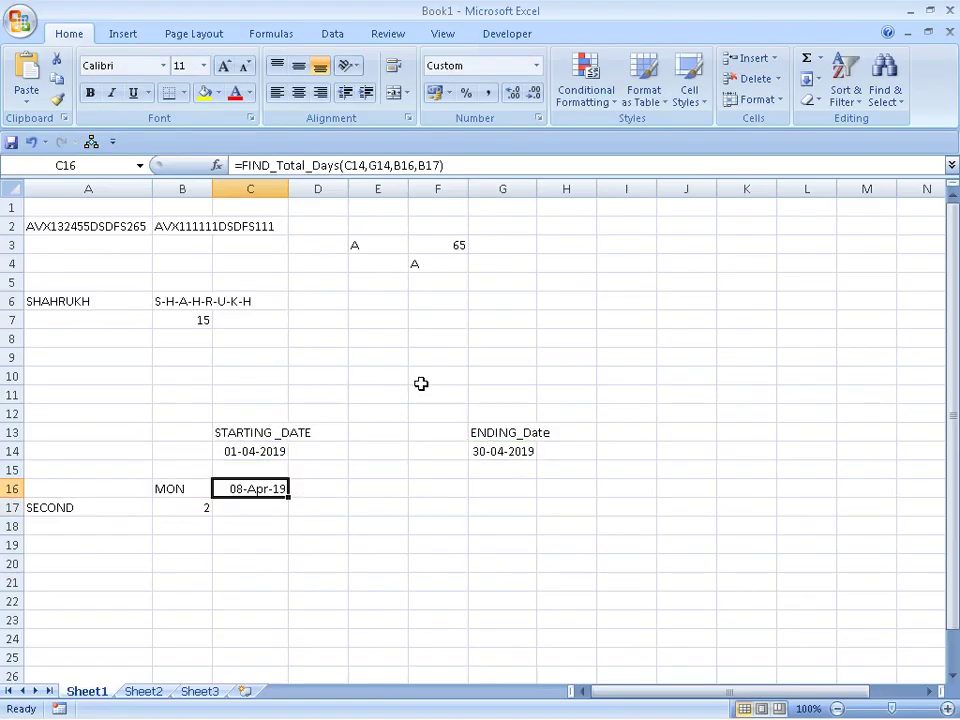
key("alt+Tab")
key("alt+Tab")
key("alt+Tab")
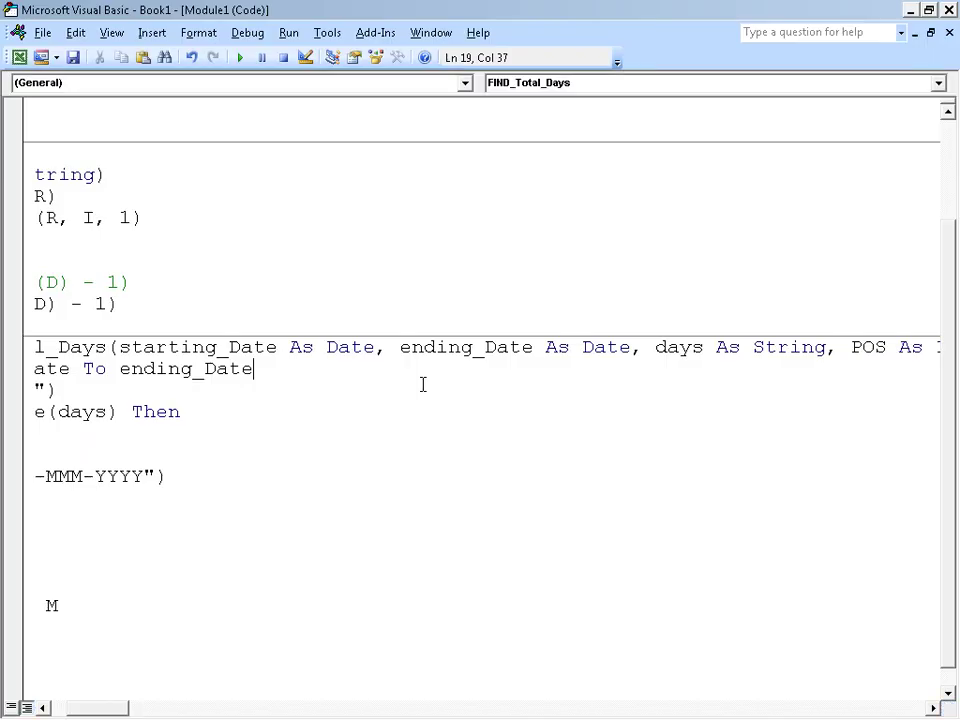
Change the return line to FIND_Total_Days = Format(M, "DD-MM-YYYY").
key("Left")
key("Left")
key("Left")
key("Left")
key("Down")
key("Down")
key("Down")
key("Down")
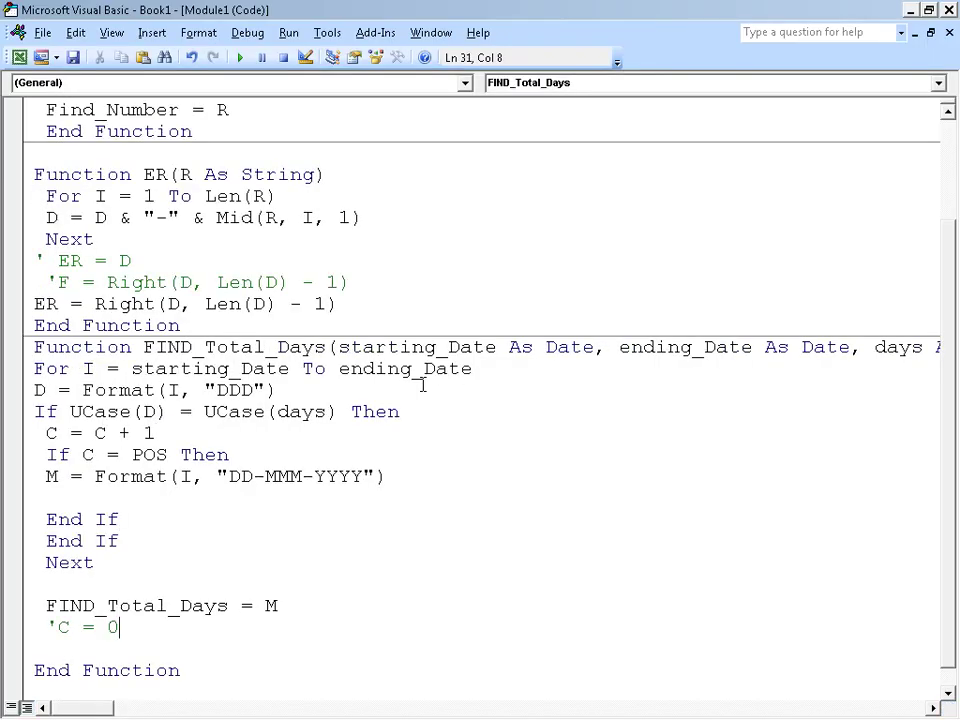
key("Up")
key("Left")
type("F")
type("ORMAT")
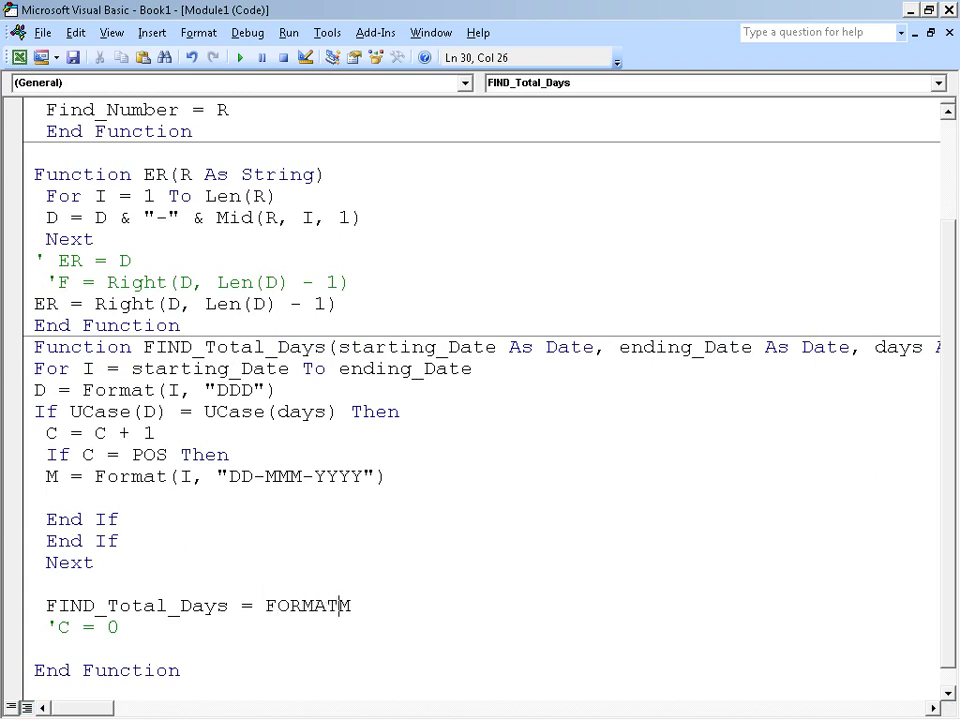
type(")")
key("BackSpace")
type("(")
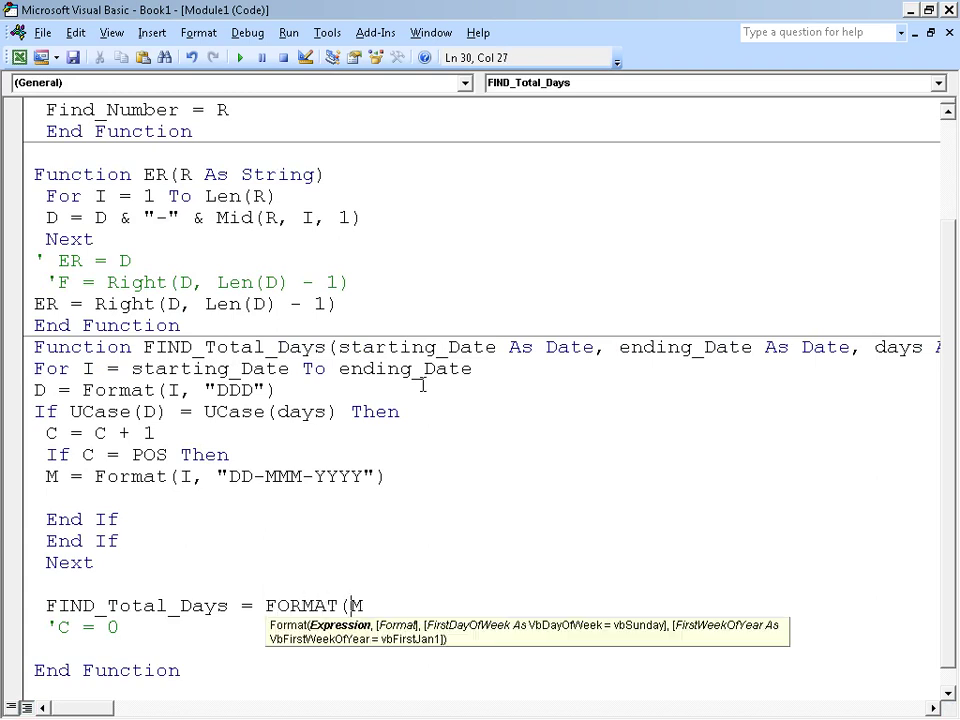
key("Right")
type(",d")
key("BackSpace")
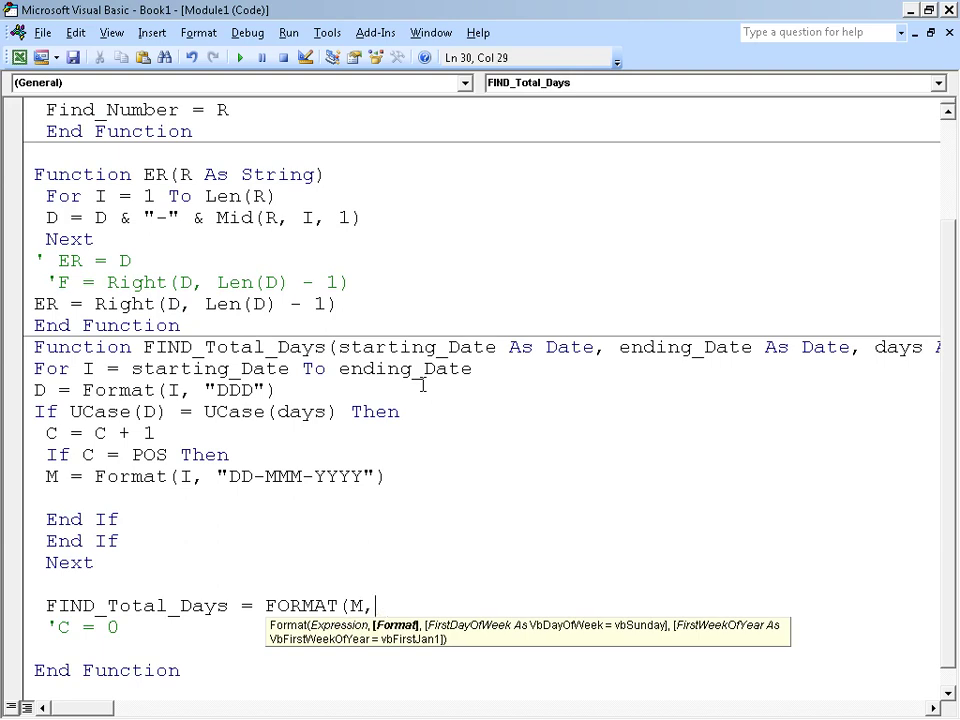
type("\"DD-")
type("MM-YYY")
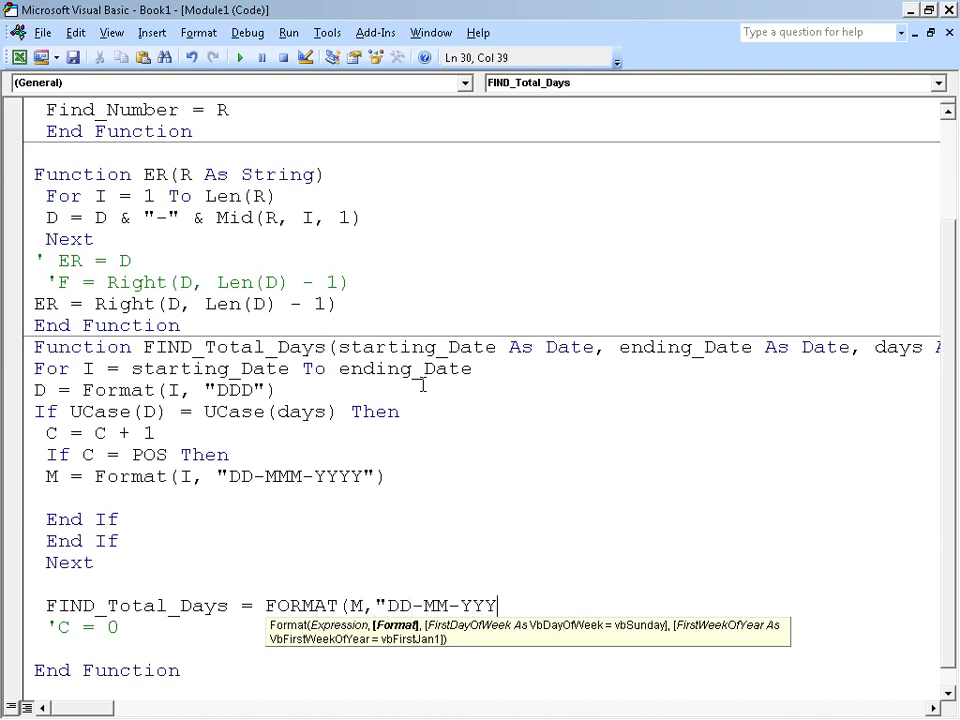
type("Y\"")
type(")")
key("Down")
Recalculate C16 in Excel, then review the updated code in the editor.
key("alt+Tab")
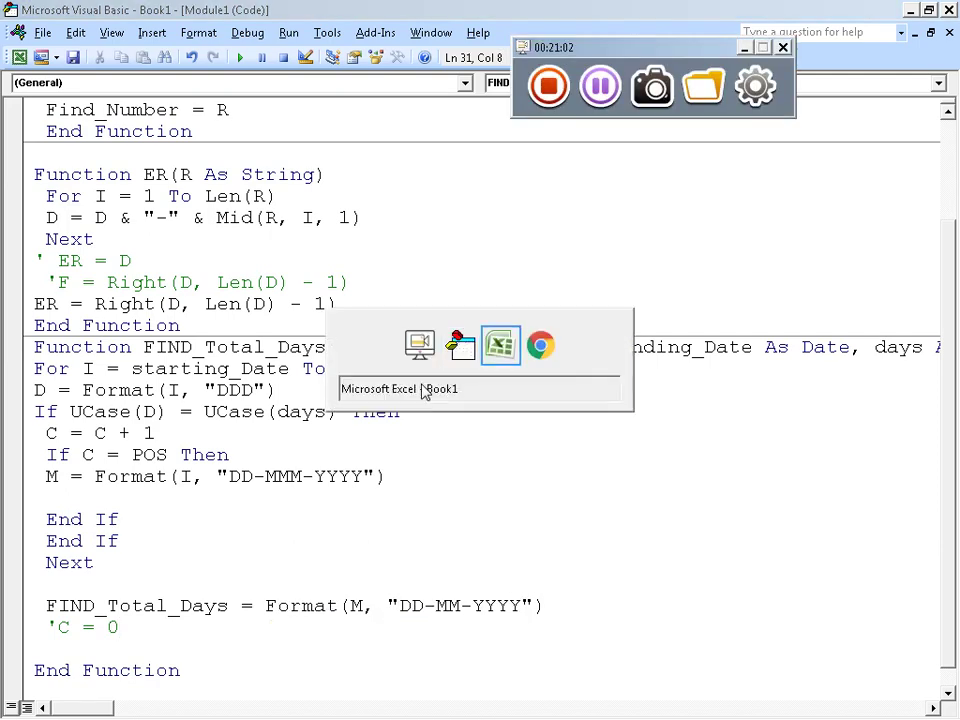
key("F2")
key("Return")
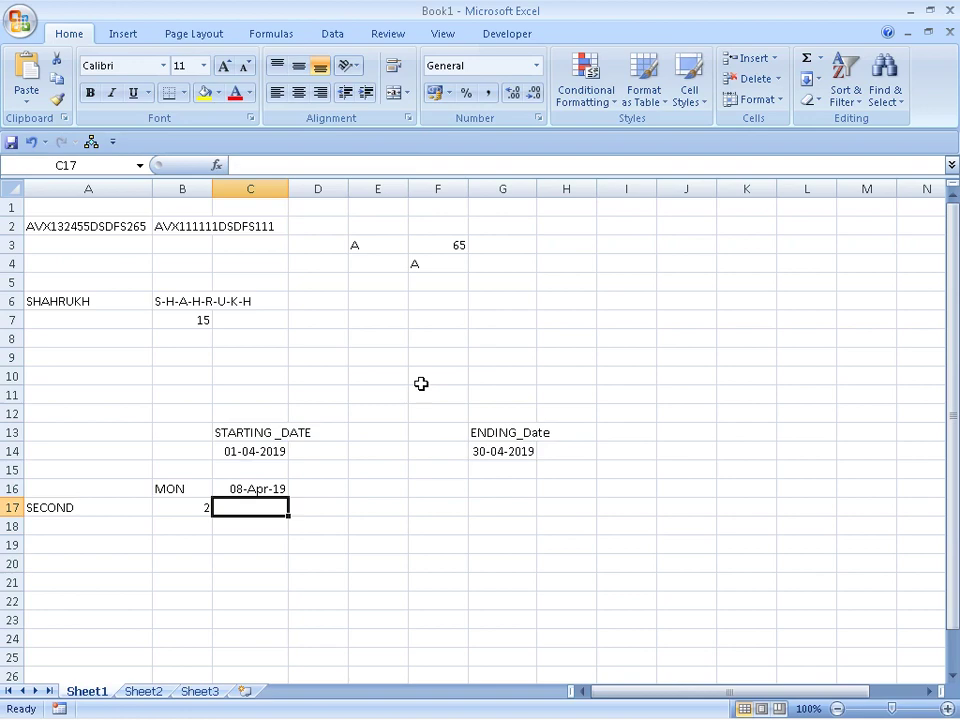
key("alt+Tab")
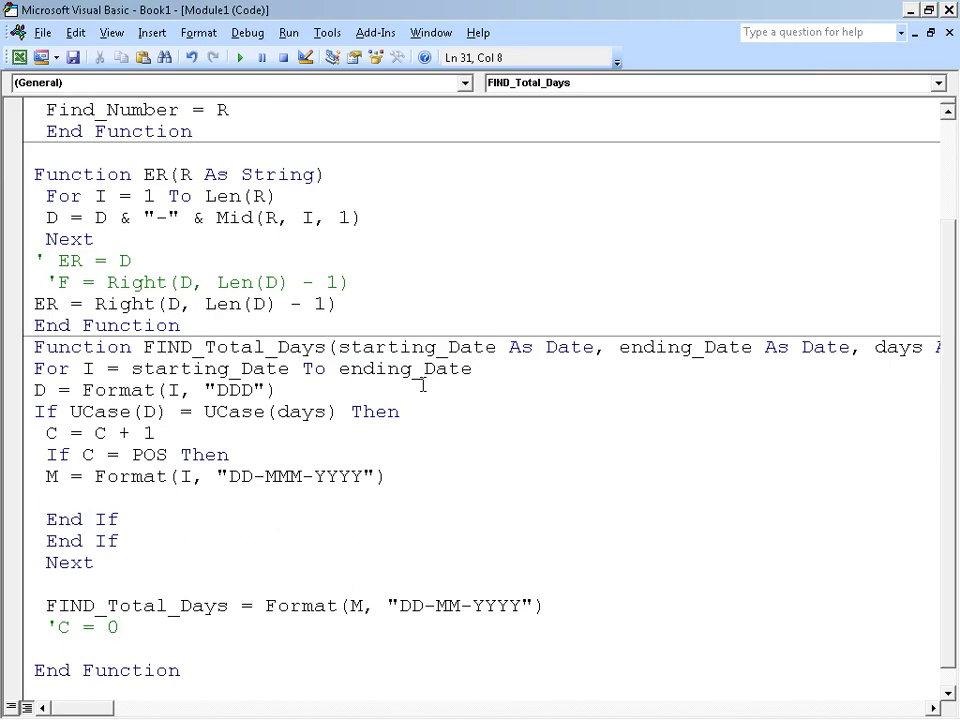
scroll(423, 385, "up", 1)
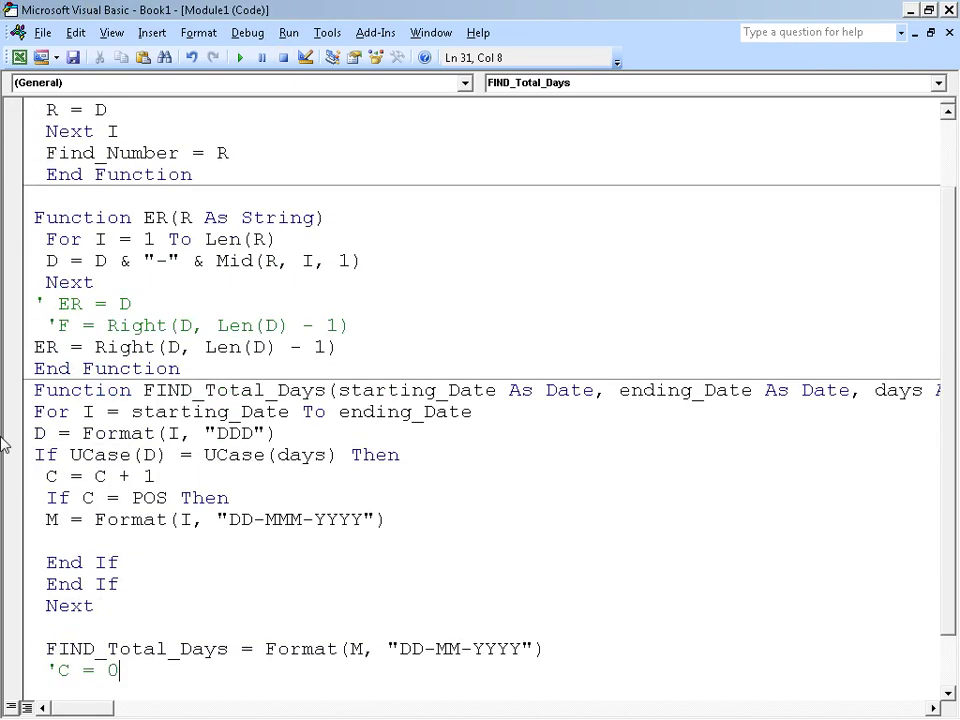